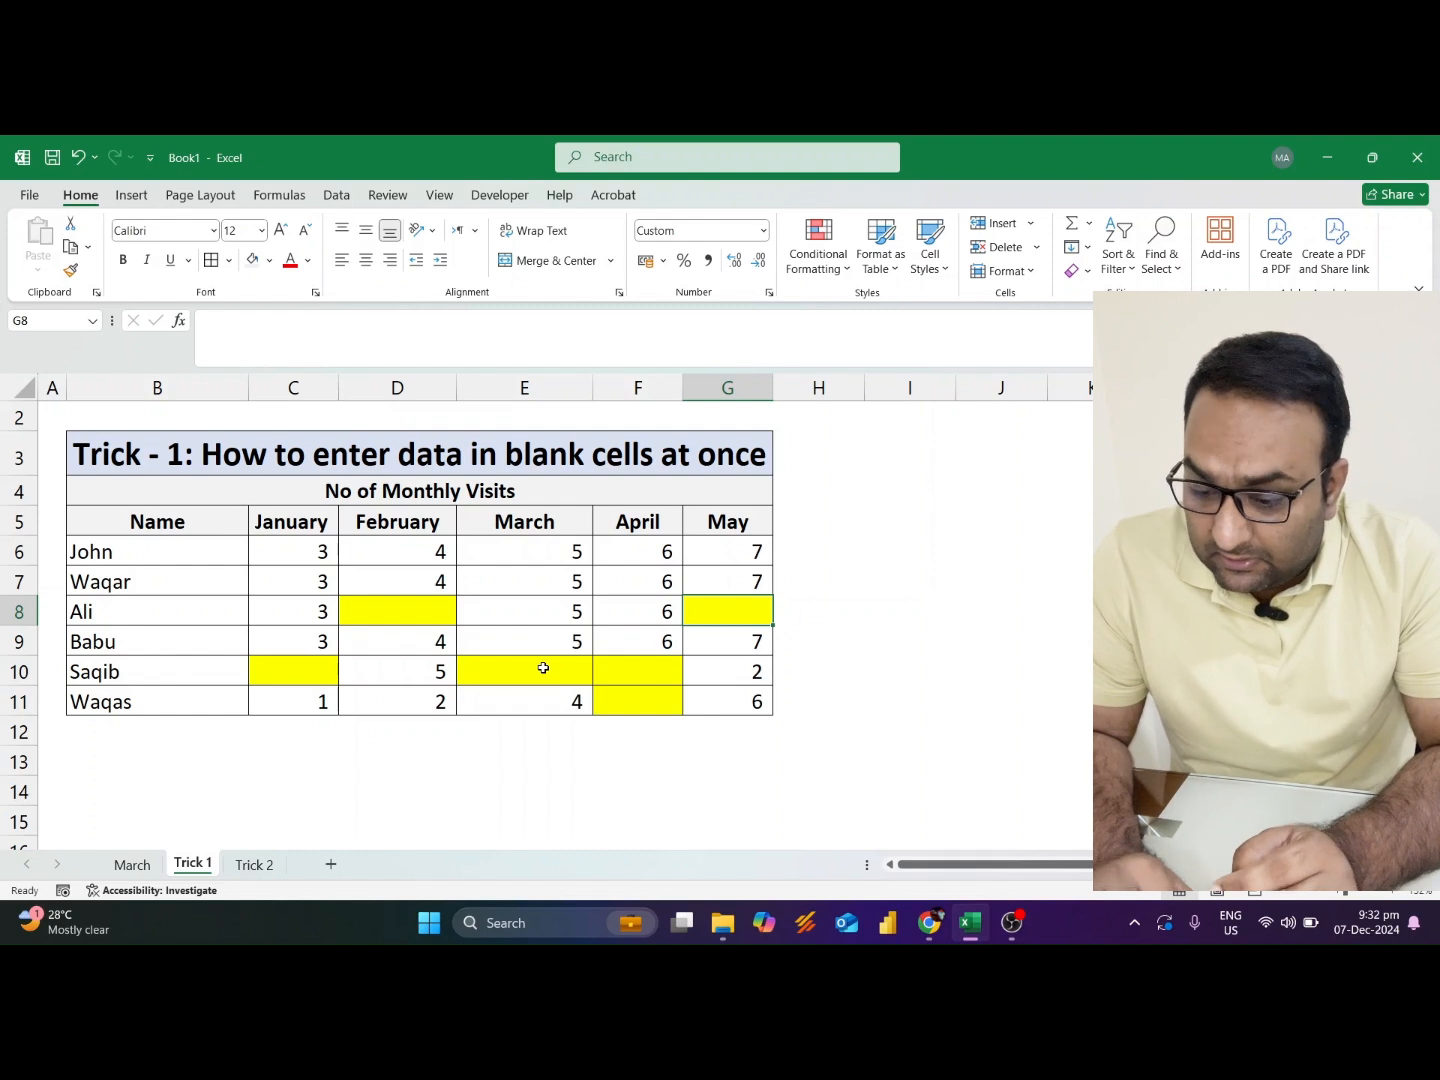
left_click(99, 604)
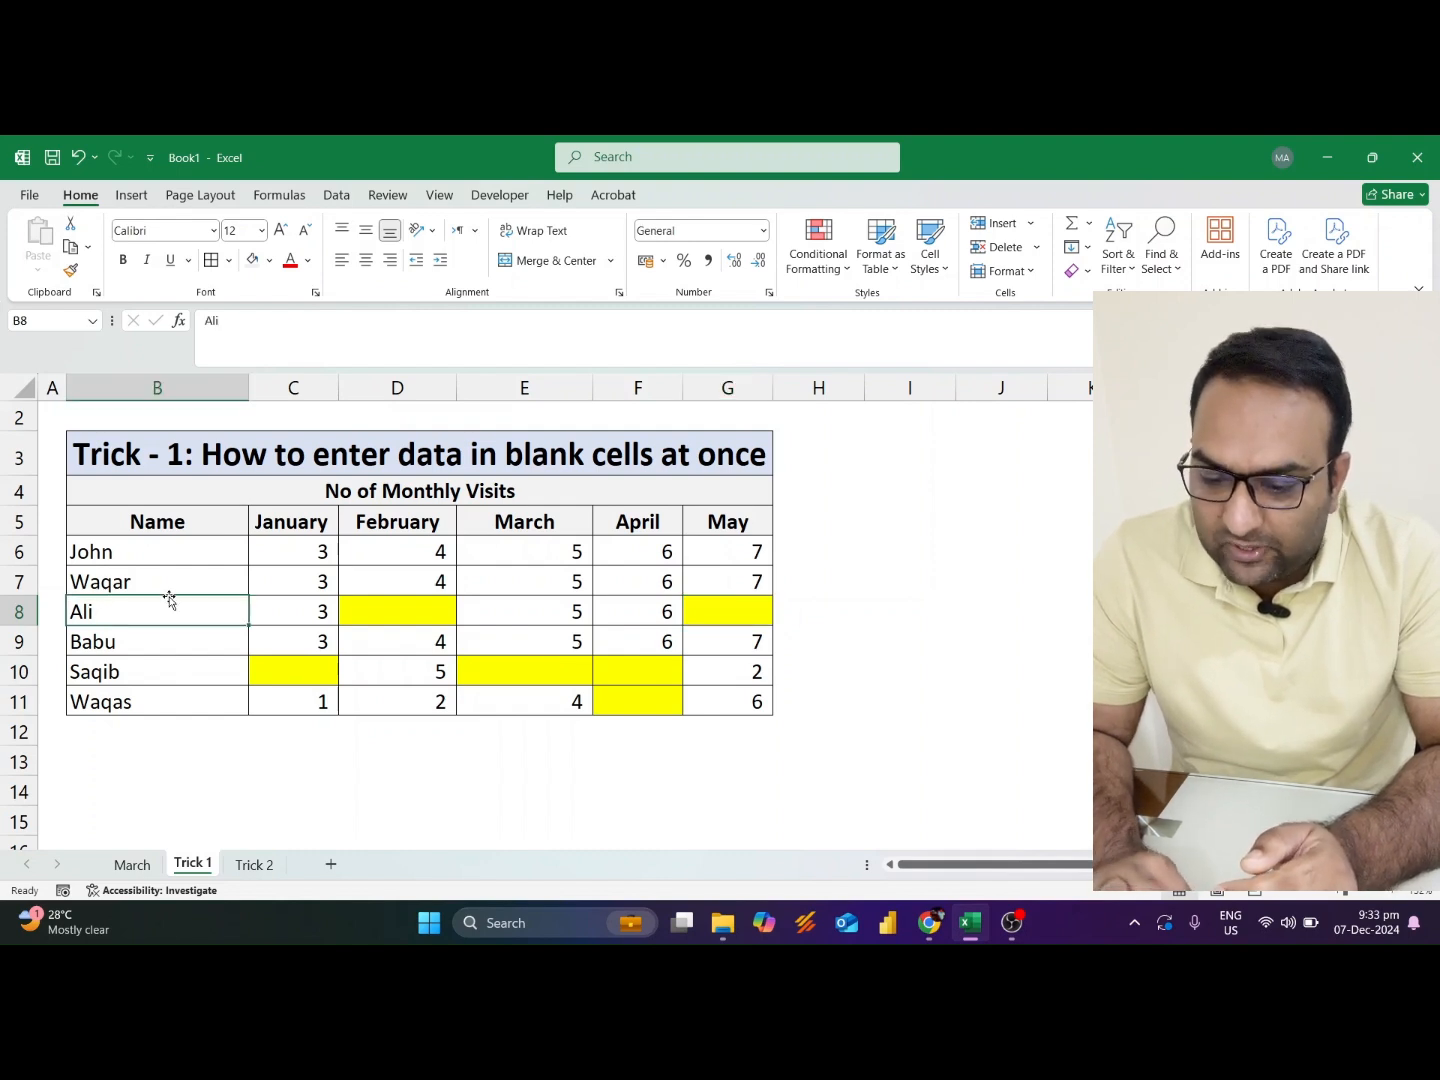
left_click(384, 601)
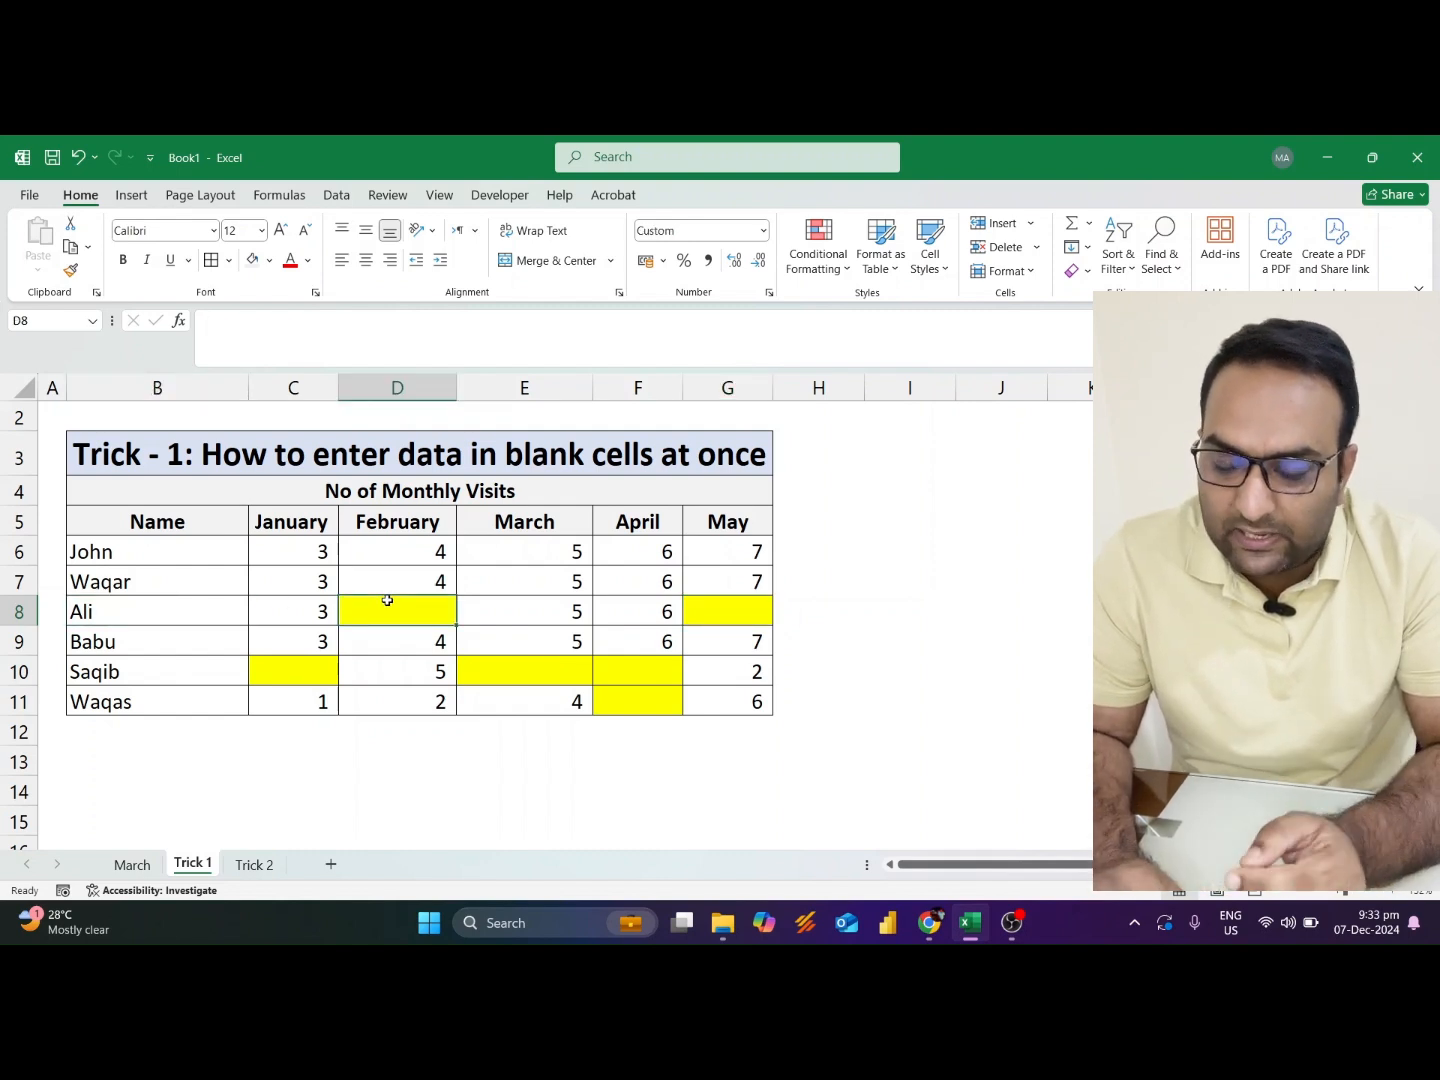
left_click(706, 619)
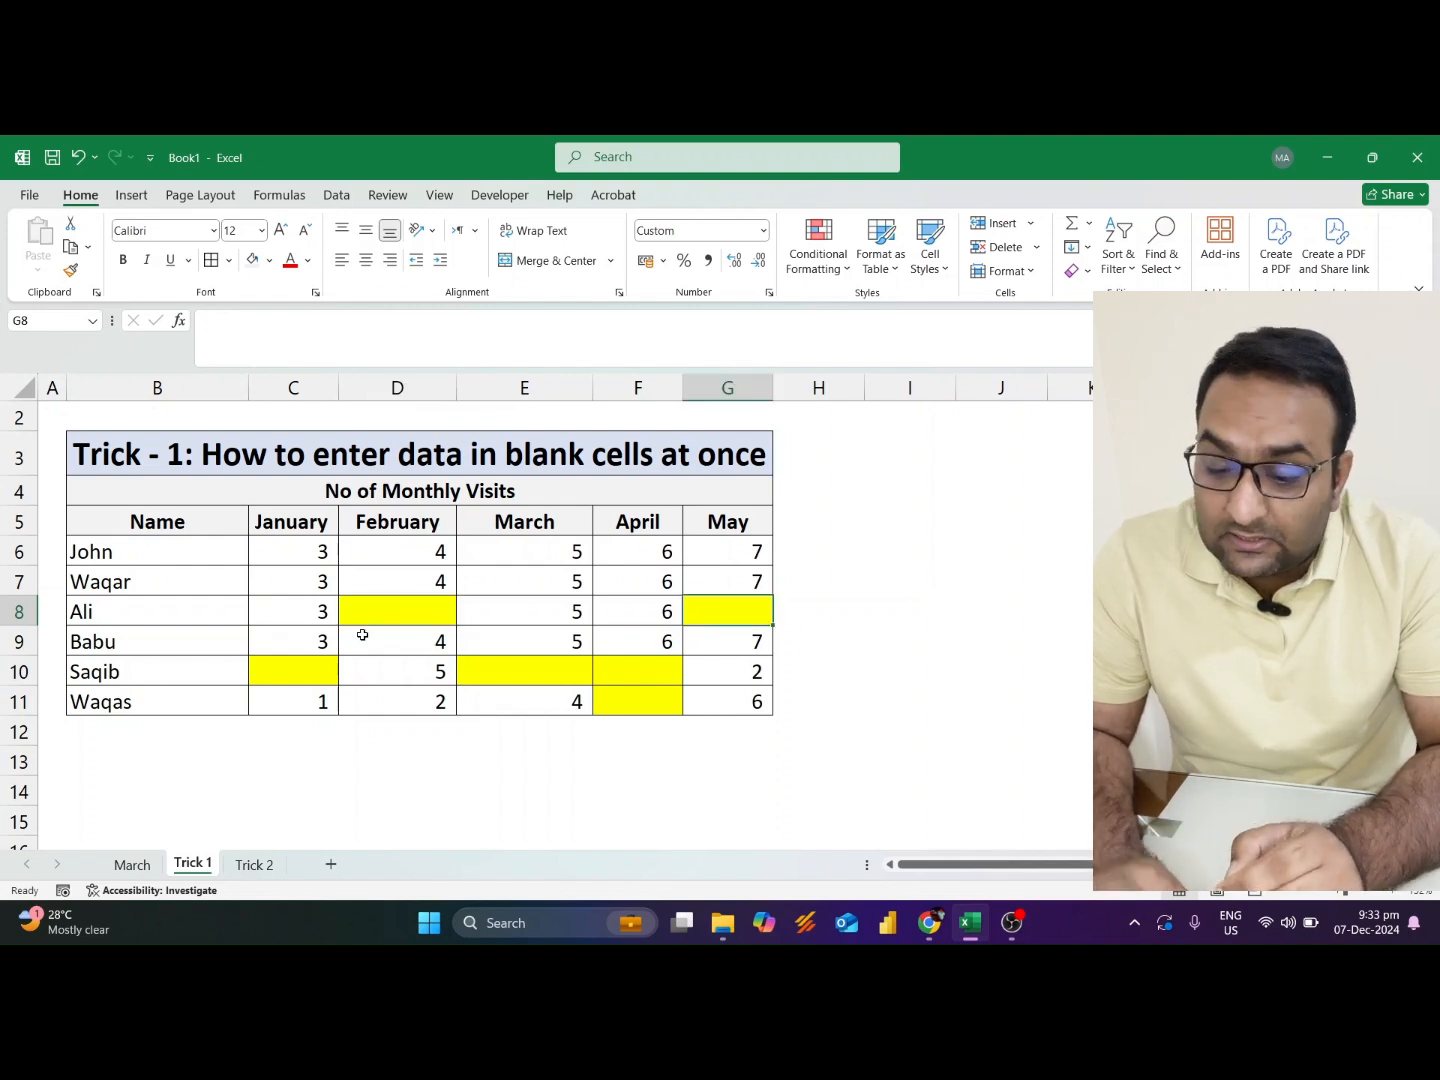
left_click(309, 677)
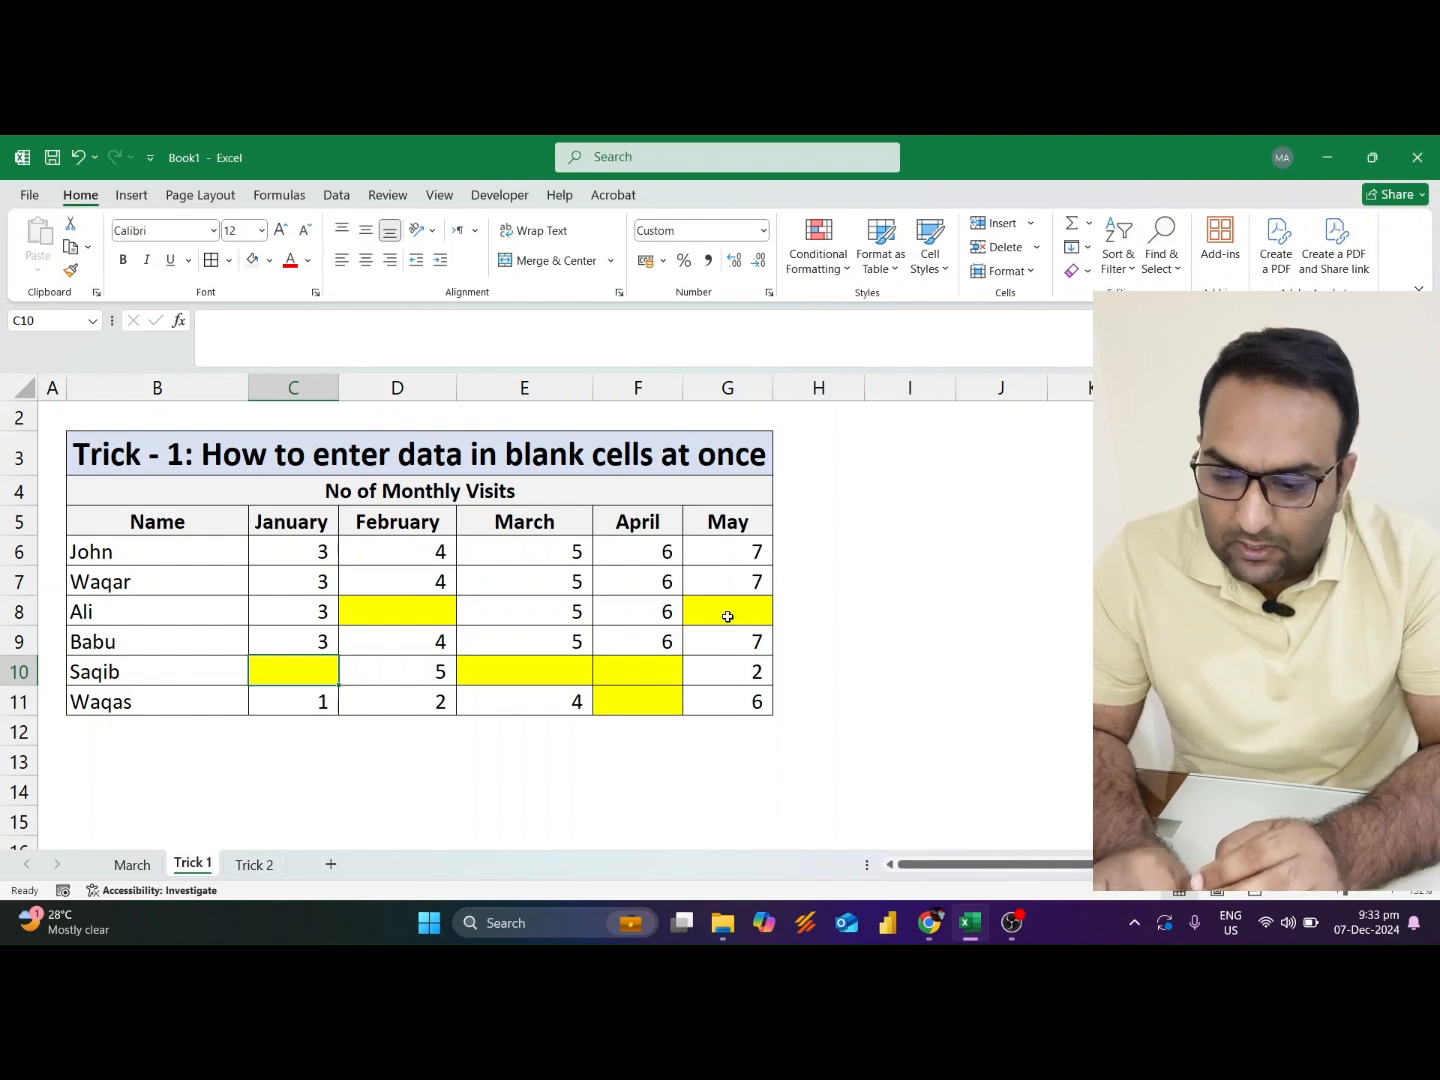
left_click(382, 617)
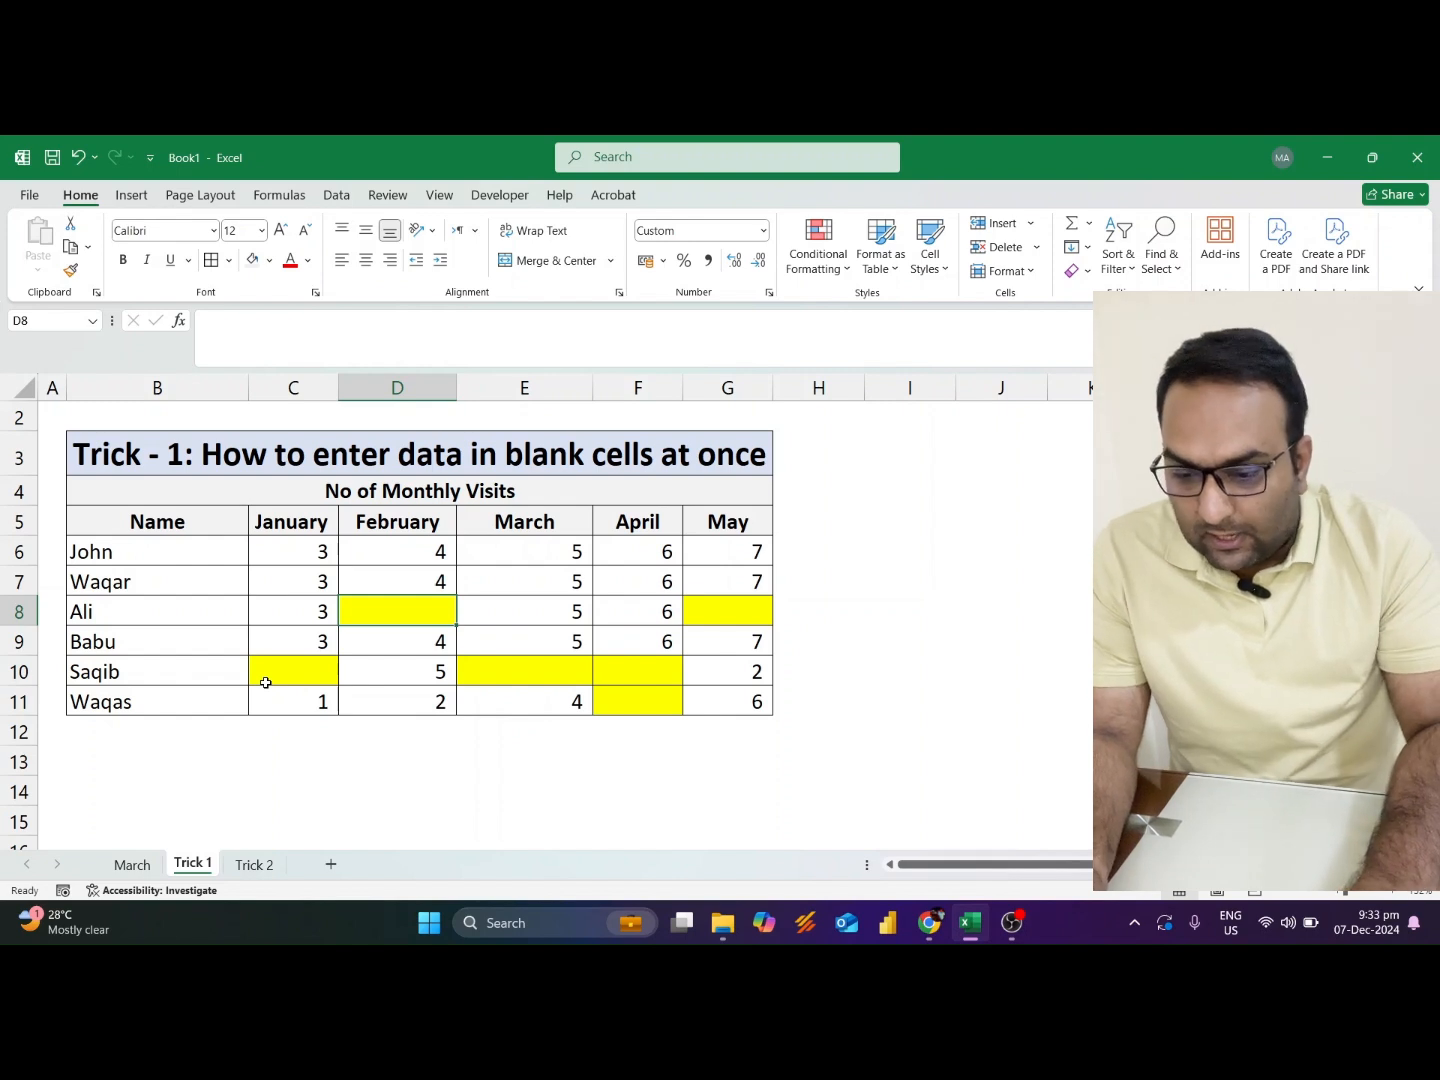
Select only the blank cells within the table body B6:G11 using Go To Special with the Blanks option
key("Up")
key("Up")
key("Left")
key("Left")
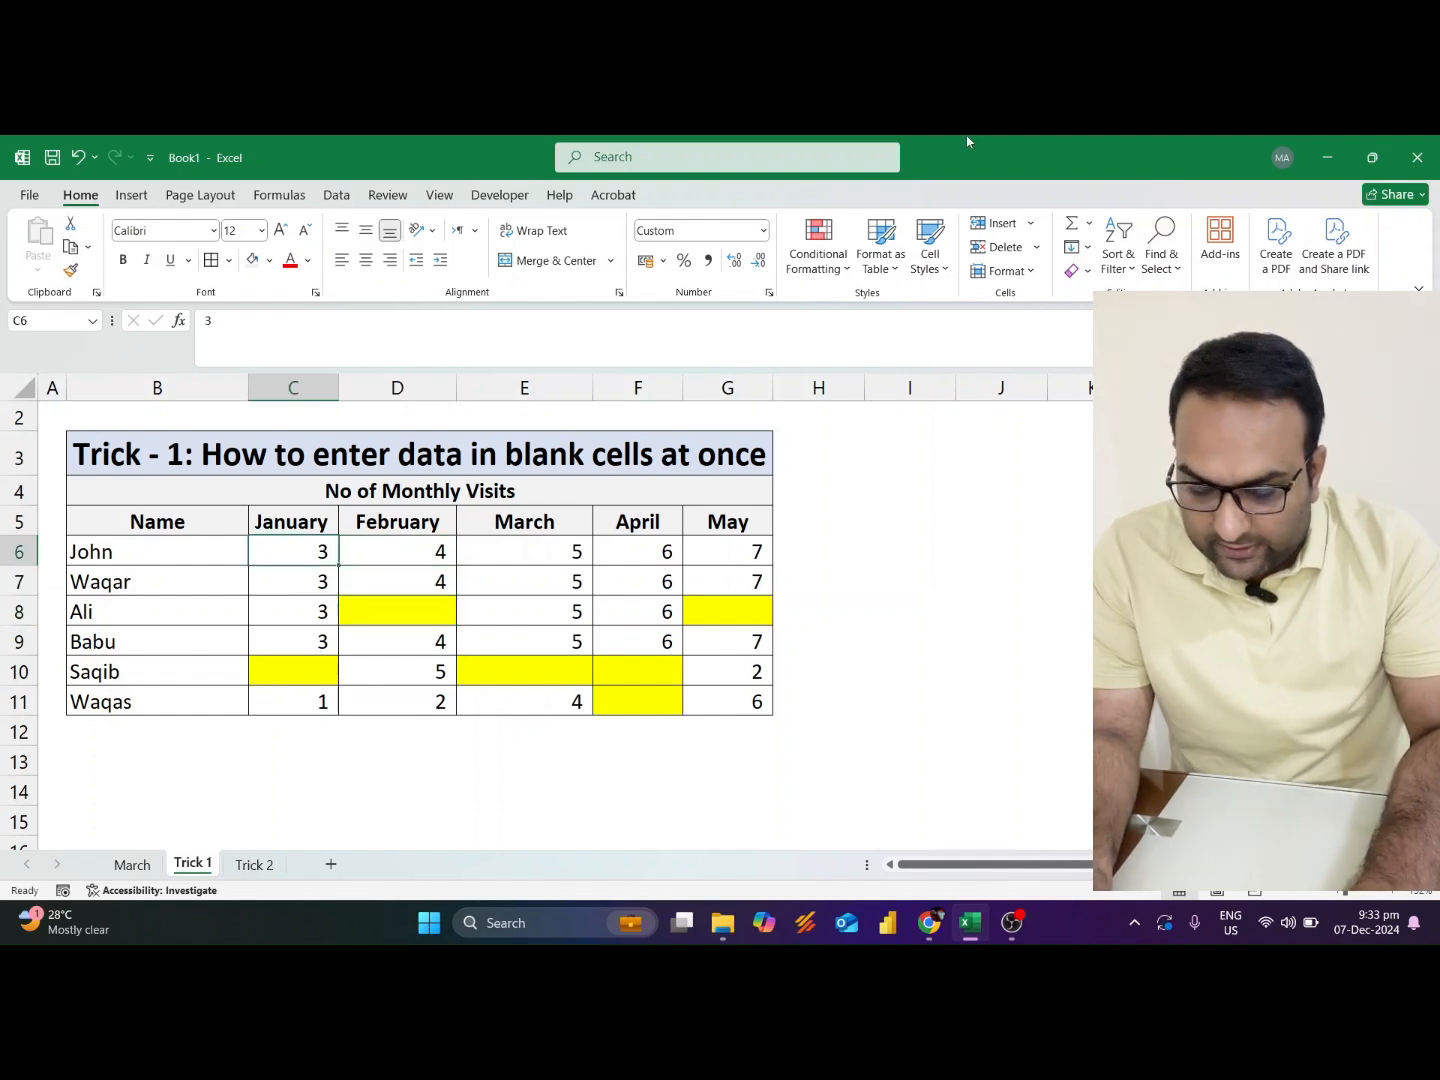
key("ctrl+shift+Right")
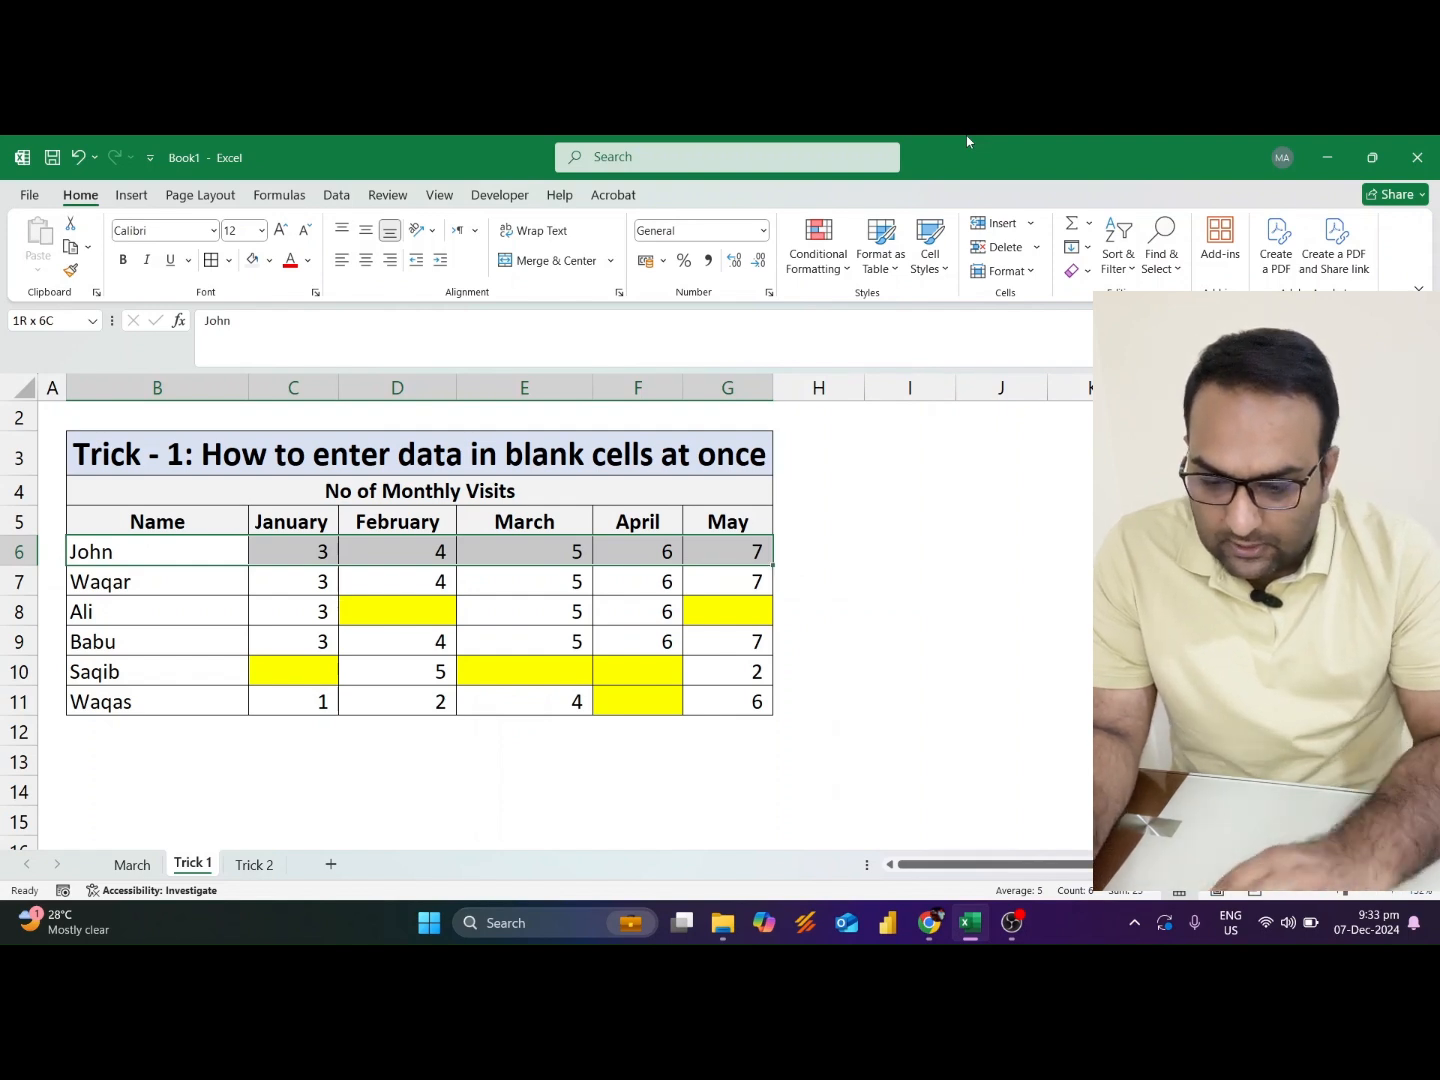
key("ctrl+shift+Down")
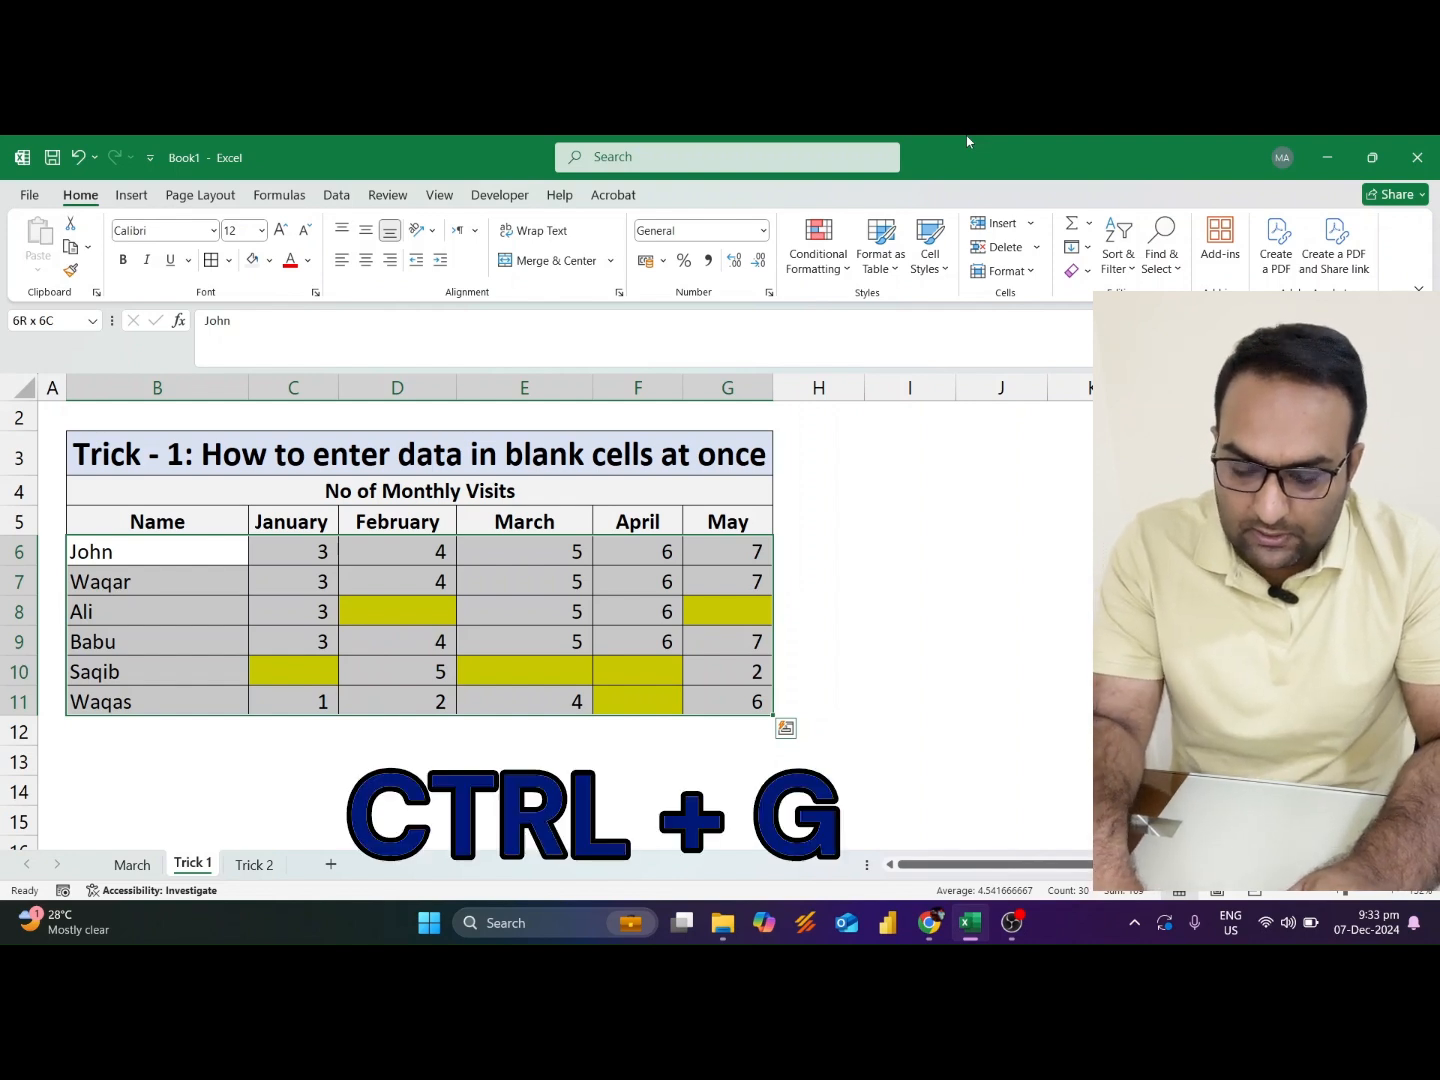
key("ctrl+g")
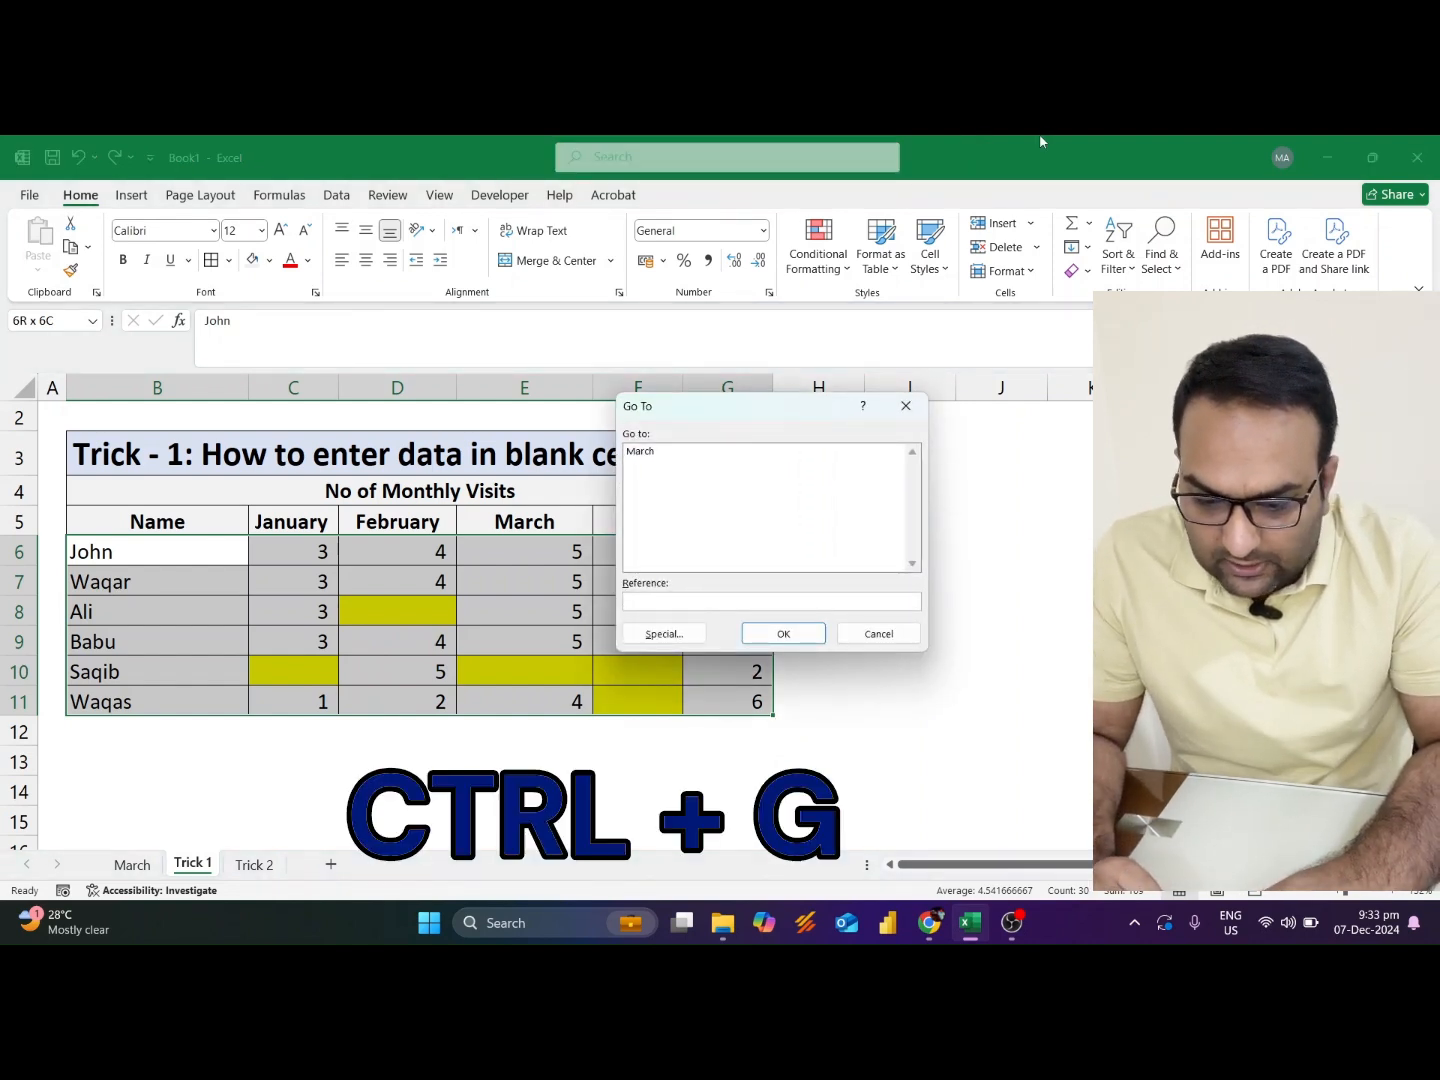
left_click(678, 642)
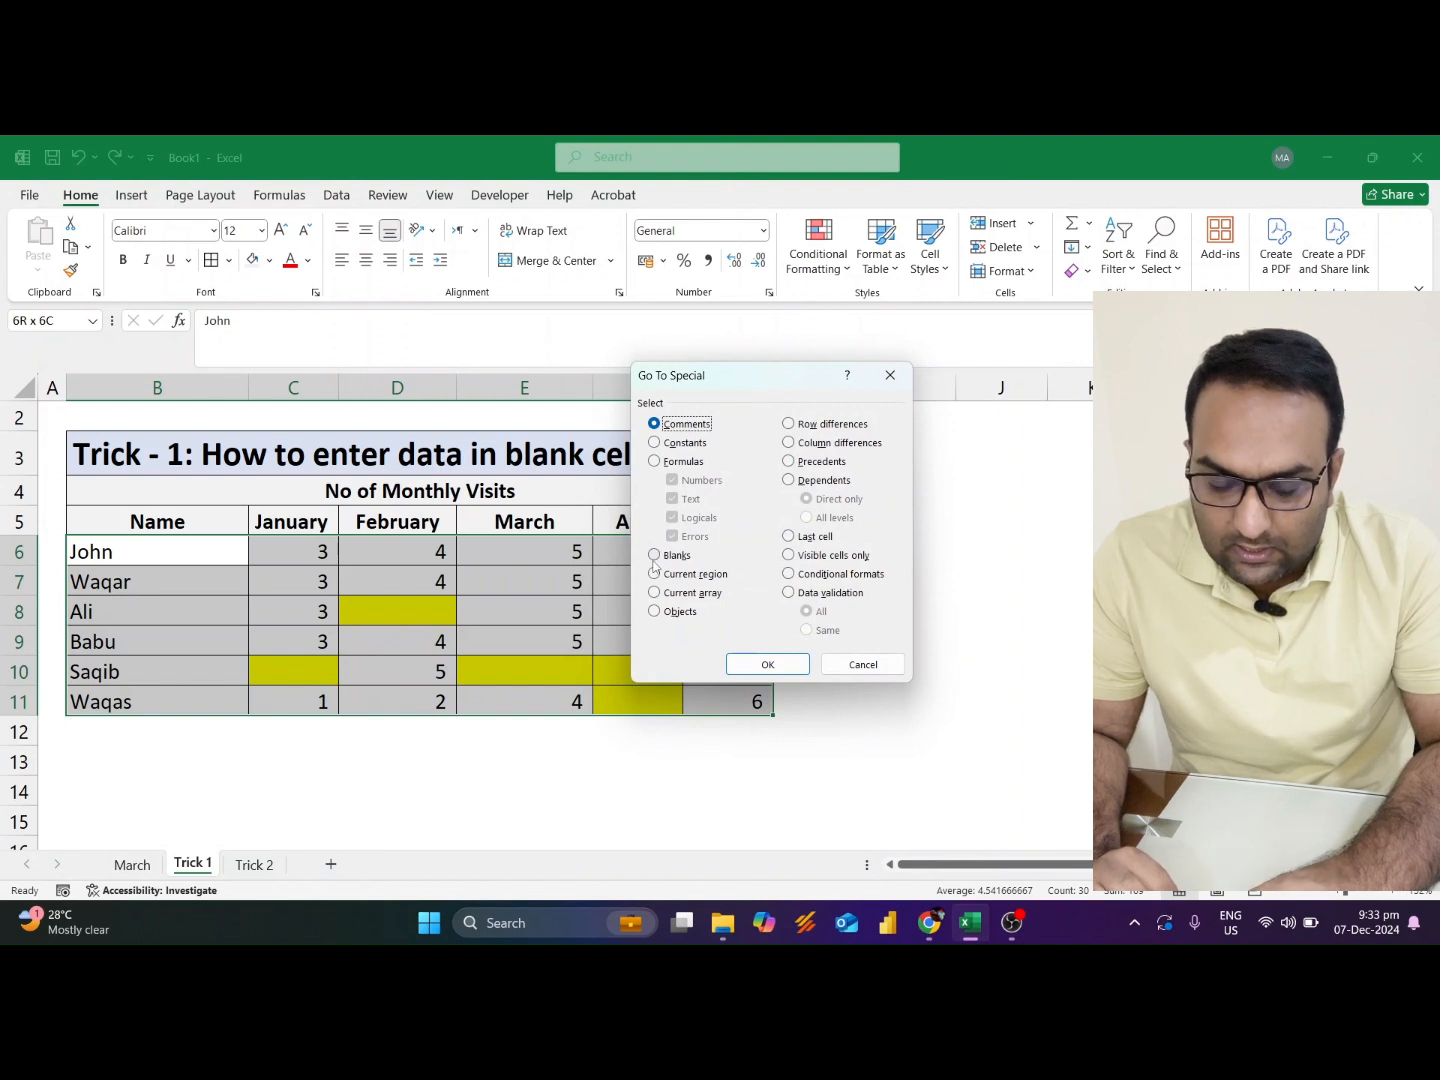
left_click(654, 559)
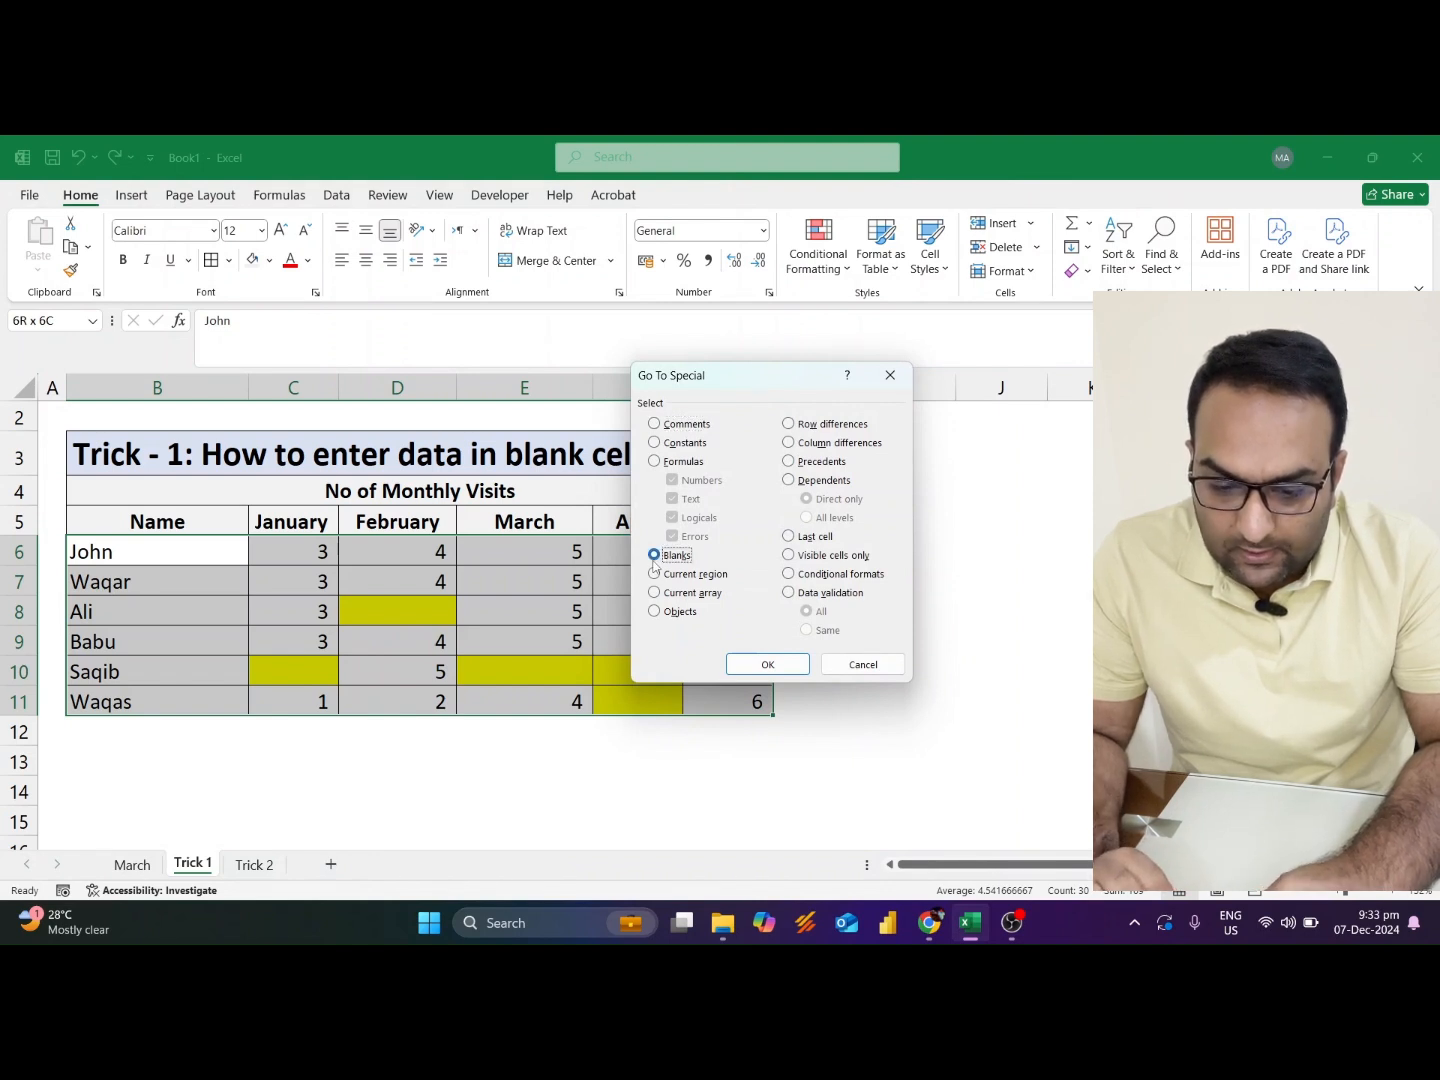
left_click(766, 663)
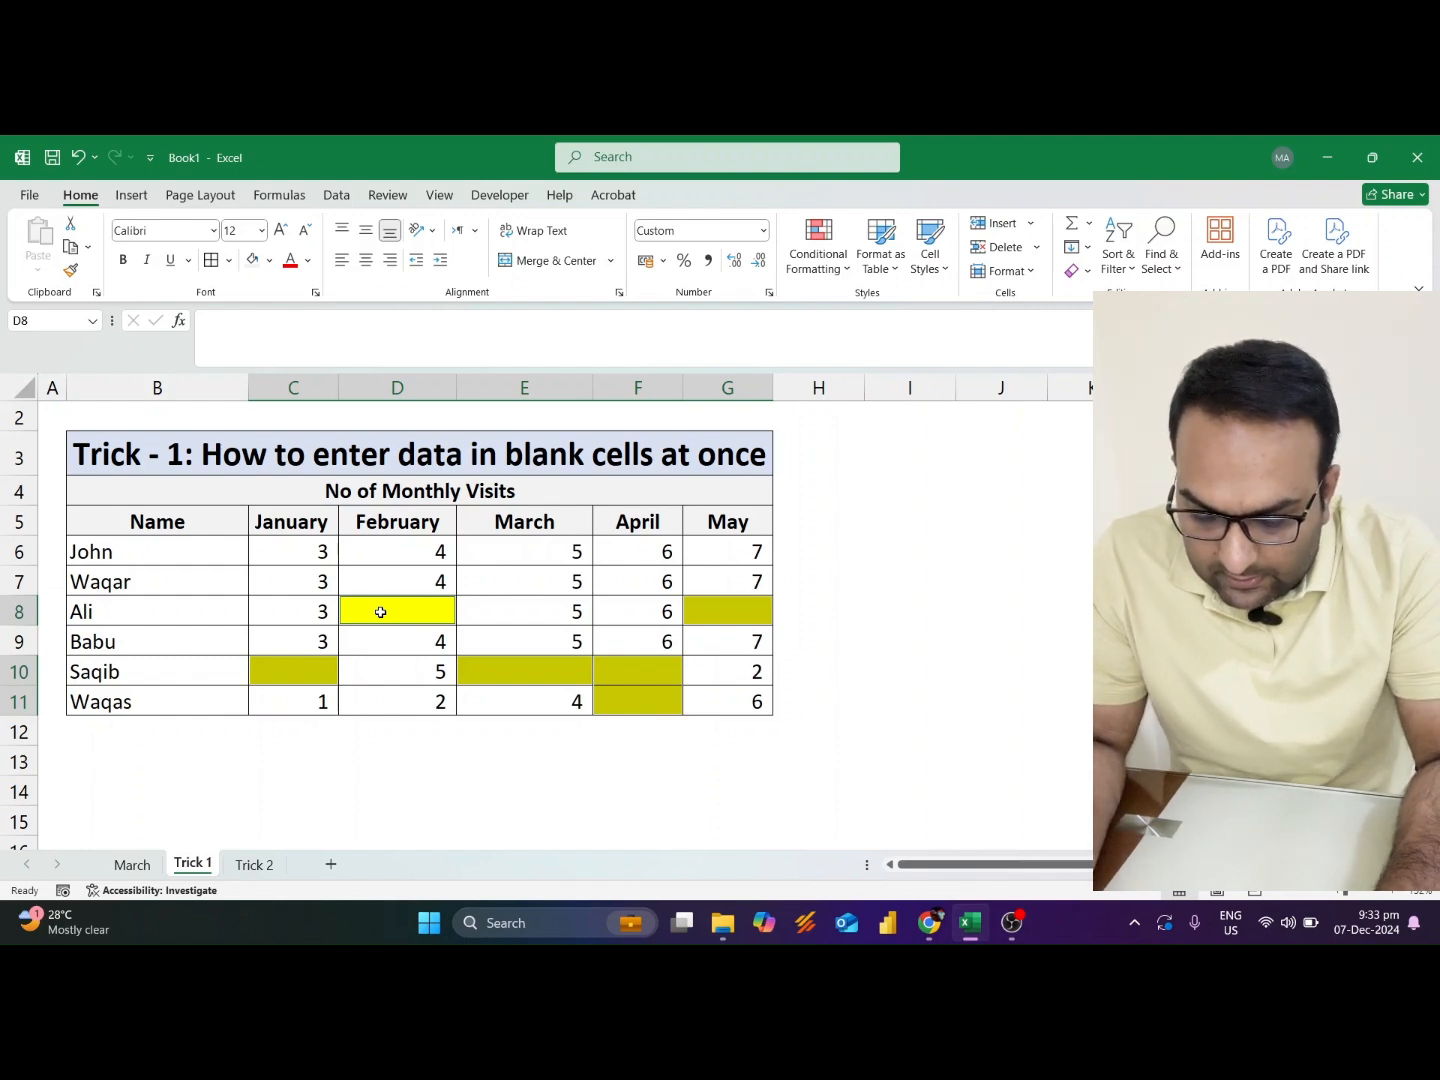
Enter 0 into all the selected blank cells of the monthly visits table at once, and clear the selection
key("ctrl+o")
key("Escape")
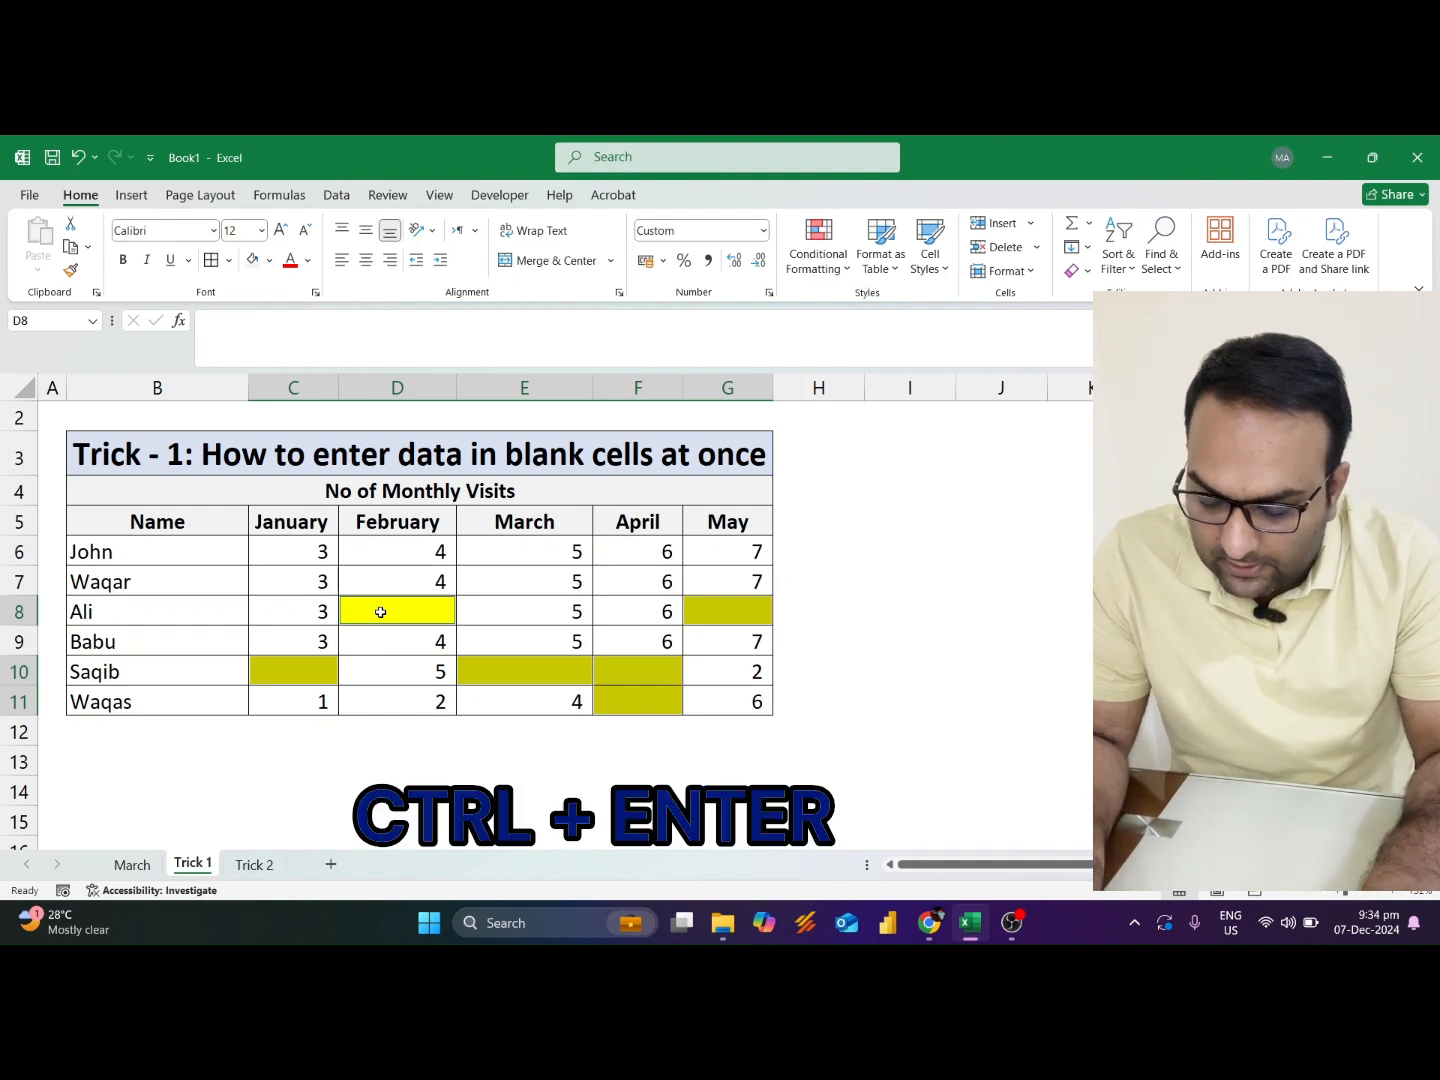
type("0")
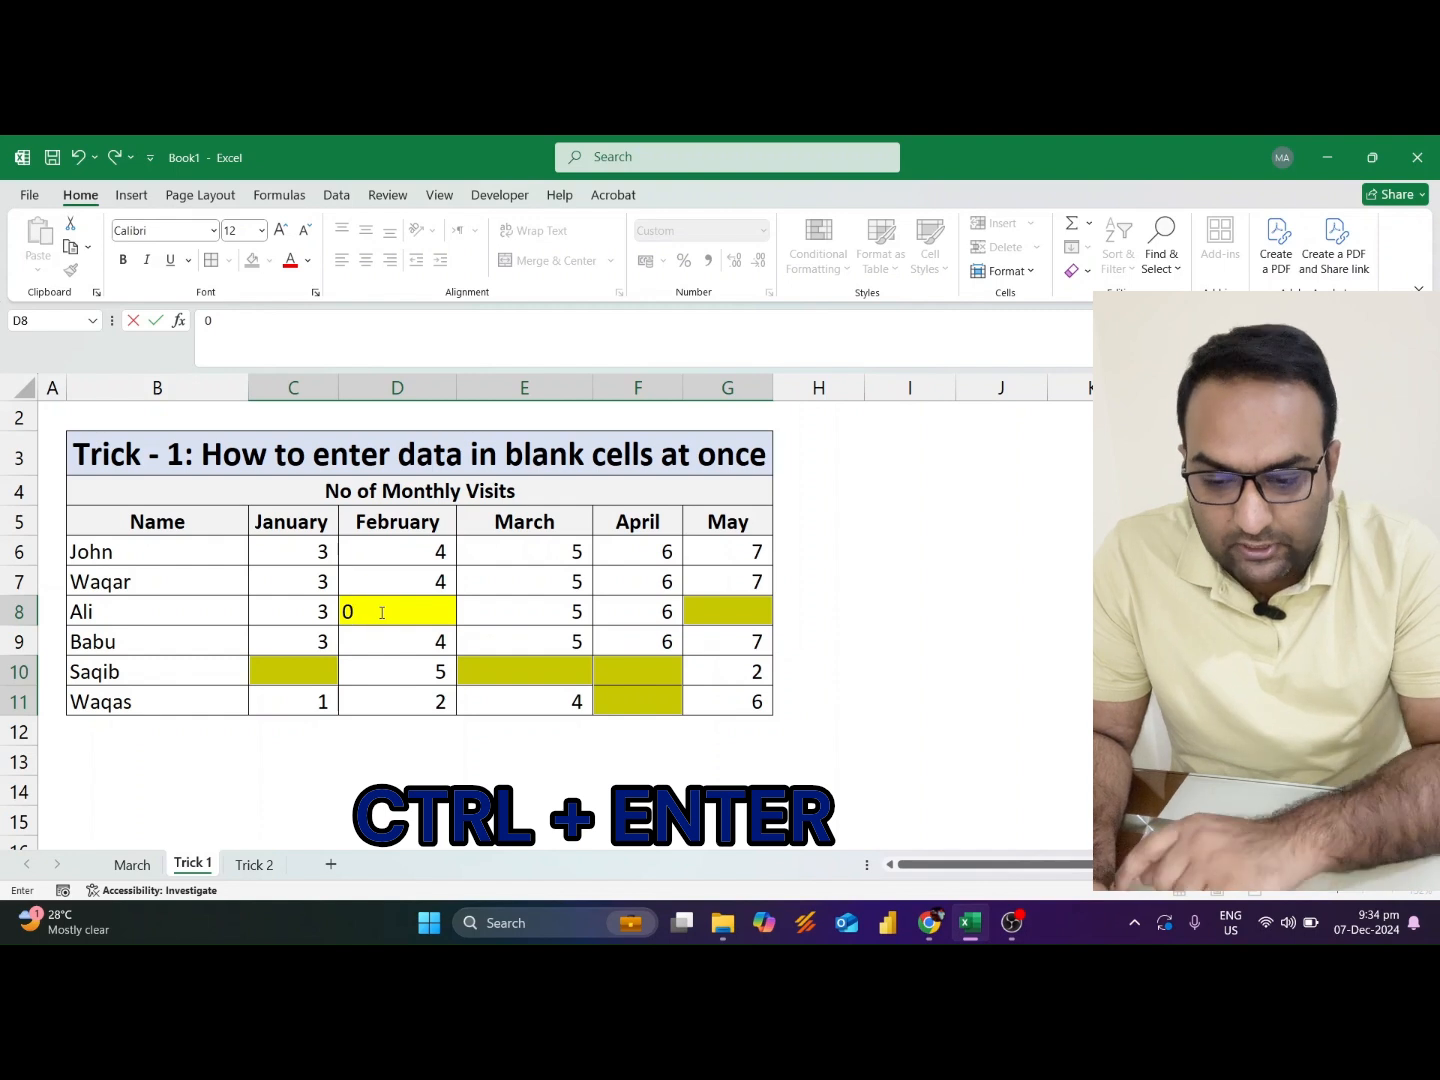
key("ctrl+Return")
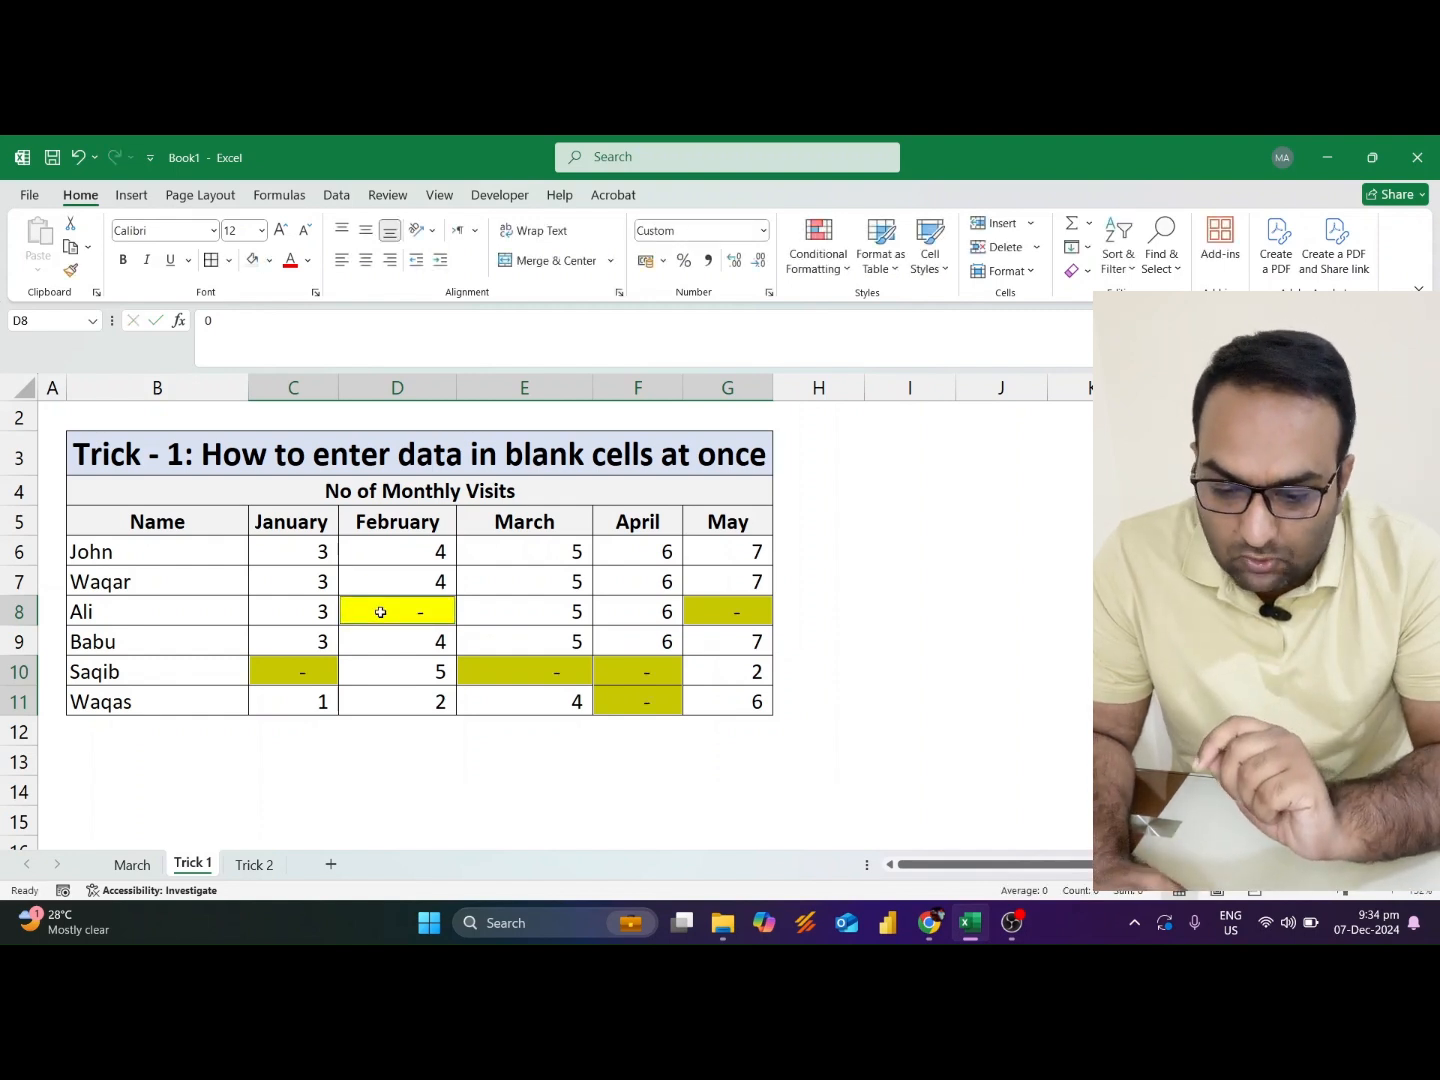
left_click(431, 756)
left_click(858, 661)
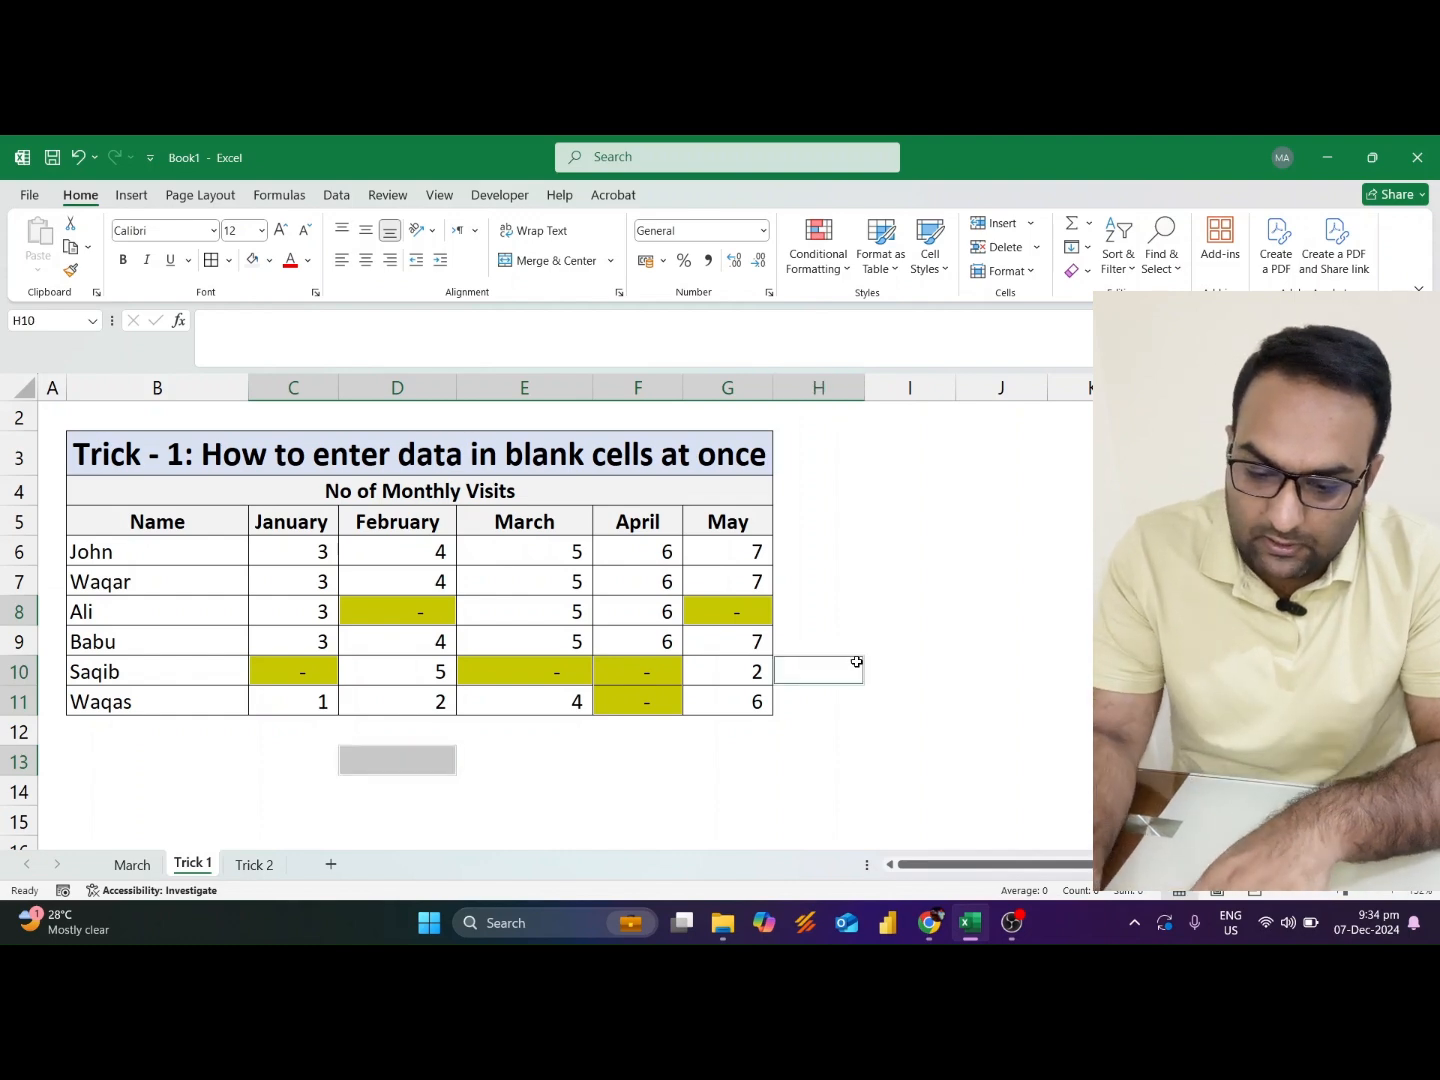
left_click(857, 661, "ctrl")
left_click(857, 661, "ctrl")
key("super")
key("super")
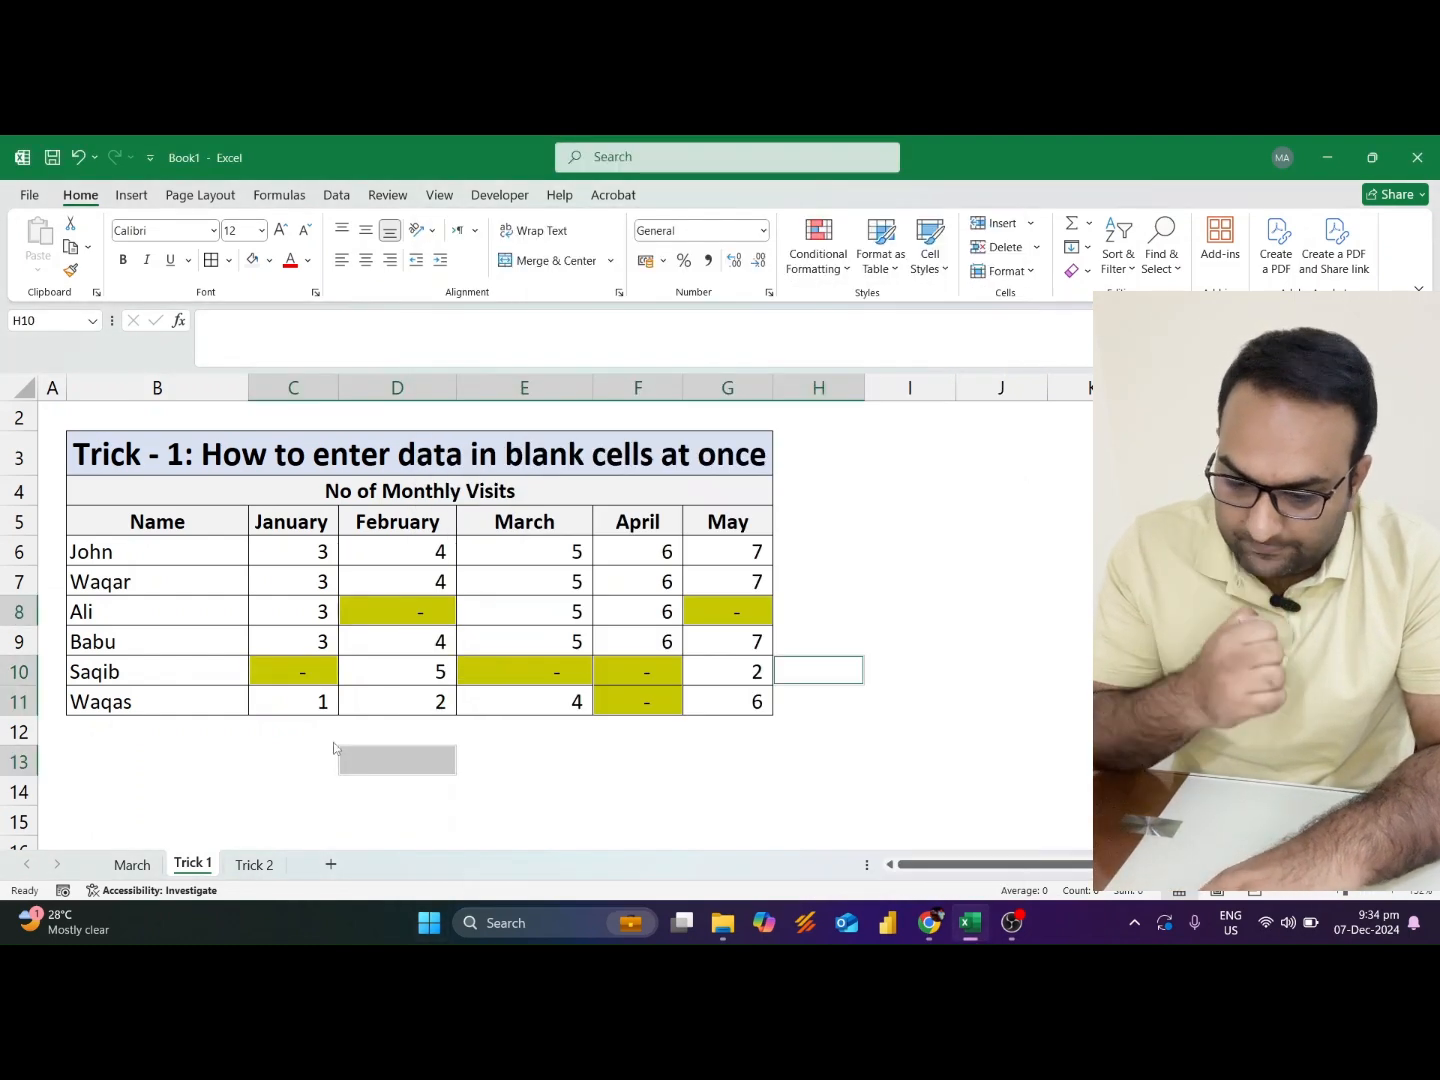
left_click(333, 742)
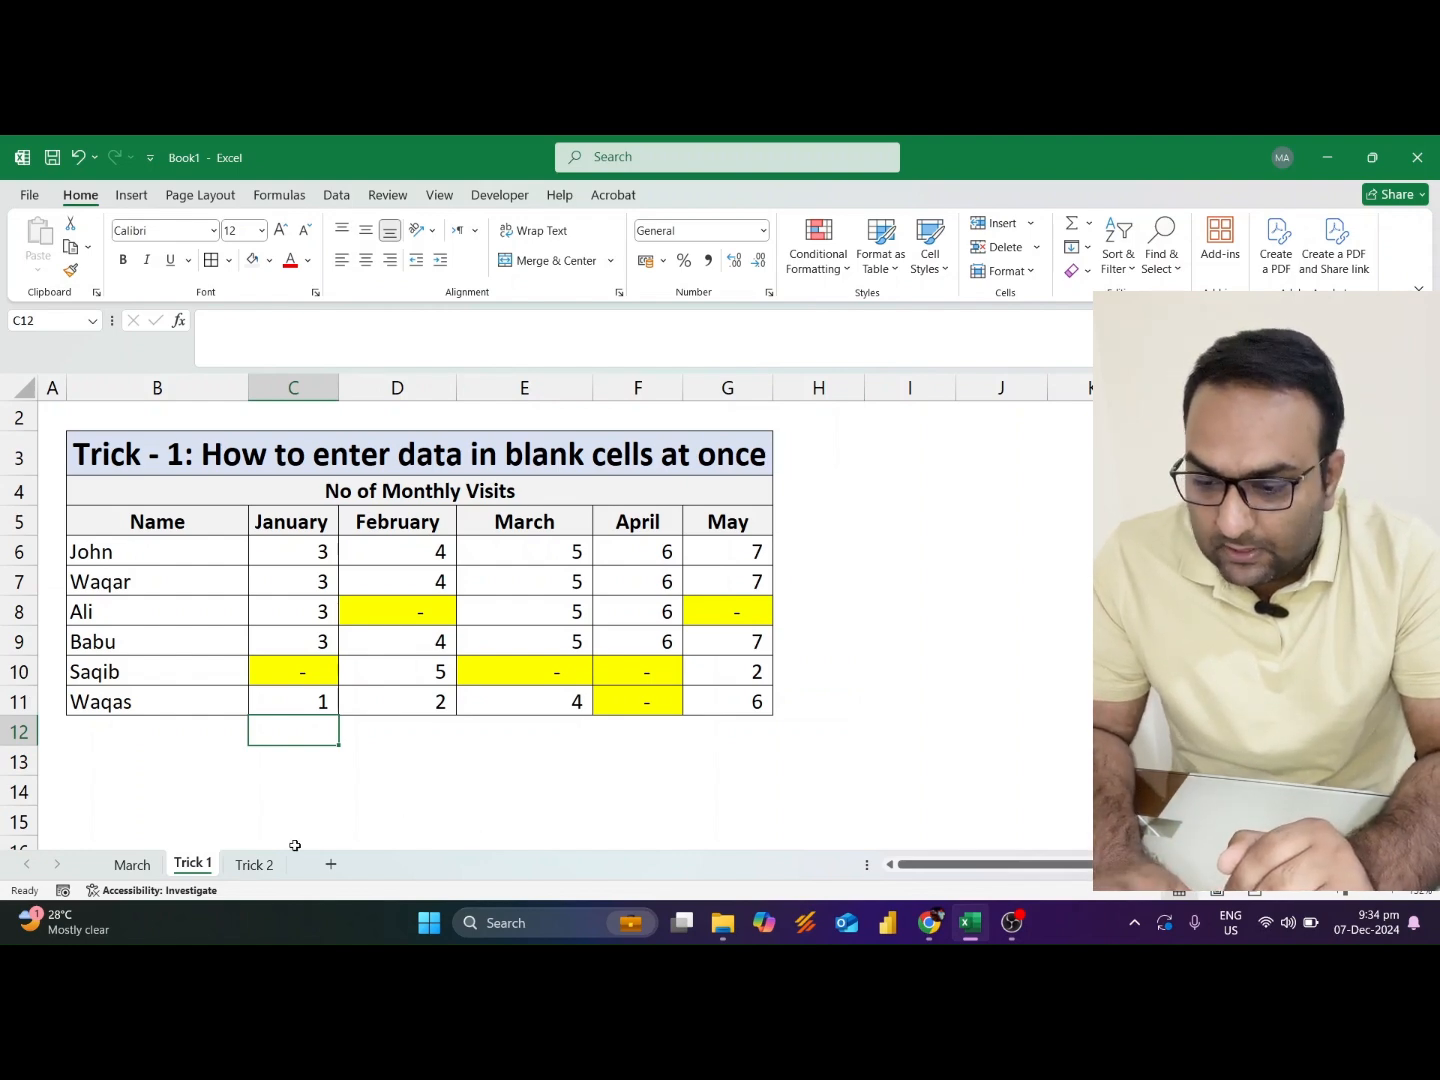
Open the Trick 2 sheet and examine its task list and the highlighted cells in the Performance marks column
left_click(254, 864)
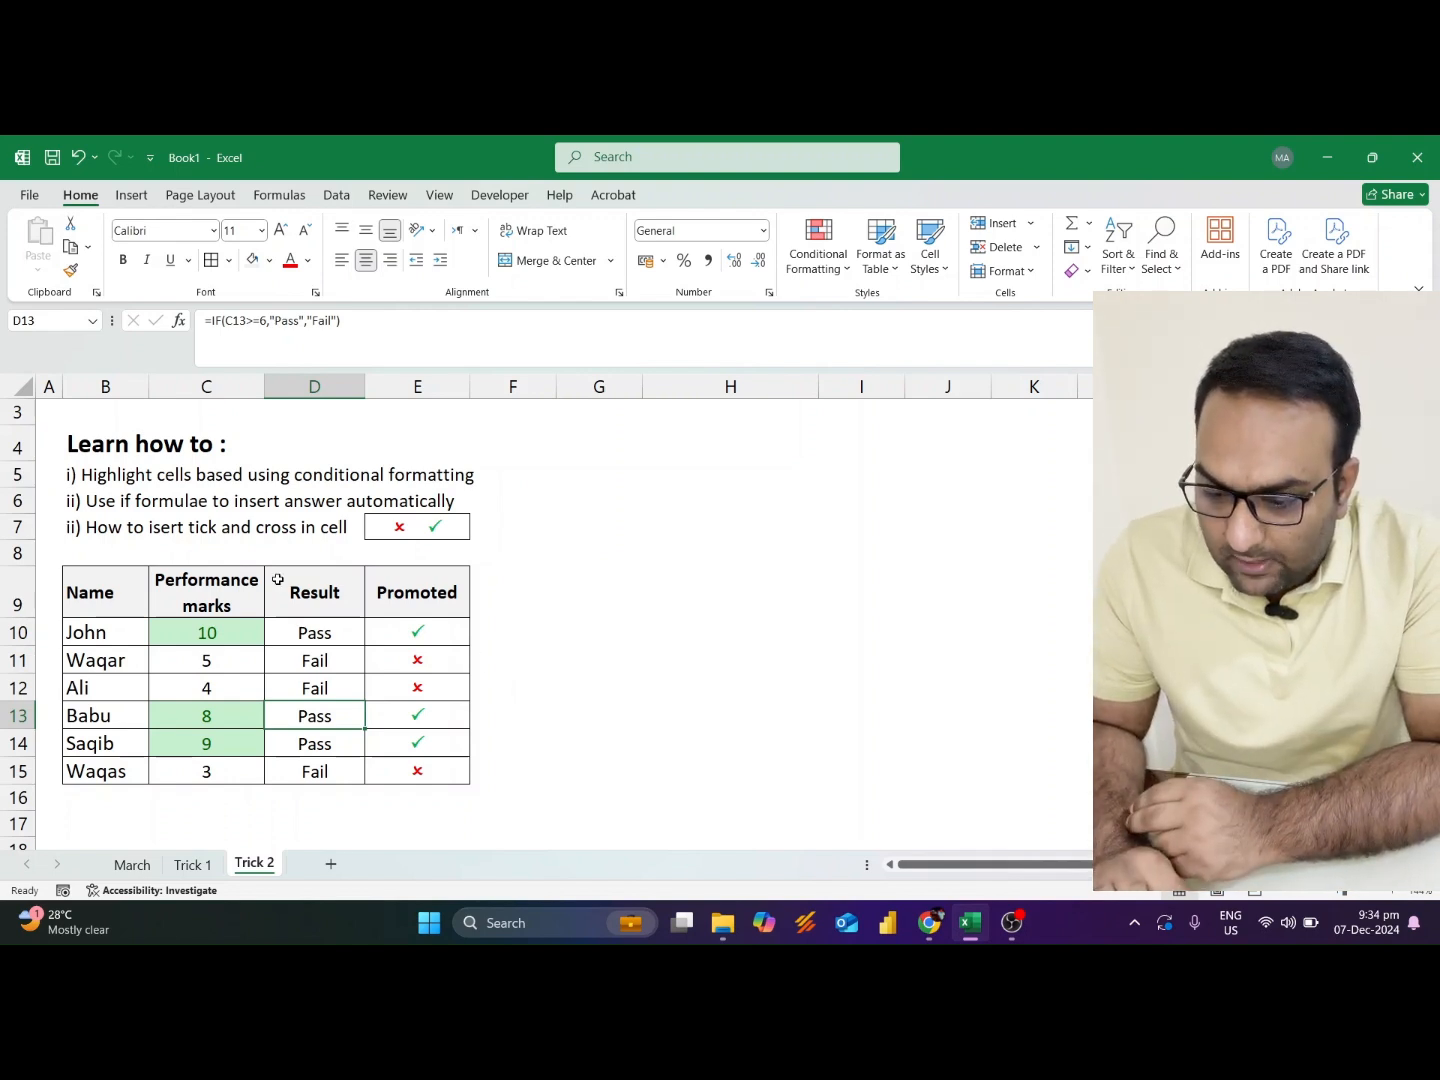
left_click(182, 627)
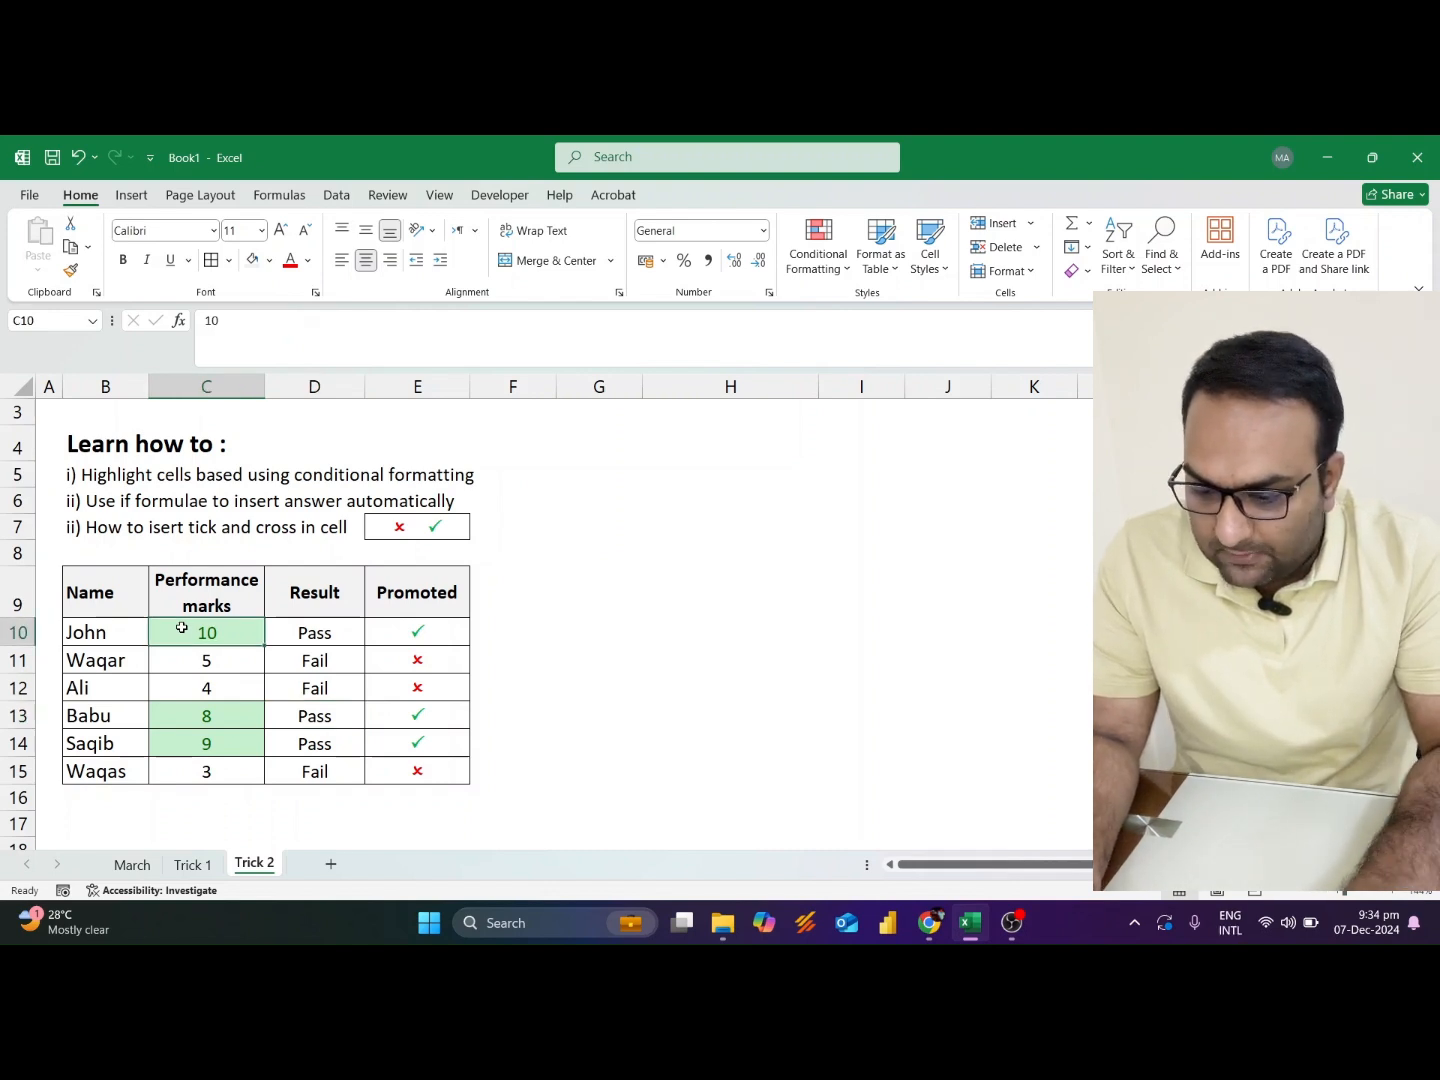
key("Down")
key("Down")
key("Down")
key("Down")
key("Down")
key("Down")
key("Down")
key("Down")
key("Down")
key("Down")
key("Down")
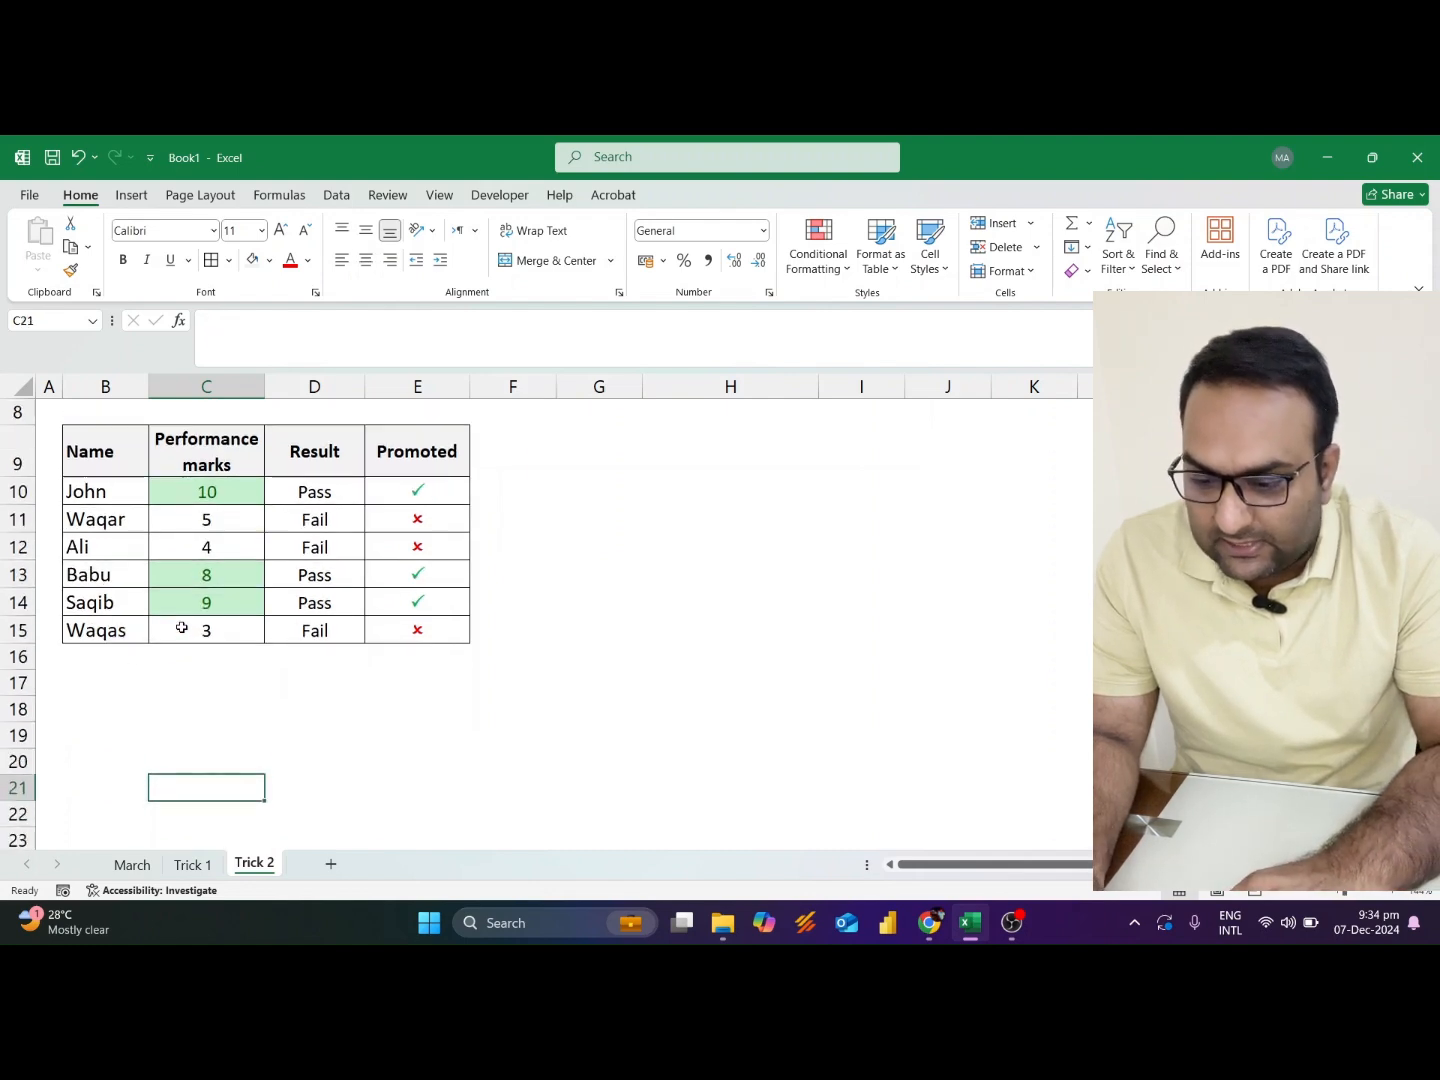
scroll(181, 627, "up", 2)
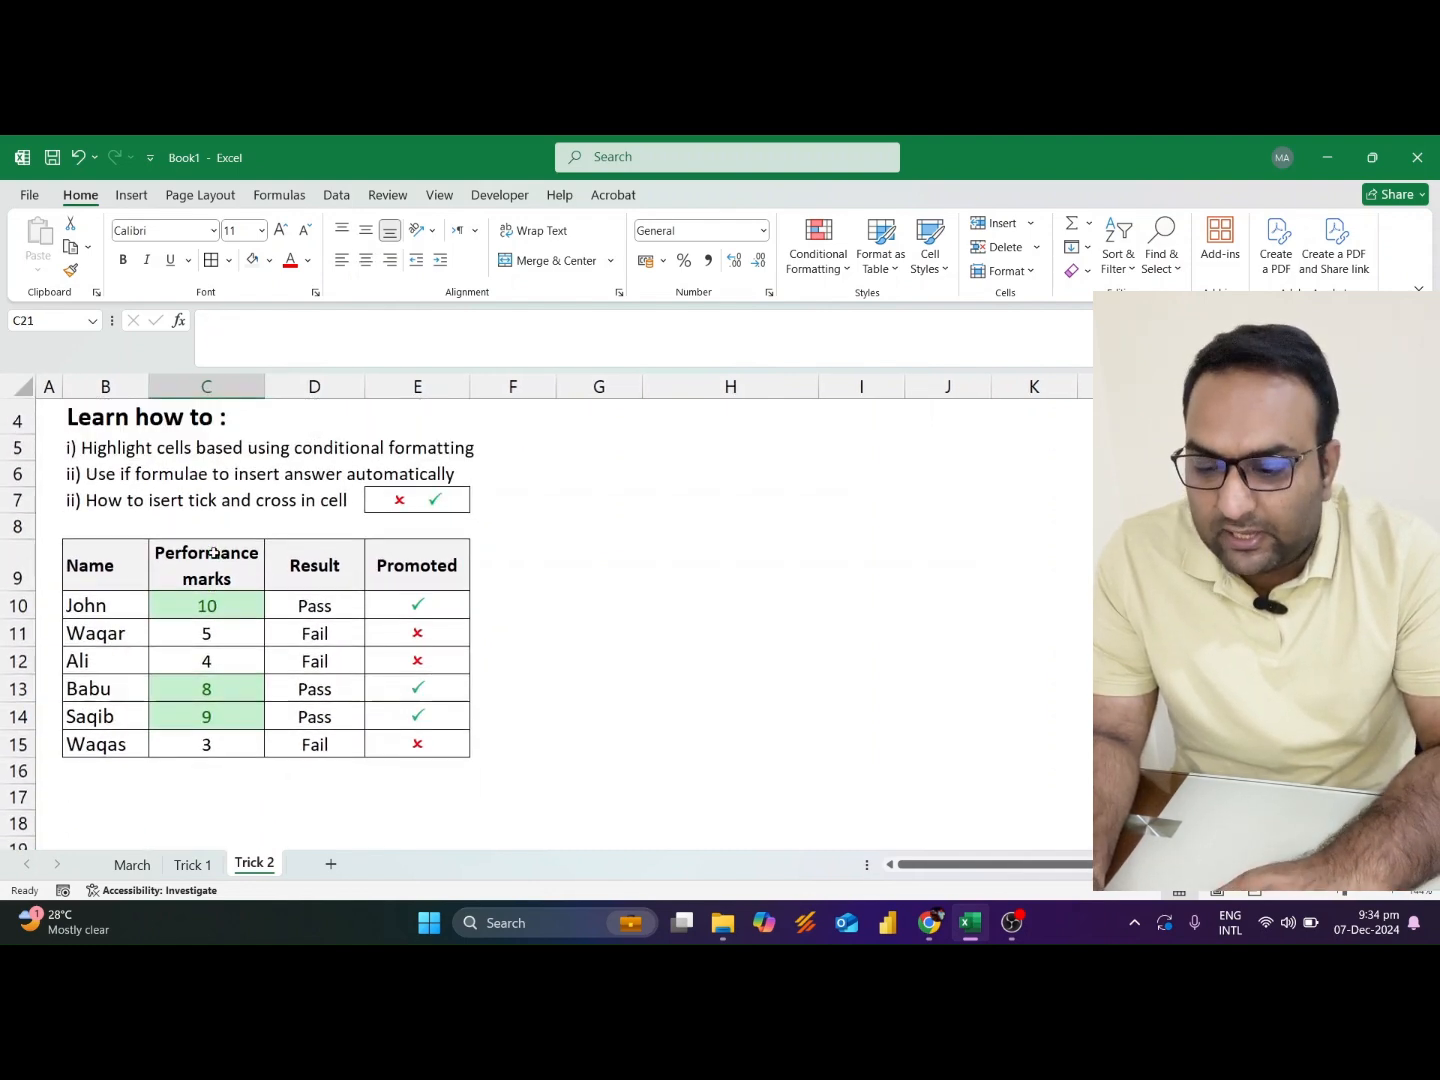
left_click(188, 619)
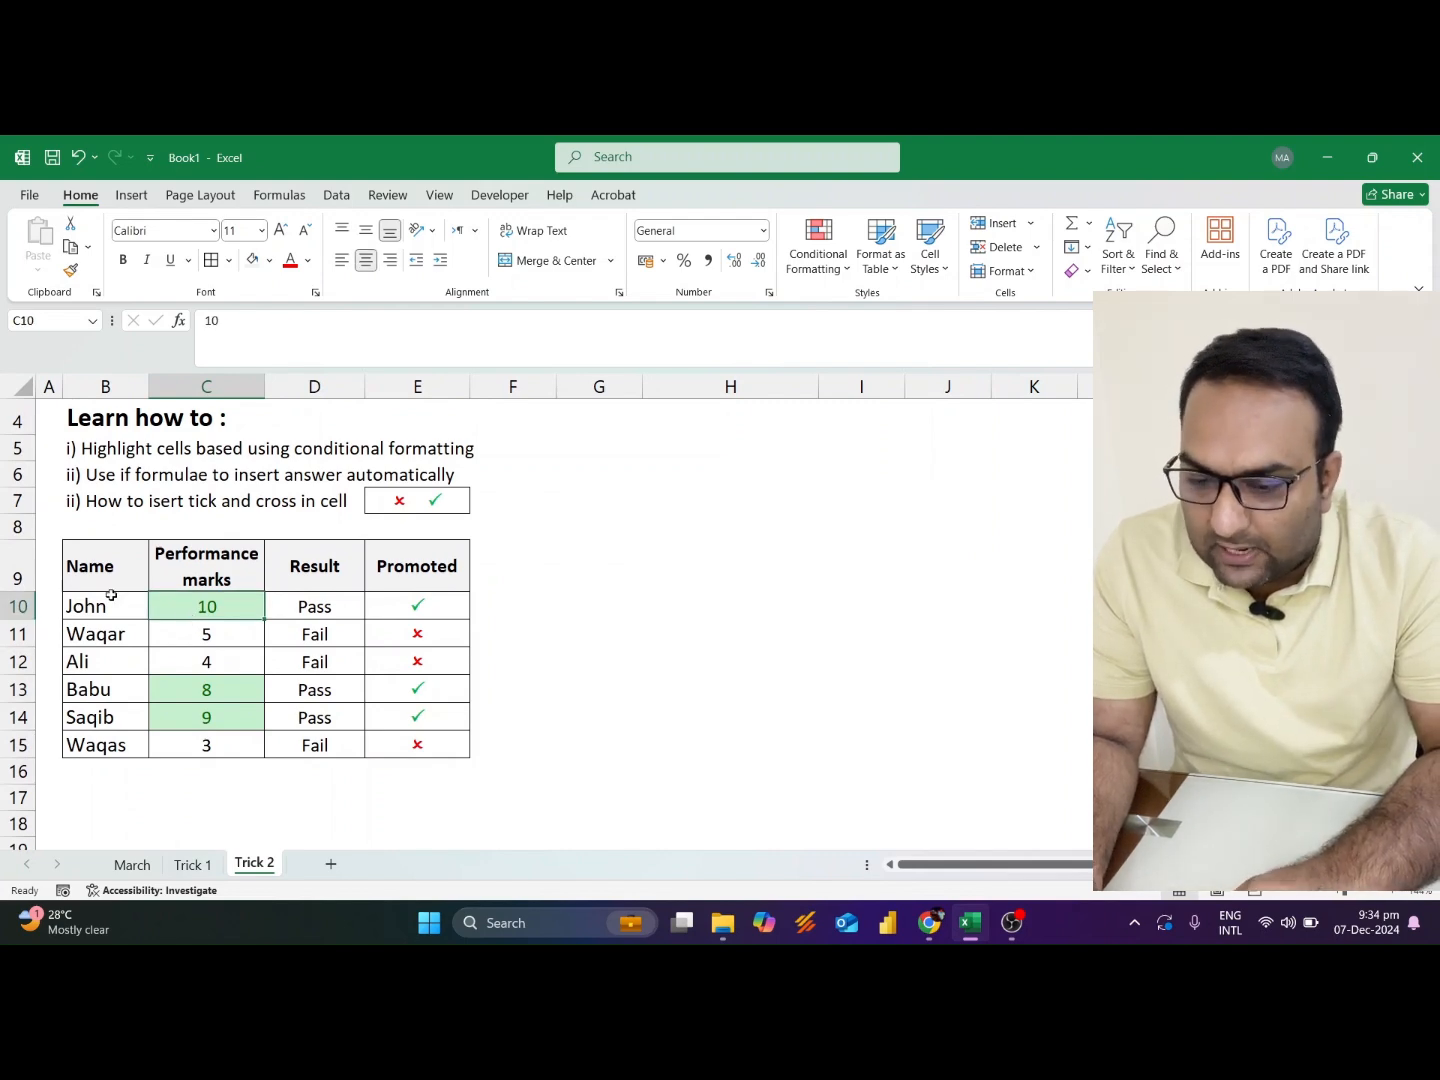
scroll(112, 595, "up", 2)
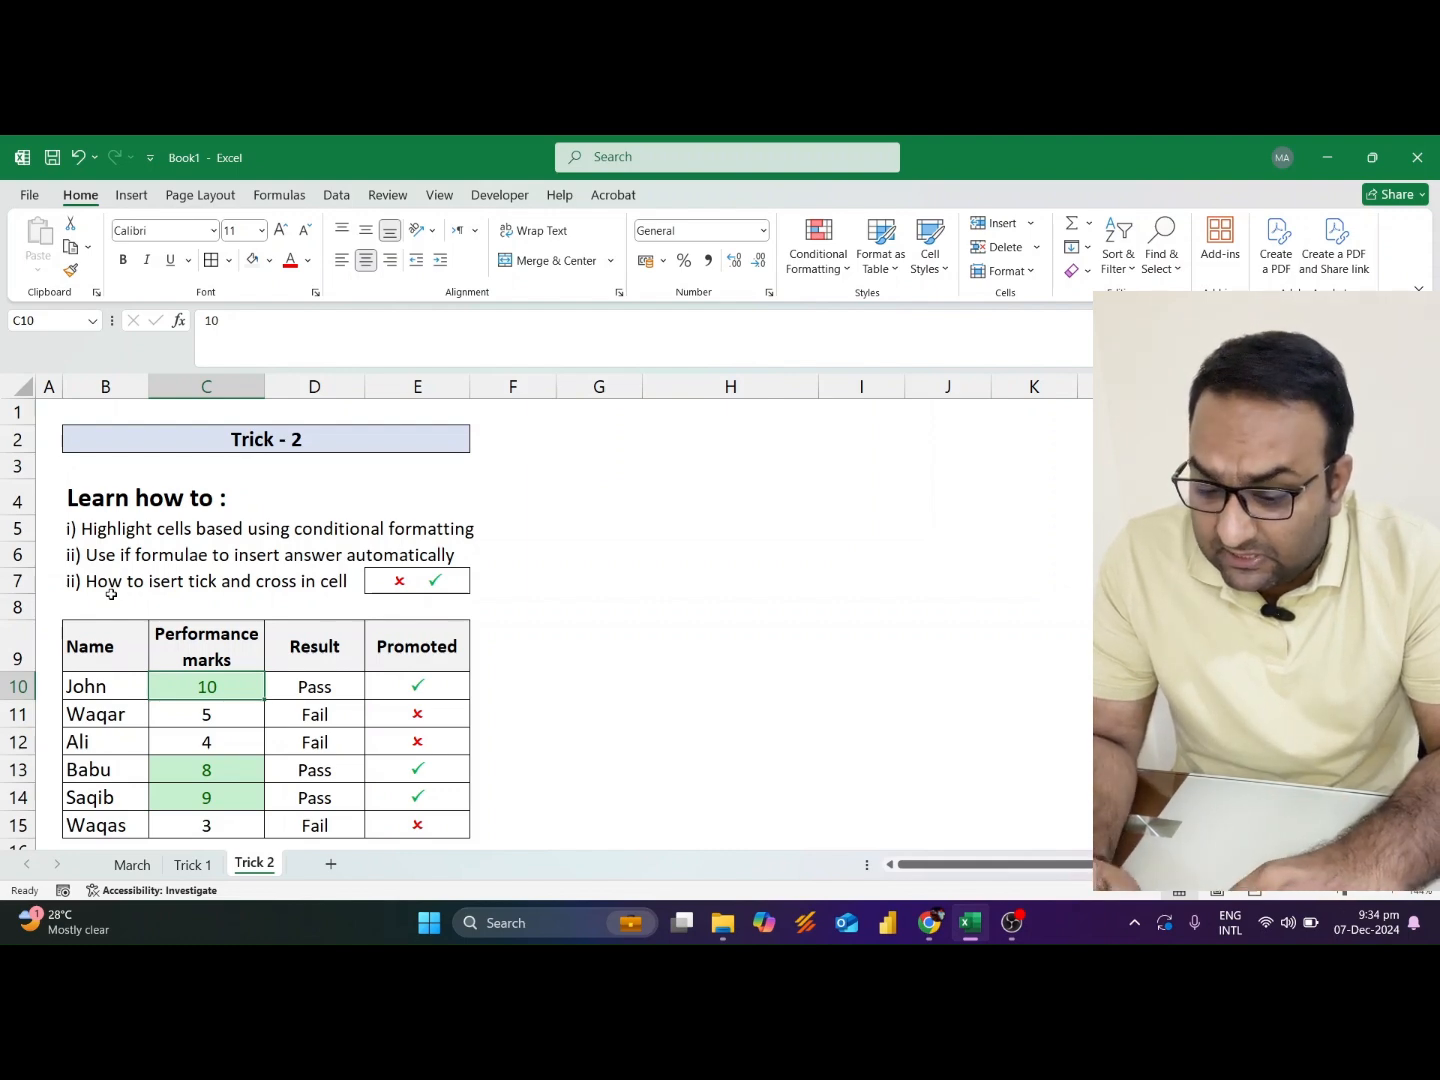
Examine the IF formulas in the Result column, D10 to D15, including the full formula in D10
left_click(301, 690)
scroll(300, 689, "down", 1)
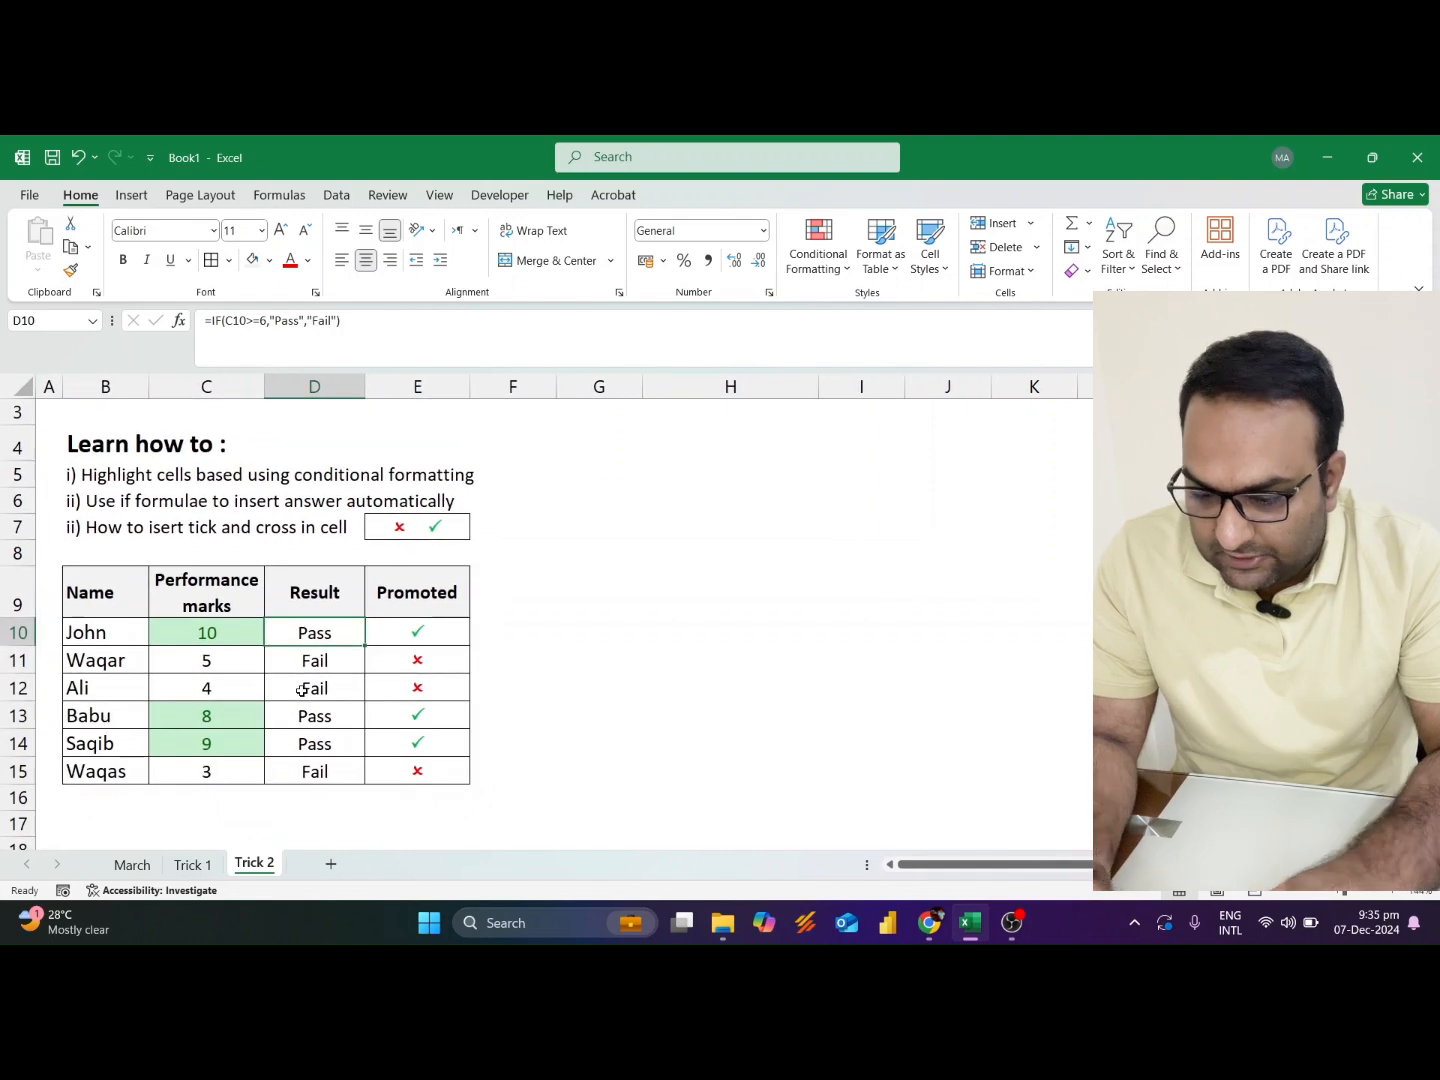
key("Down")
key("Down")
key("Down")
key("Down")
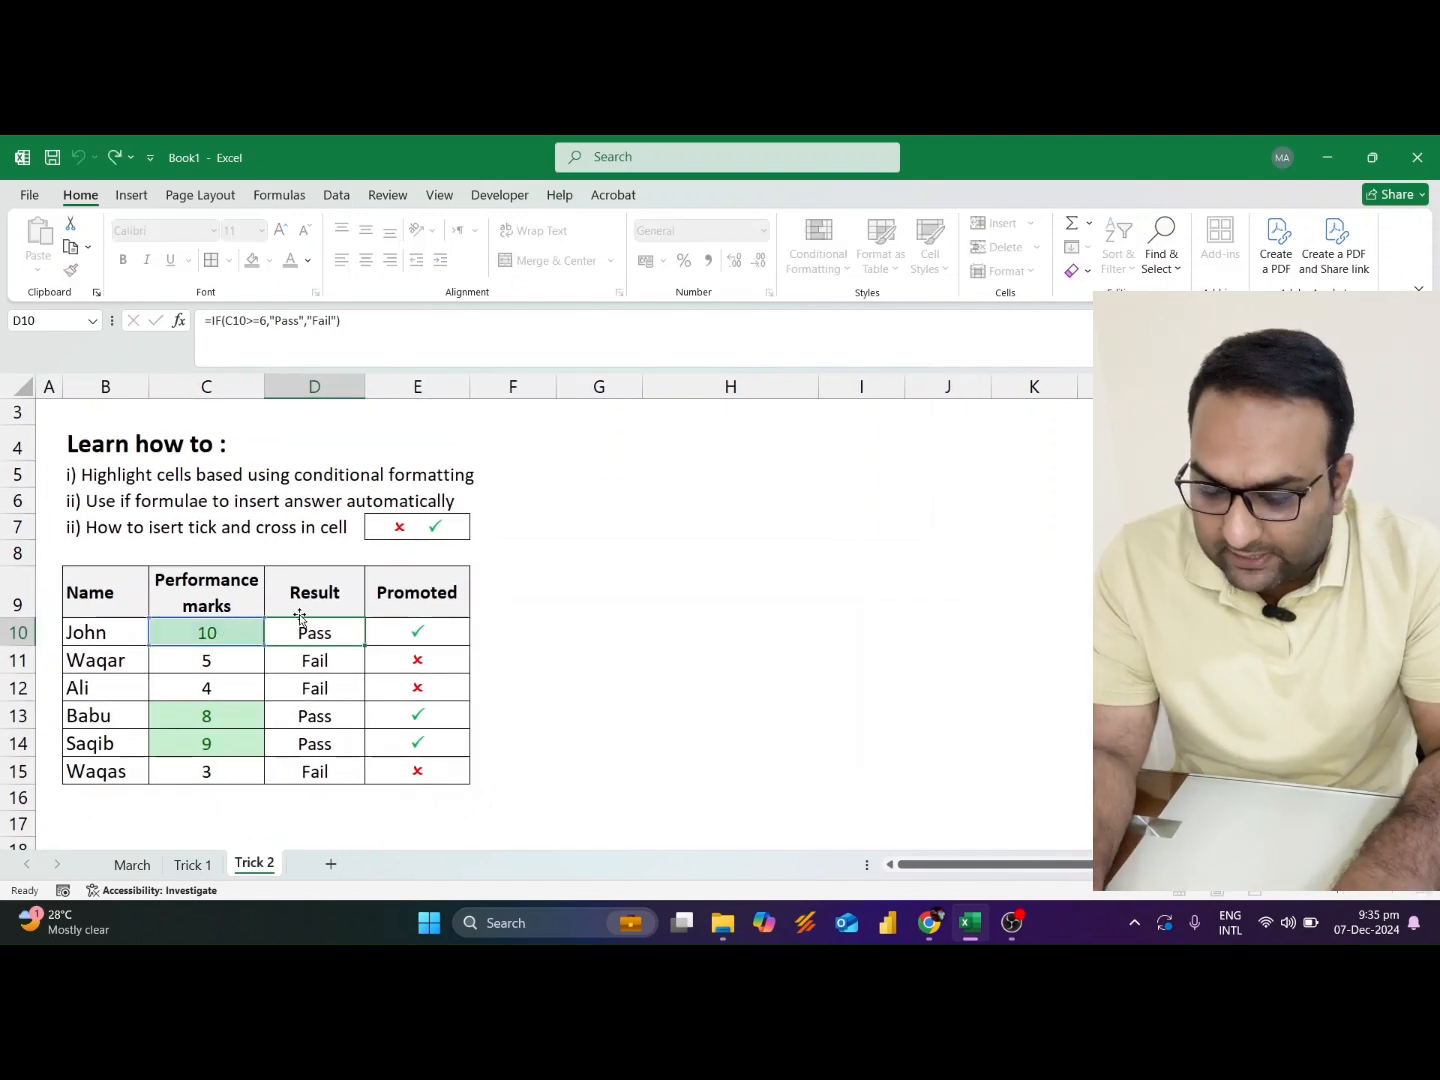
key("Down")
key("Down")
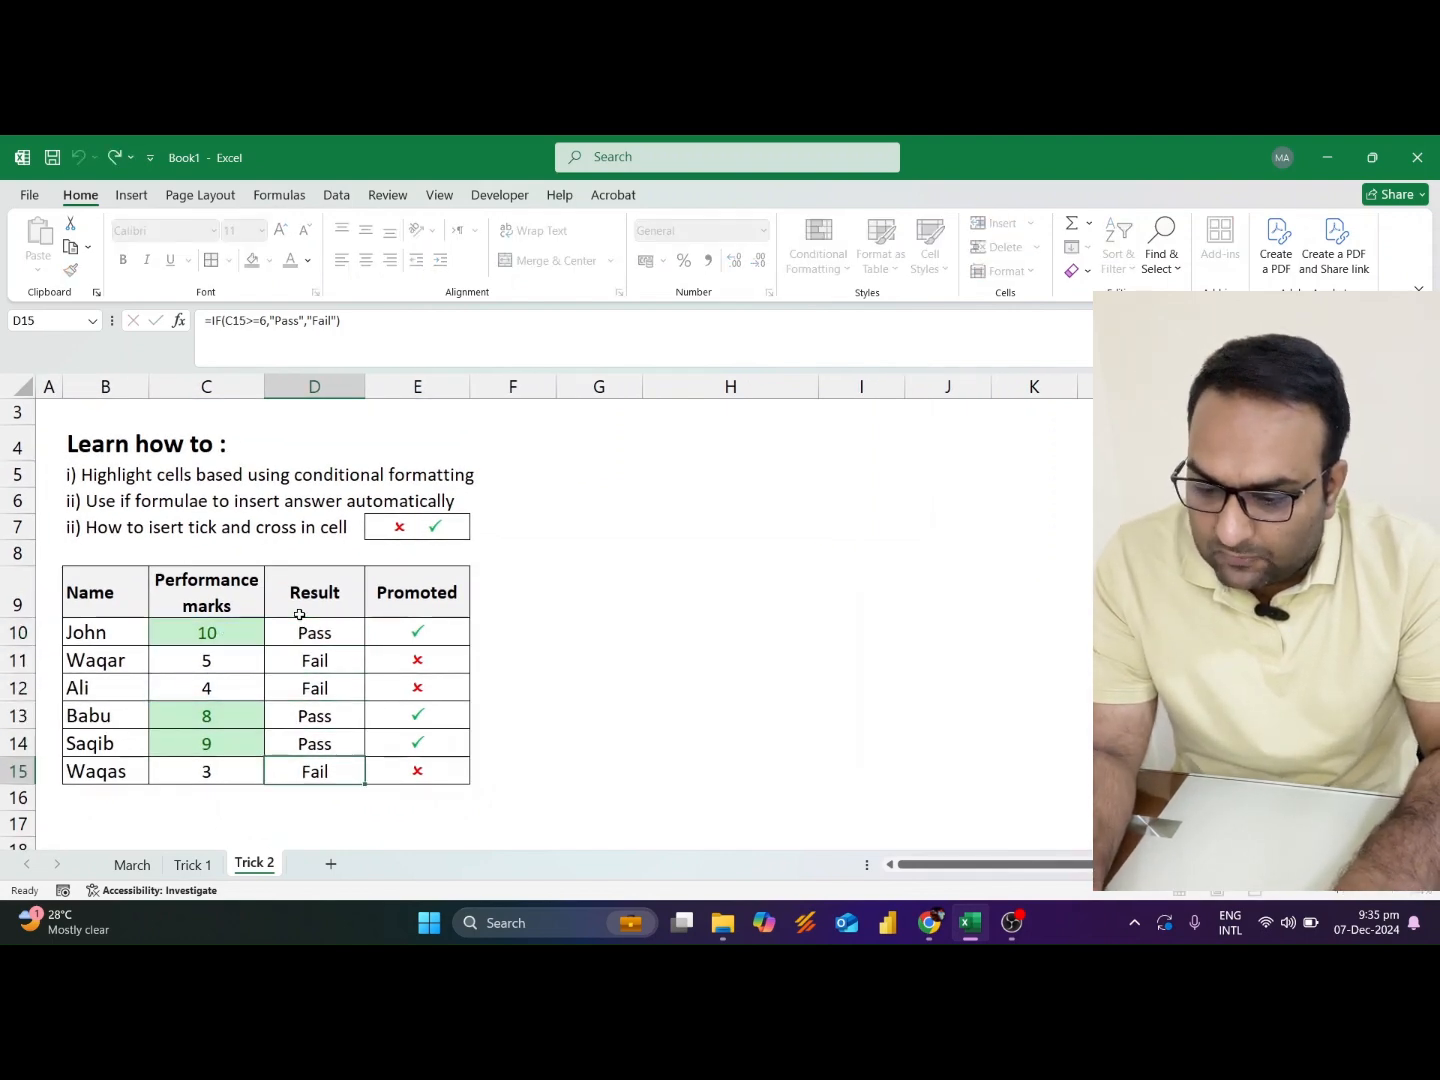
key("Up")
key("Up")
key("Up")
key("Up")
key("Up")
key("Up")
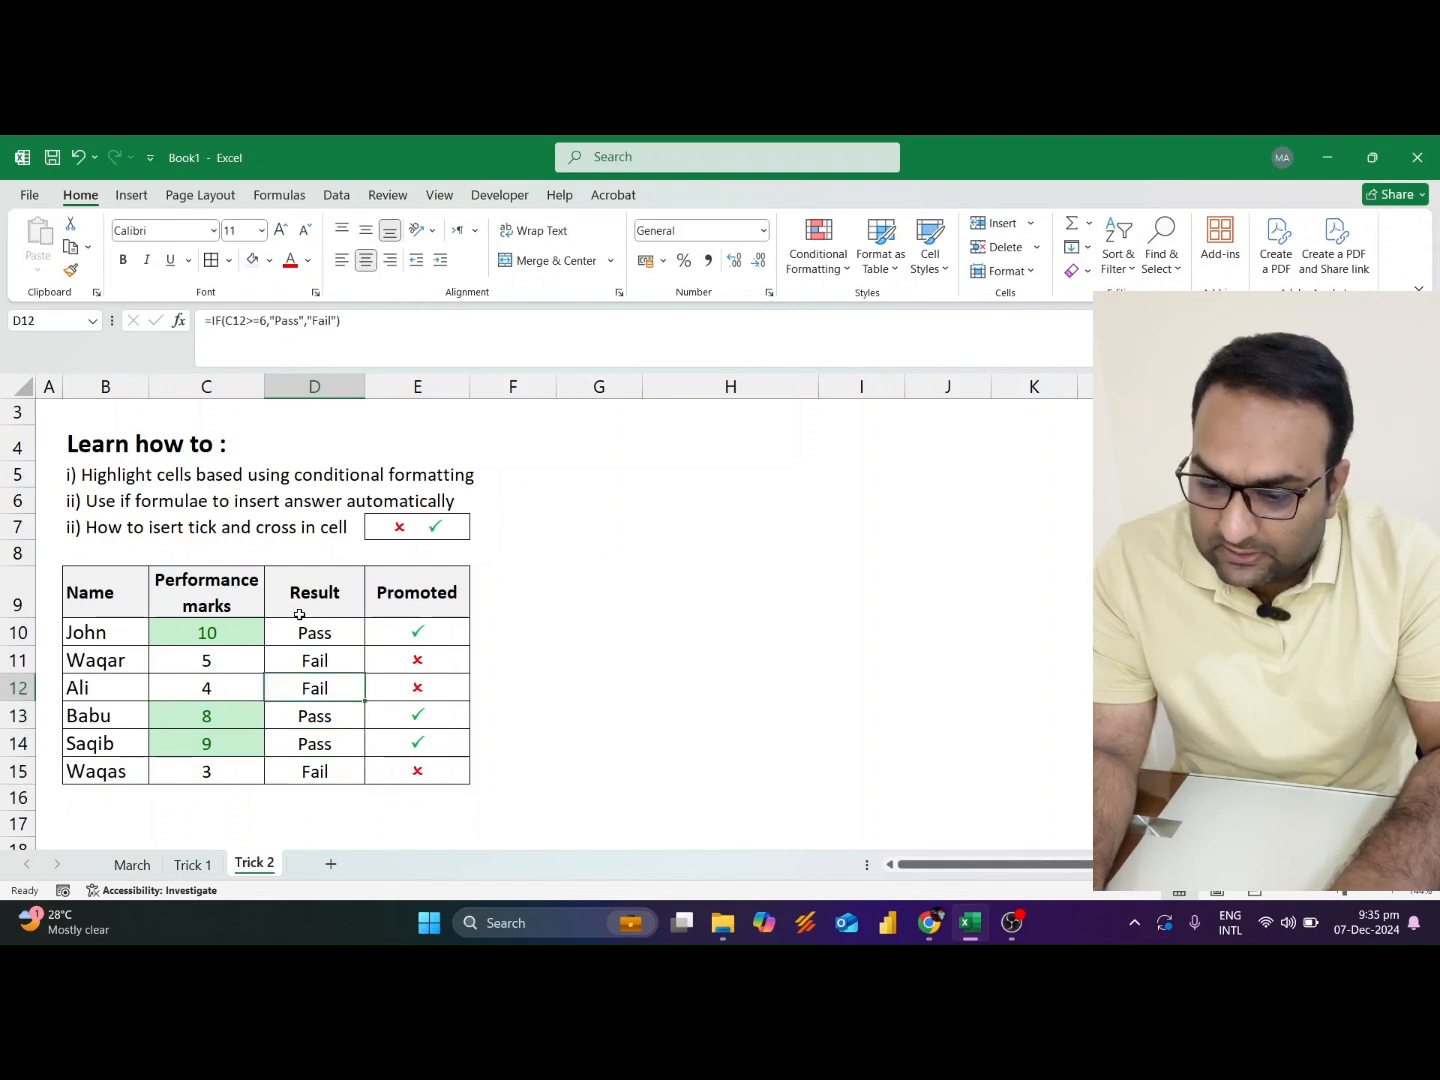
key("F2")
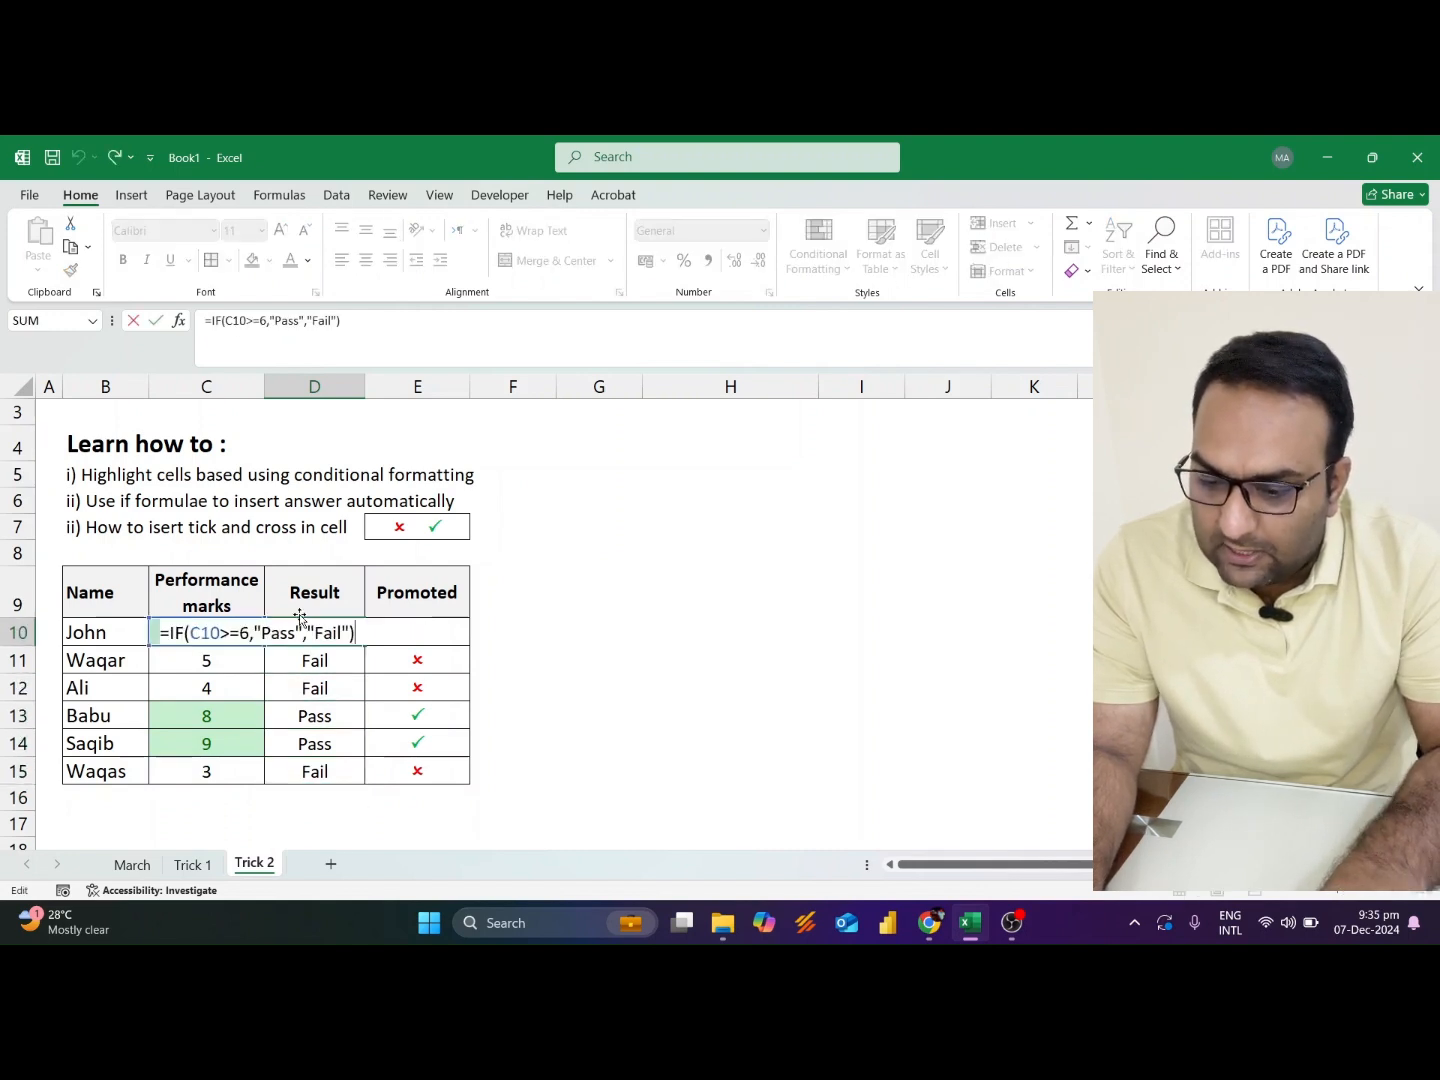
key("Return")
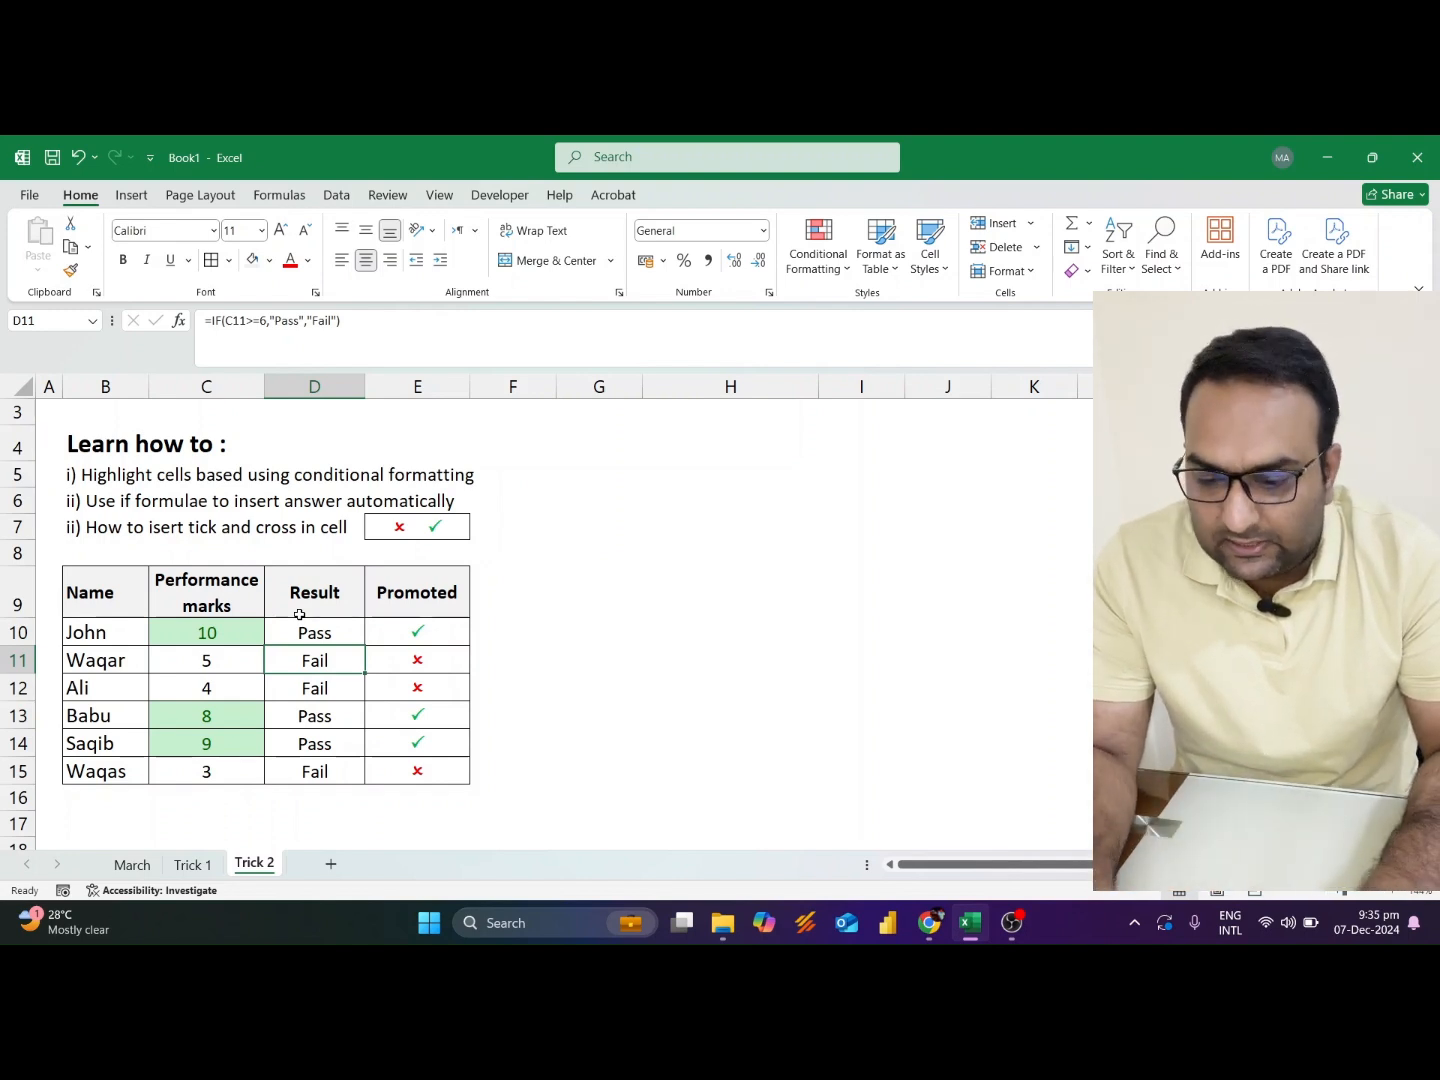
key("Up")
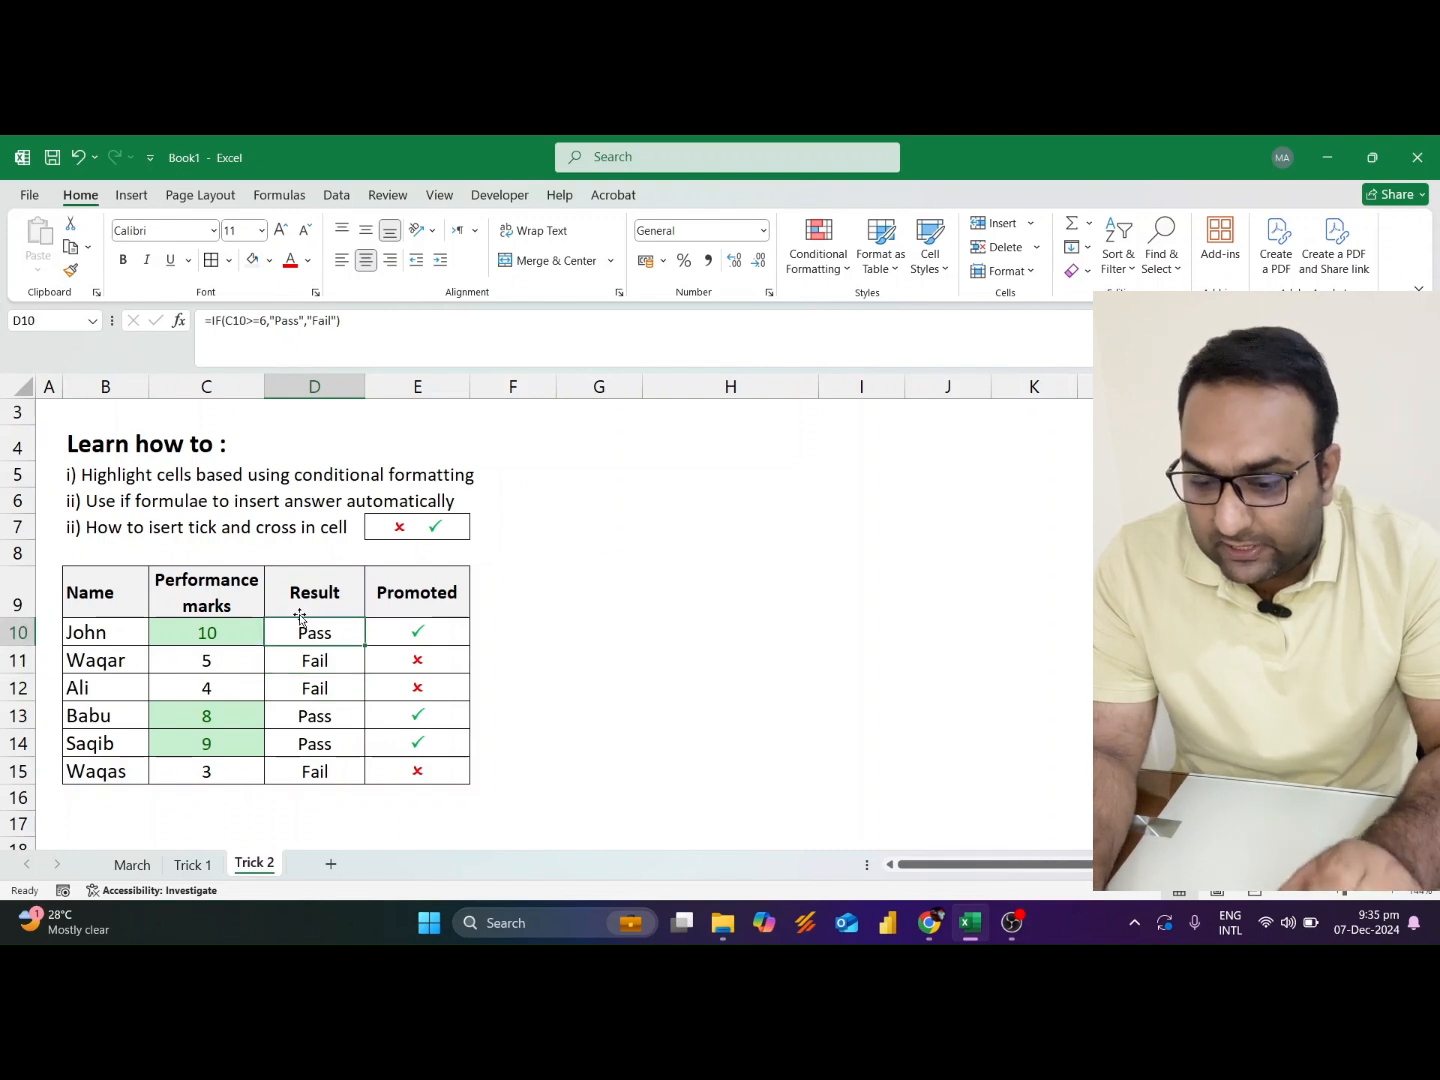
Examine the IF formulas behind the tick and cross symbols in E10 and E11 of the Promoted column, and return to D10
key("Right")
key("Down")
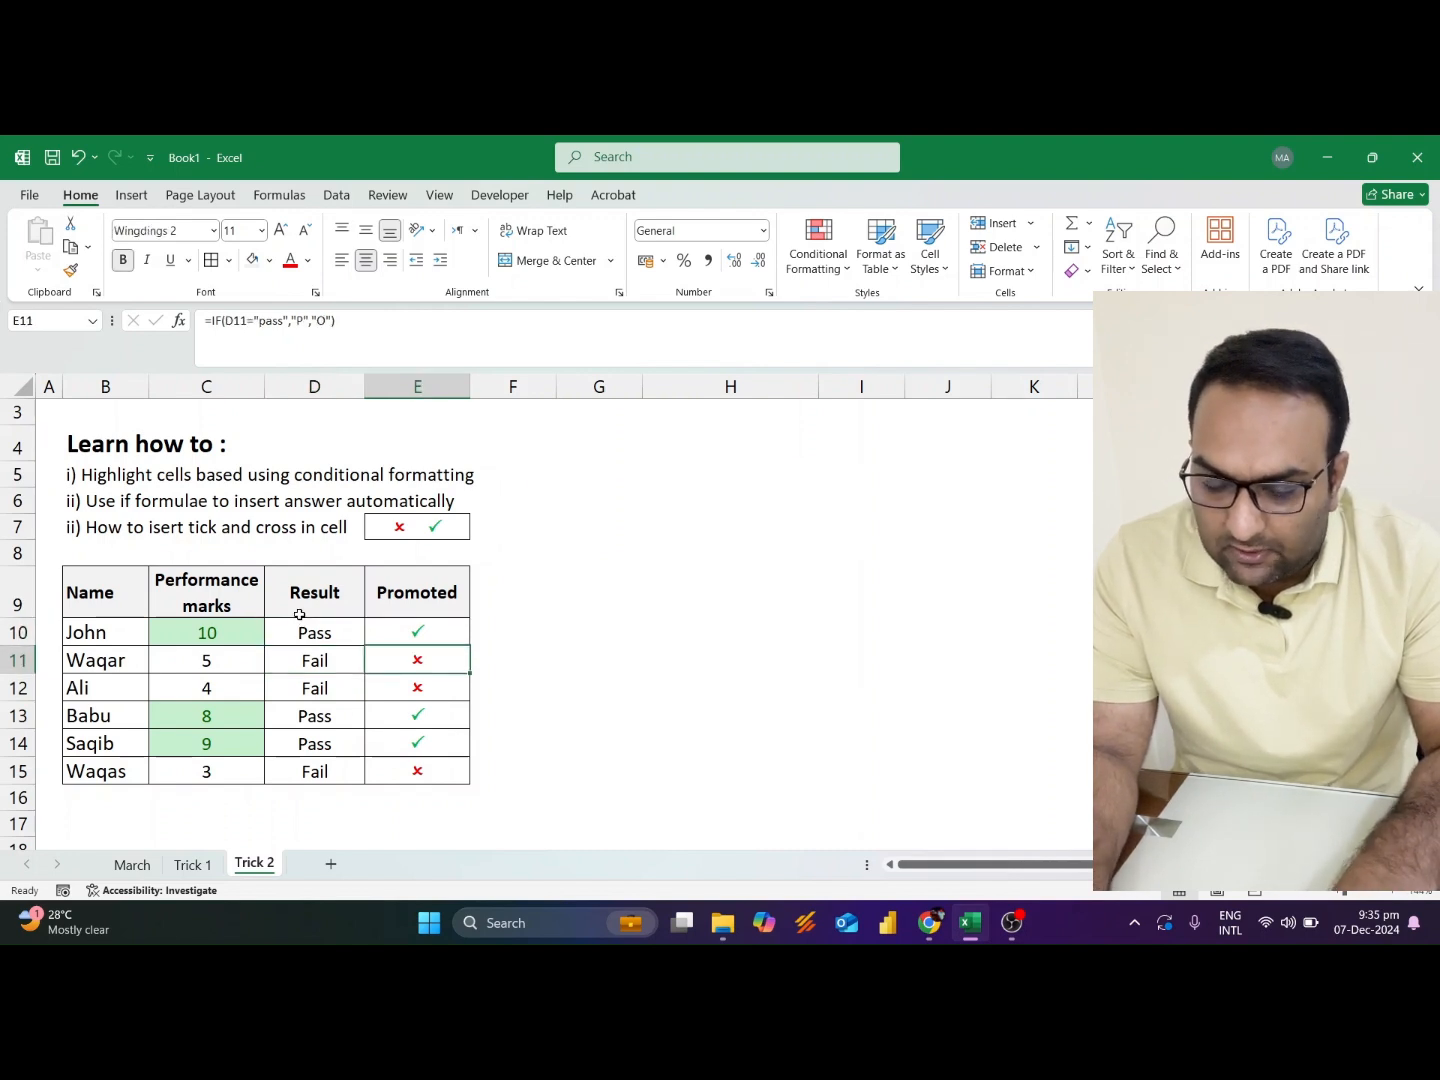
key("Up")
key("Down")
key("F2")
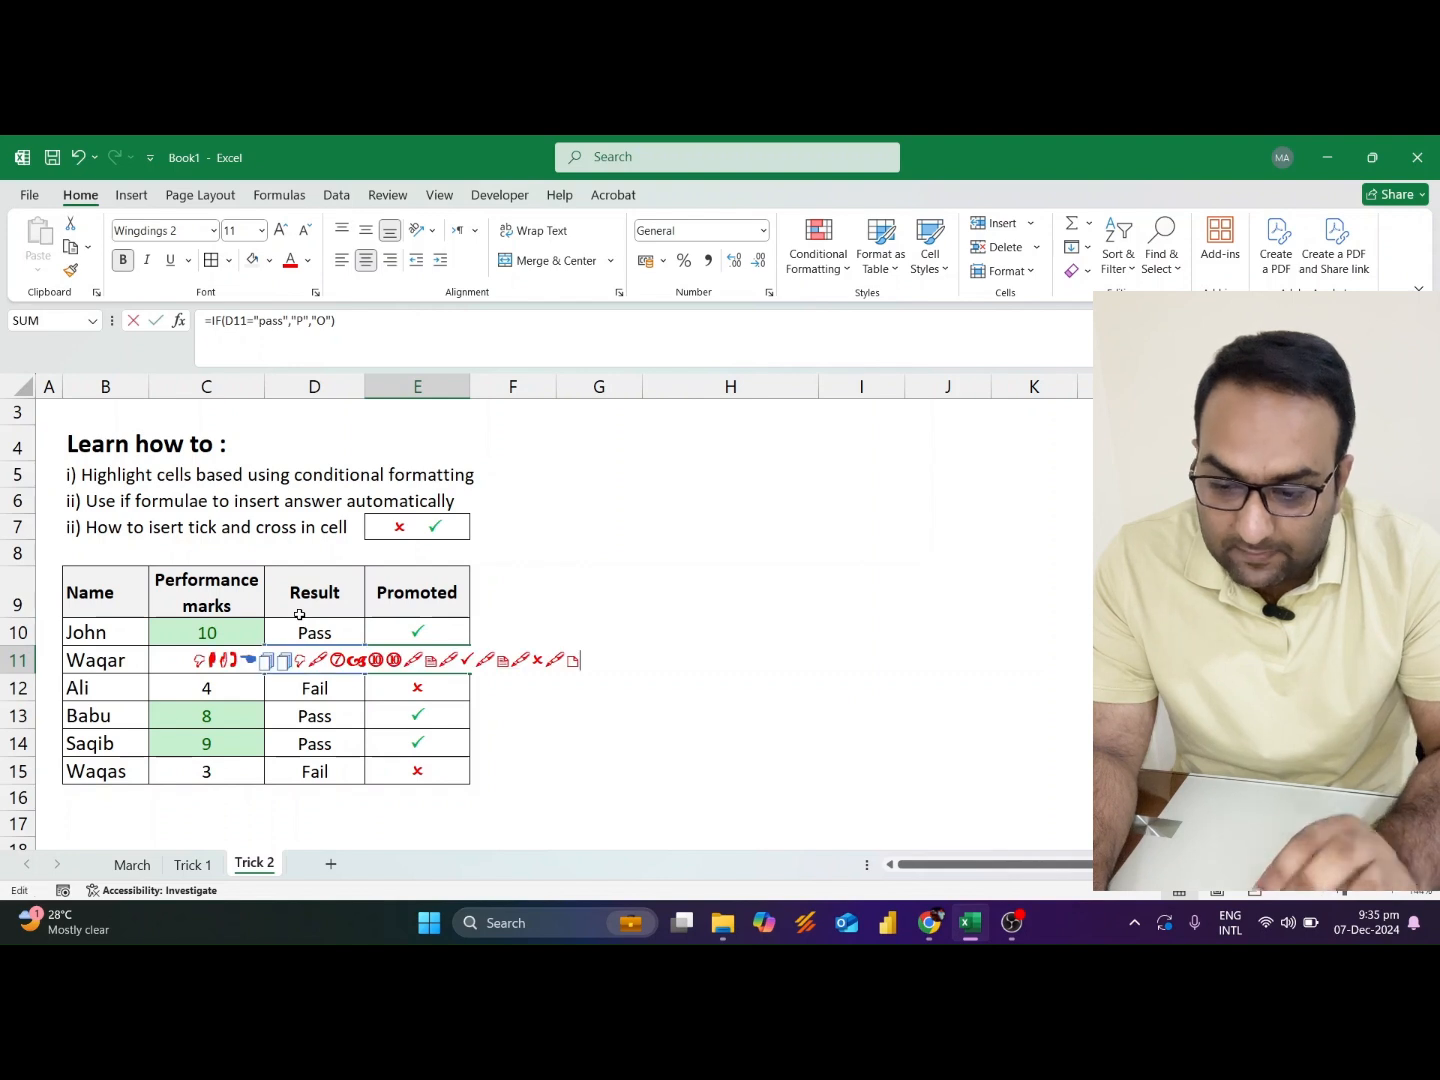
key("Escape")
key("Up")
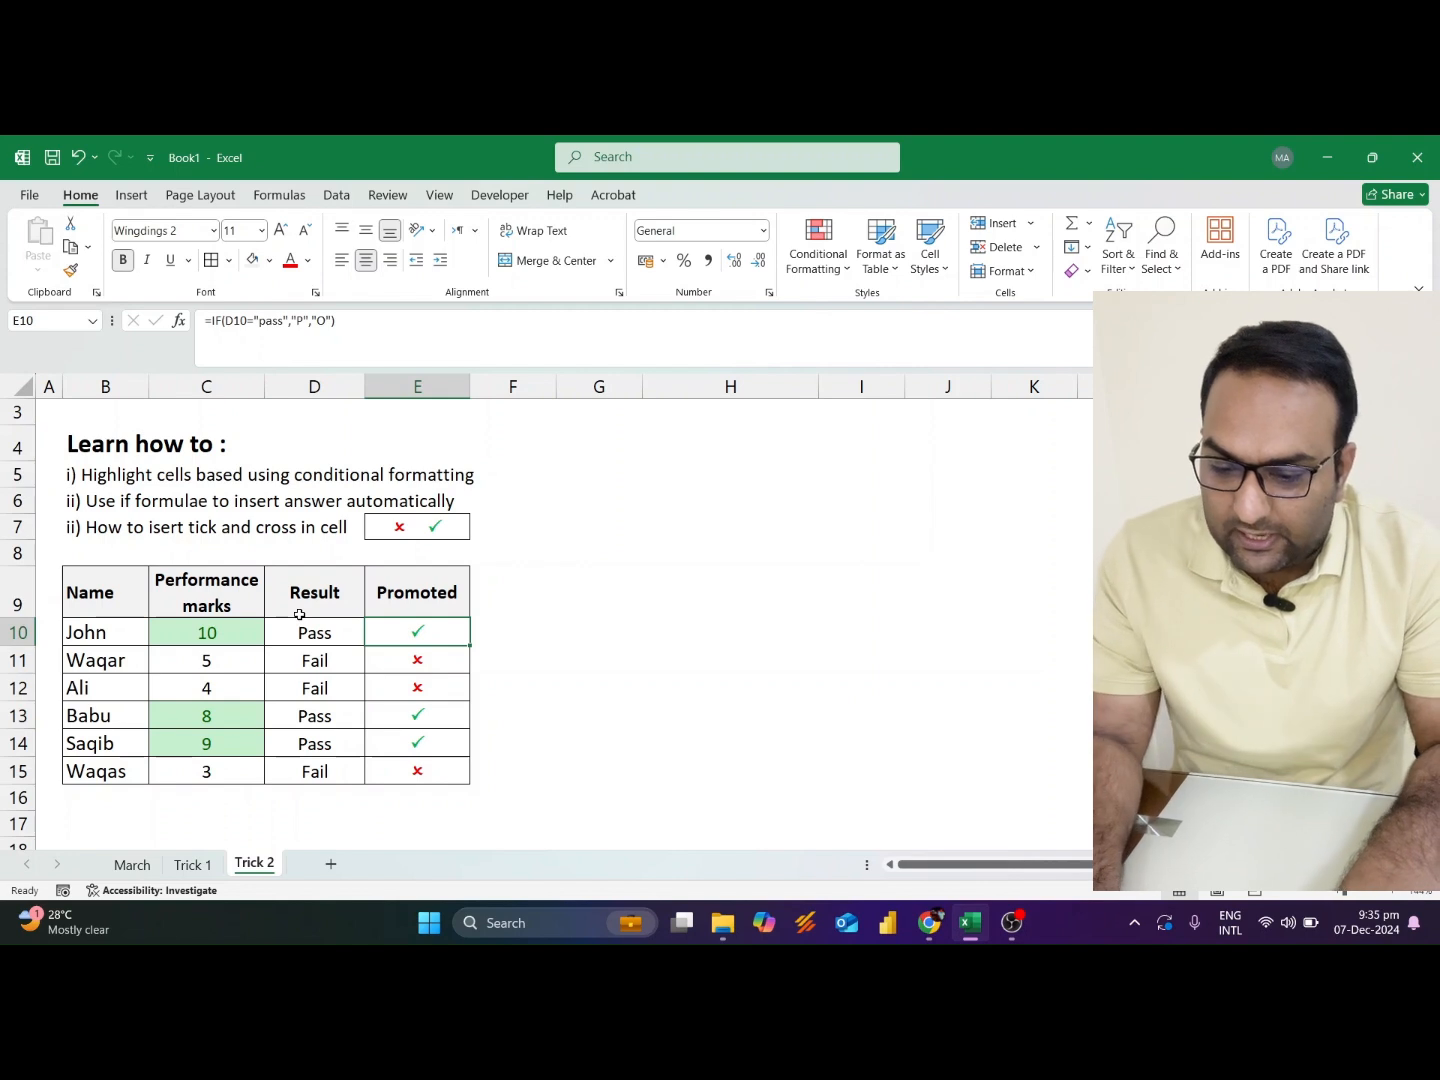
key("Down")
key("Left")
key("Up")
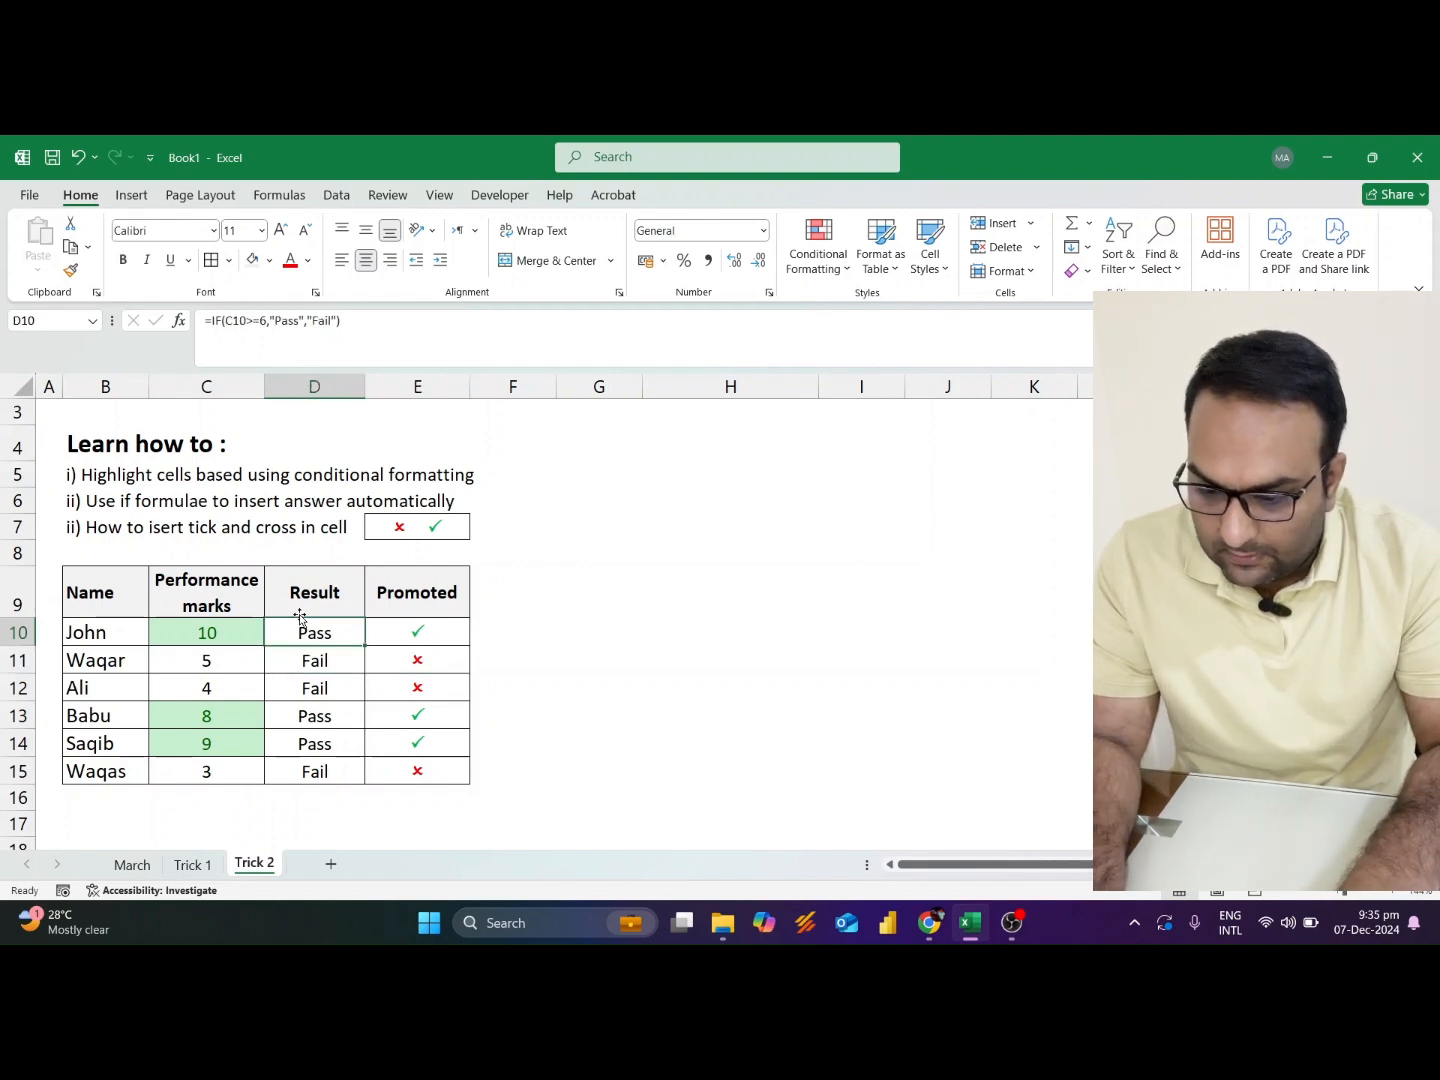
Copy the whole performance marks table, headers included, from B9 to E15
key("Up")
key("Left")
key("Left")
key("ctrl+a")
key("ctrl+c")
Paste the copied table as values only, starting at cell G9, and clear the copy selection
key("Down")
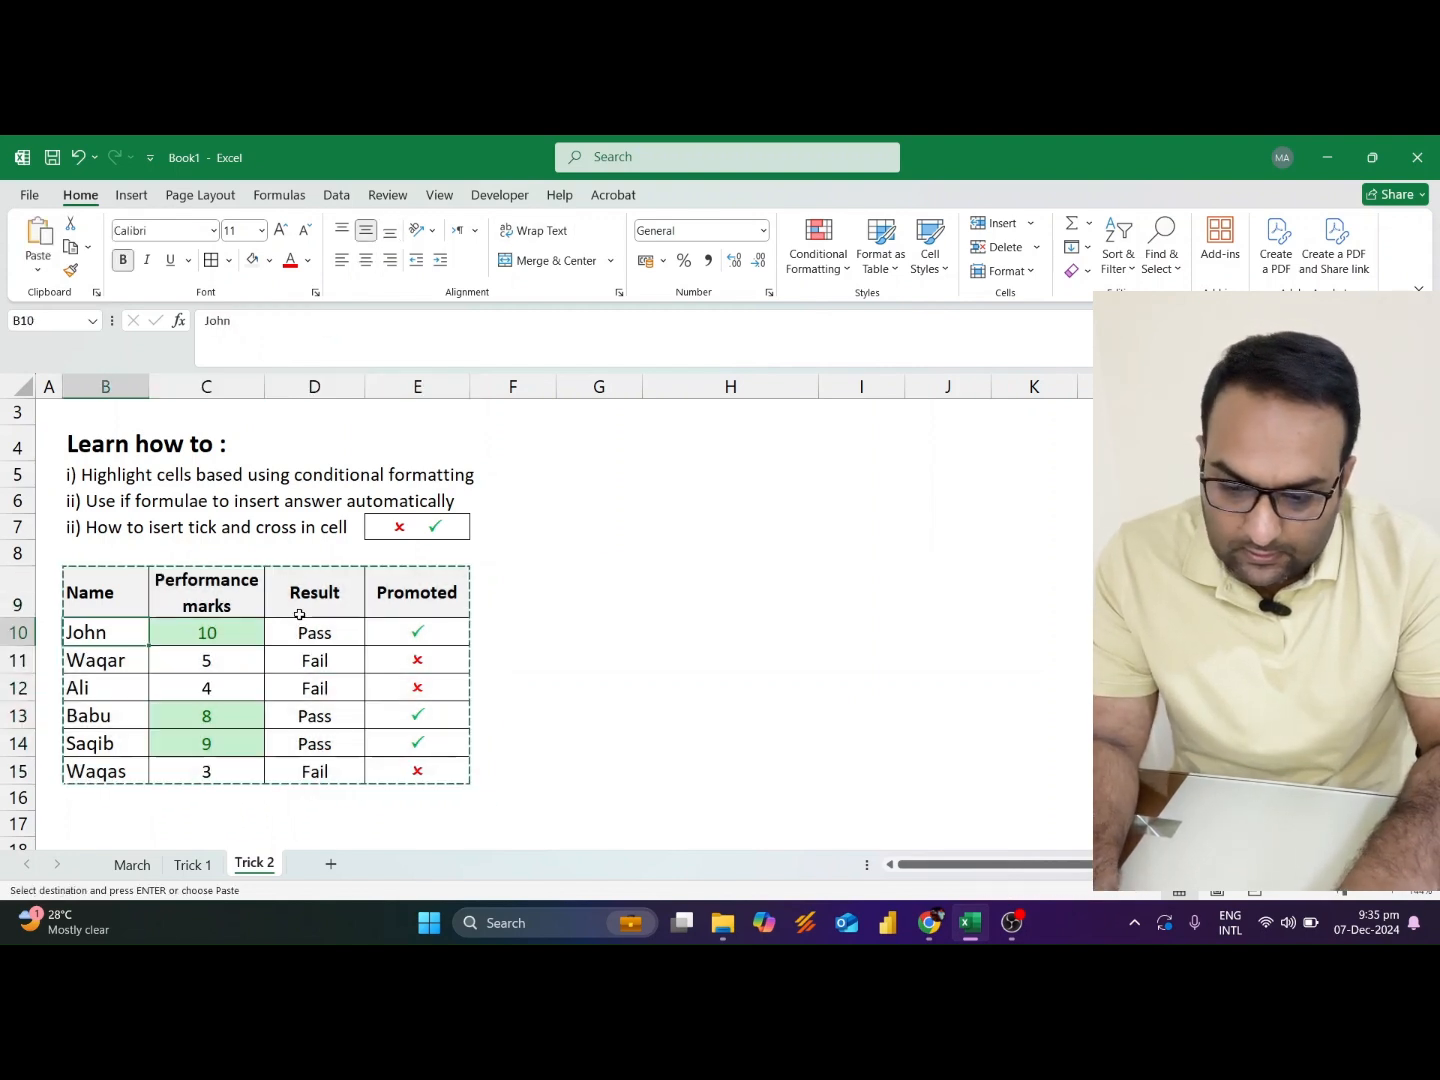
key("Right")
key("Right")
key("Right")
key("Up")
key("Right")
key("Right")
key("alt+e")
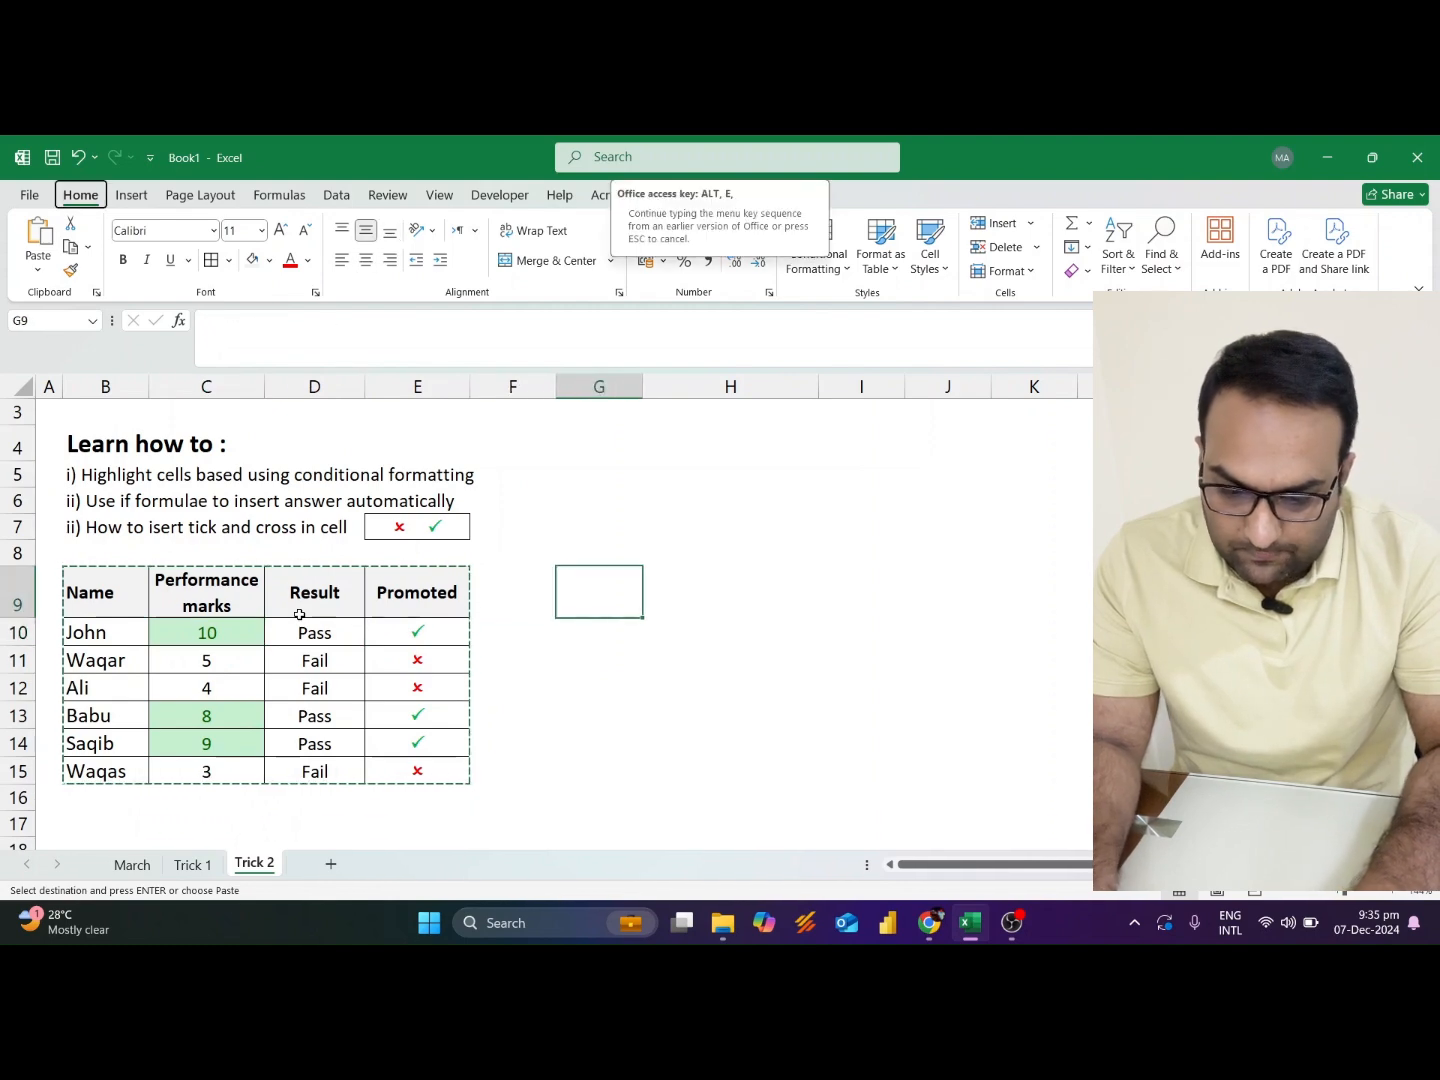
key("s")
key("v")
key("Return")
key("alt+e")
key("s")
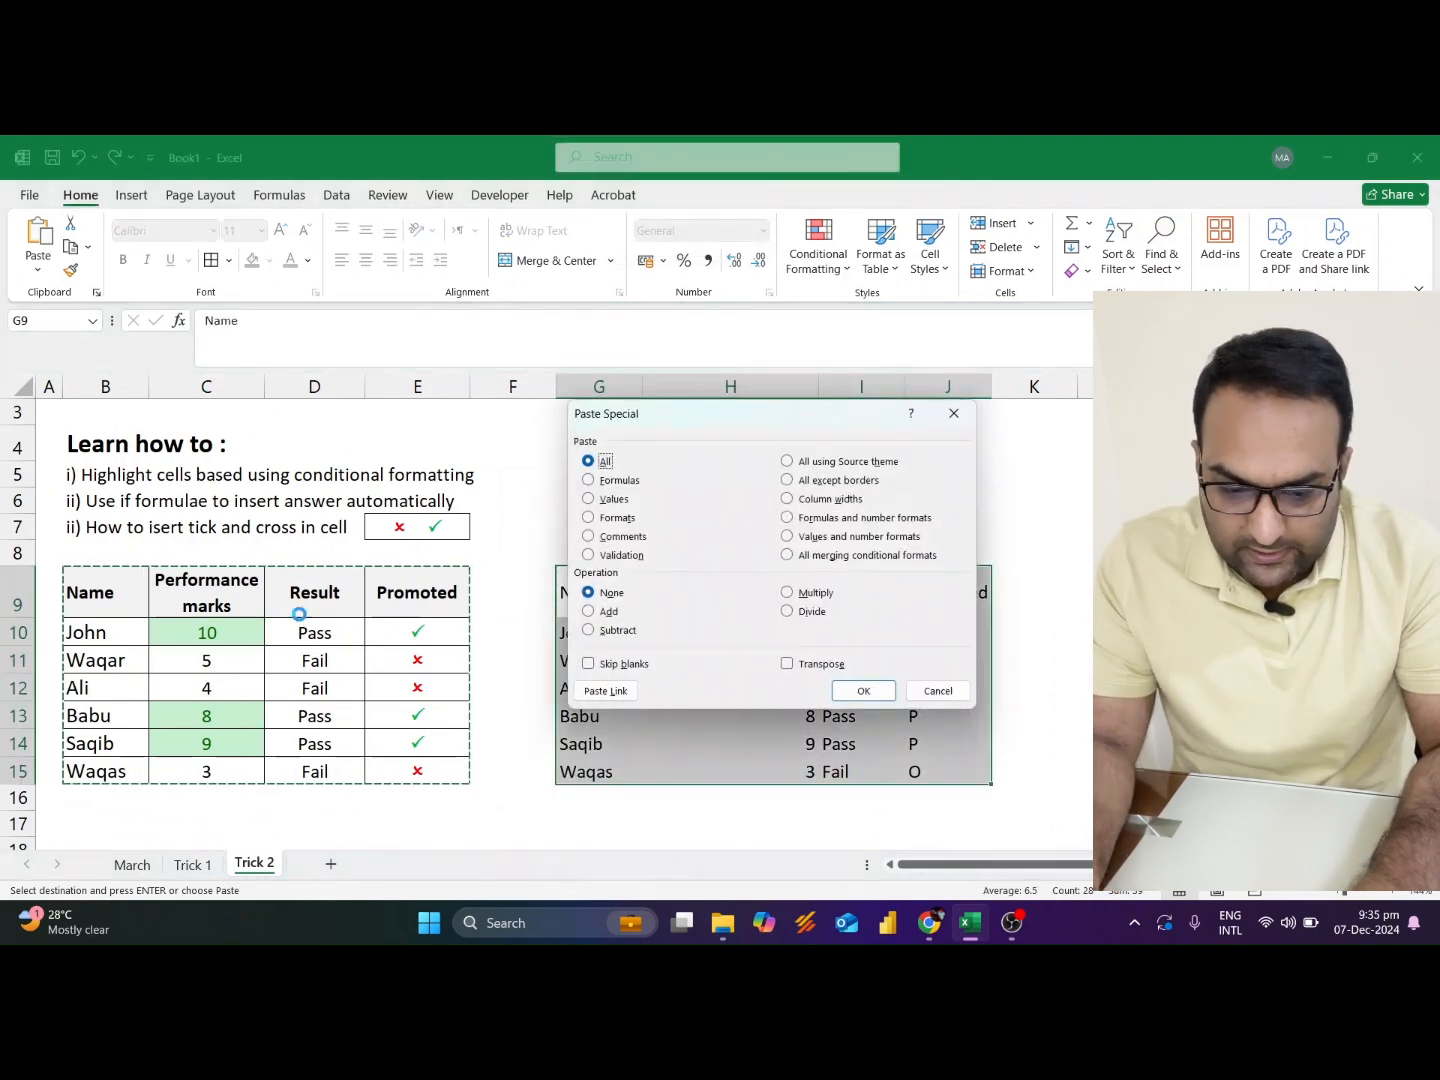
key("Escape")
key("Escape")
Delete columns J and I, which hold the Promoted and Result values of the pasted table
key("Right")
key("Right")
key("Right")
key("ctrl+space")
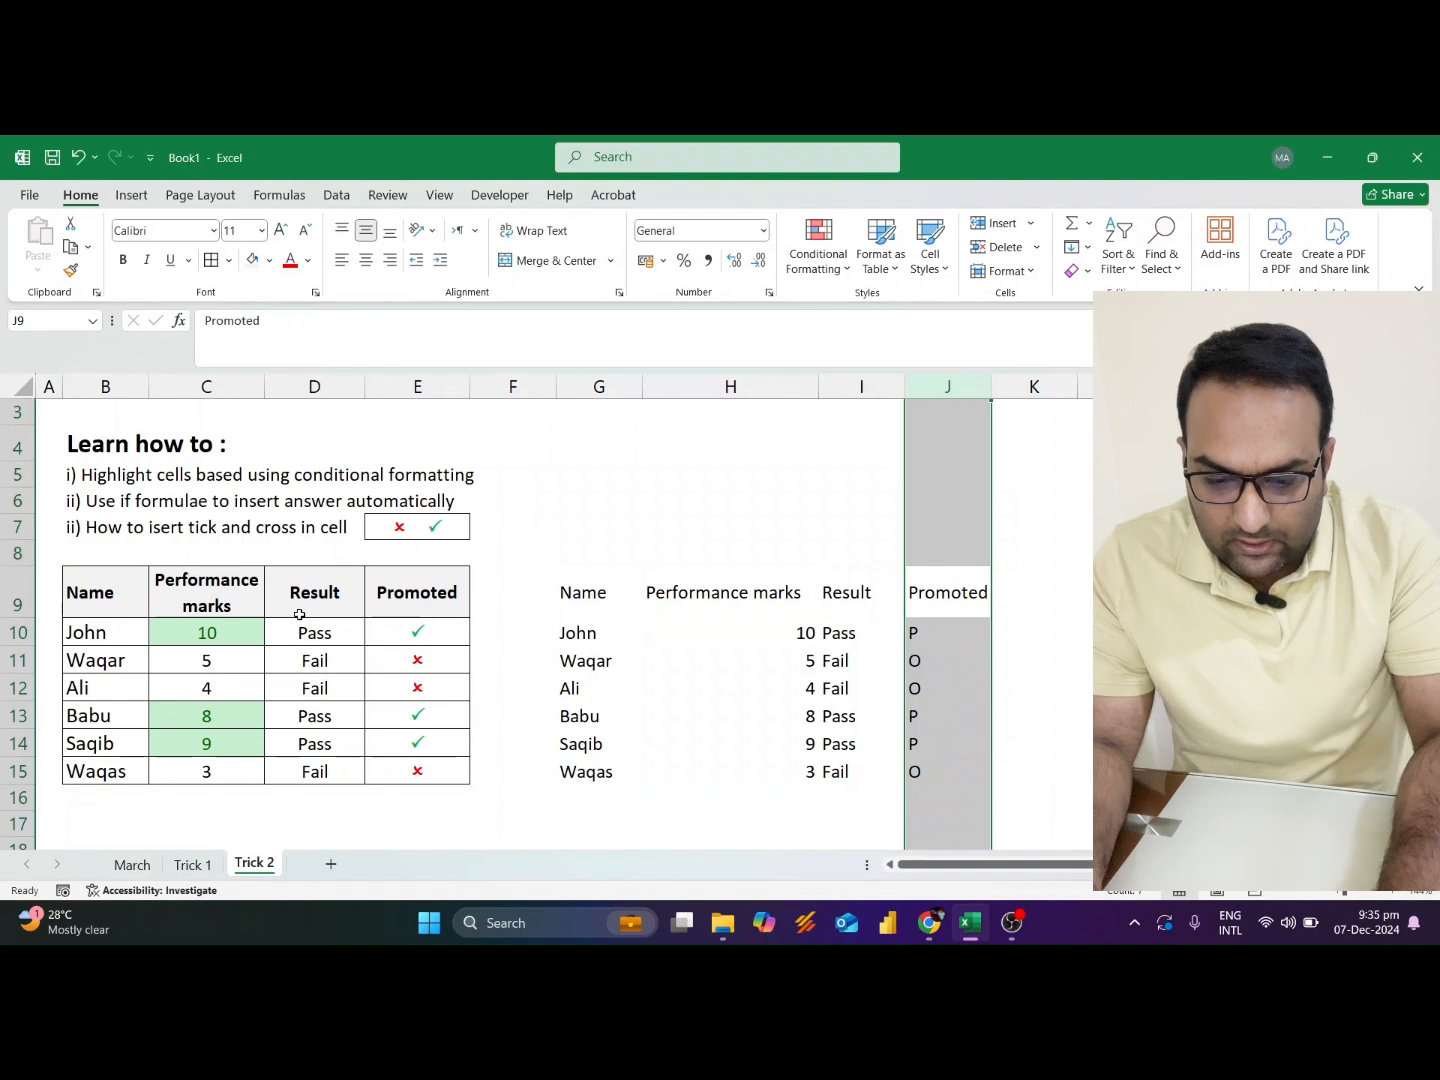
key("ctrl+minus")
key("Left")
key("ctrl+space")
key("ctrl+minus")
Apply all borders to the pasted Name and Performance marks table, G9 to H15
key("Left")
key("Left")
key("shift+Right")
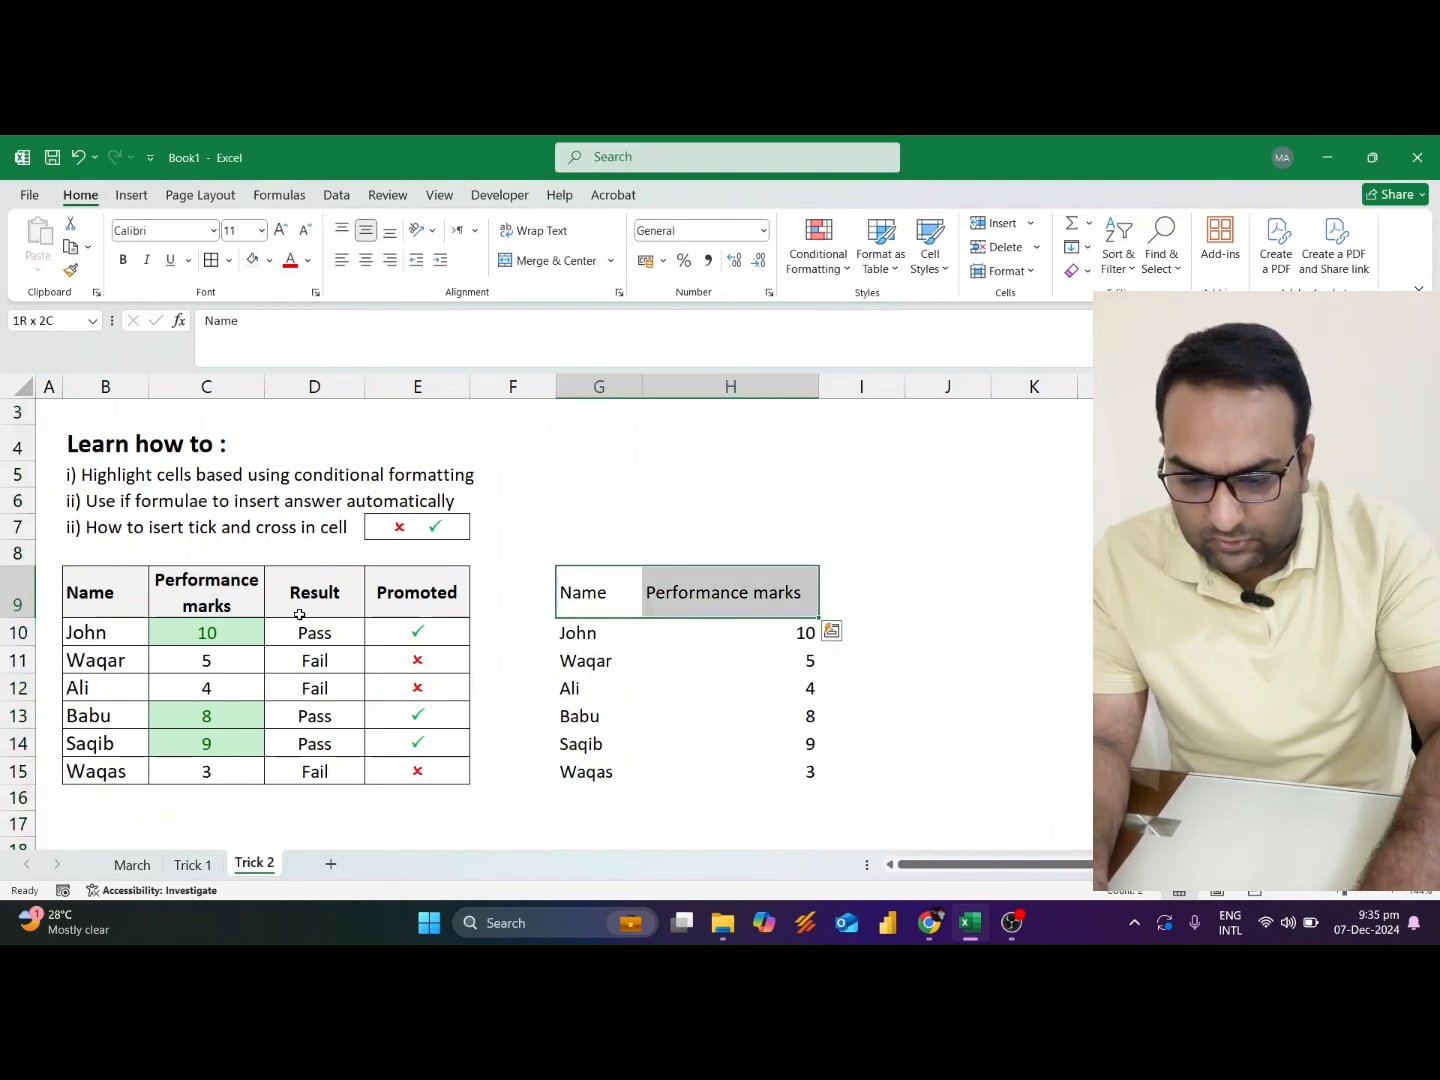
key("ctrl+shift+Down")
key("alt+h")
key("b")
key("a")
key("shift+BackSpace")
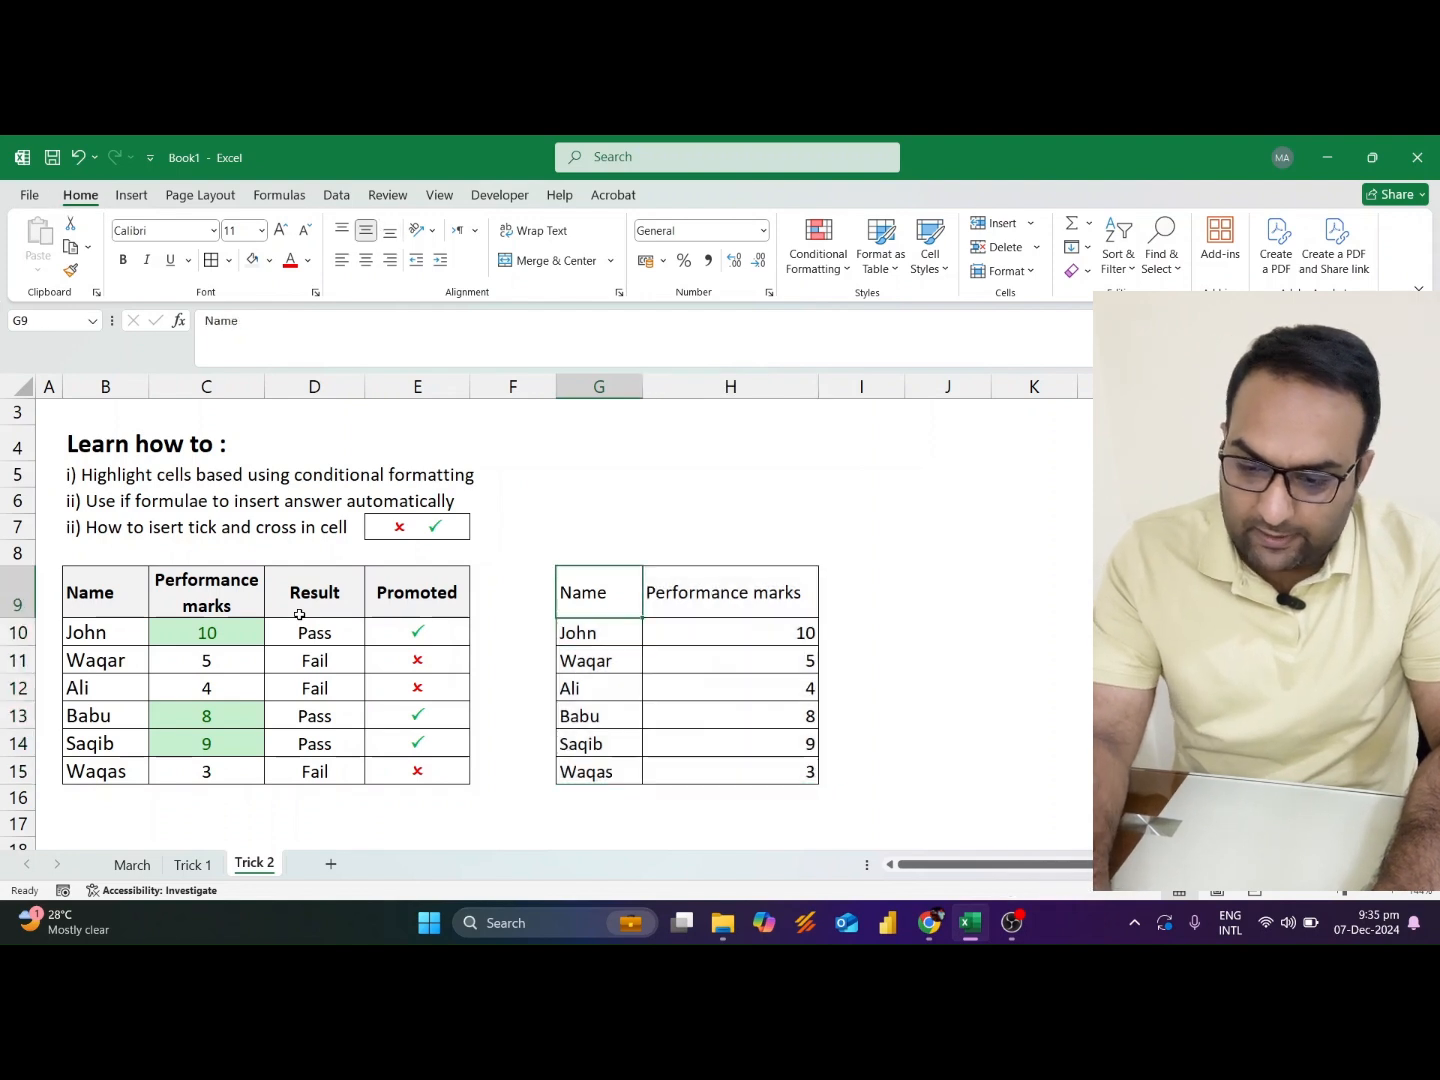
Fill the header cells G9 and H9 of the new table with light grey
key("shift+Right")
key("alt+h")
key("h")
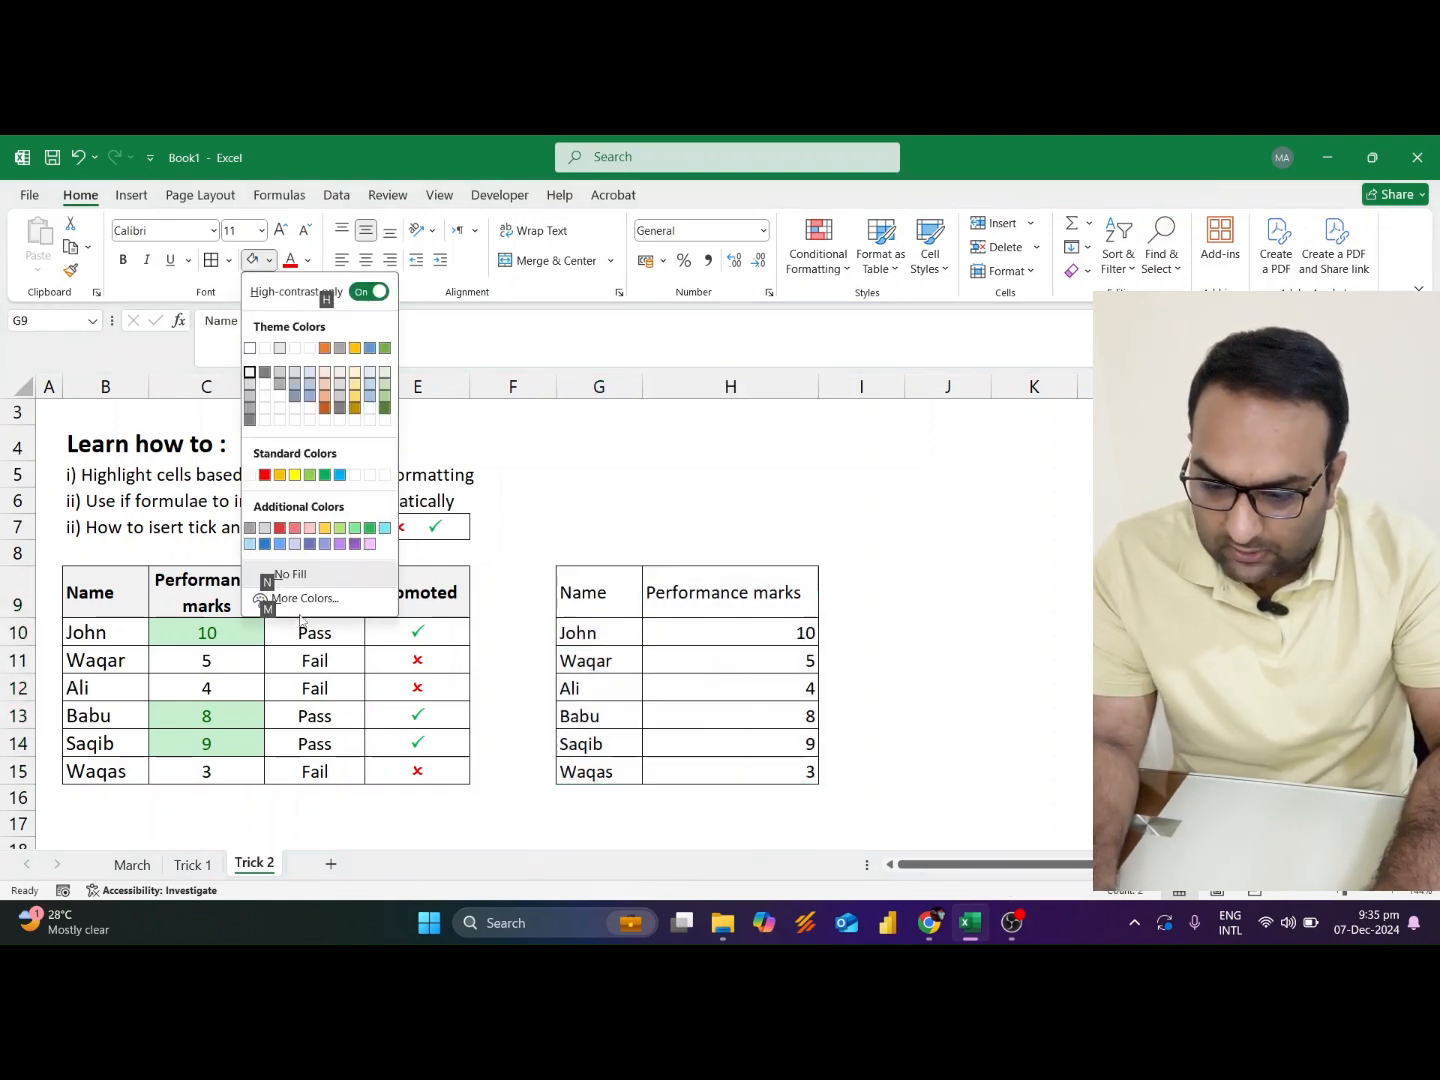
key("Down")
key("Return")
Copy the Result header from D9 to I9, beside the Performance marks header of the new table
key("Left")
key("Left")
key("Left")
key("ctrl+c")
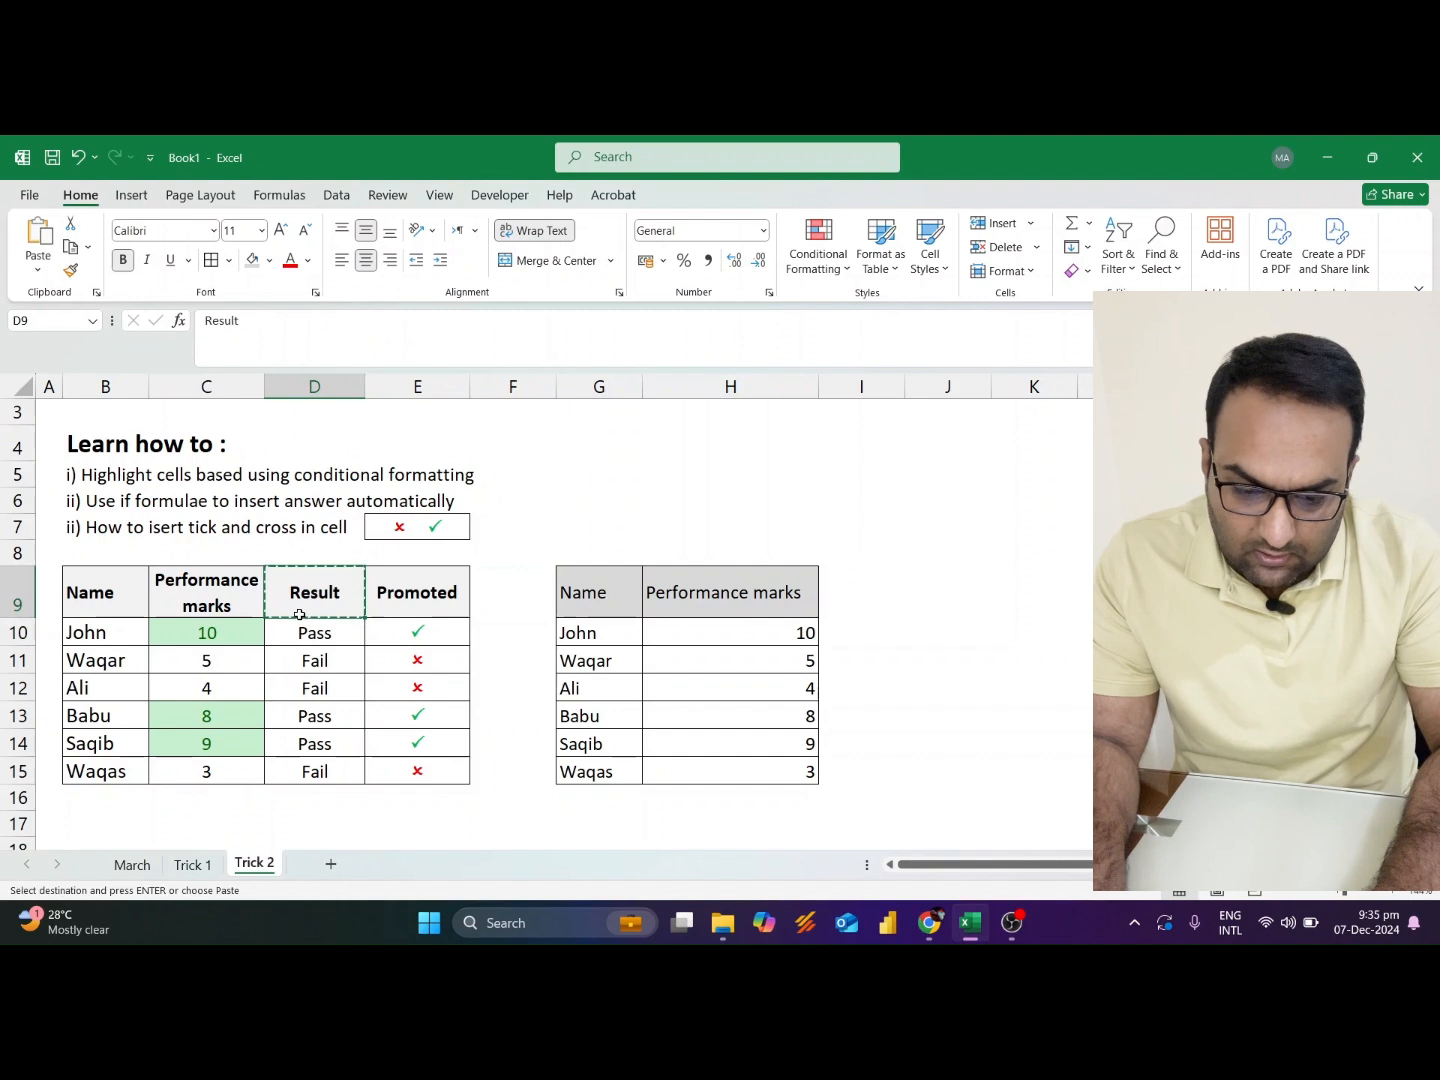
key("Right")
key("Right")
key("Right")
key("Right")
key("Right")
key("ctrl+v")
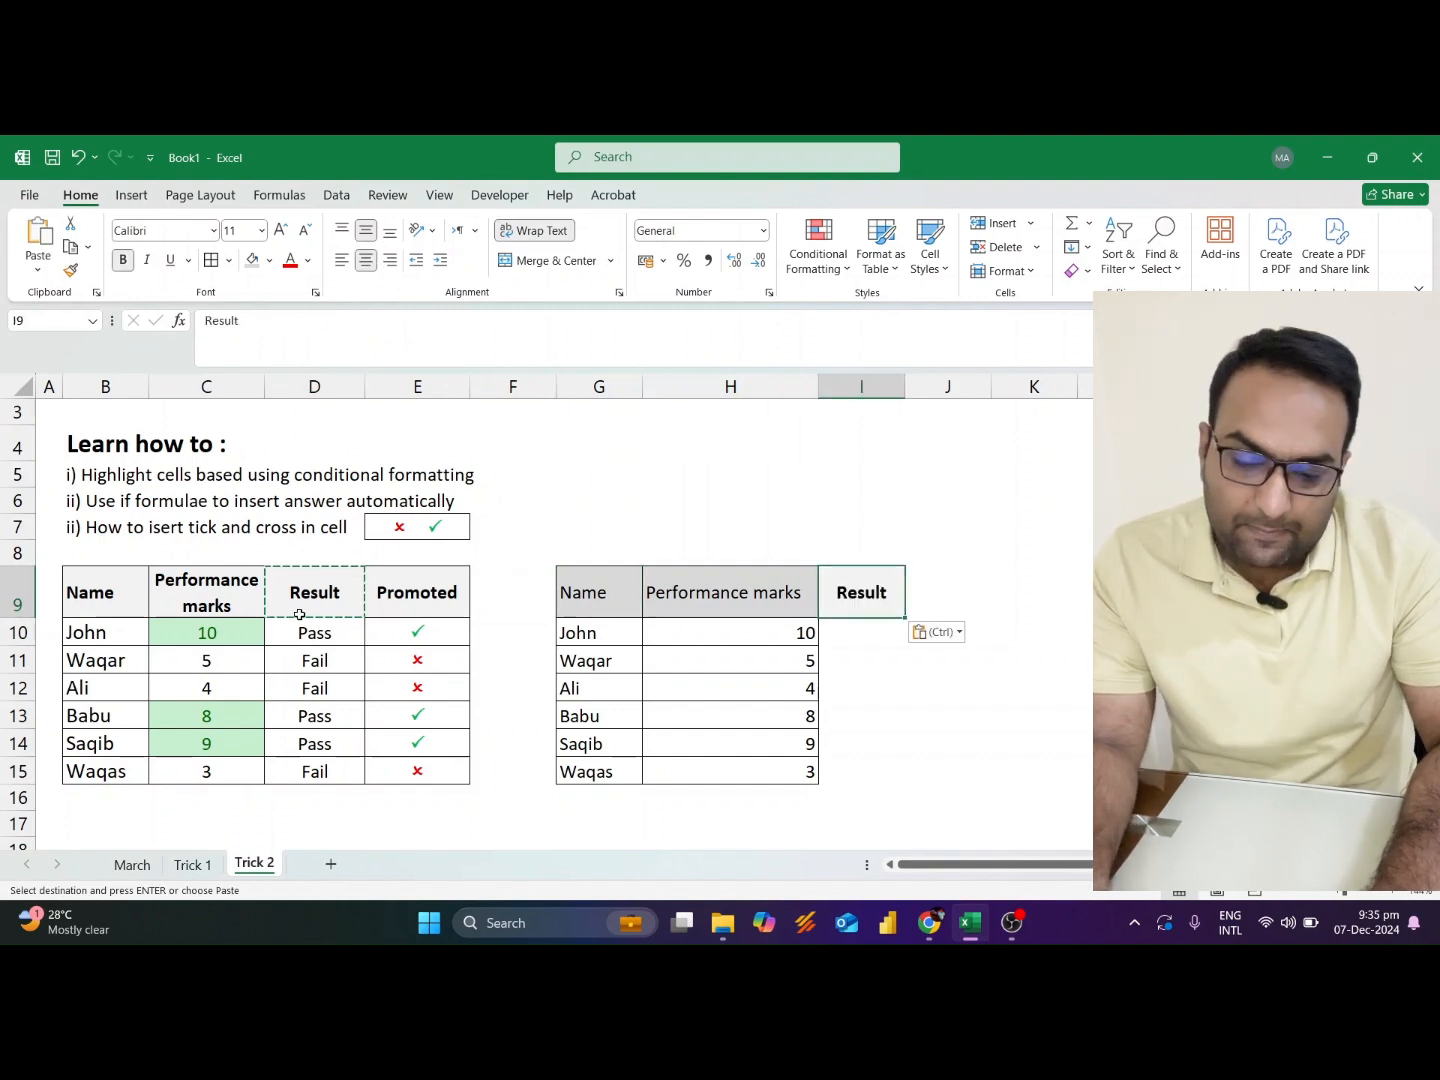
key("Left")
key("Escape")
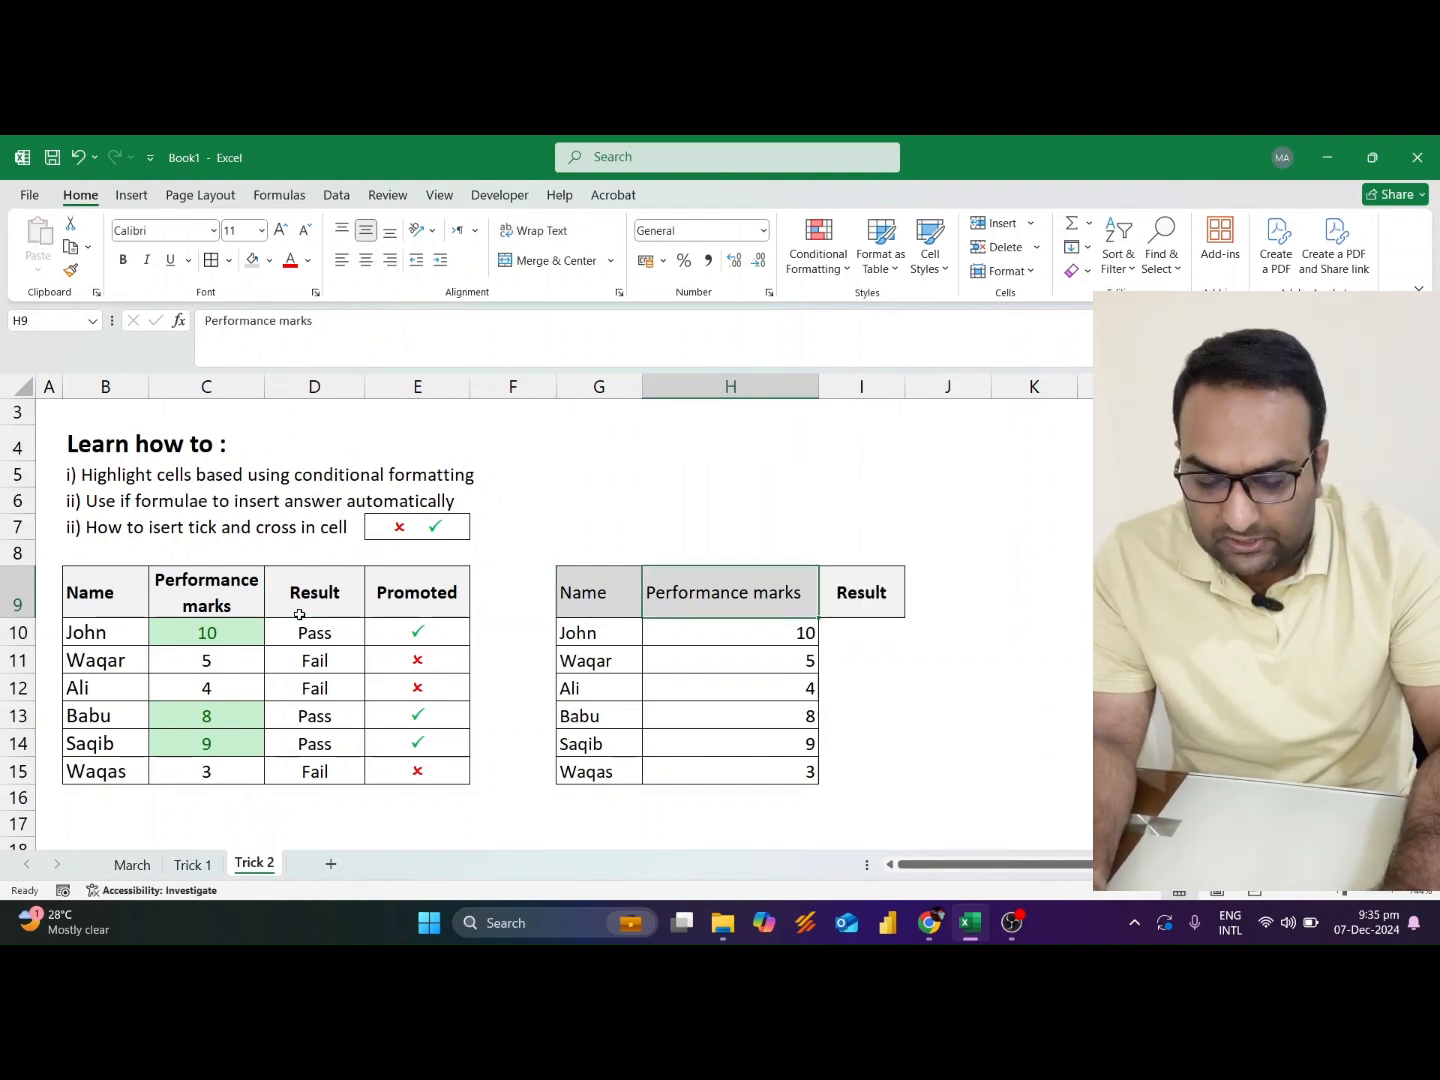
Set up a Greater Than conditional formatting rule for the marks in H10 to H15 with the threshold 5
key("Down")
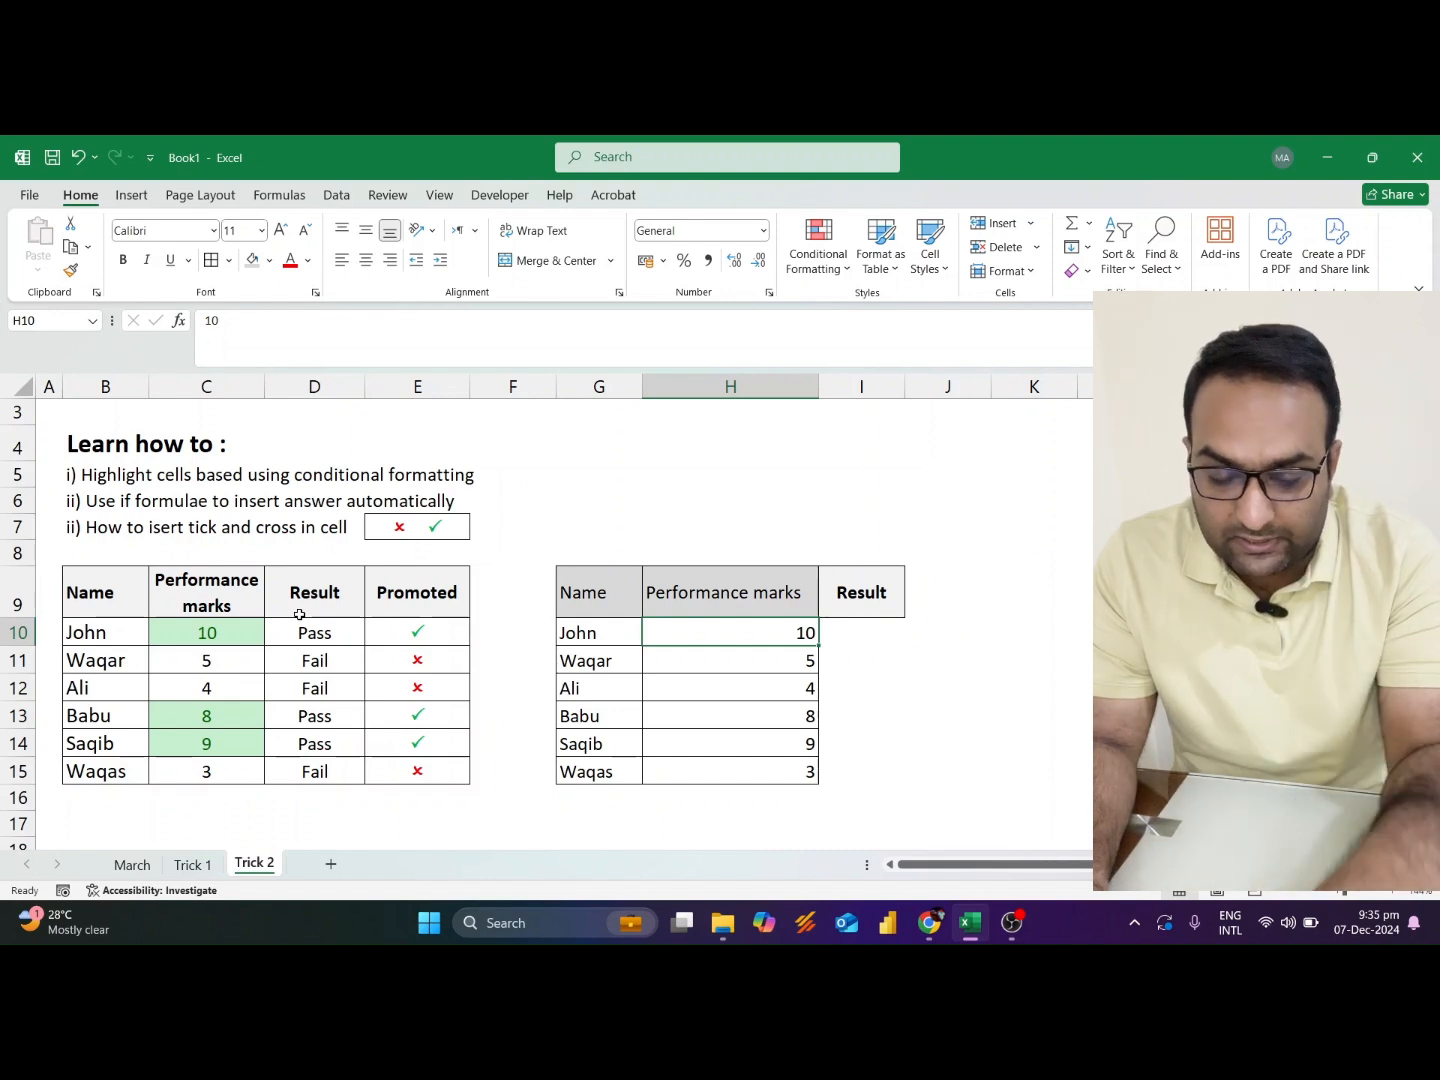
key("ctrl+shift")
key("Up")
key("Down")
key("Down")
key("ctrl+shift+Down")
key("Up")
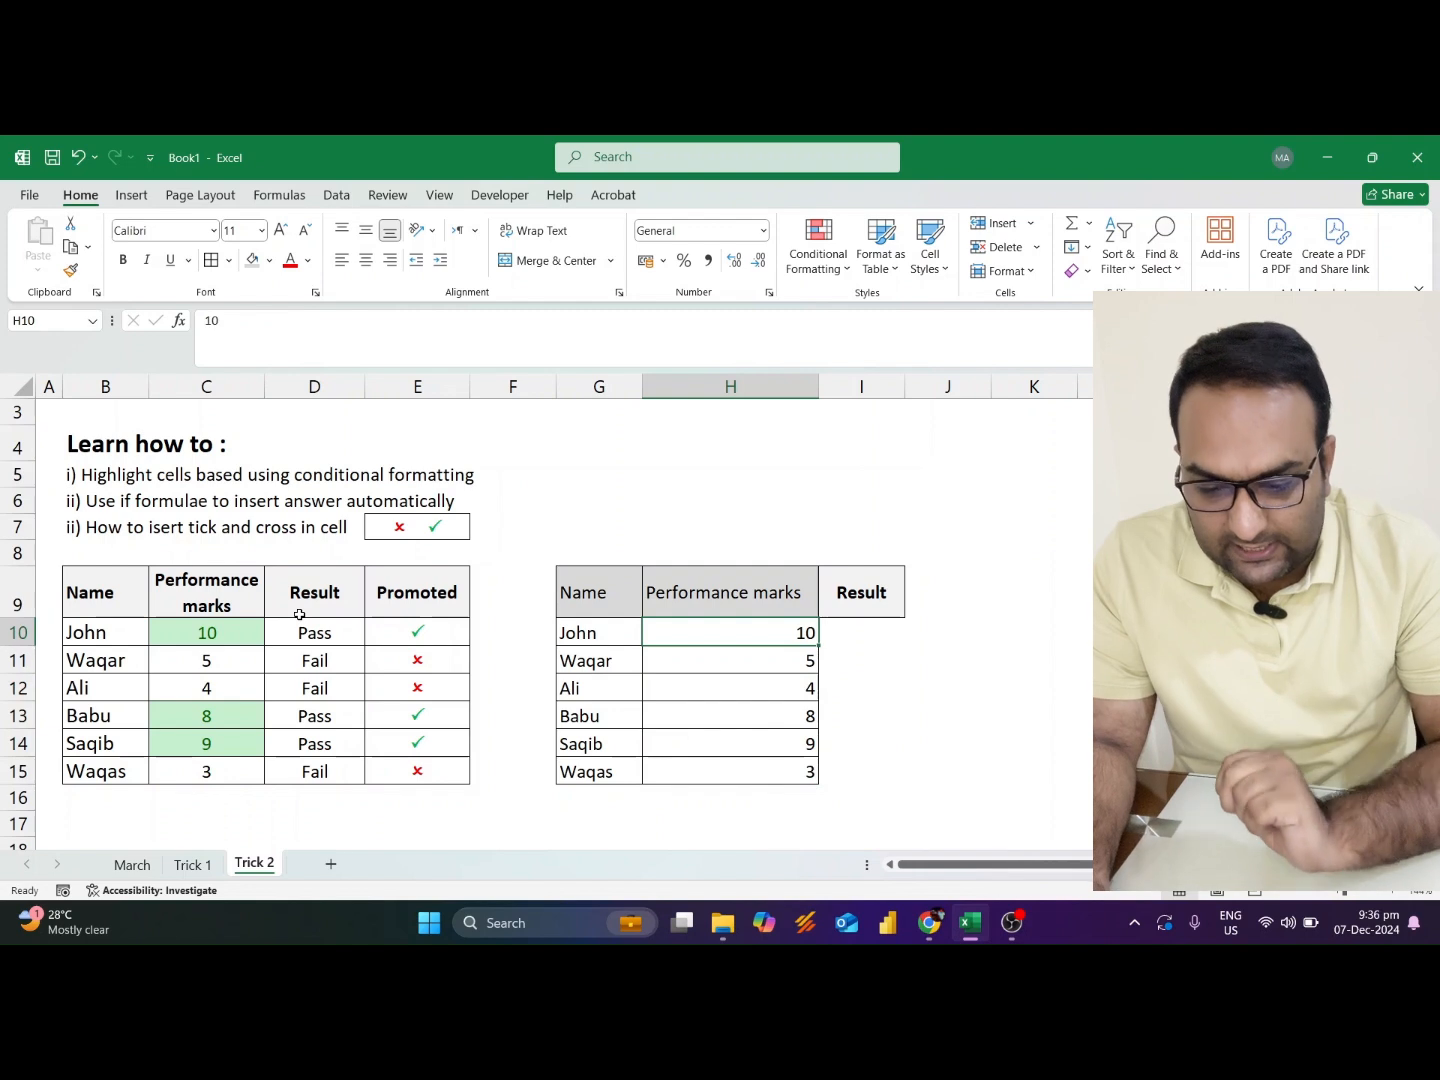
key("ctrl+shift+Down")
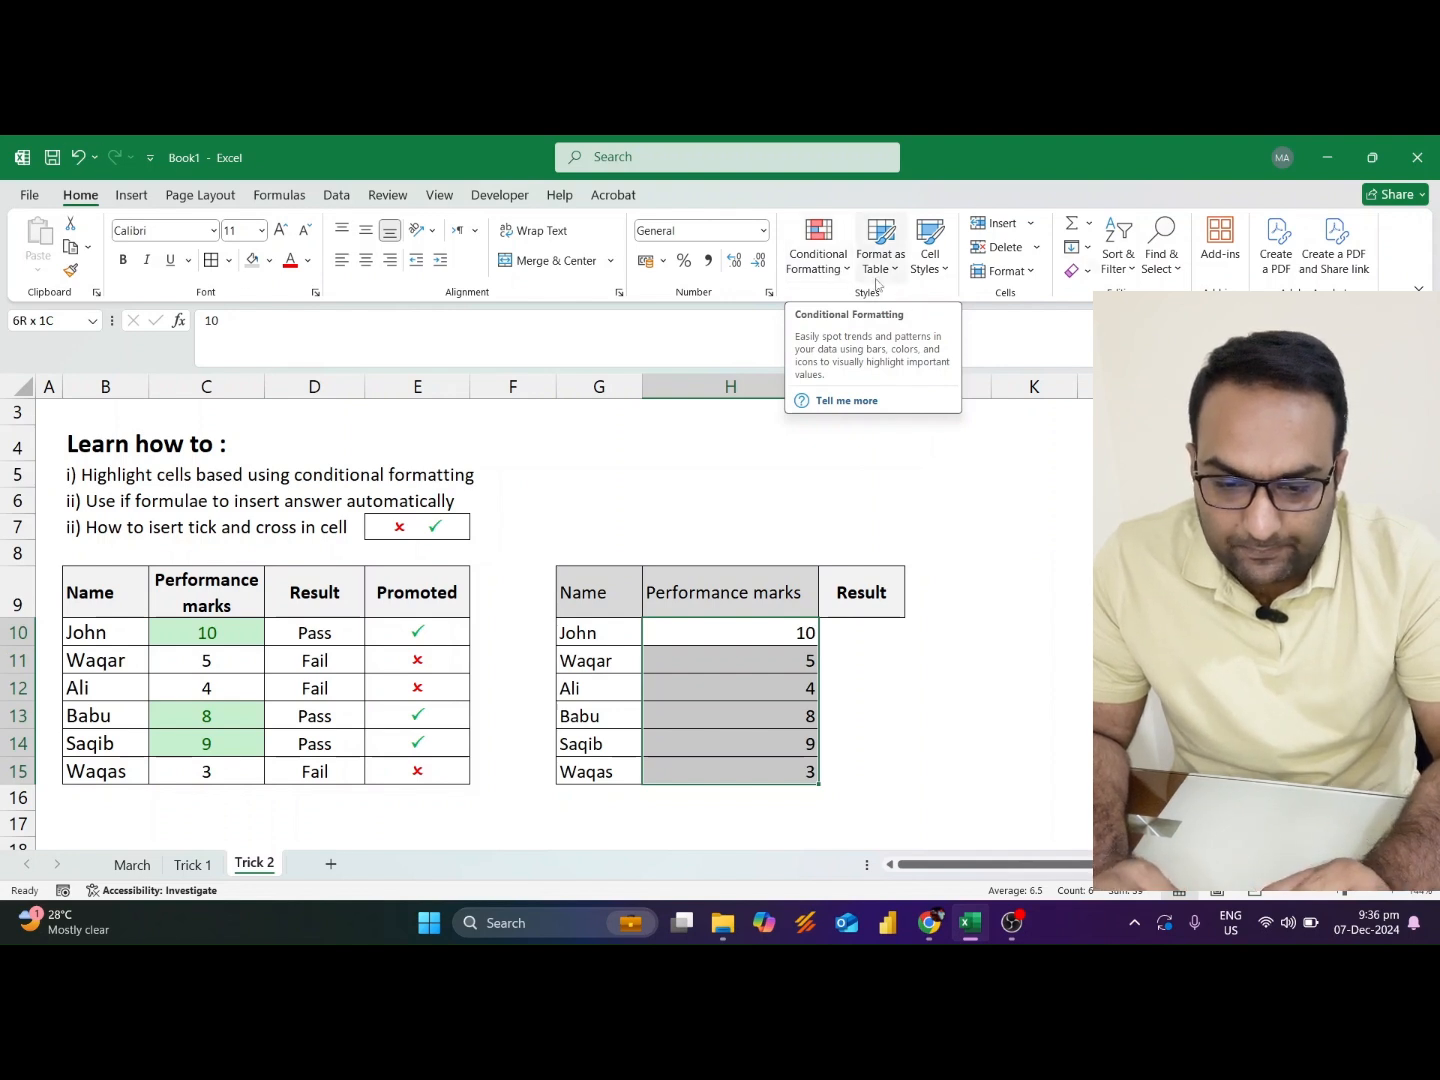
left_click(838, 266)
mouse_move(845, 305)
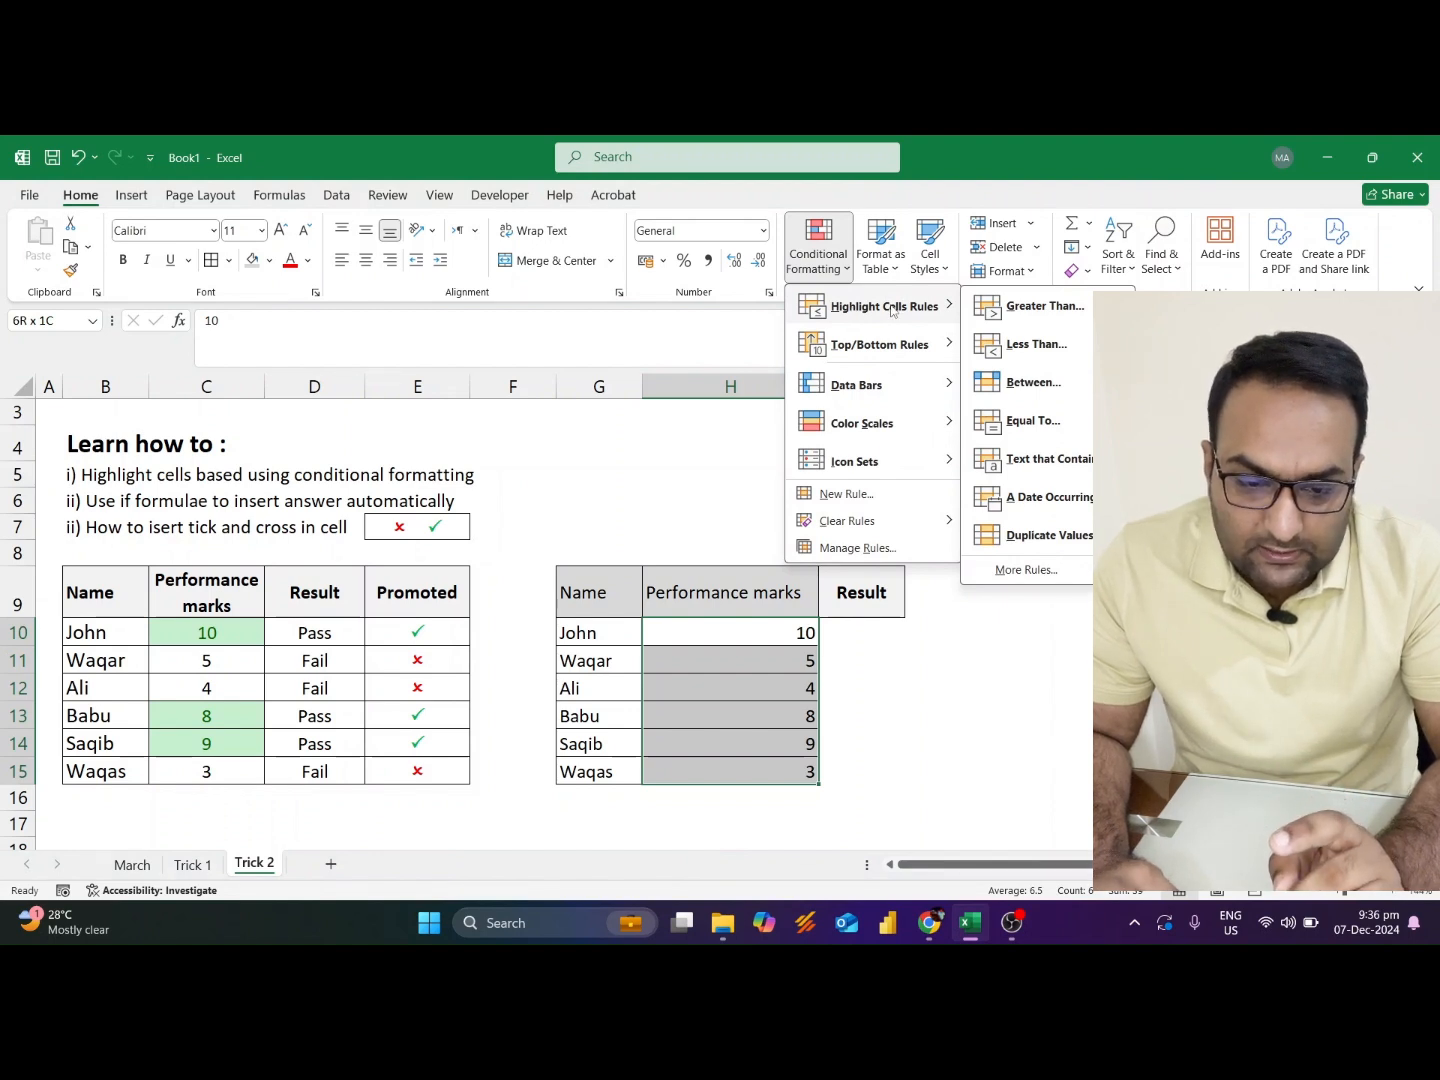
left_click(1023, 313)
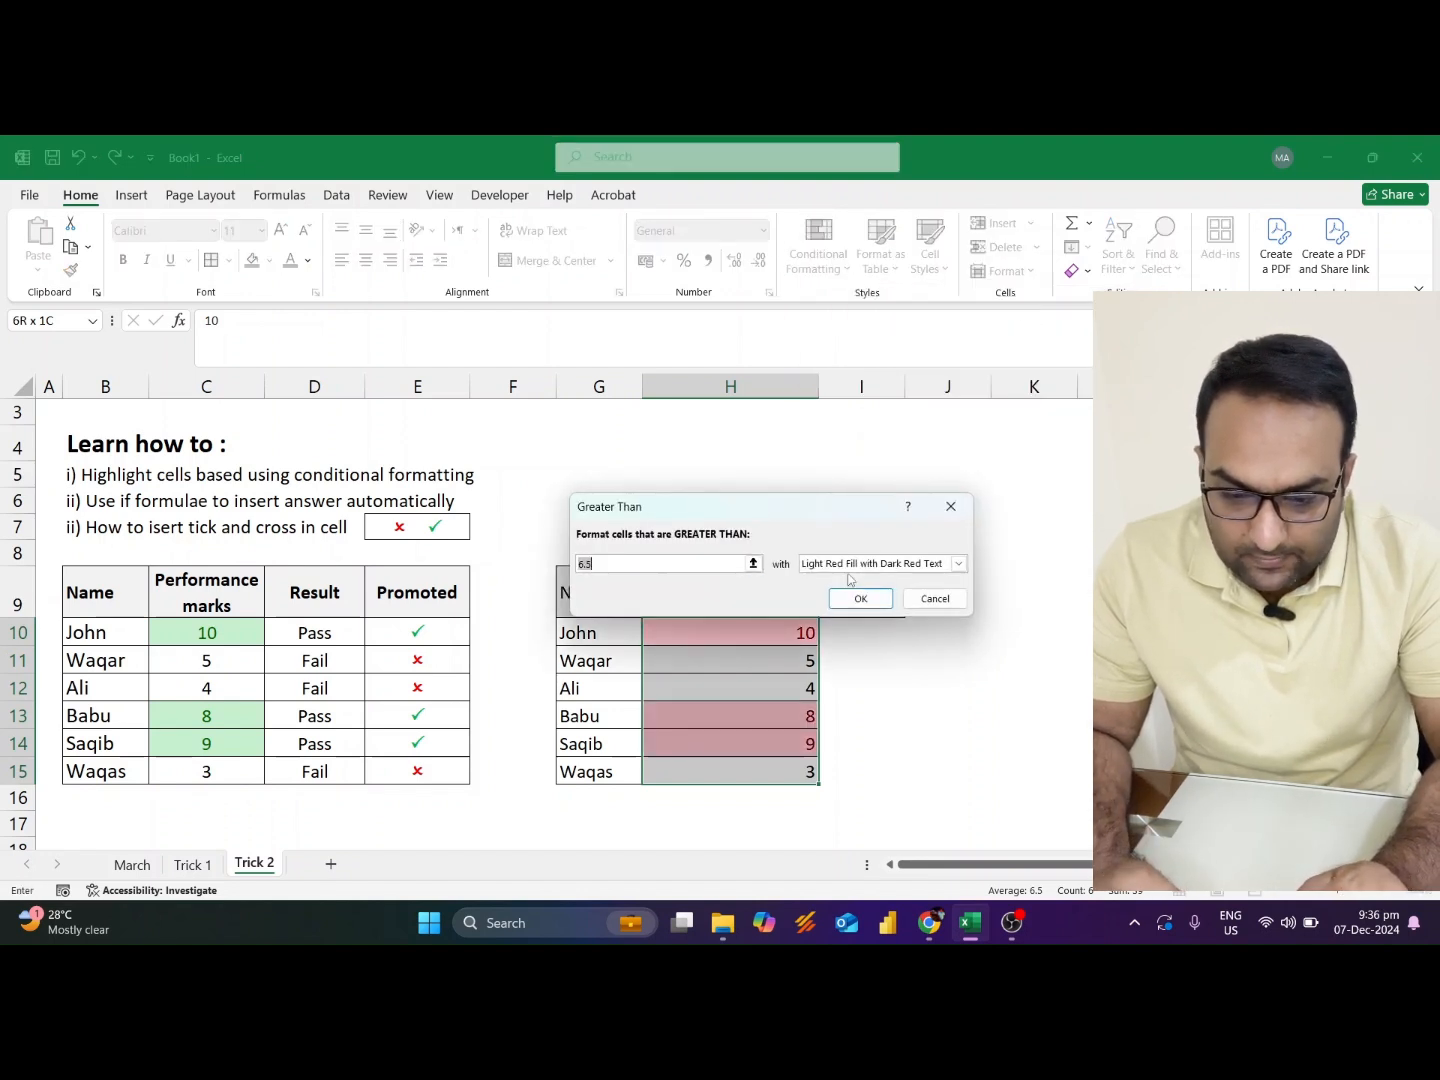
left_click_drag(756, 508, 762, 436)
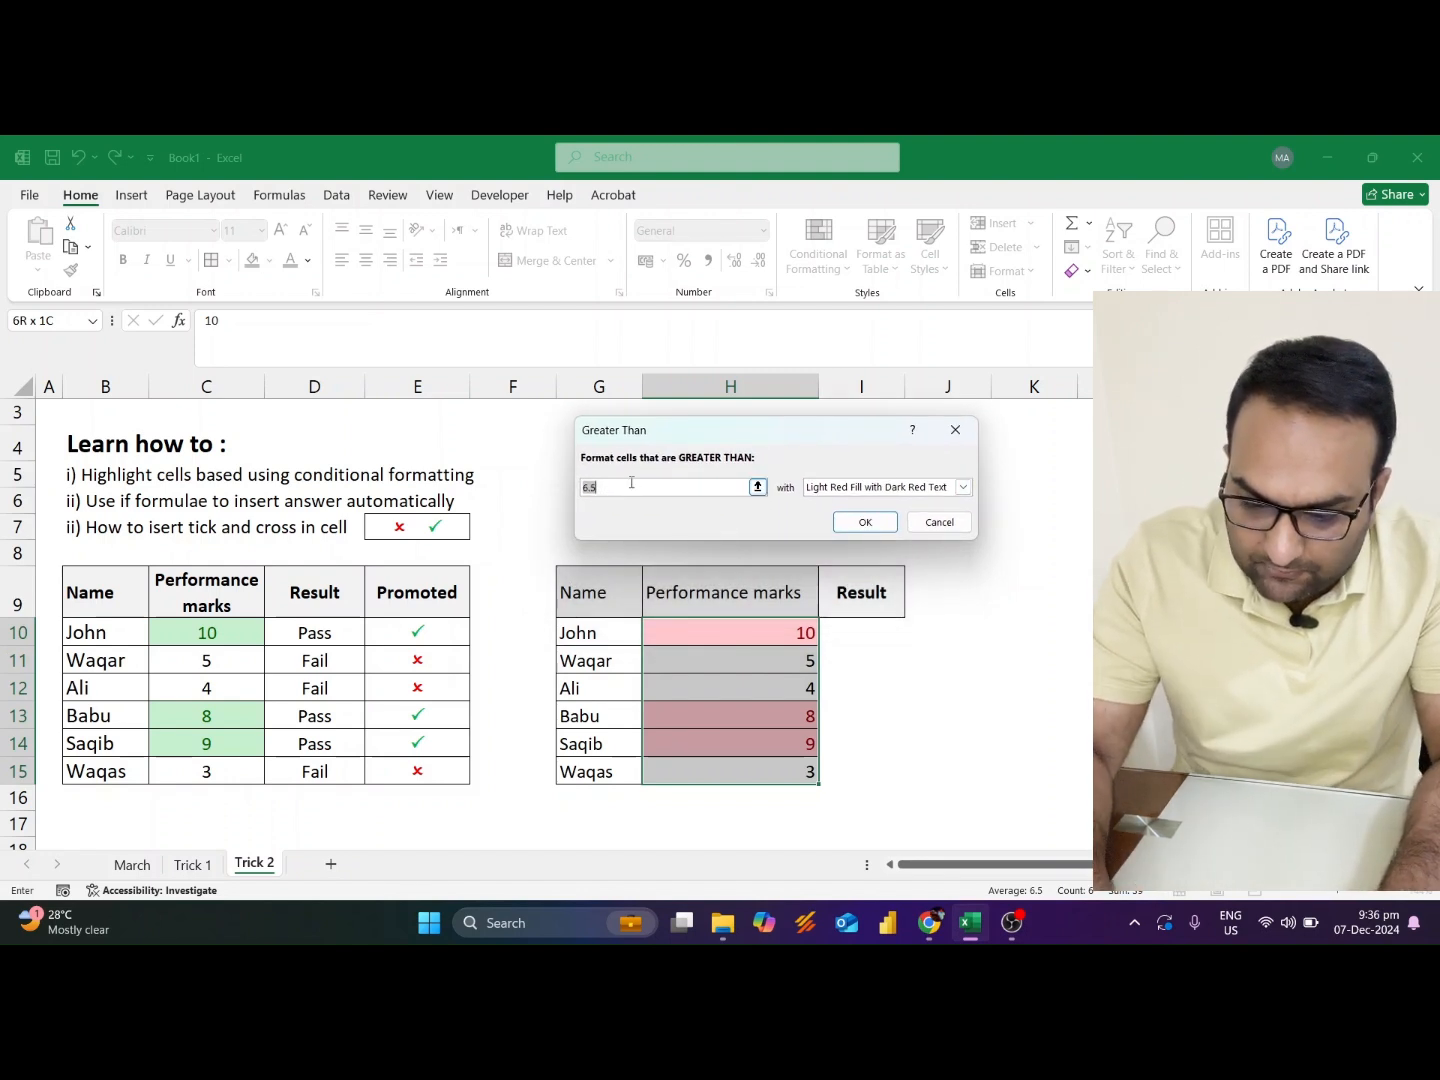
type("5")
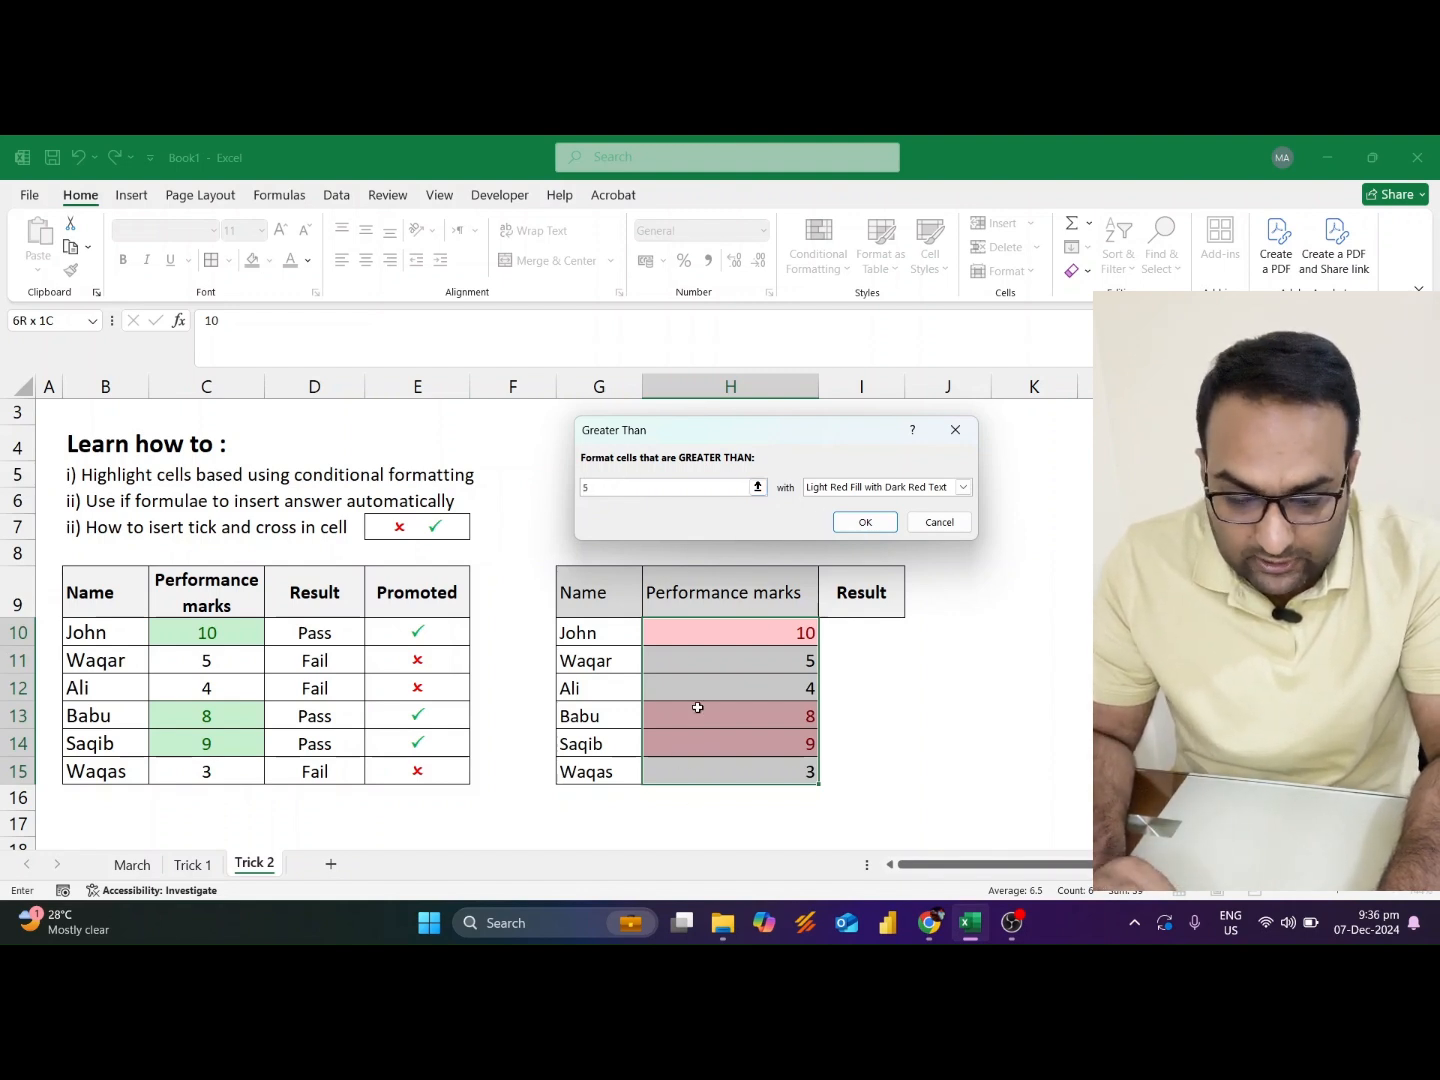
Give the rule the format Green Fill with Dark Green Text, apply it and deselect the marks range
left_click(837, 488)
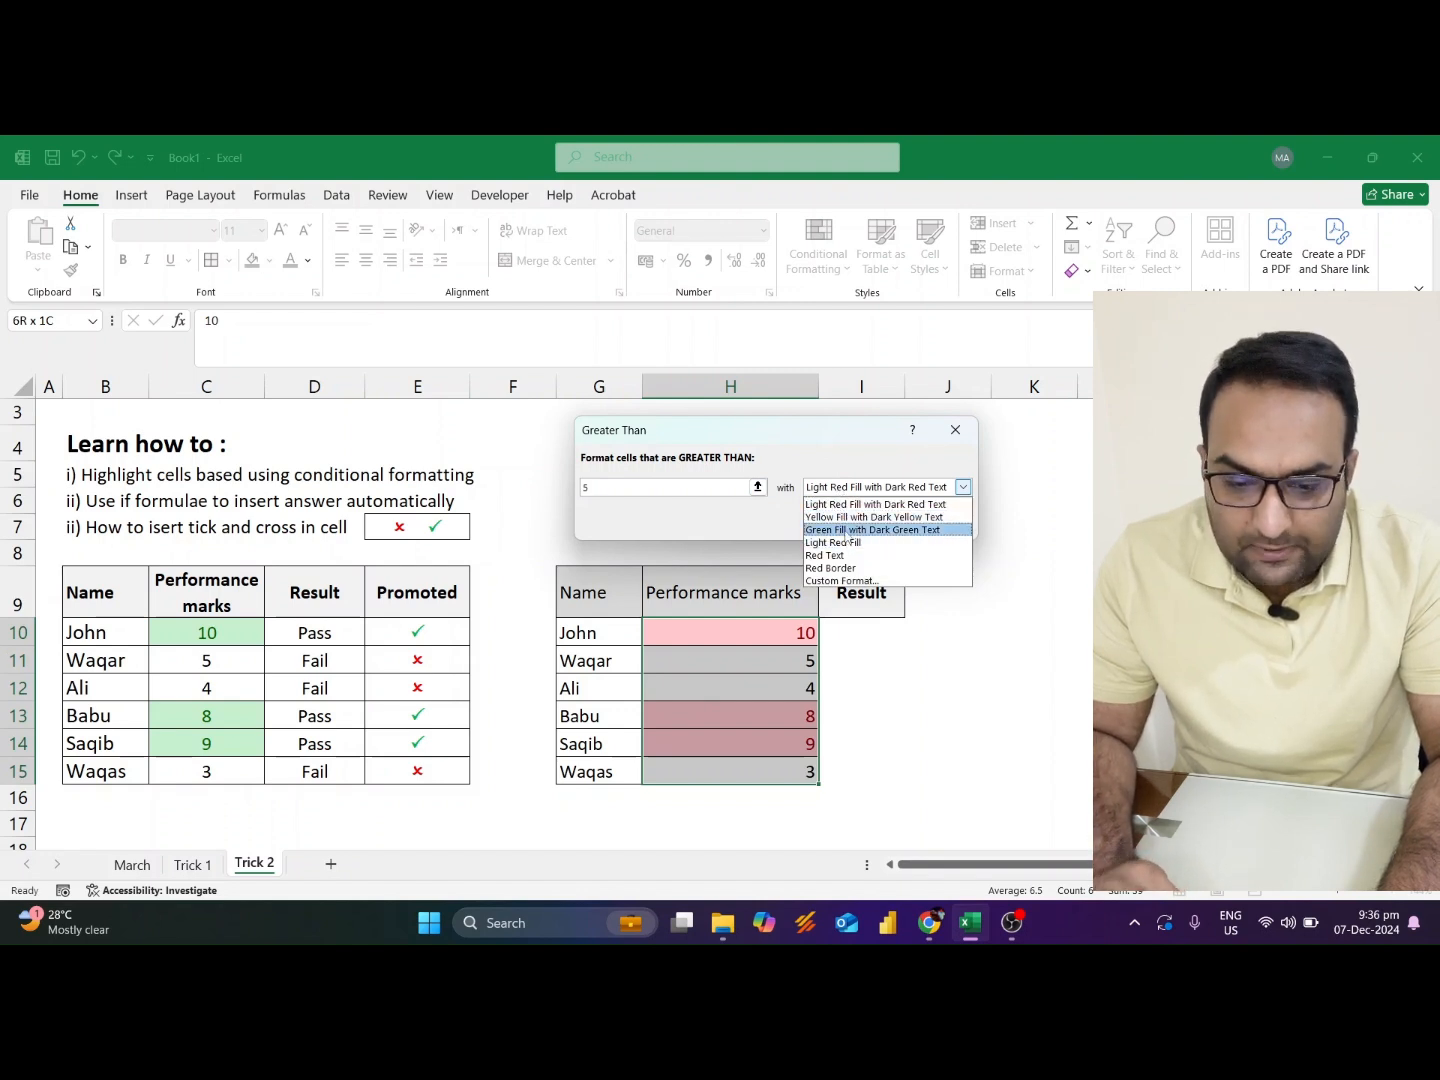
left_click(846, 529)
left_click(833, 489)
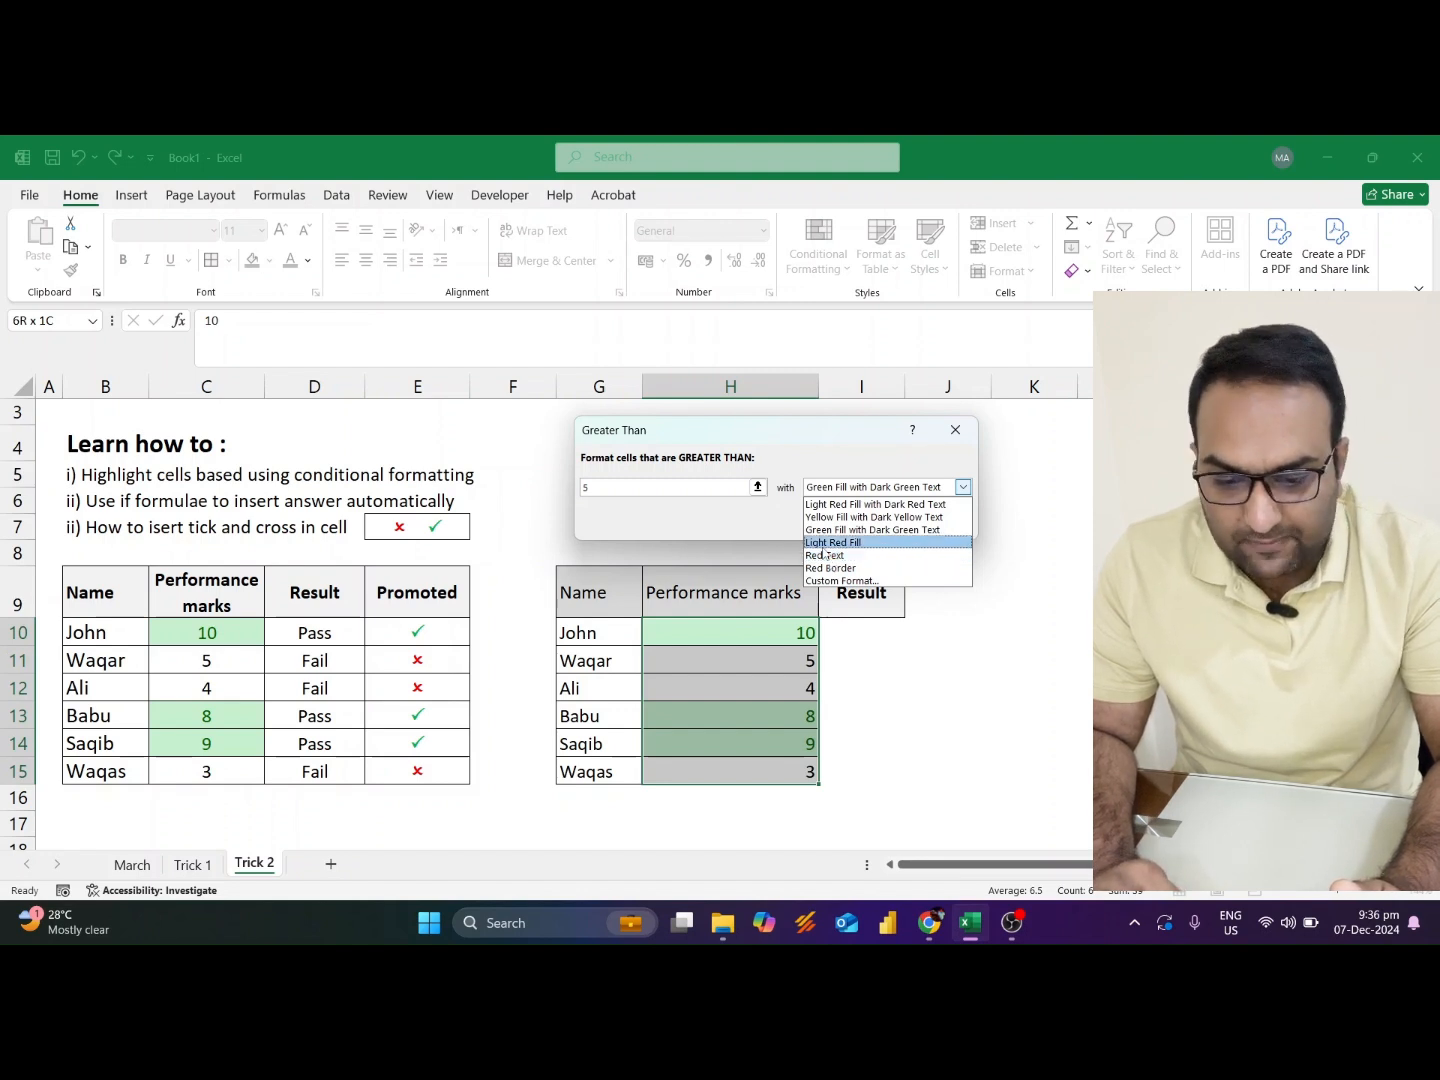
left_click(754, 522)
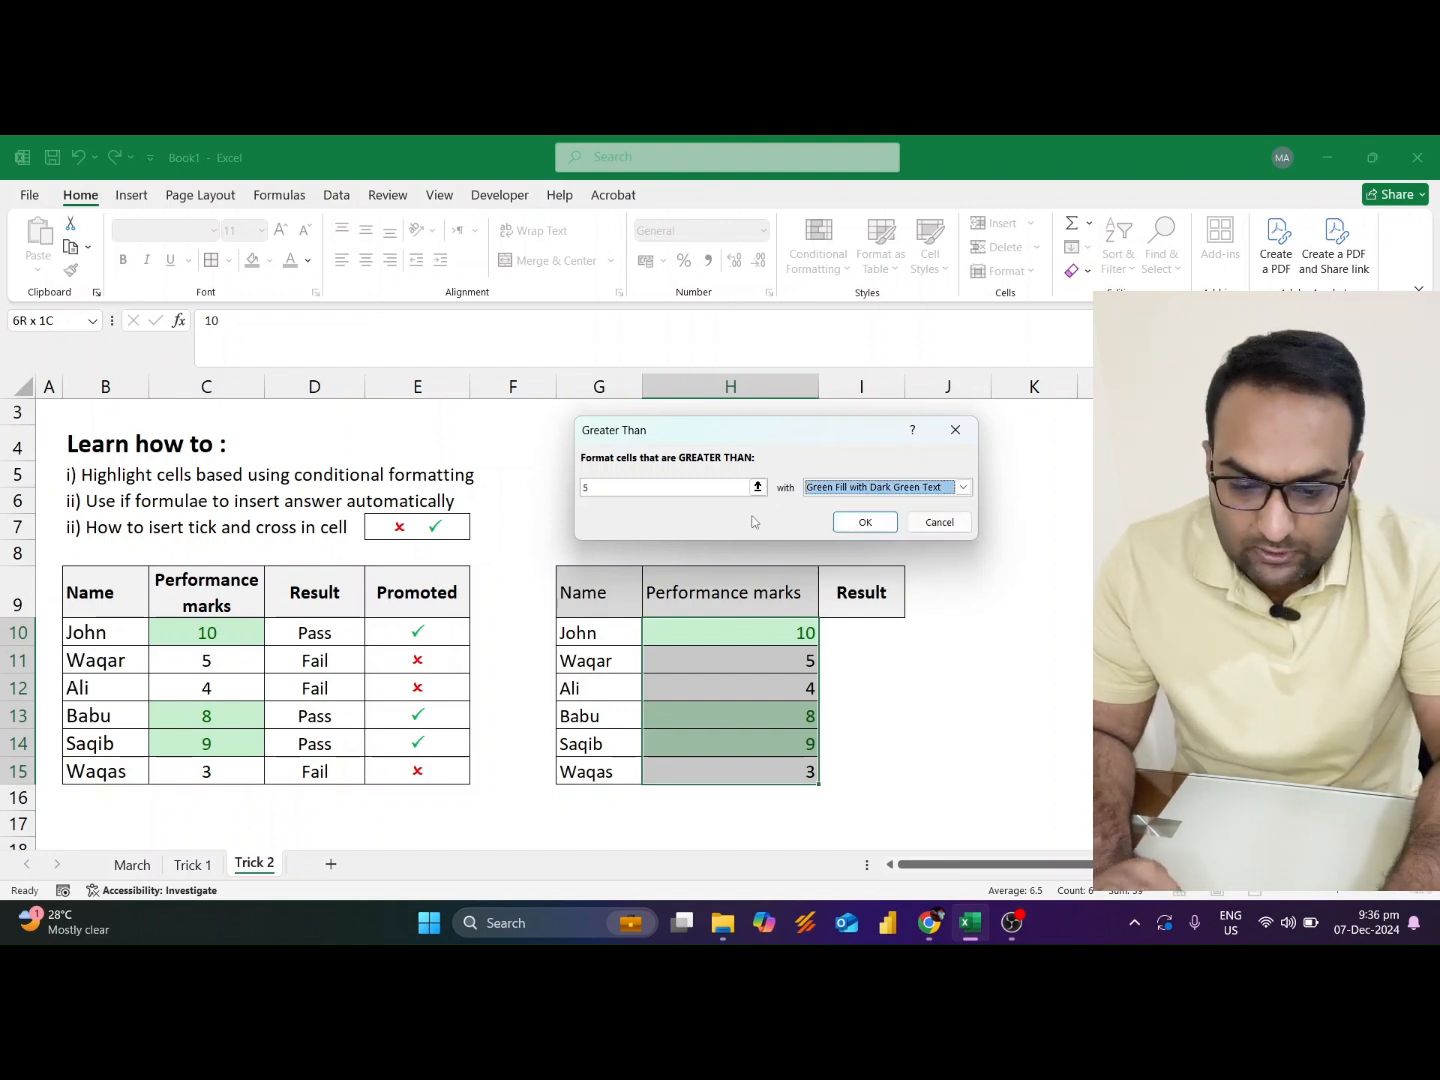
left_click(856, 524)
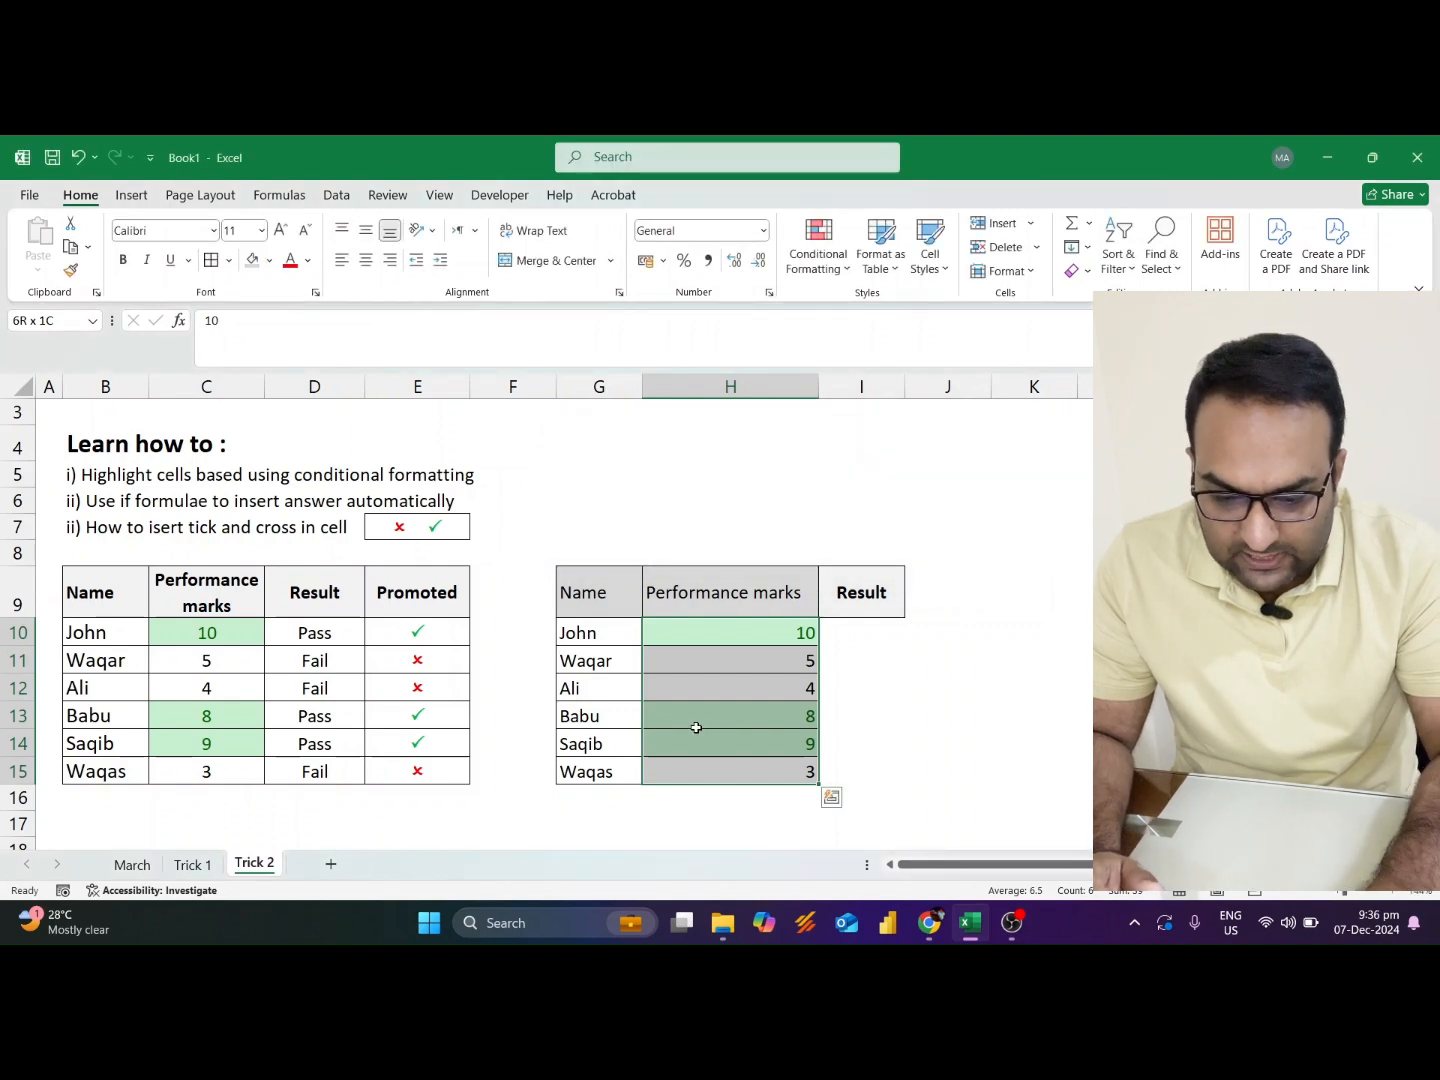
left_click(697, 727)
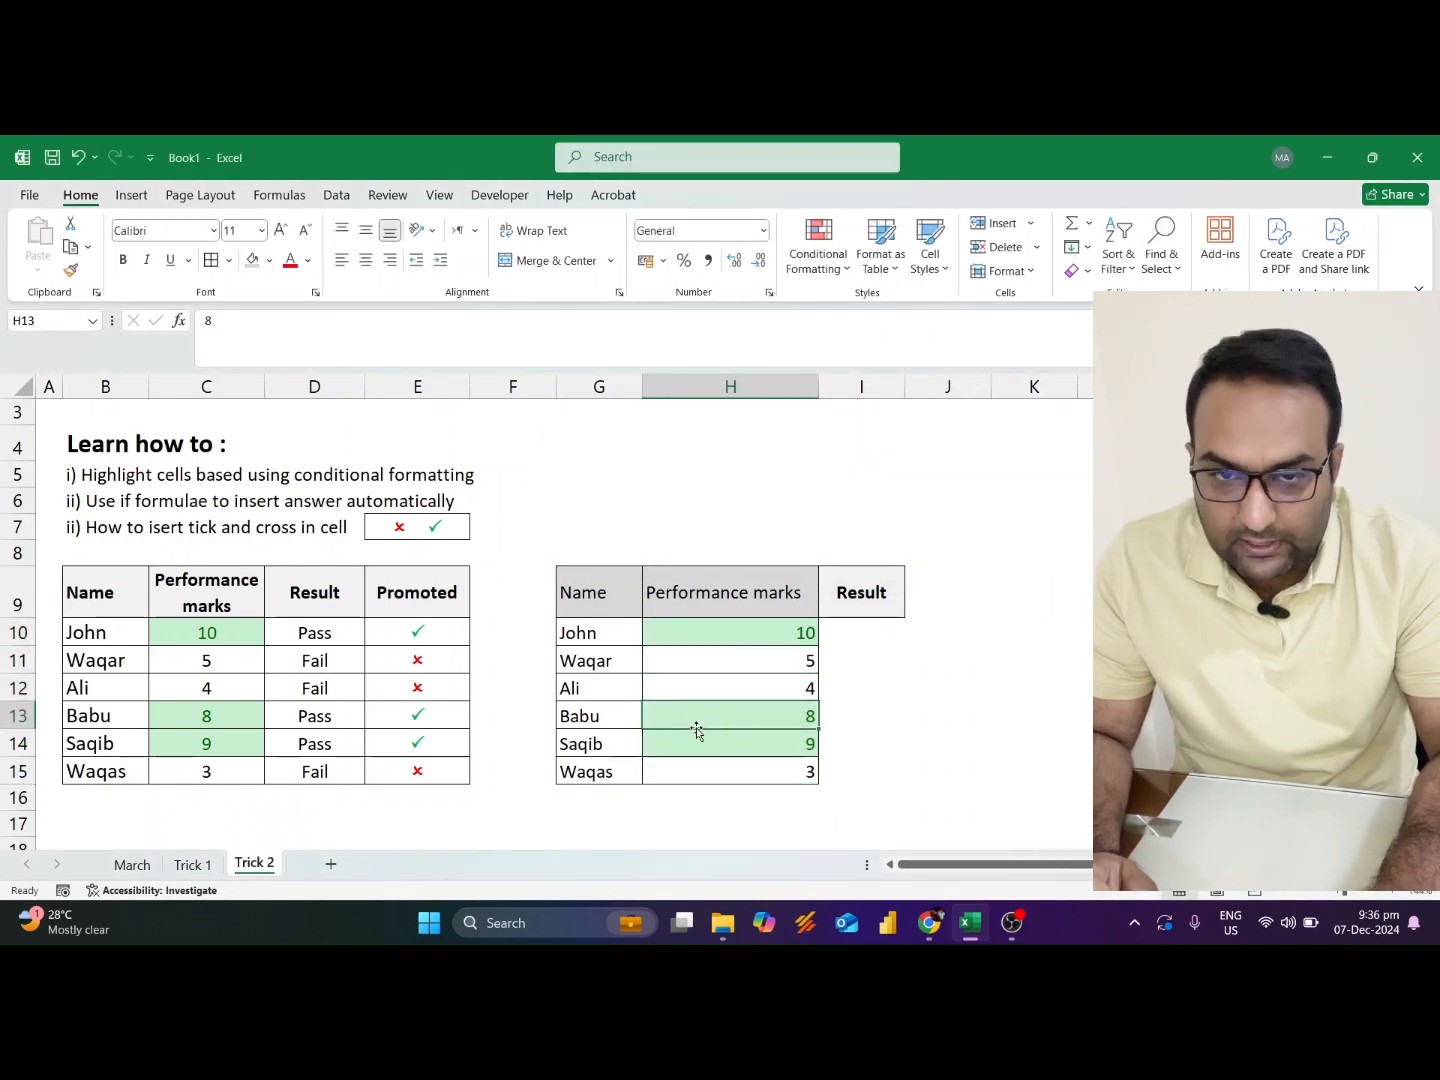
Enter Pass manually in I10 as the first result of the new table
key("Up")
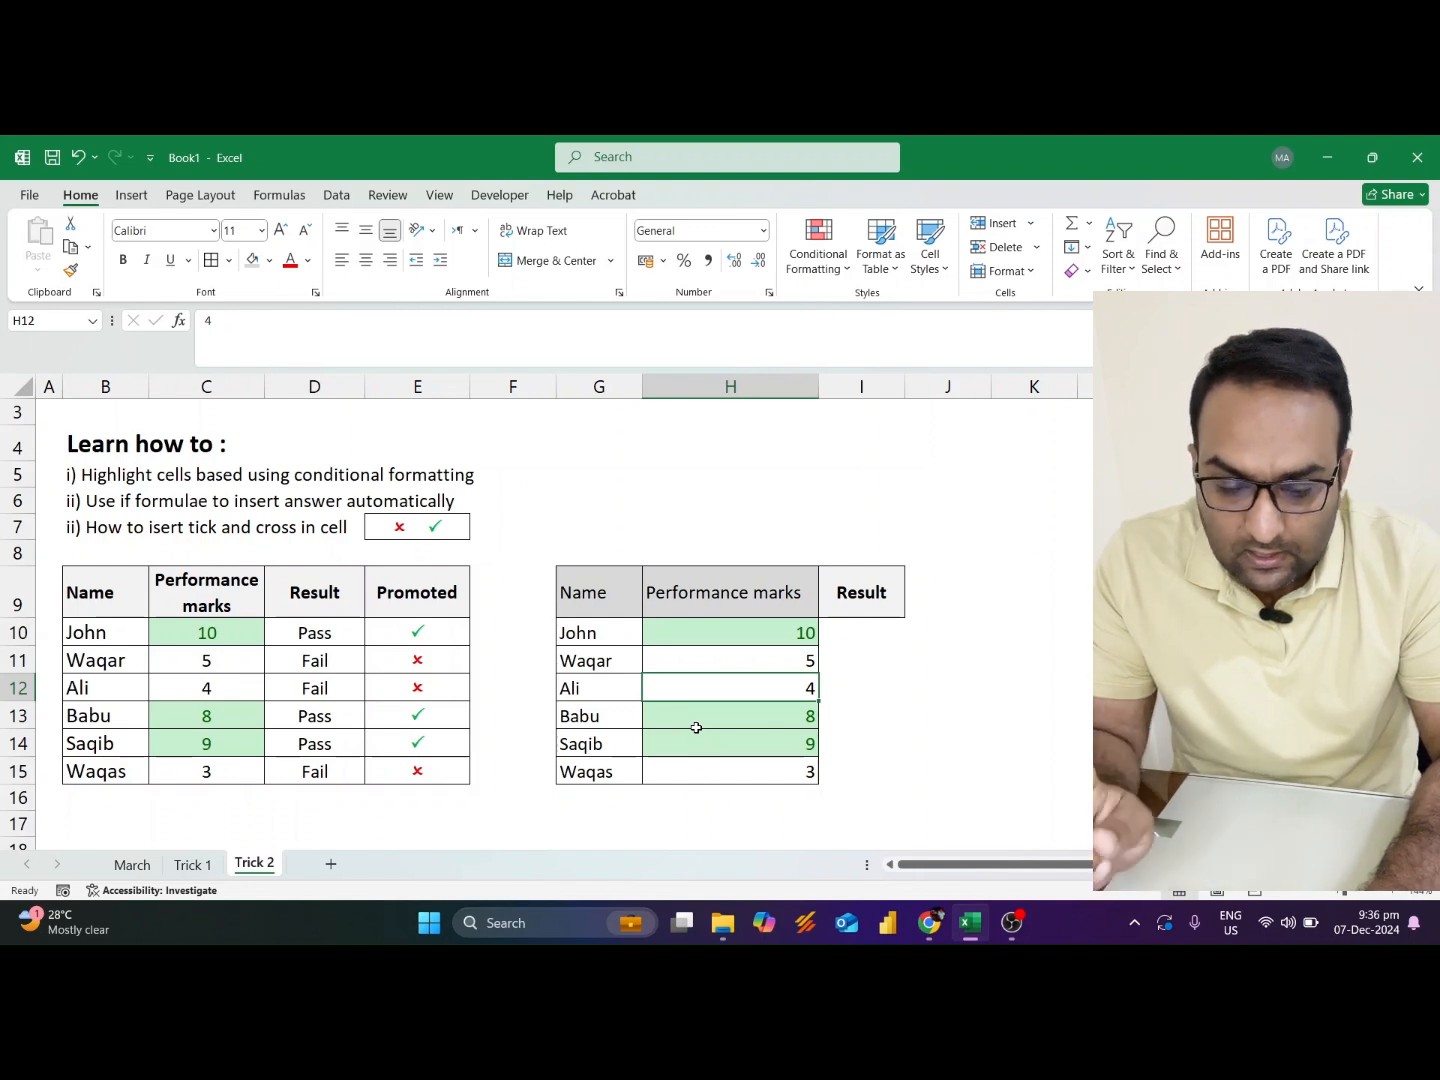
key("Up")
key("Up")
key("Right")
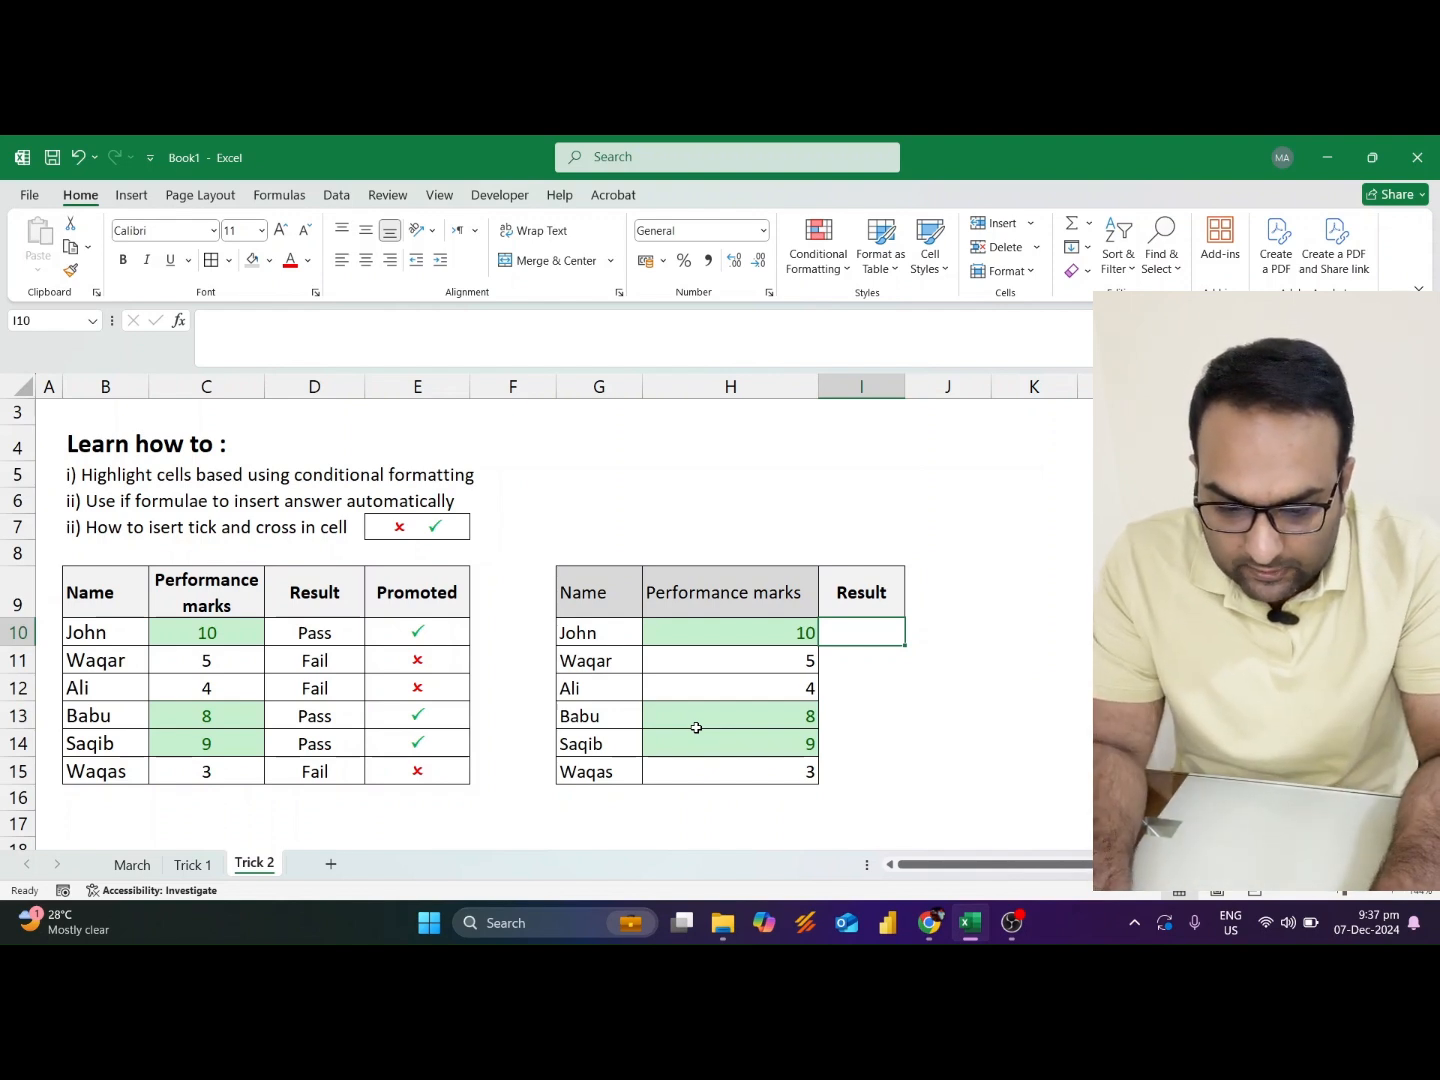
type("Pass")
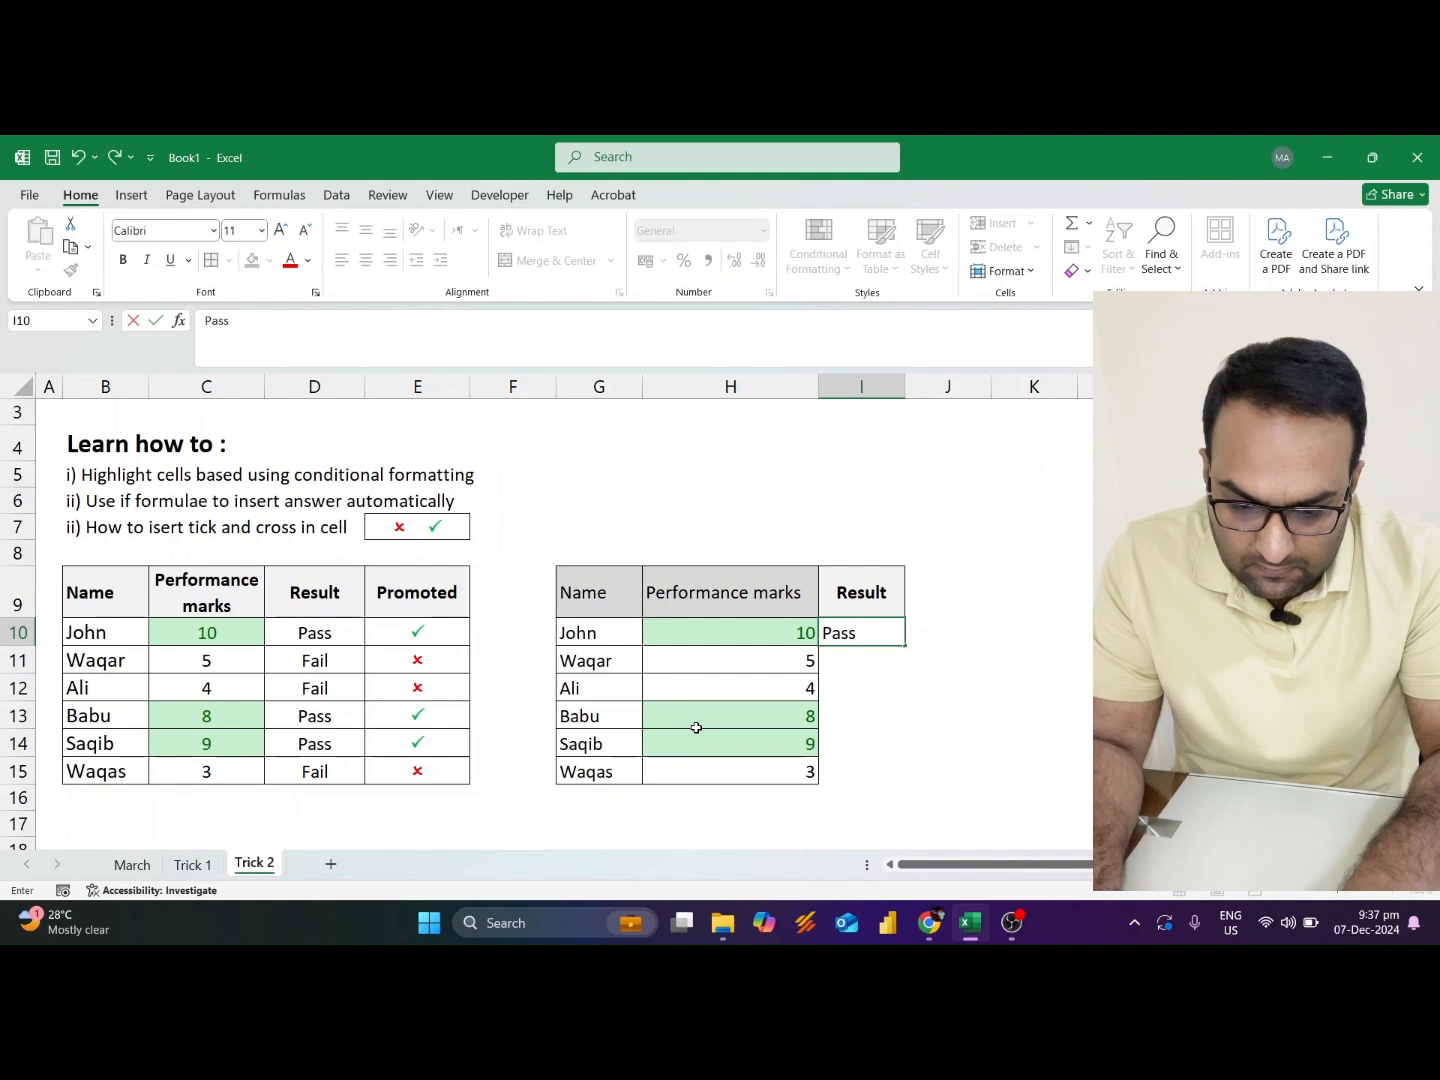
key("Return")
key("Up")
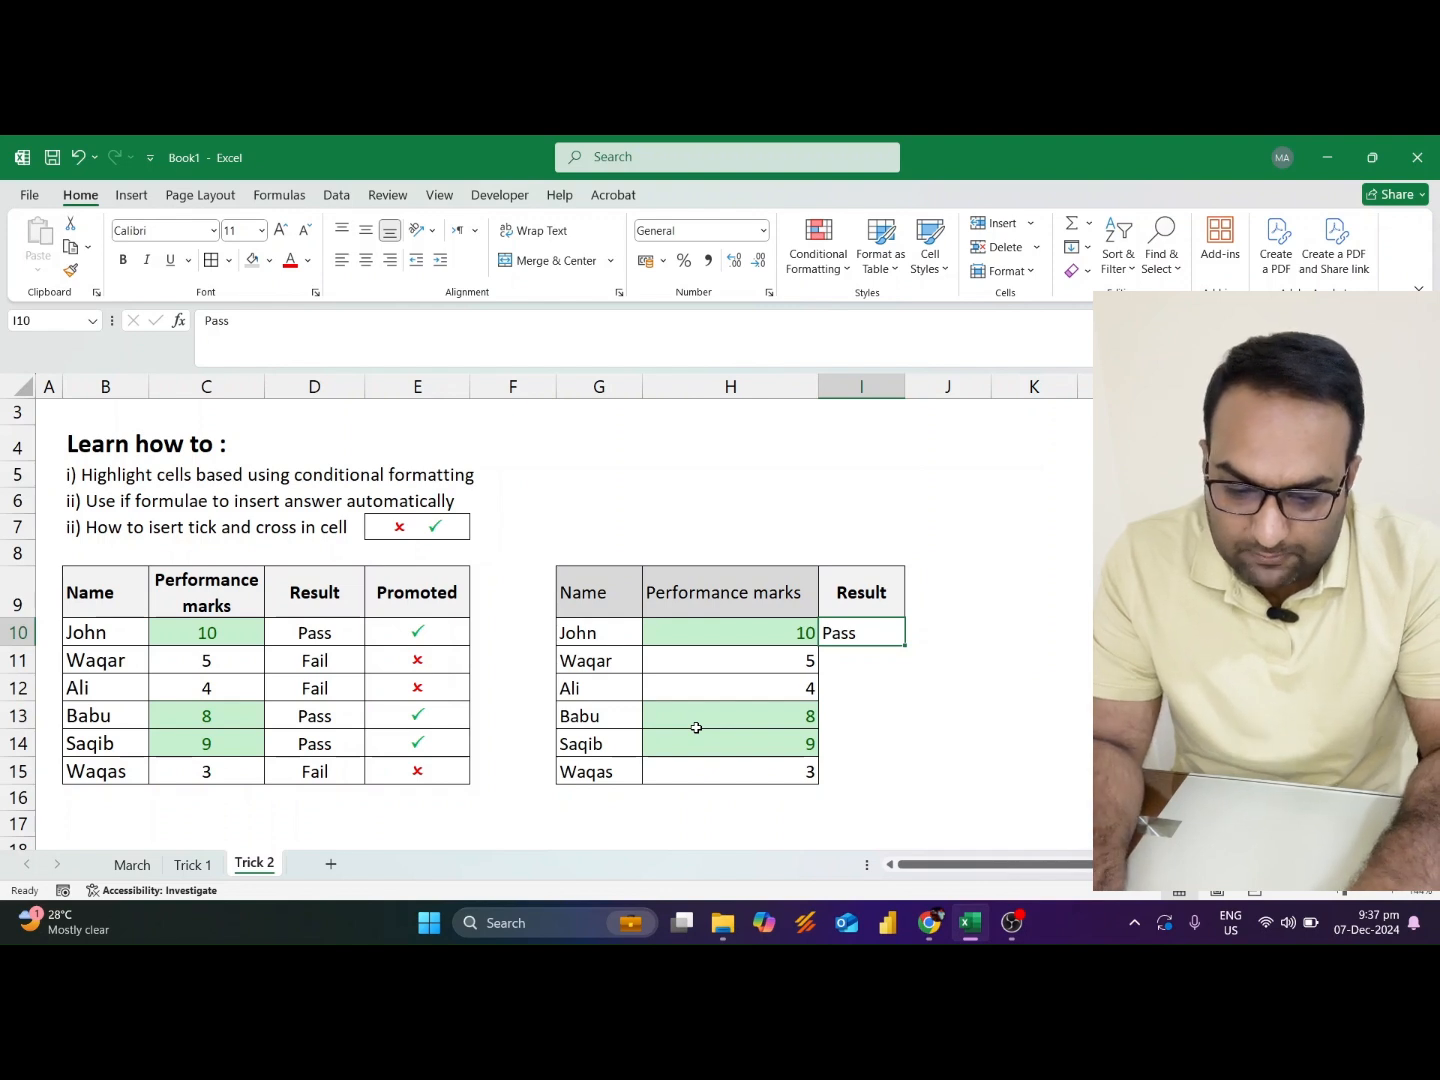
Copy the Pass entry from I10 into I13 and I14
key("Down")
key("Up")
key("ctrl+c")
key("Down")
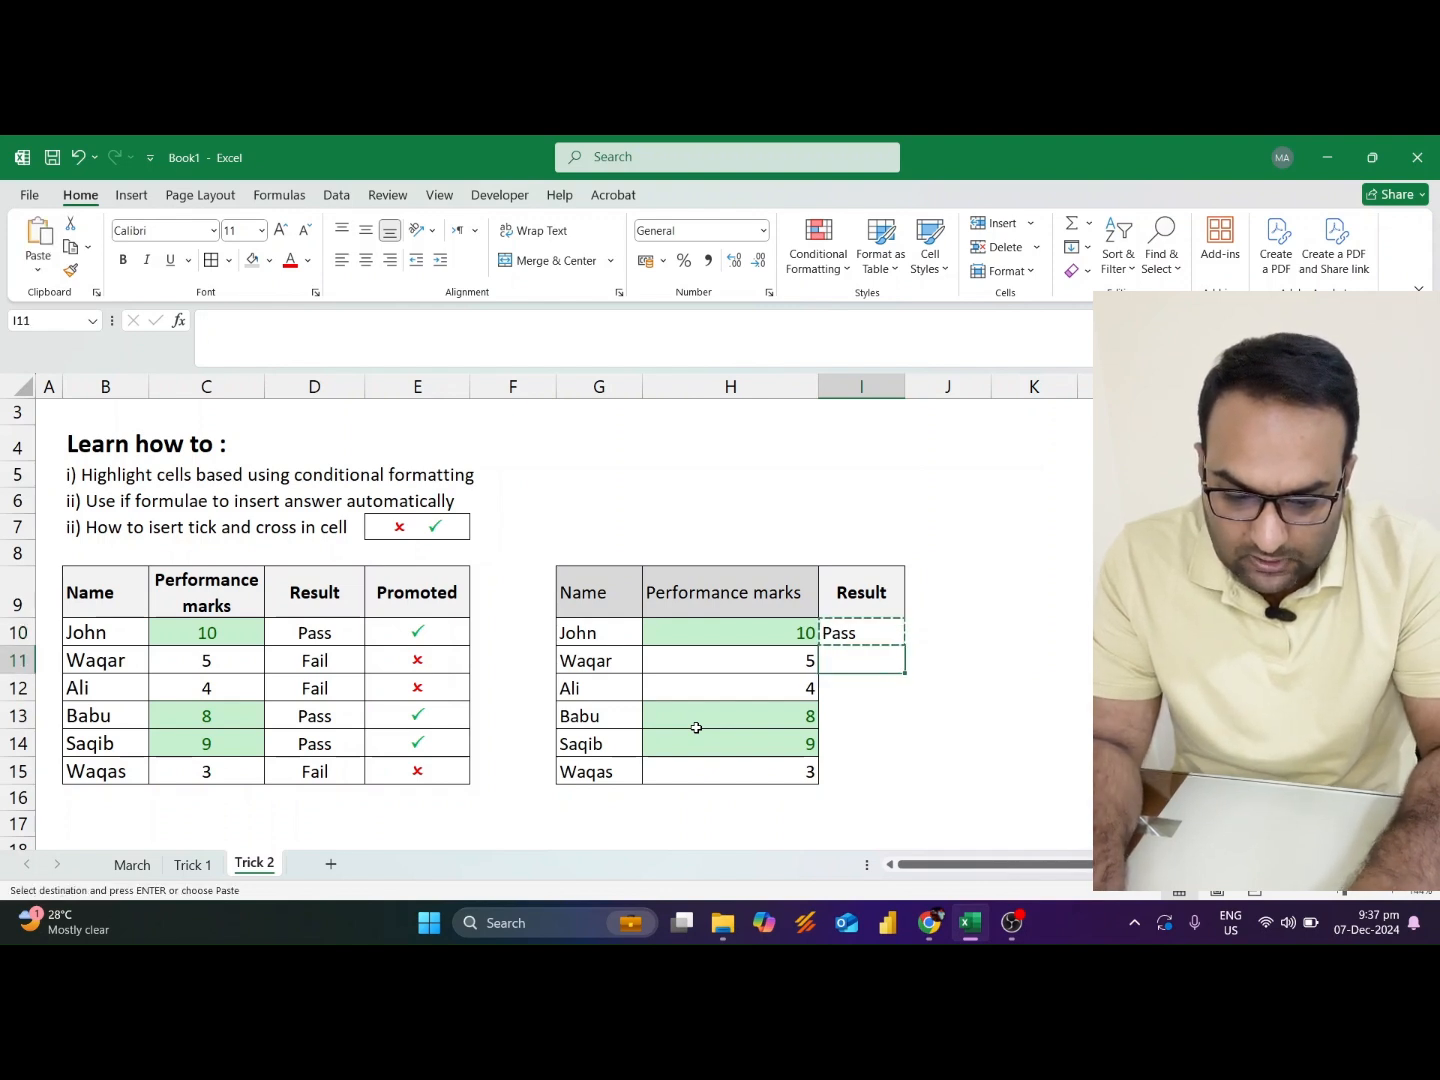
key("Down")
key("Down")
key("ctrl+v")
key("Down")
key("ctrl+v")
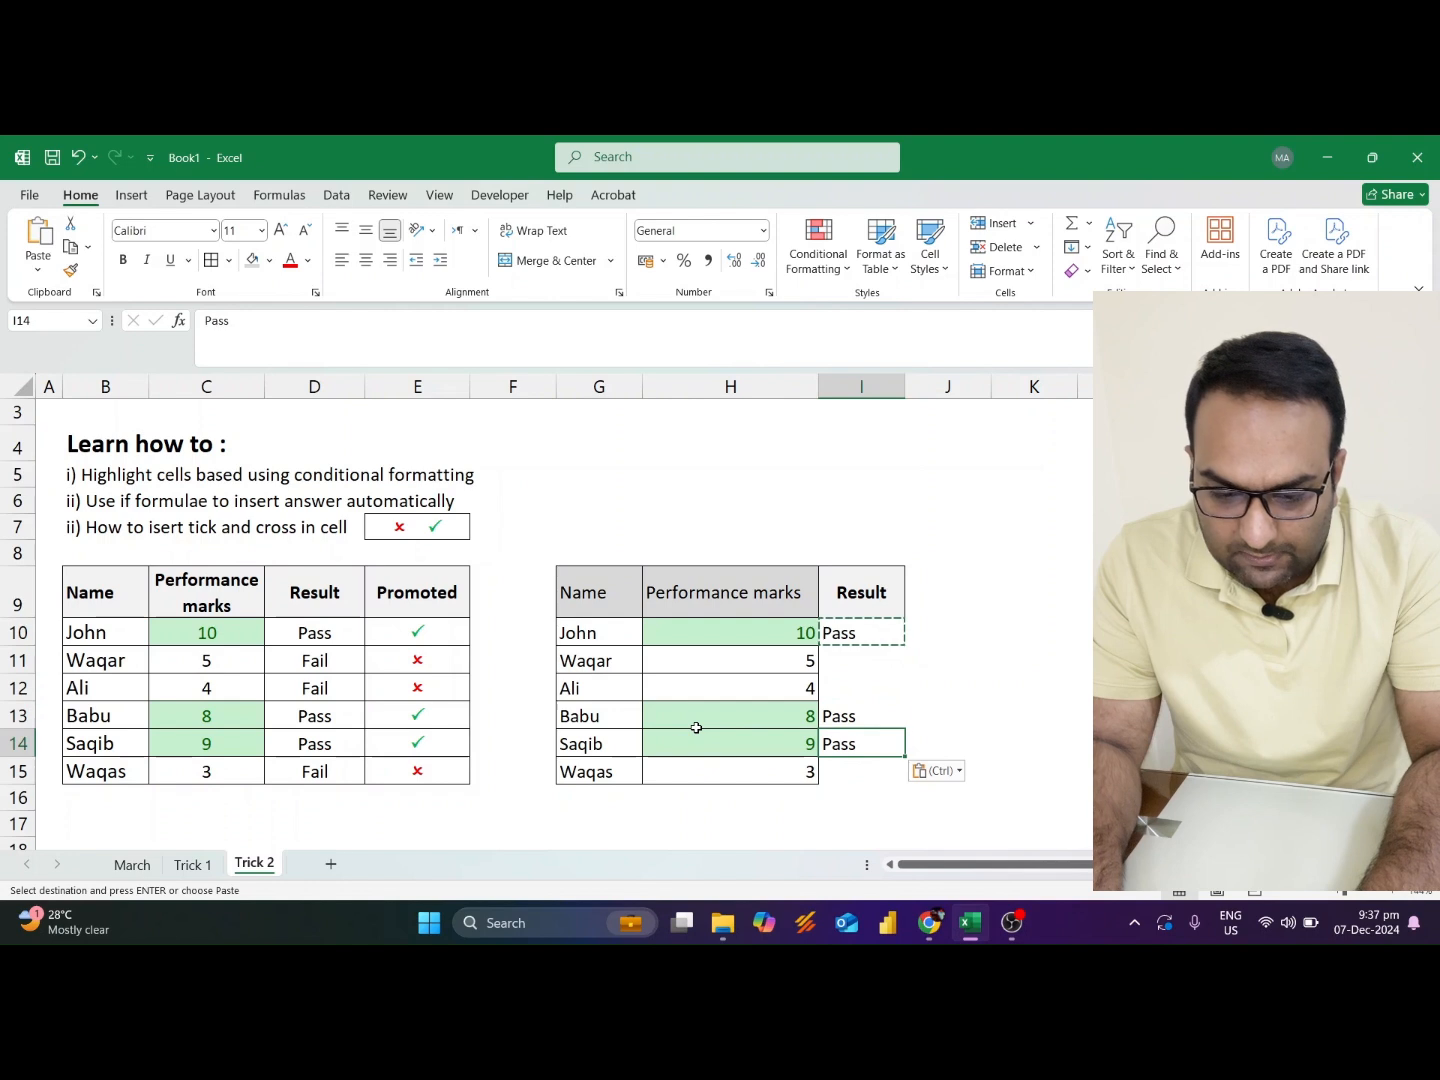
Enter Fail in I11 and I12 of the Result column, and copy it into I15
key("Up")
key("Up")
key("Up")
type("Fa")
key("Return")
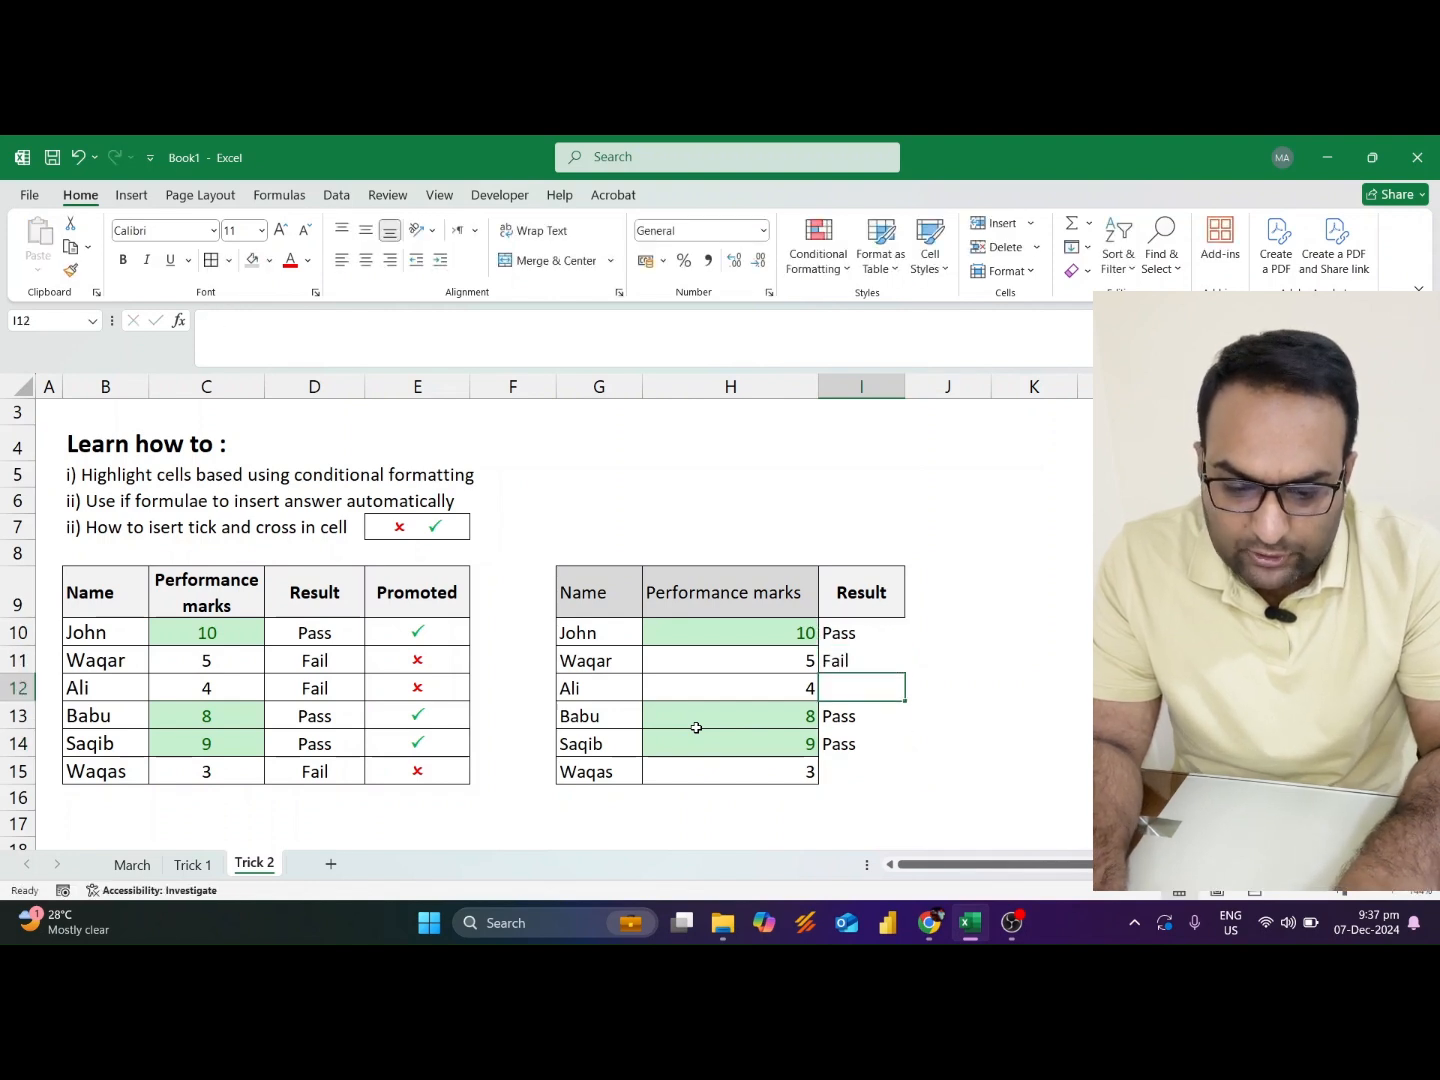
key("Up")
key("ctrl+c")
key("Down")
key("Down")
key("Down")
key("Down")
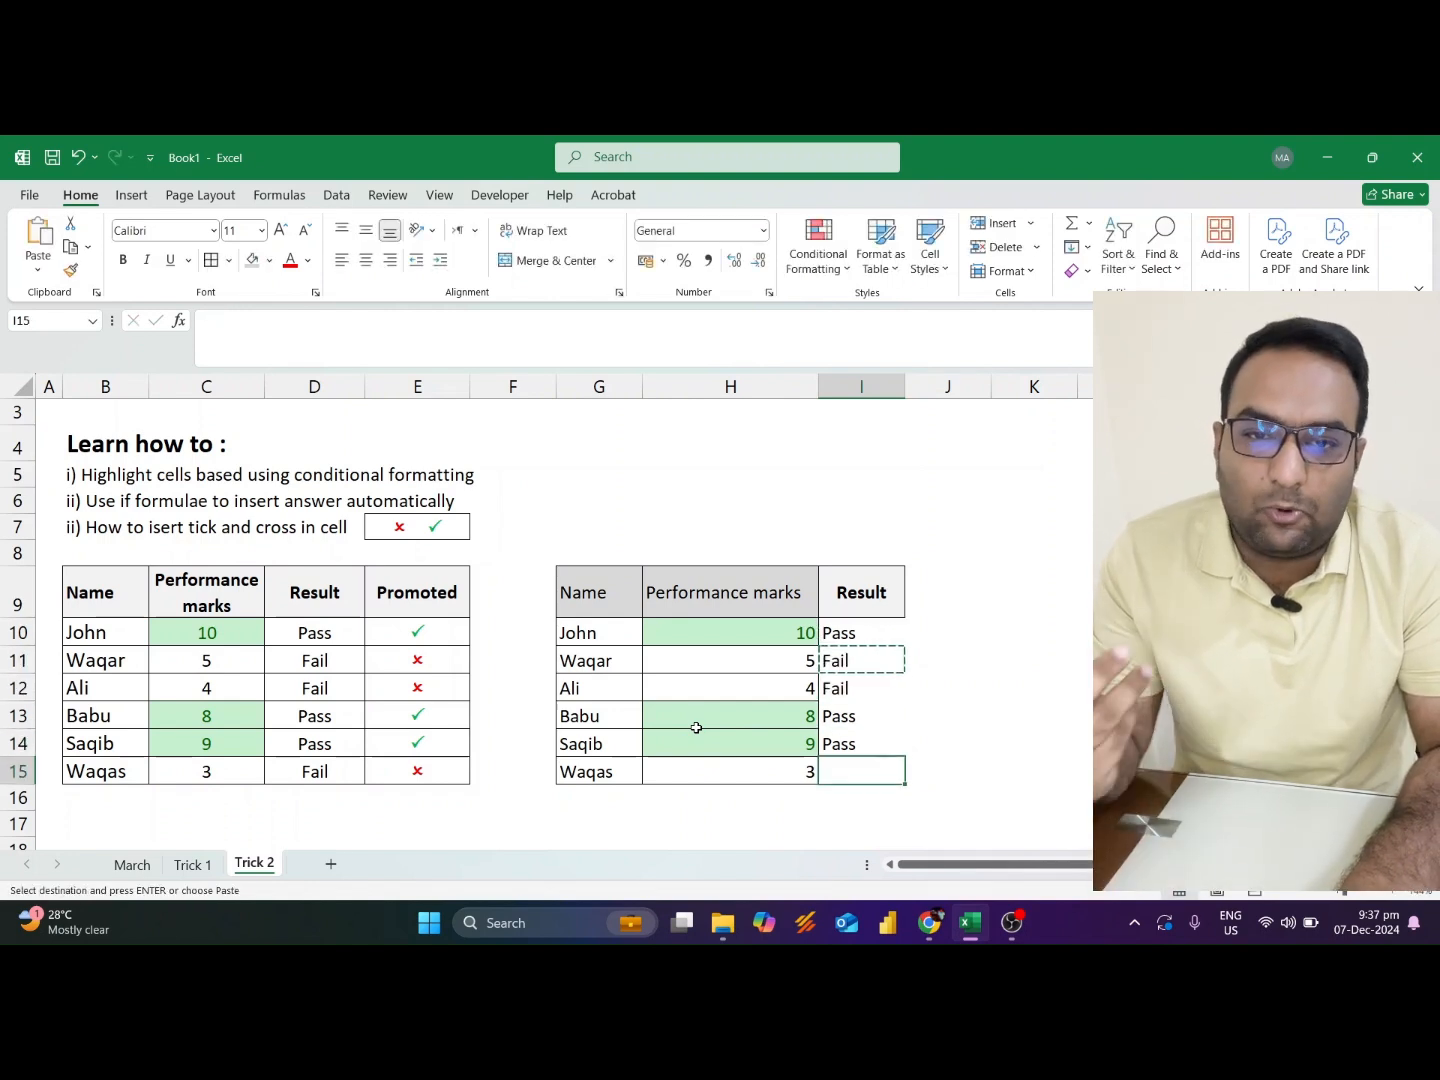
key("Return")
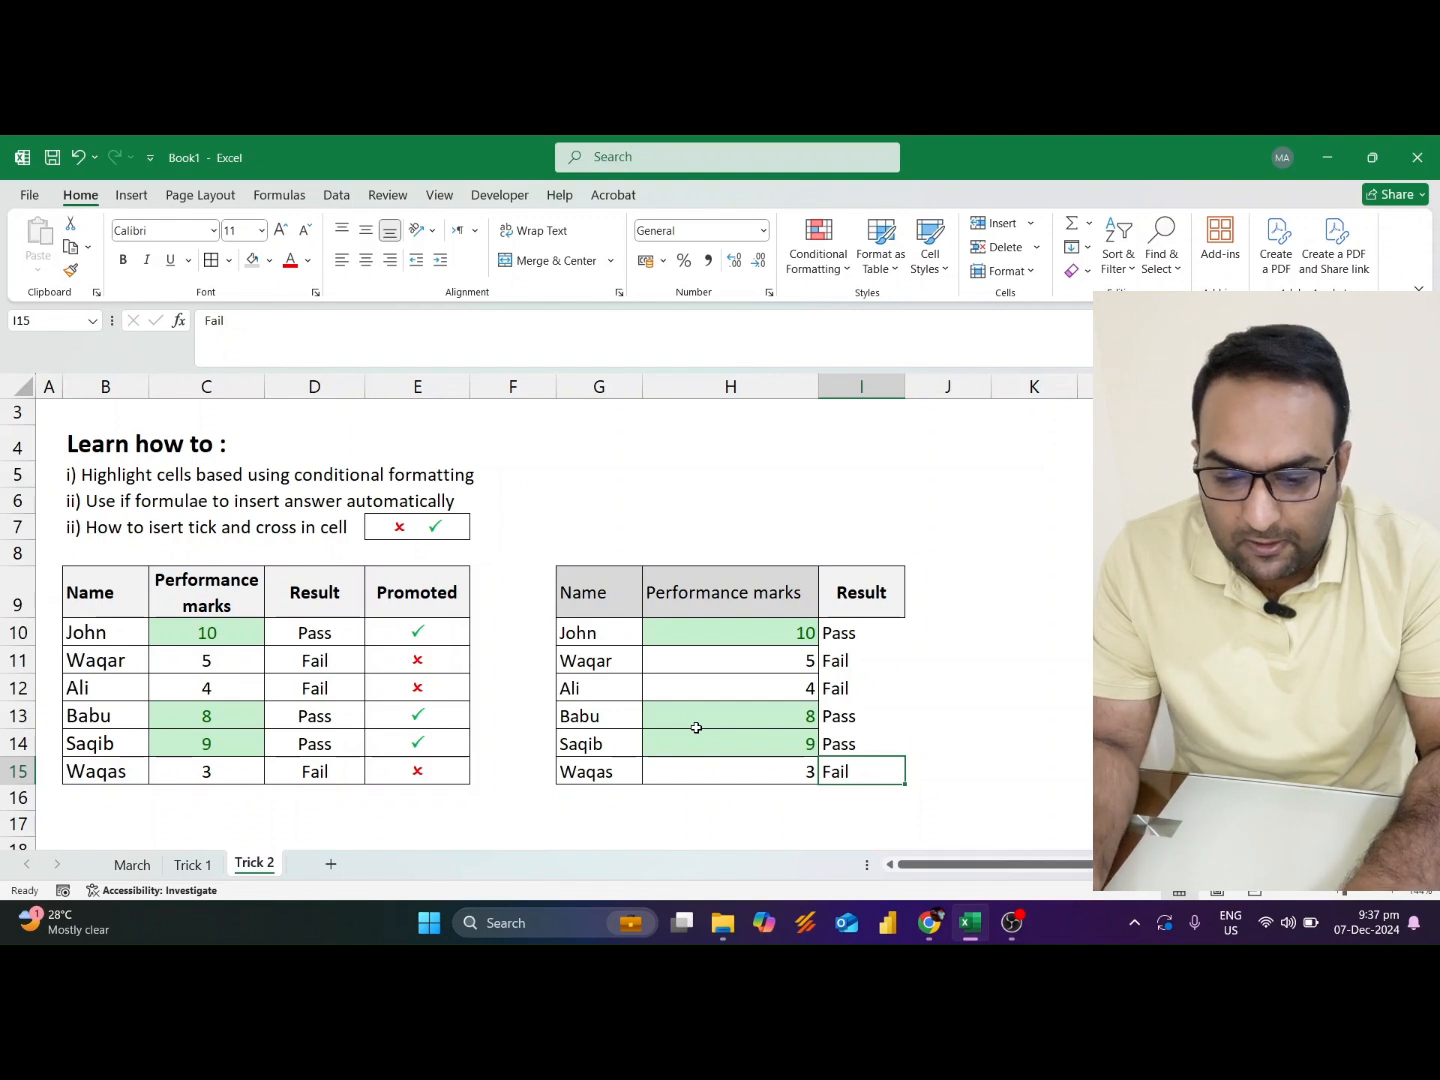
Delete all the manually entered results from I10 to I15
key("Up")
key("Down")
key("ctrl+Up")
key("Down")
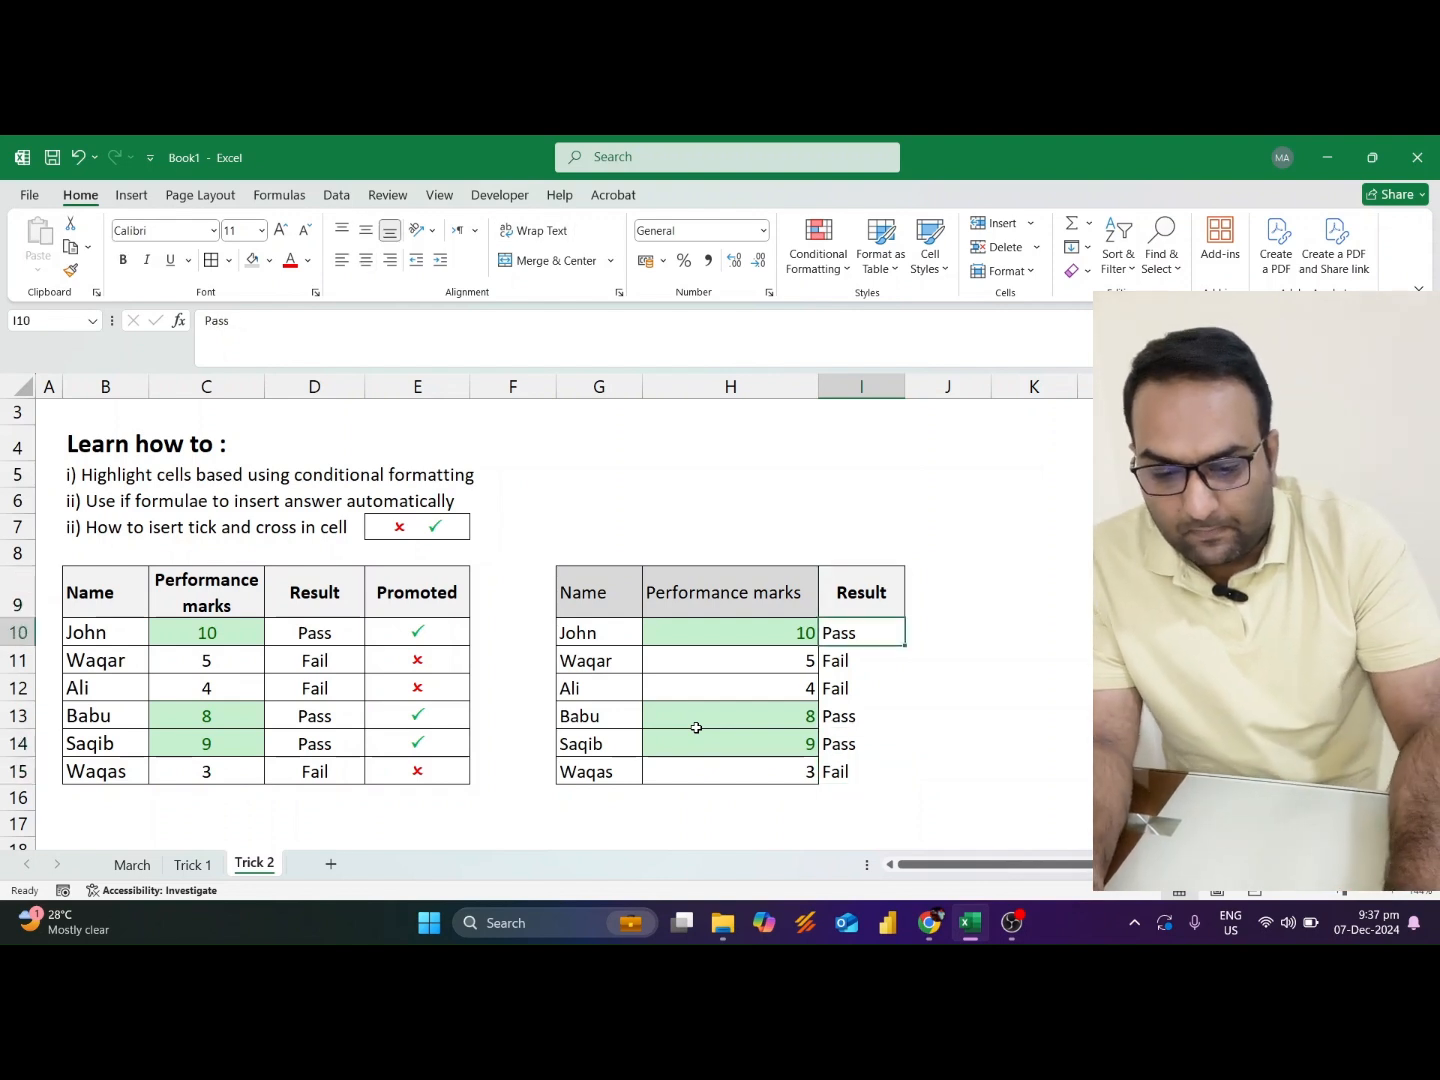
key("ctrl+shift+Down")
key("Delete")
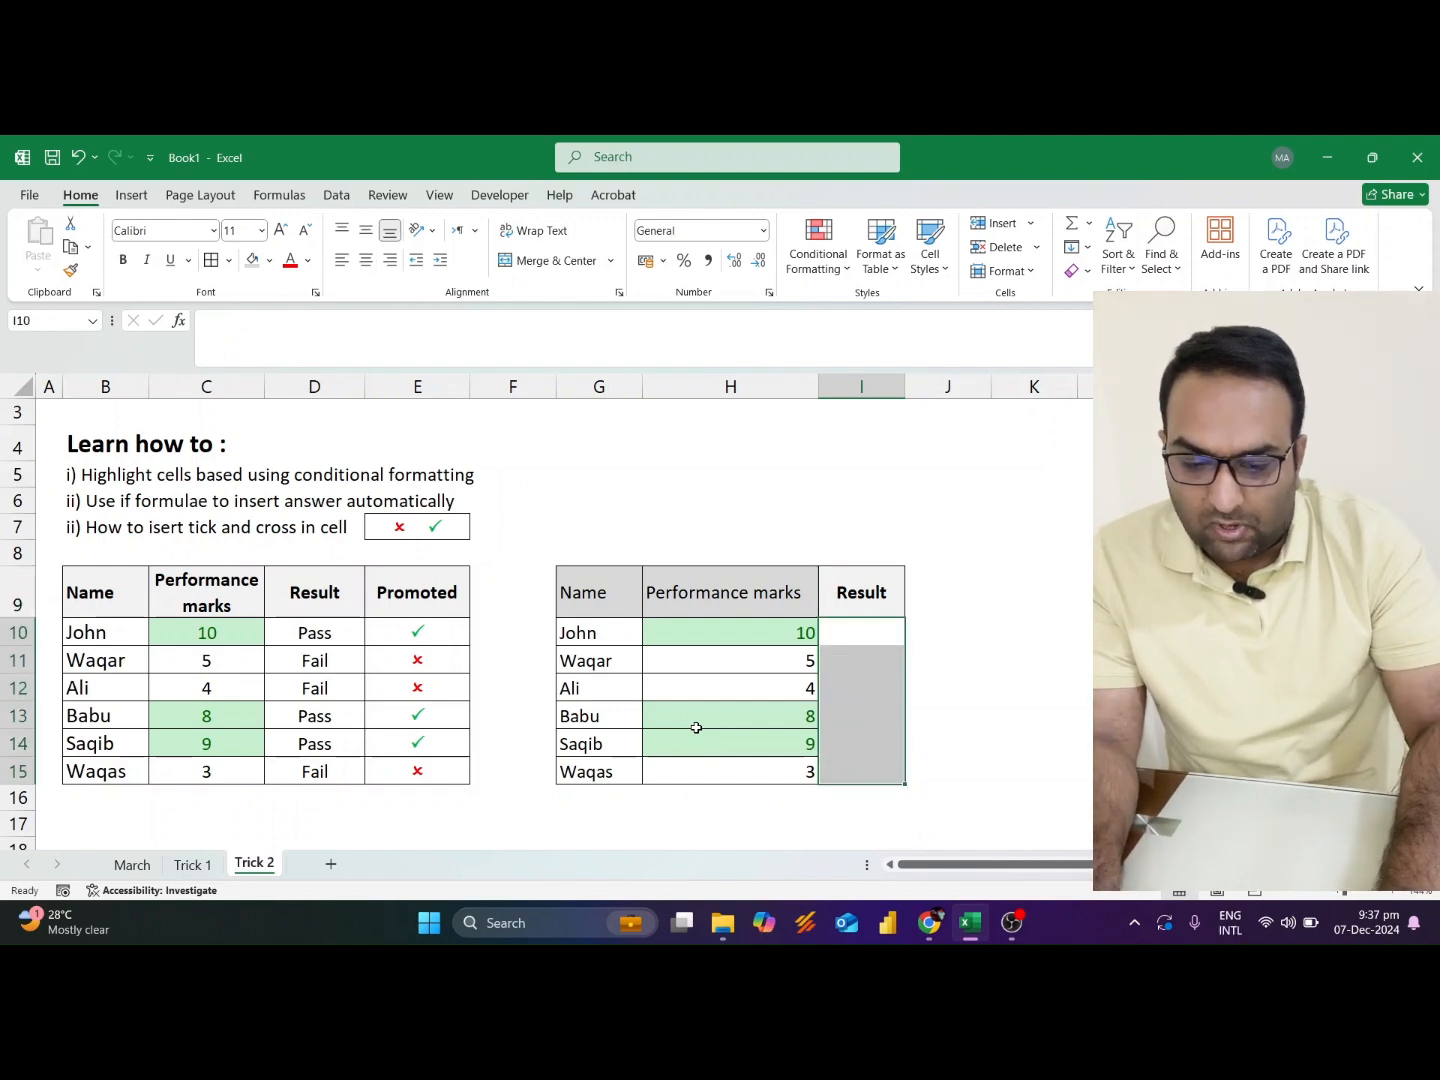
Enter the formula =IF(H10>5,"Pass","Fail") in I10 as the first entry of the Result column
key("Down")
key("Up")
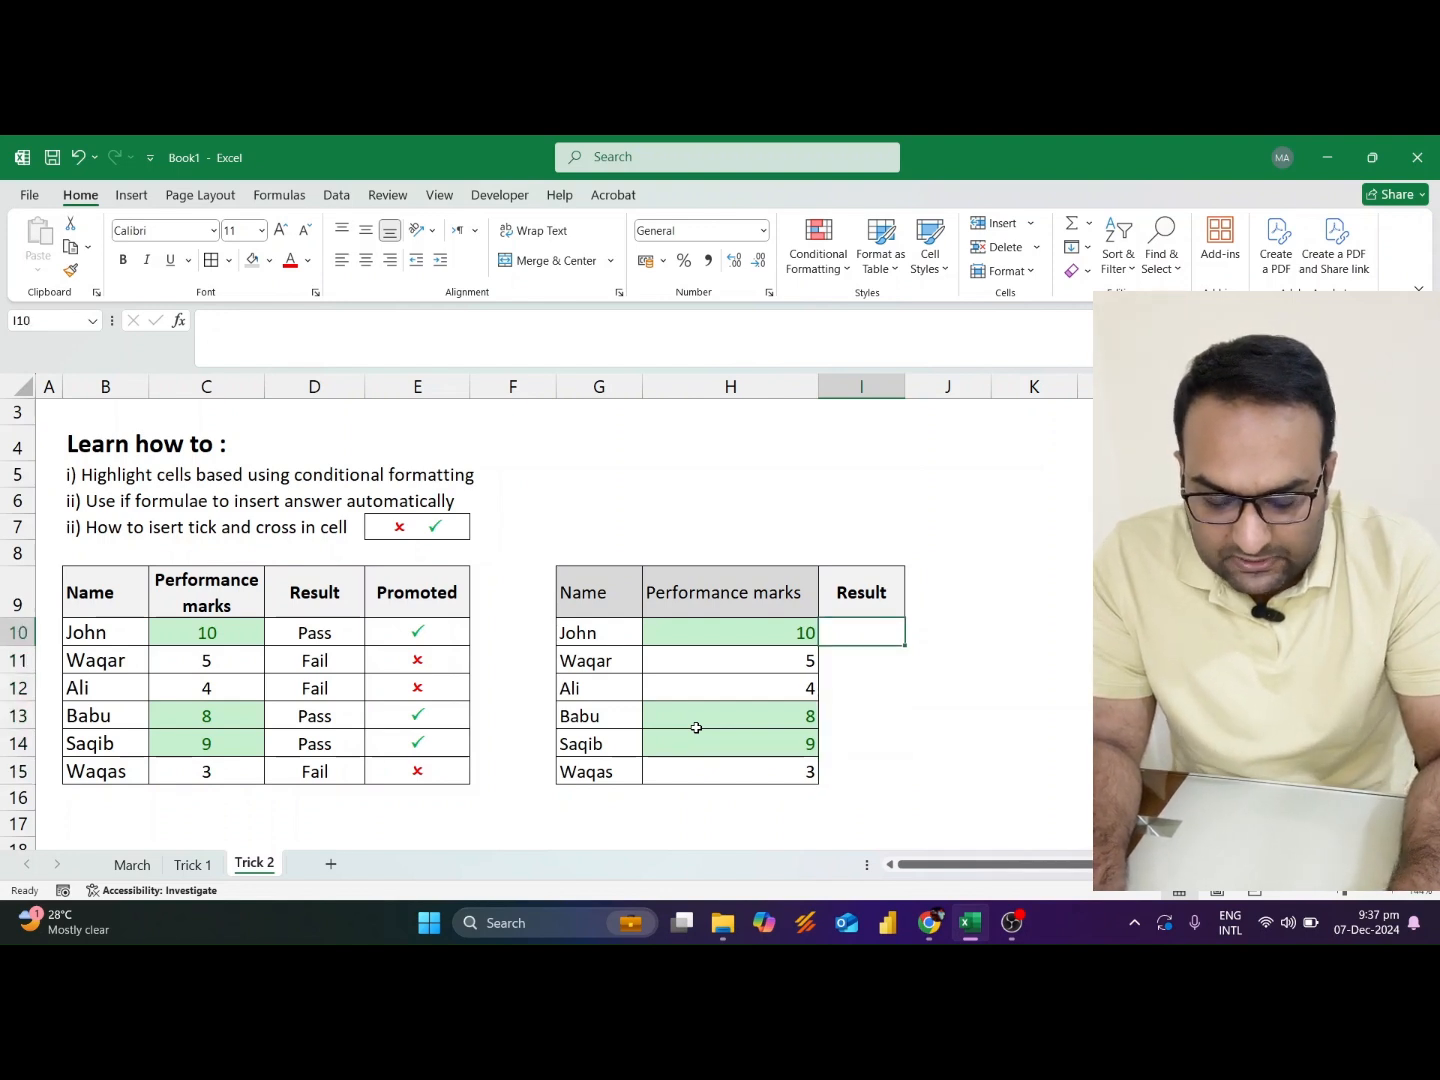
type("=")
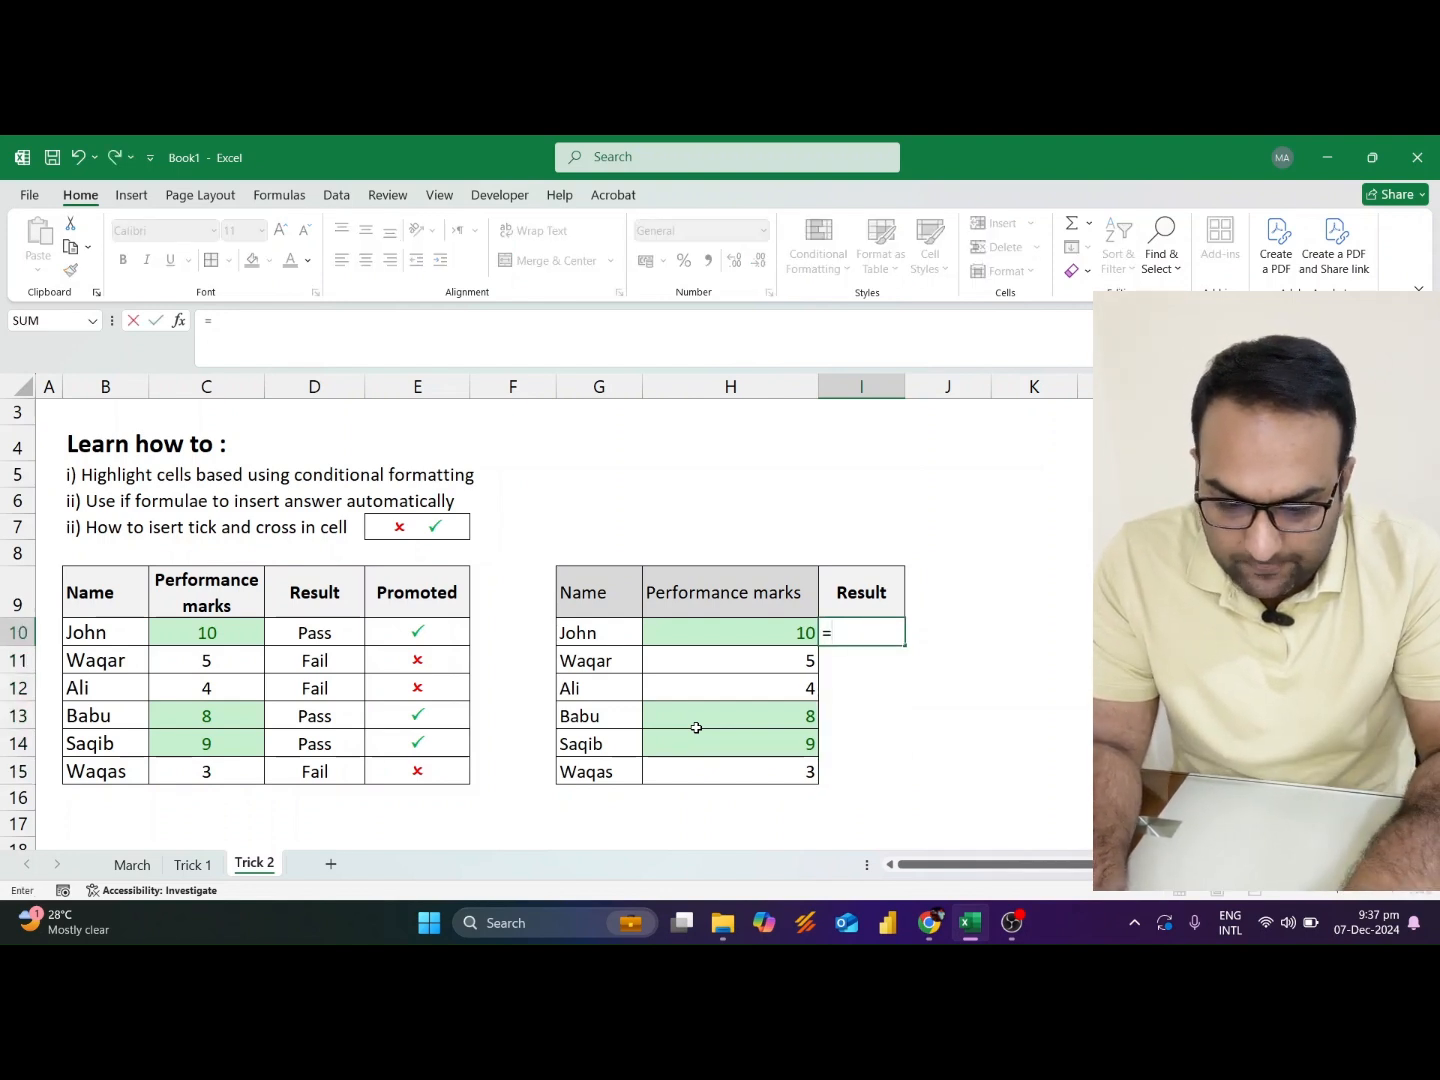
type("if")
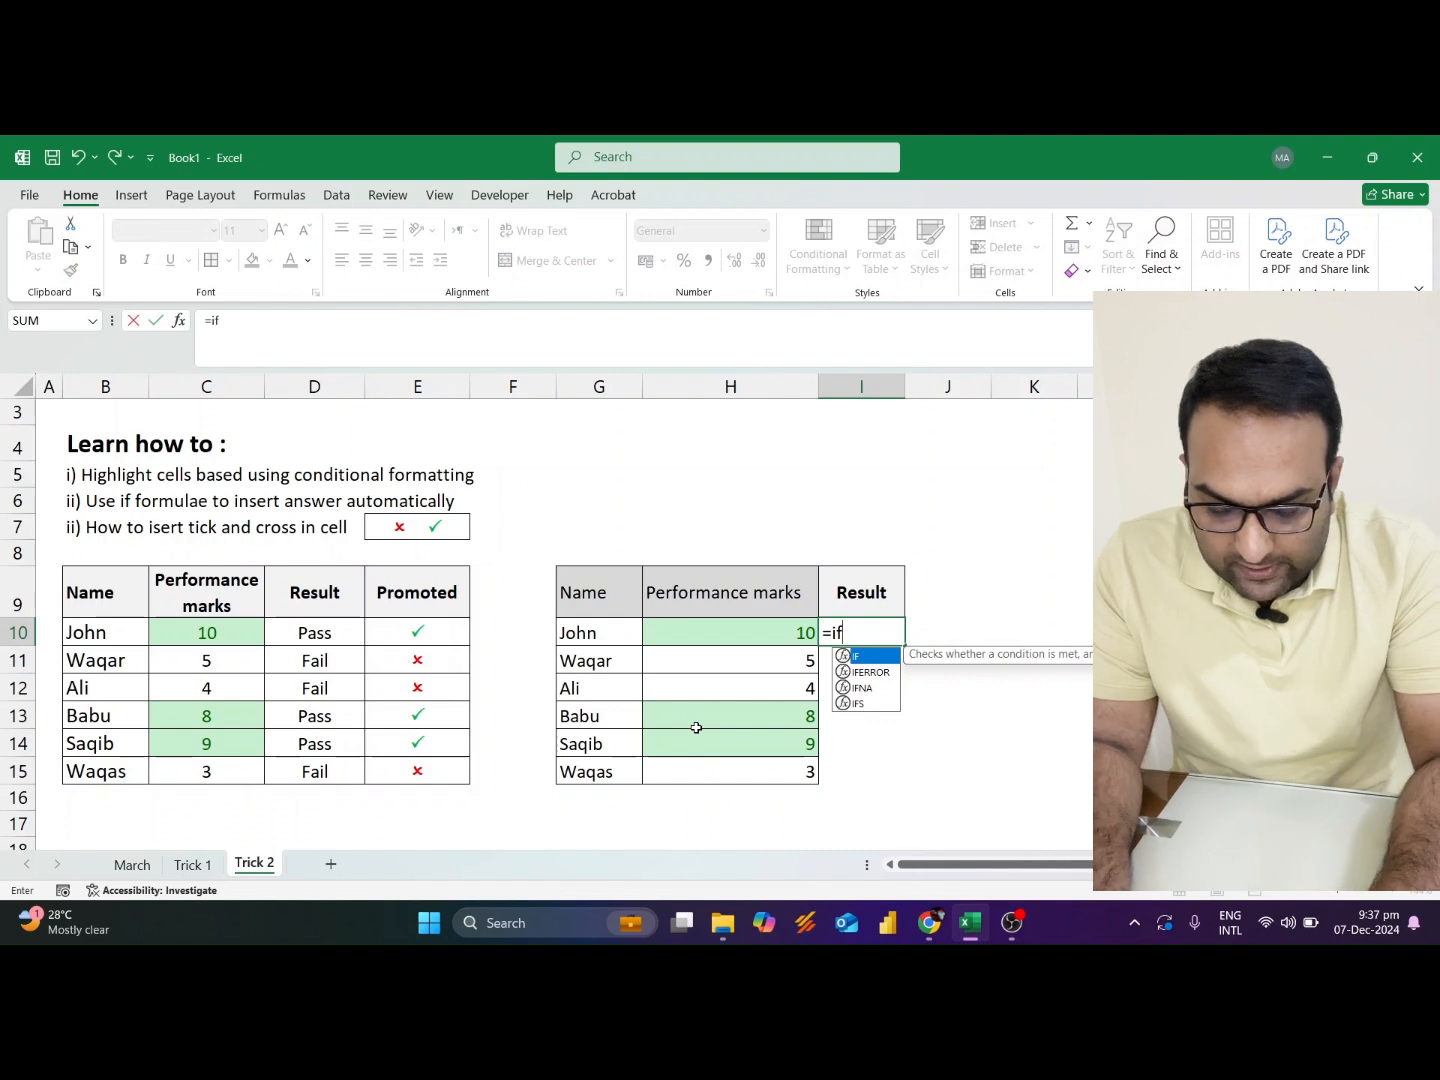
type("(")
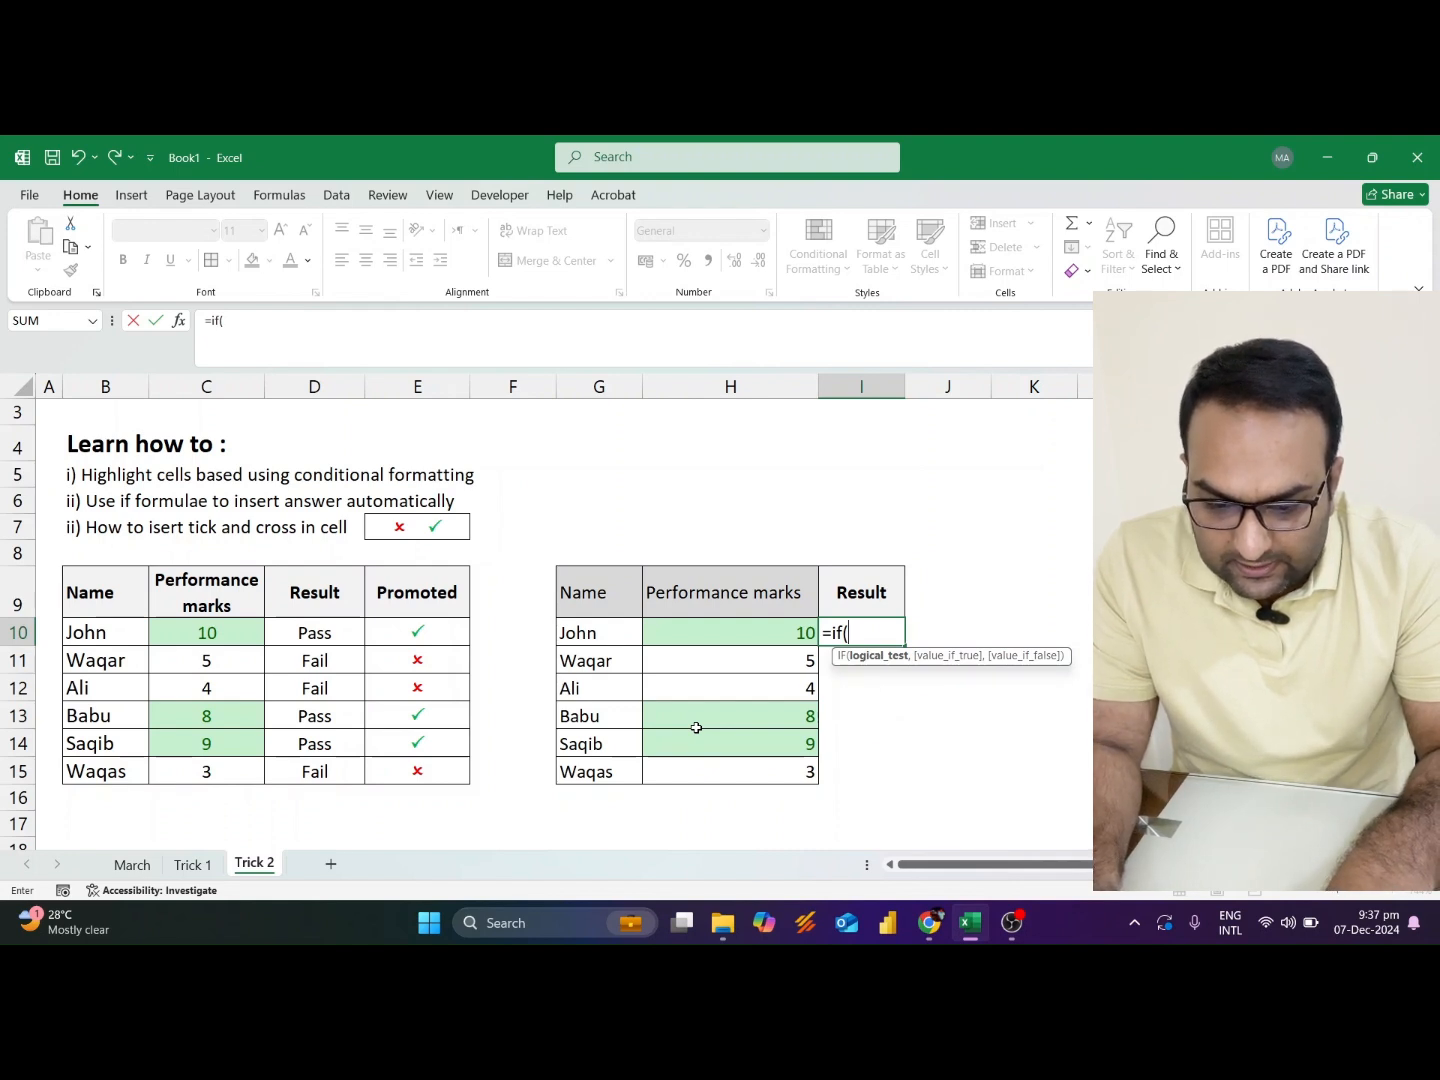
key("Left")
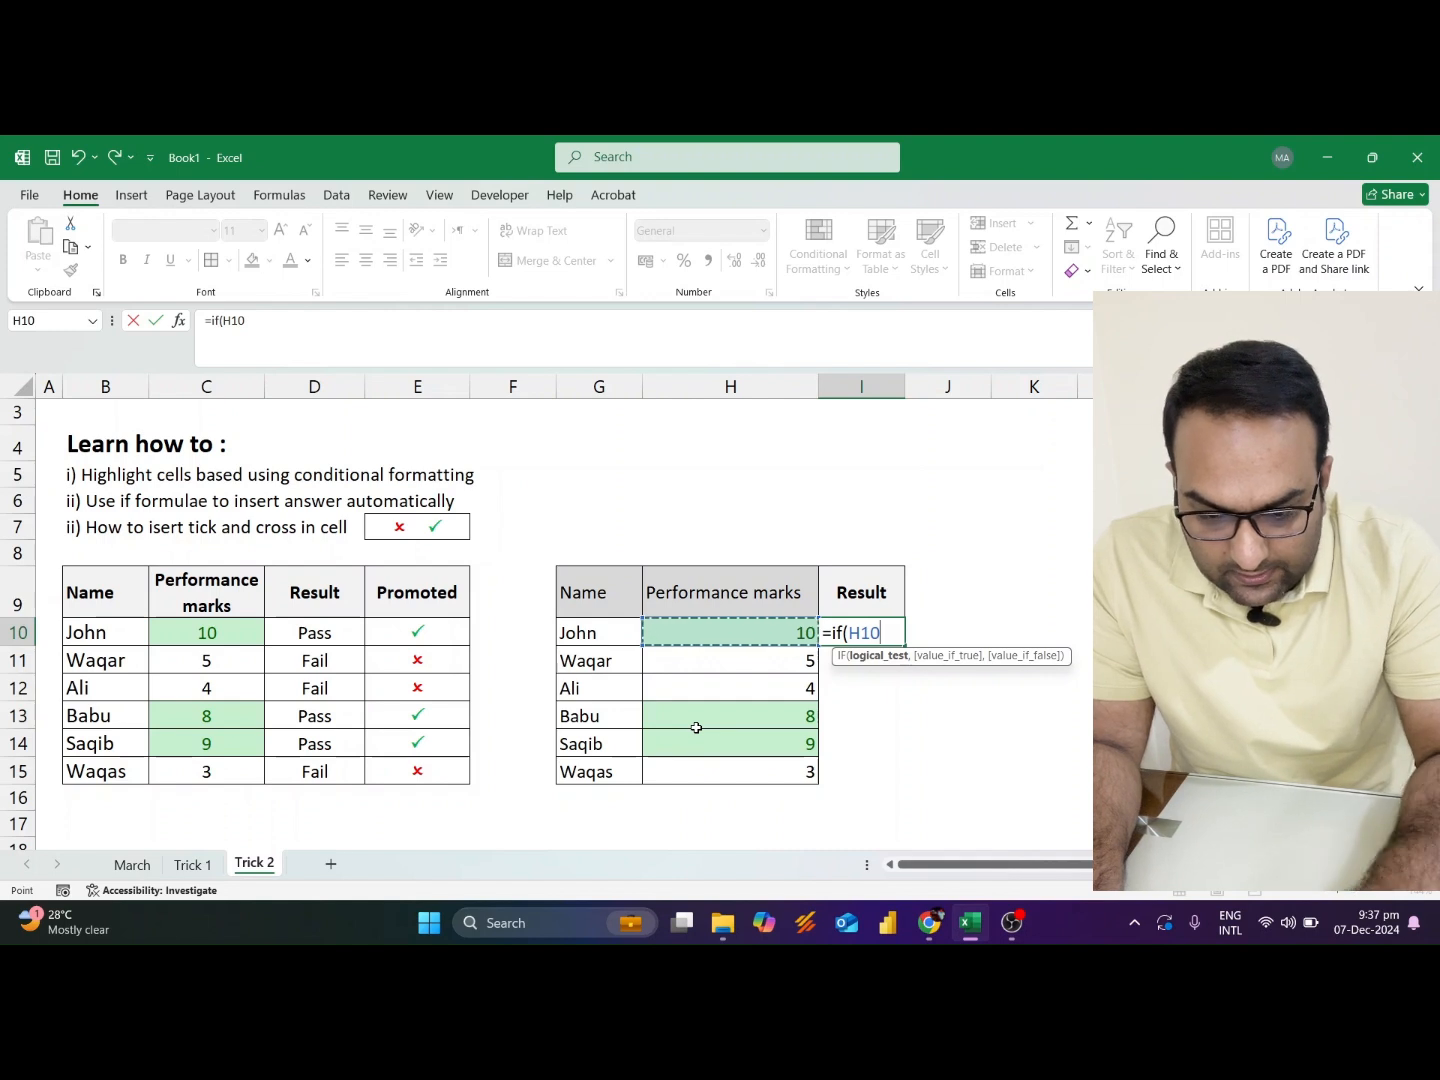
type(">5")
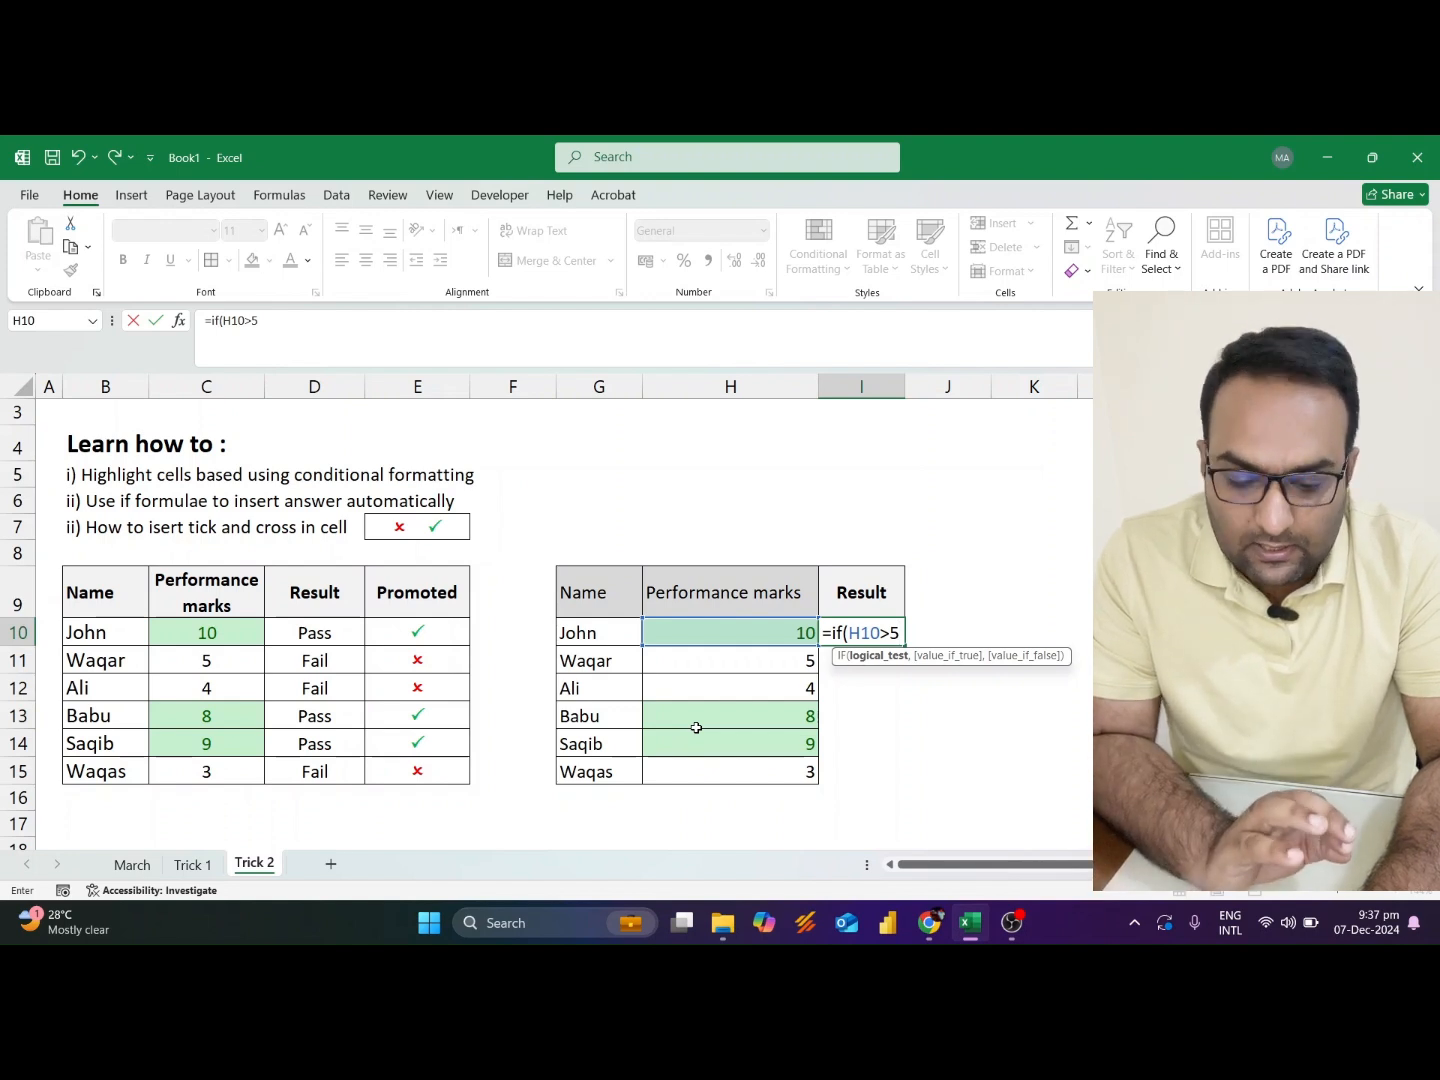
type(",\"Pass")
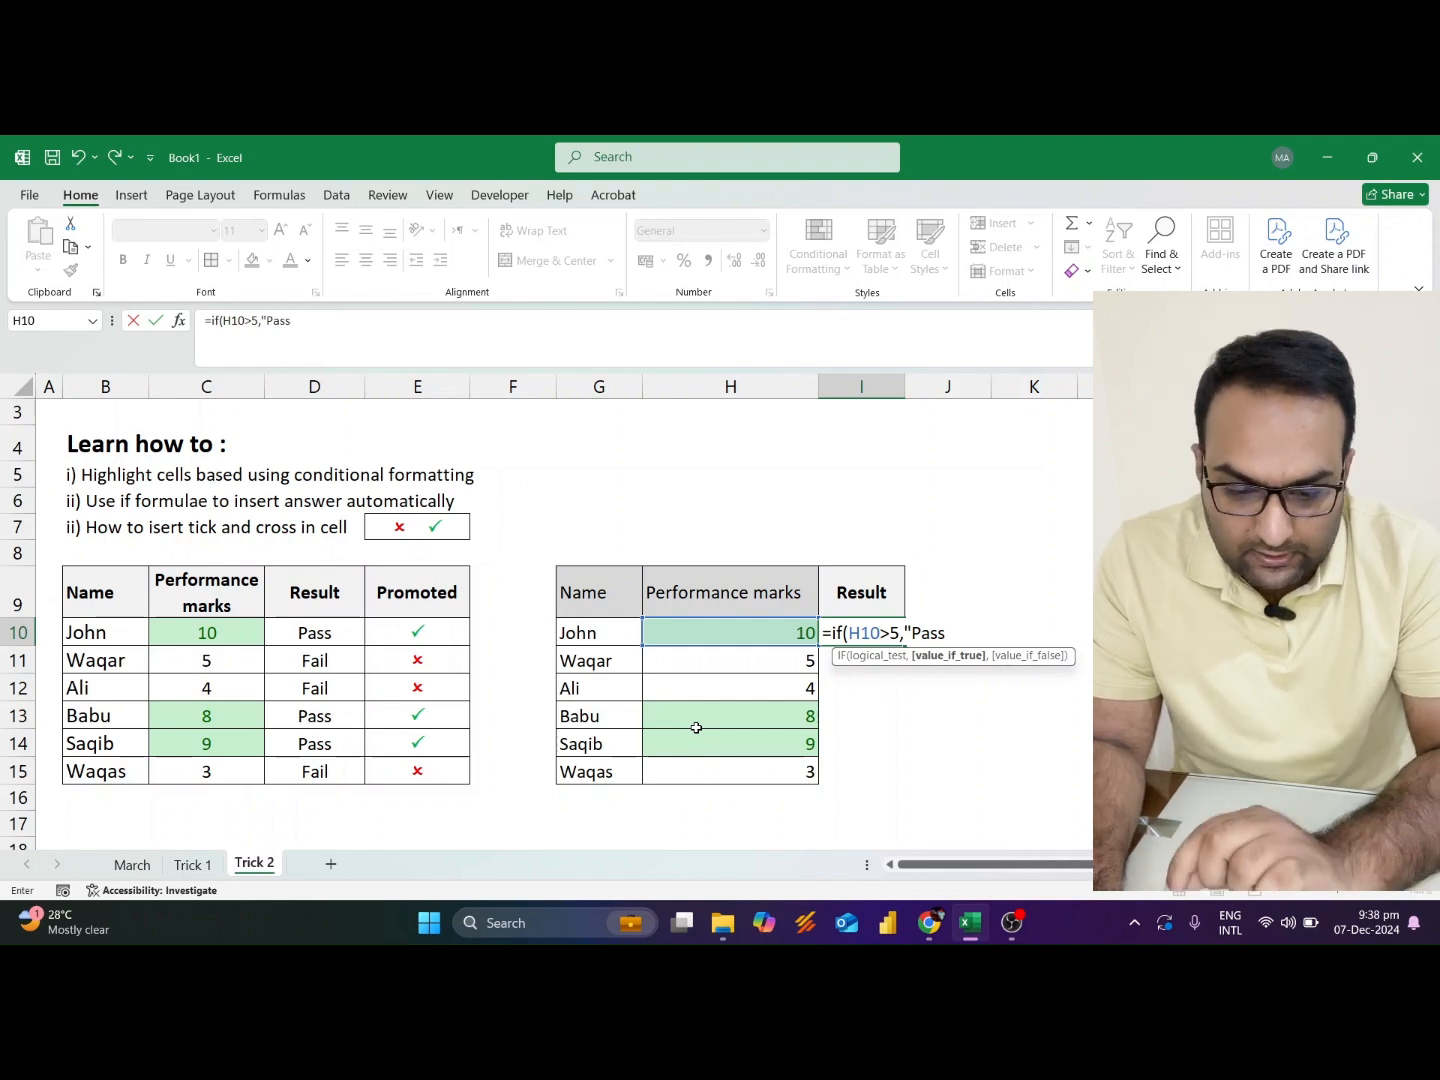
type("\",\"Fail")
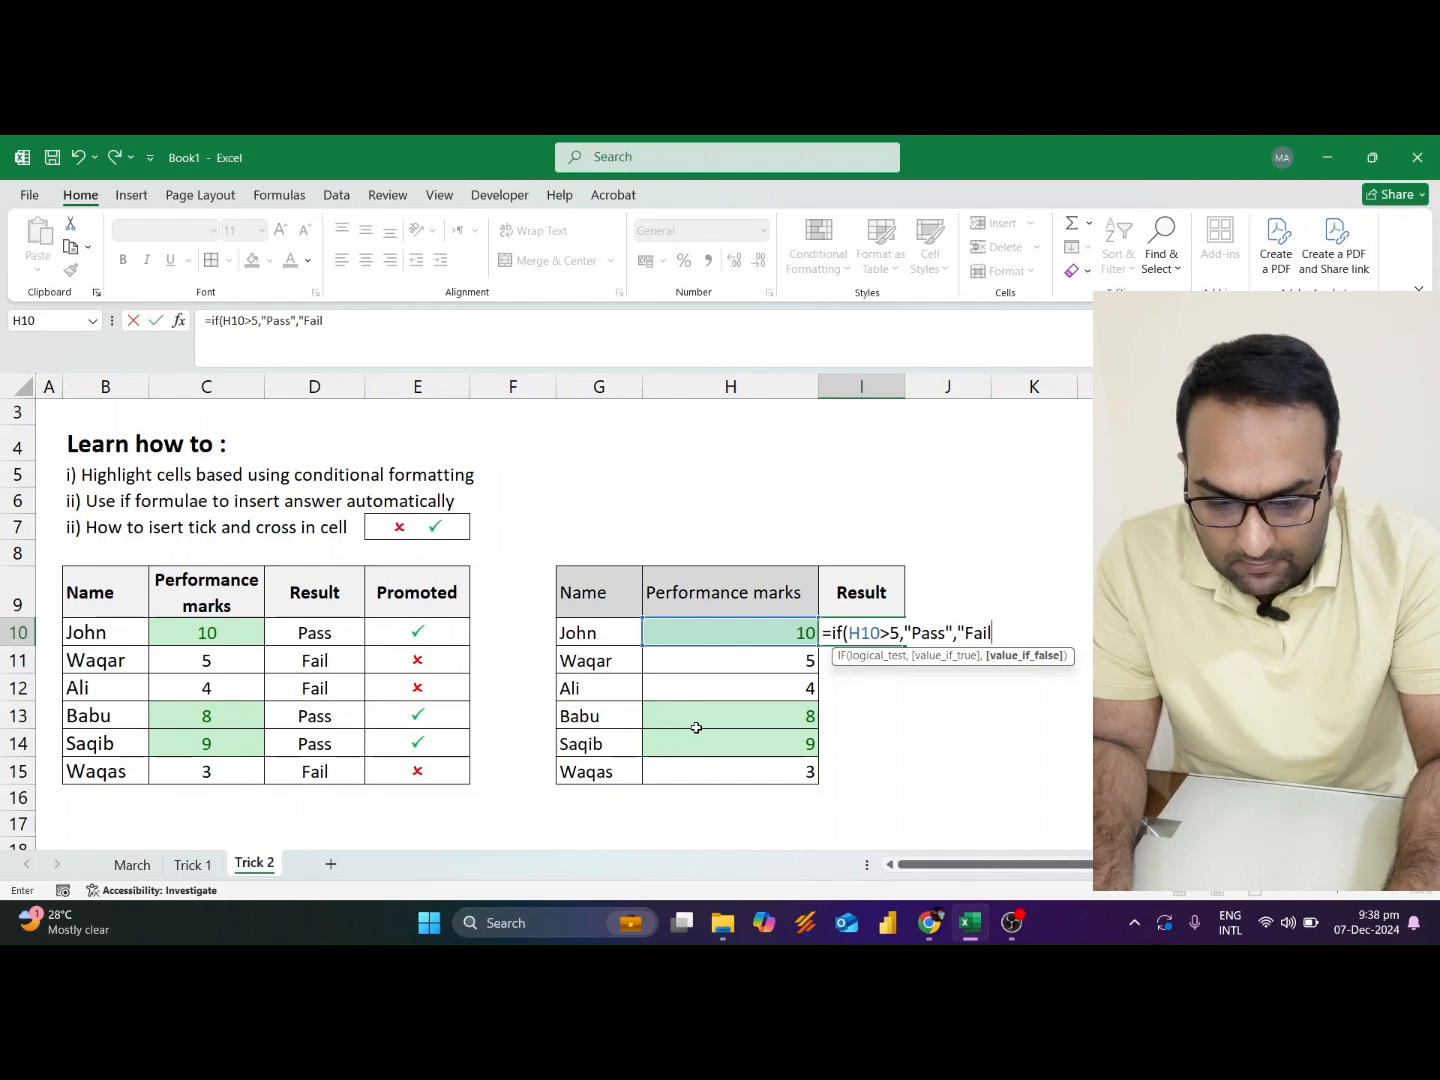
type("\")")
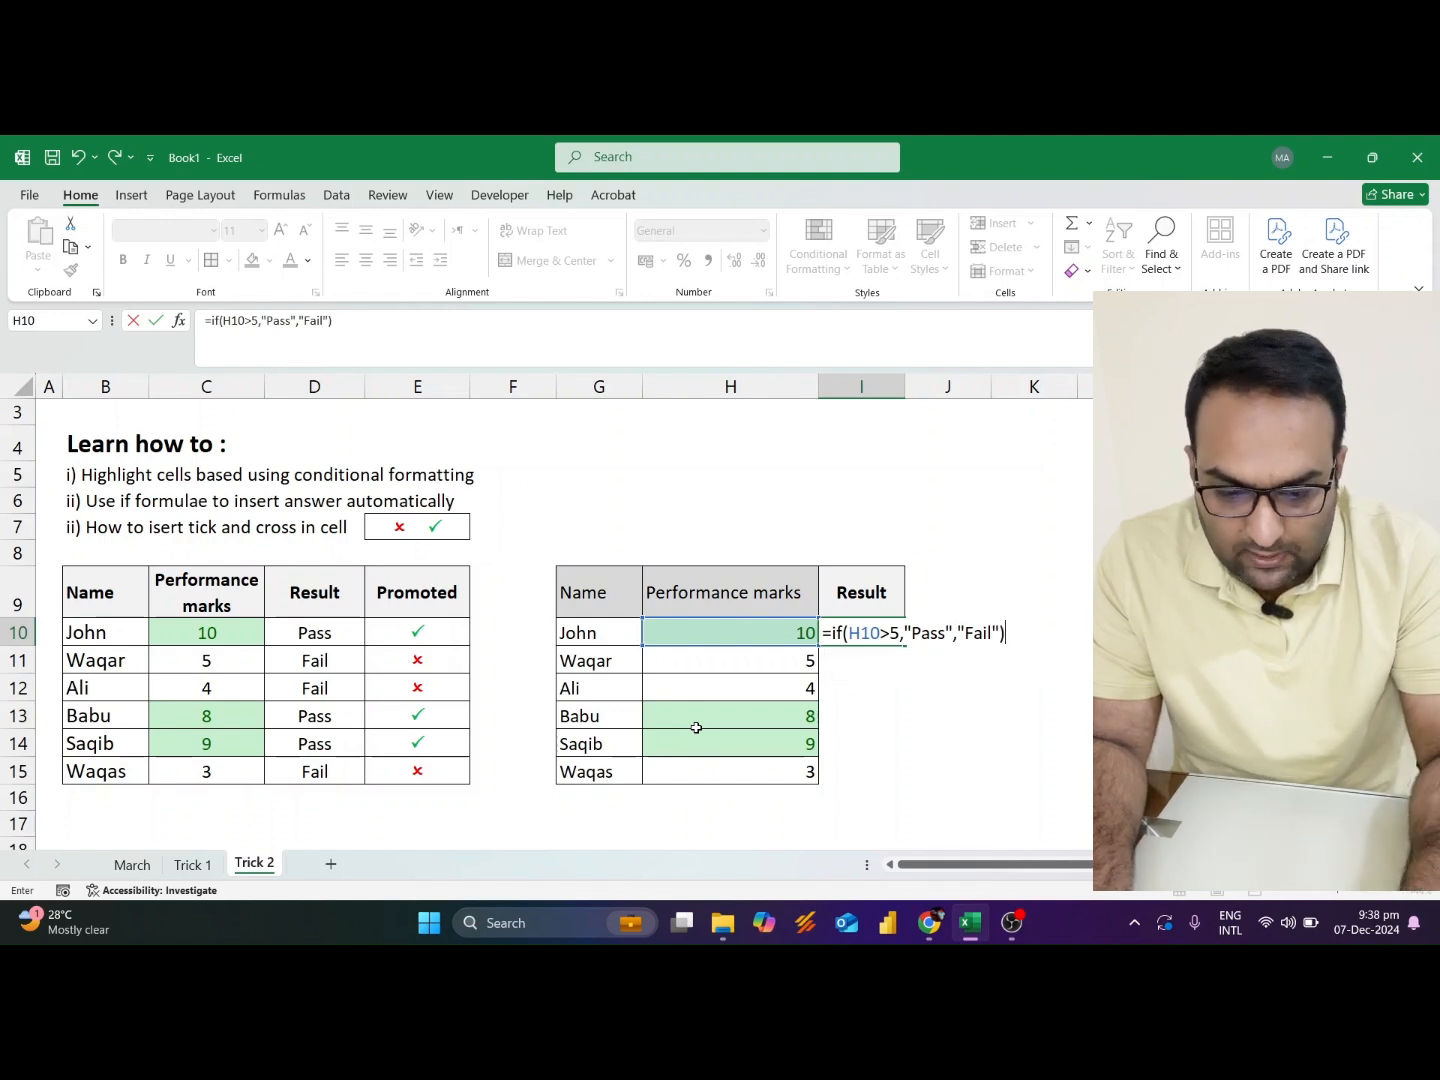
key("Return")
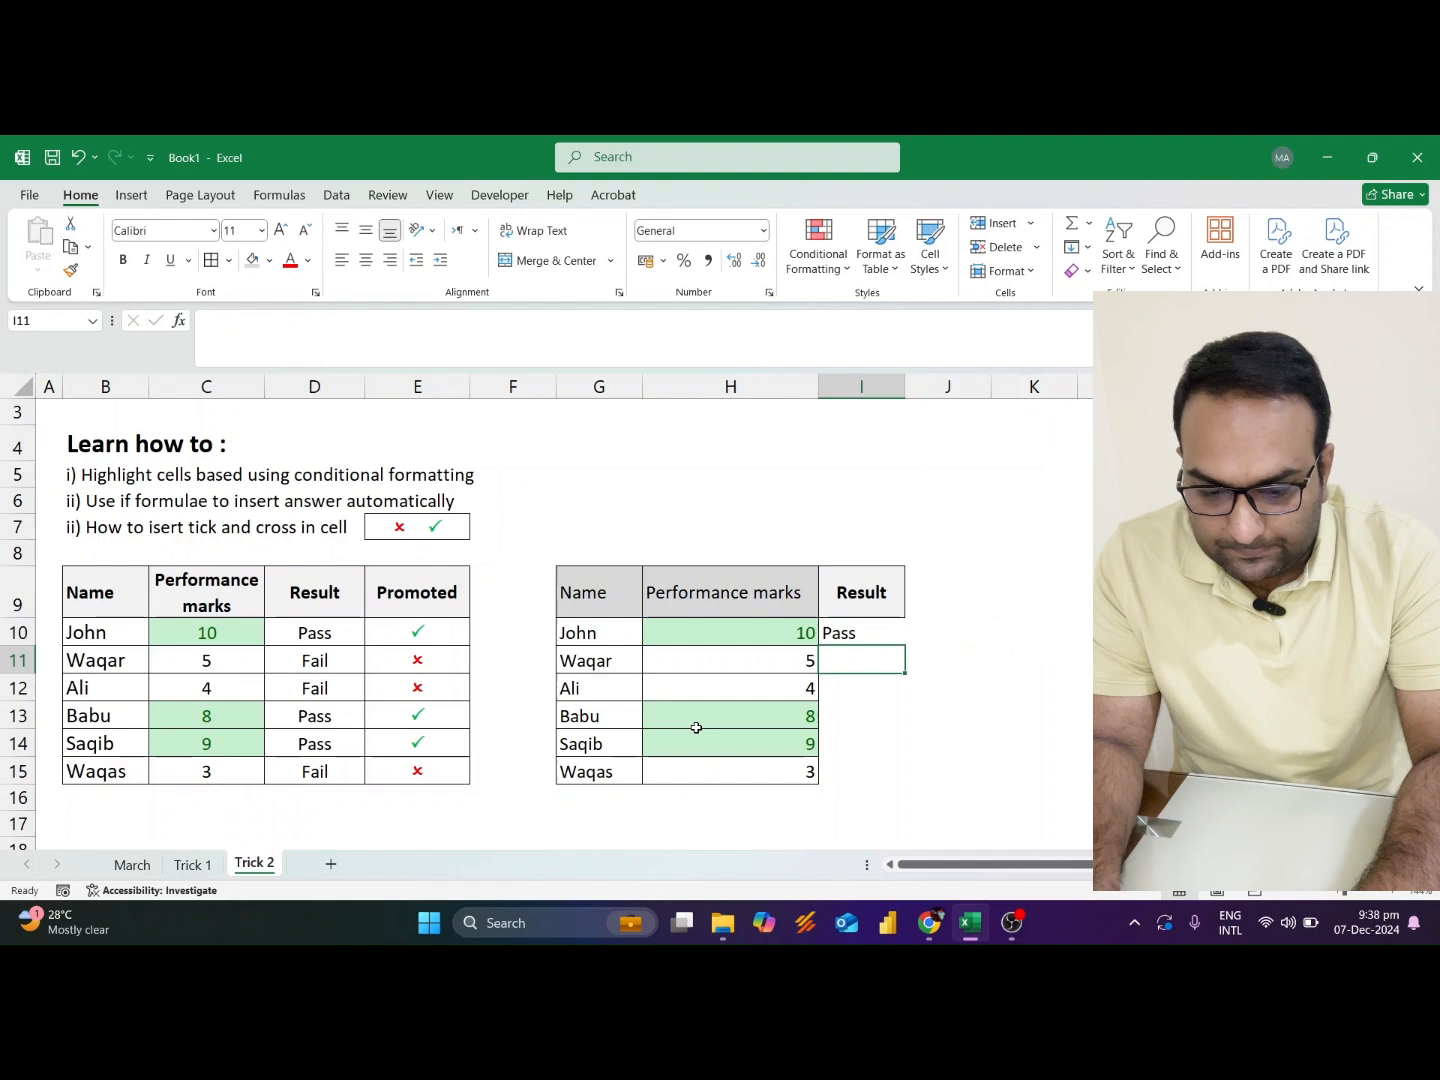
Centre the formula result horizontally in I10
key("Up")
key("alt+h")
key("a")
key("c")
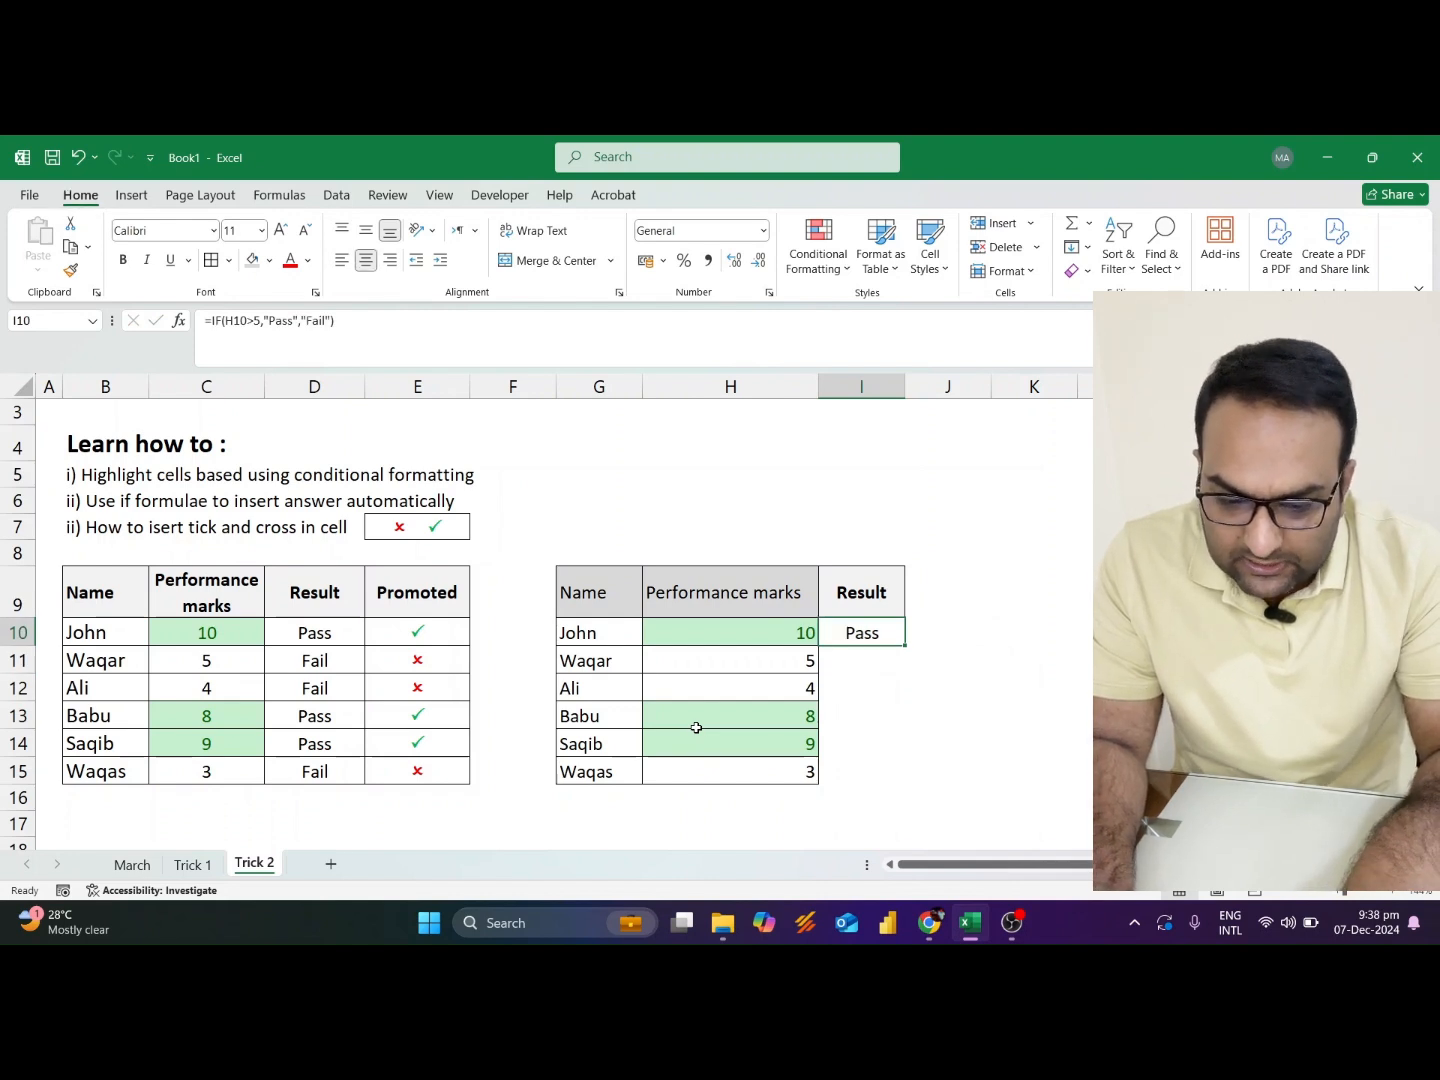
Copy the IF formula from I10 down through I15 so every row of the Result column is filled
key("Down")
key("Left")
key("Right")
key("Up")
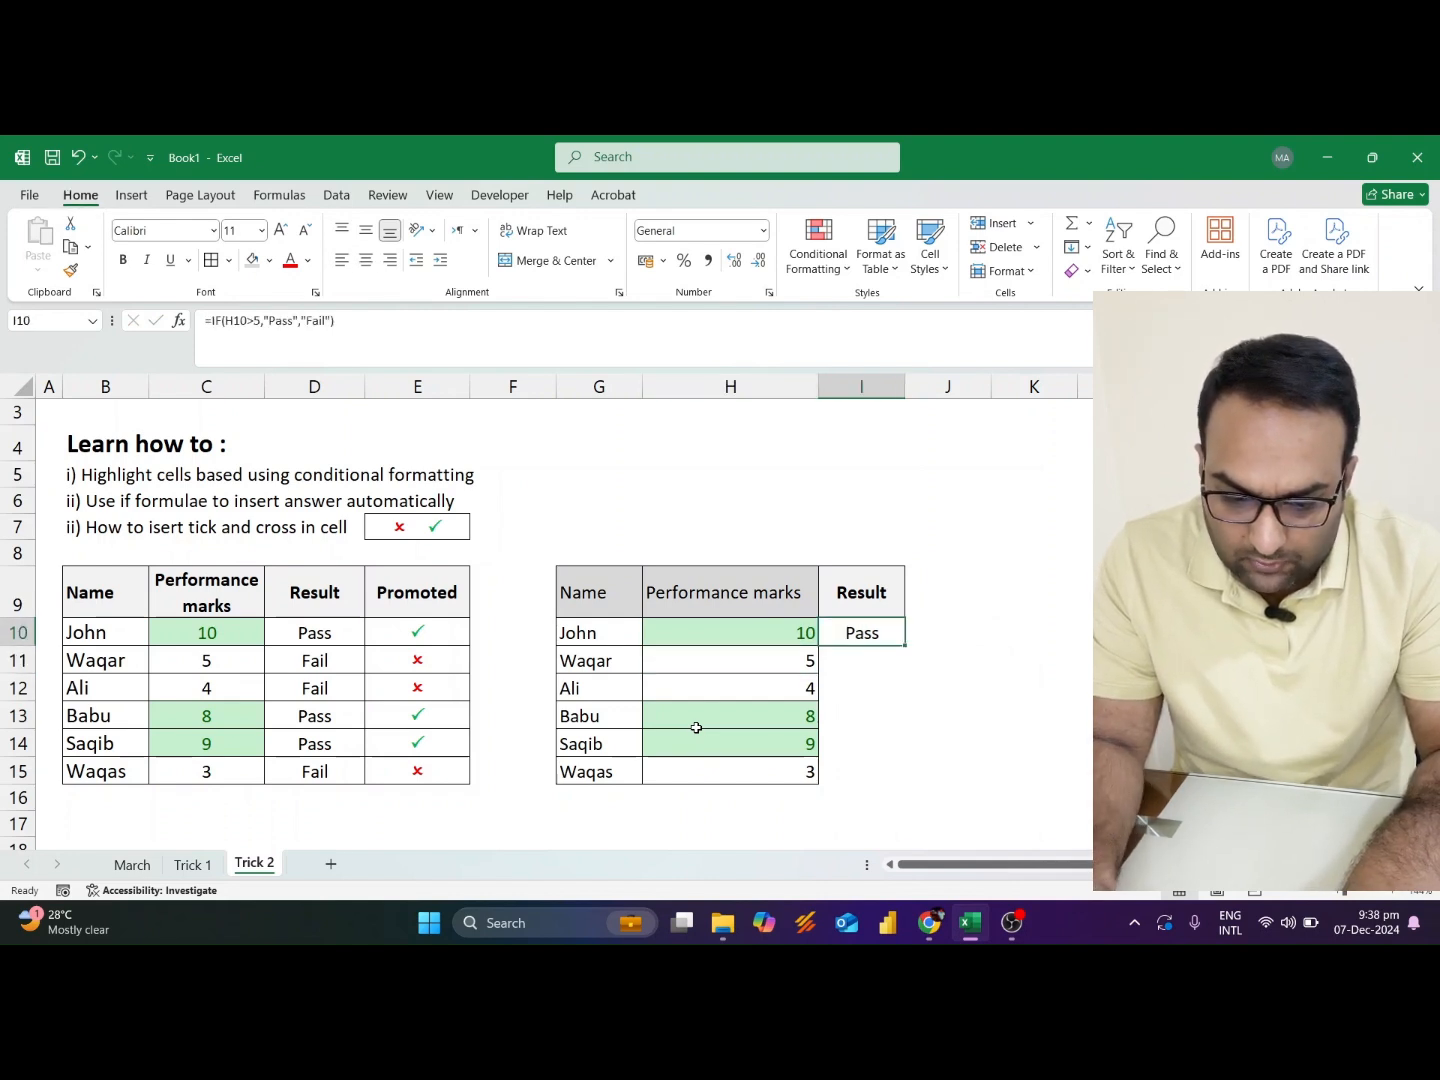
key("ctrl+c")
key("Left")
key("ctrl+Down")
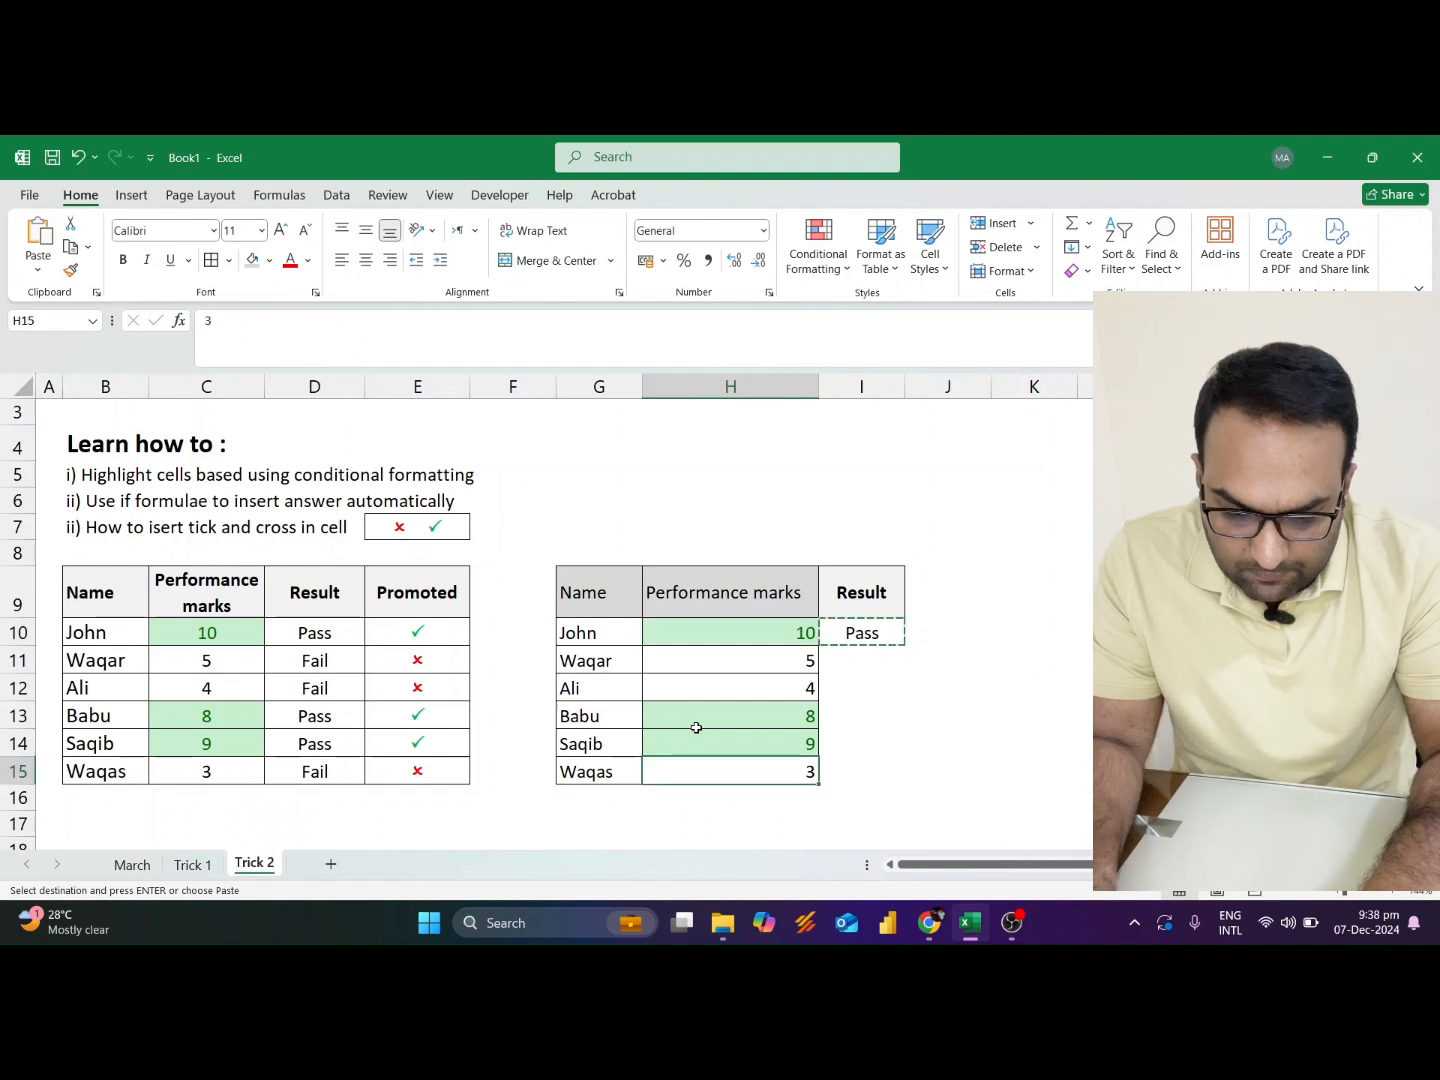
key("Right")
key("ctrl+shift+Up")
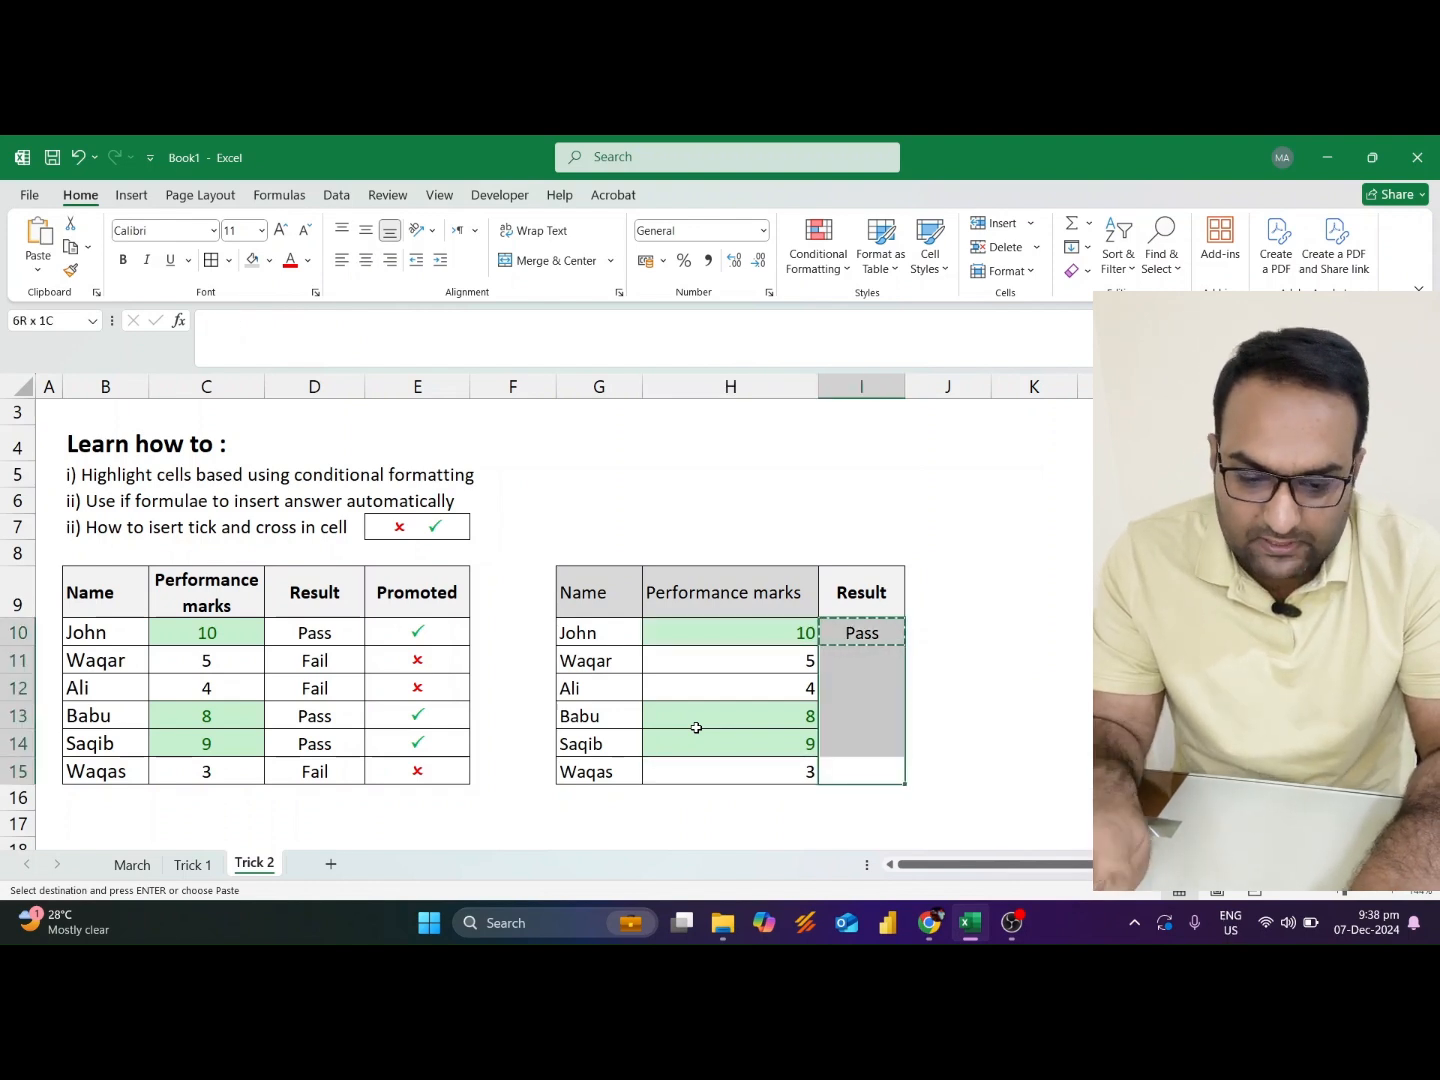
key("ctrl+v")
key("Up")
key("Up")
key("Up")
key("Up")
key("Up")
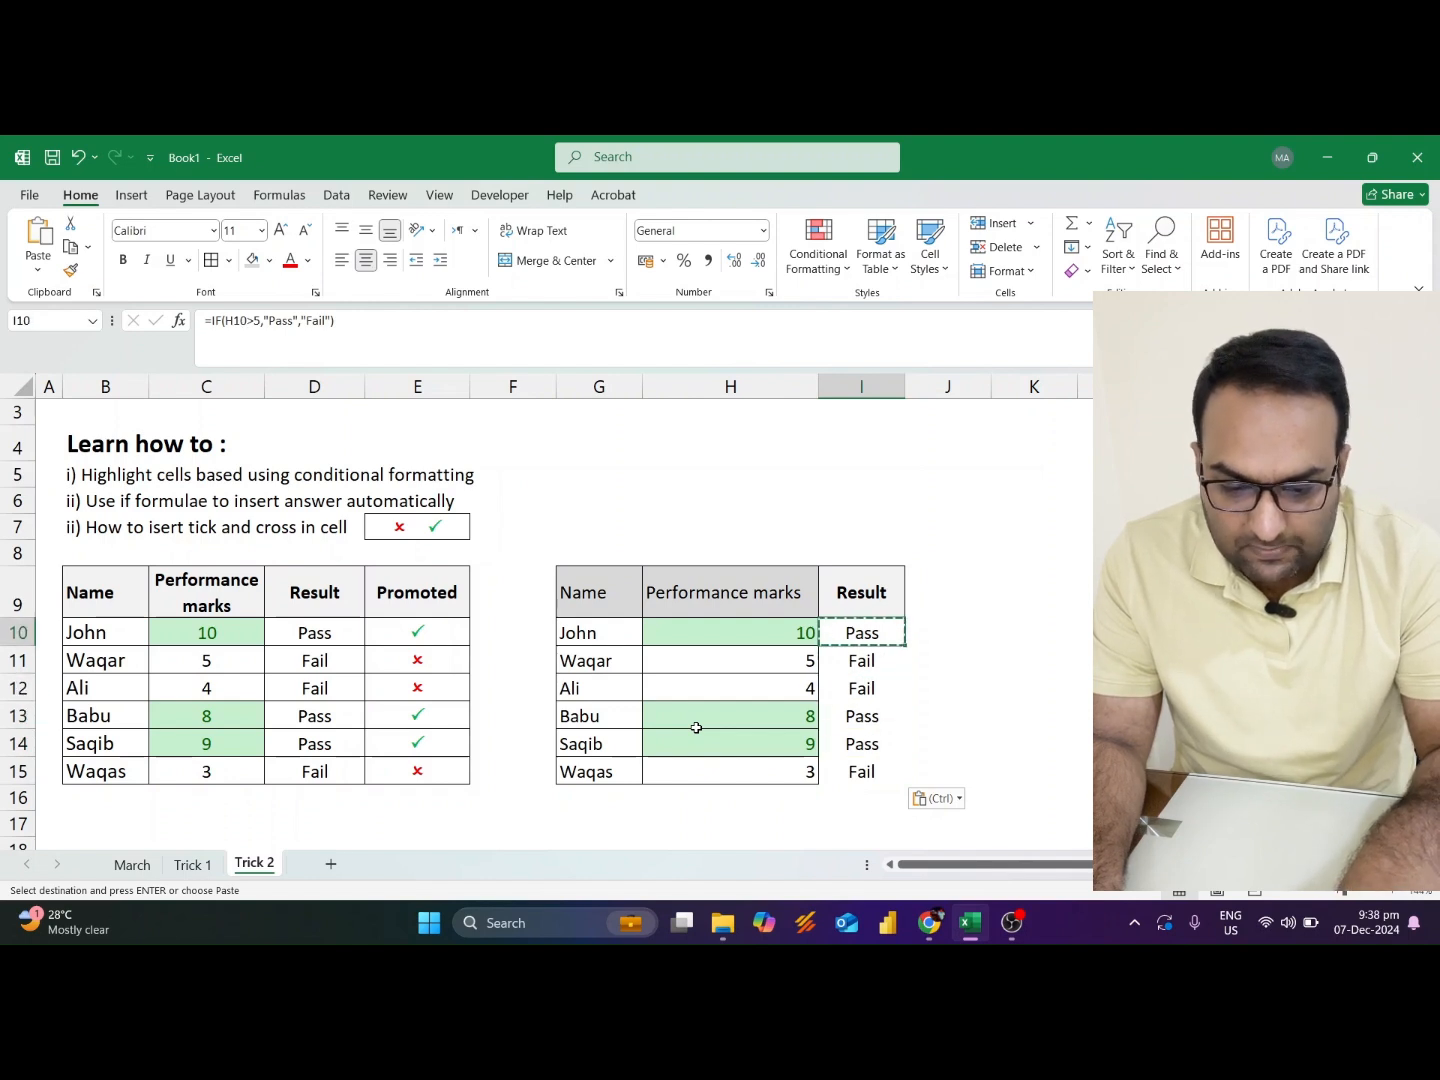
key("Escape")
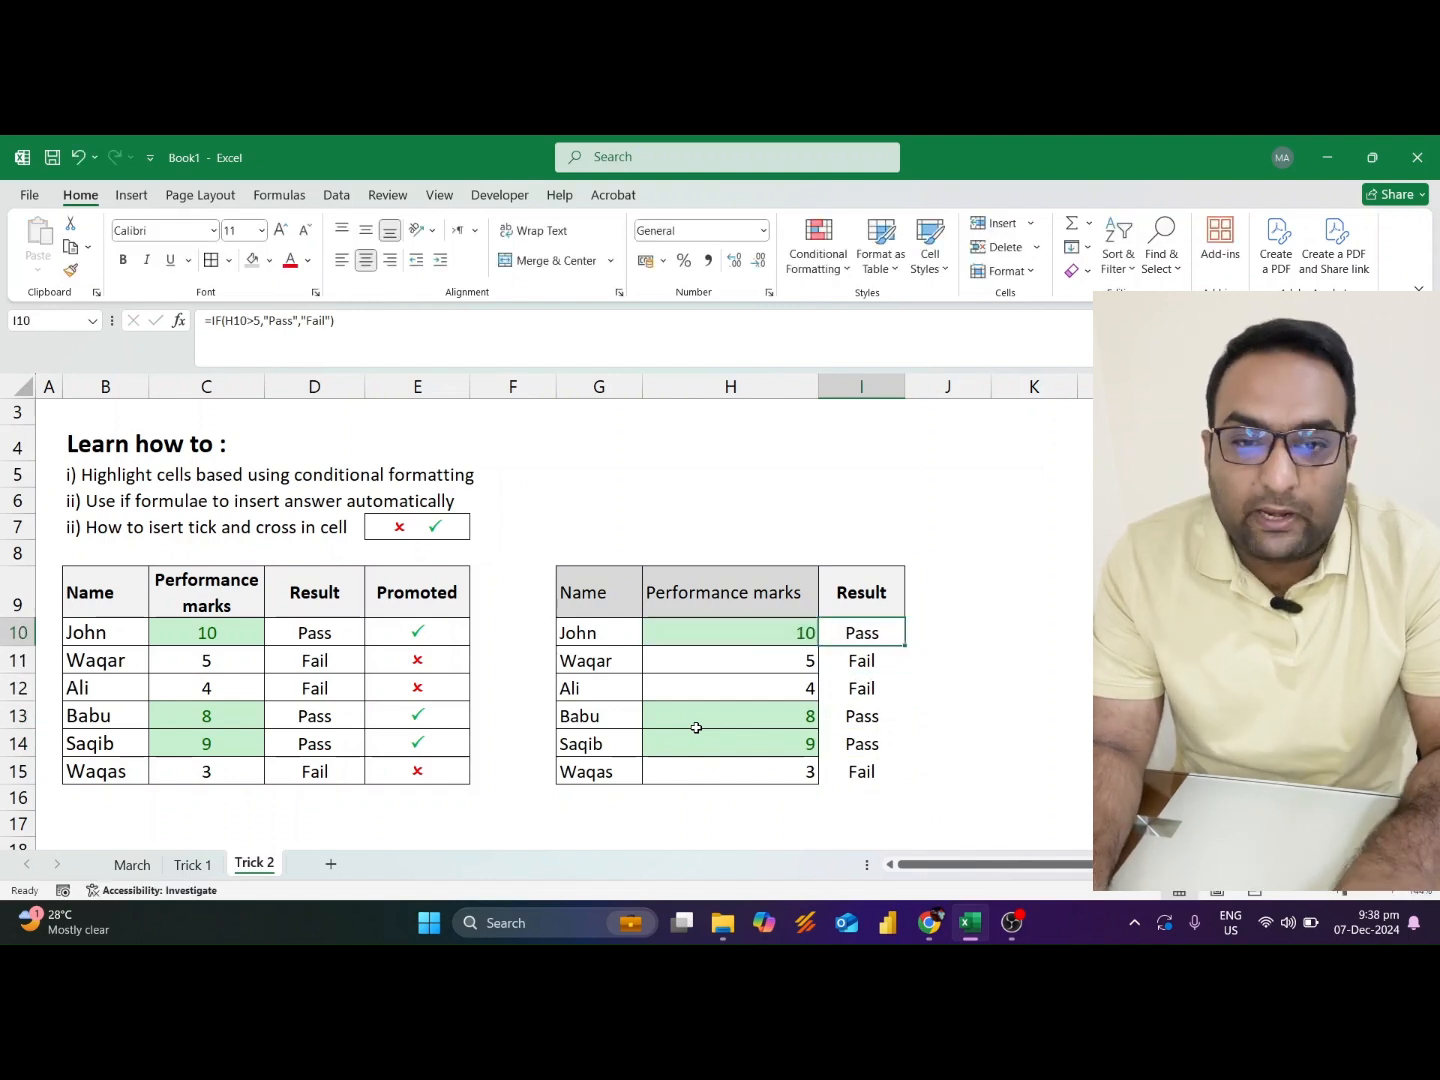
Apply borders to all cells of the Result column from I10 to I15
key("Down")
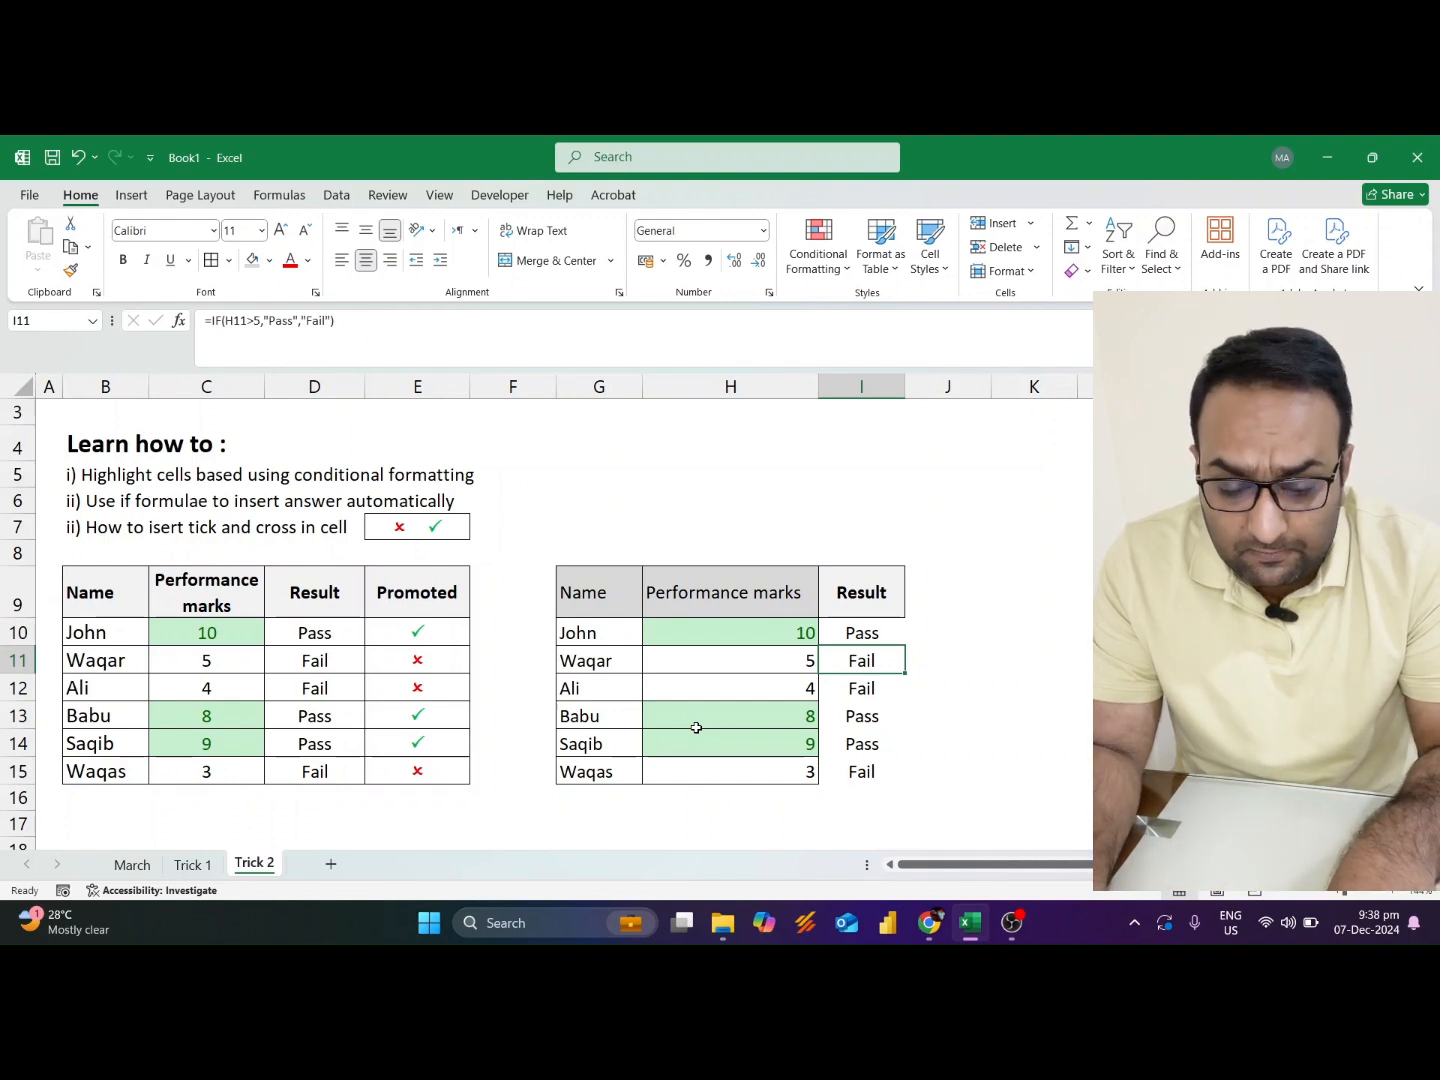
key("Left")
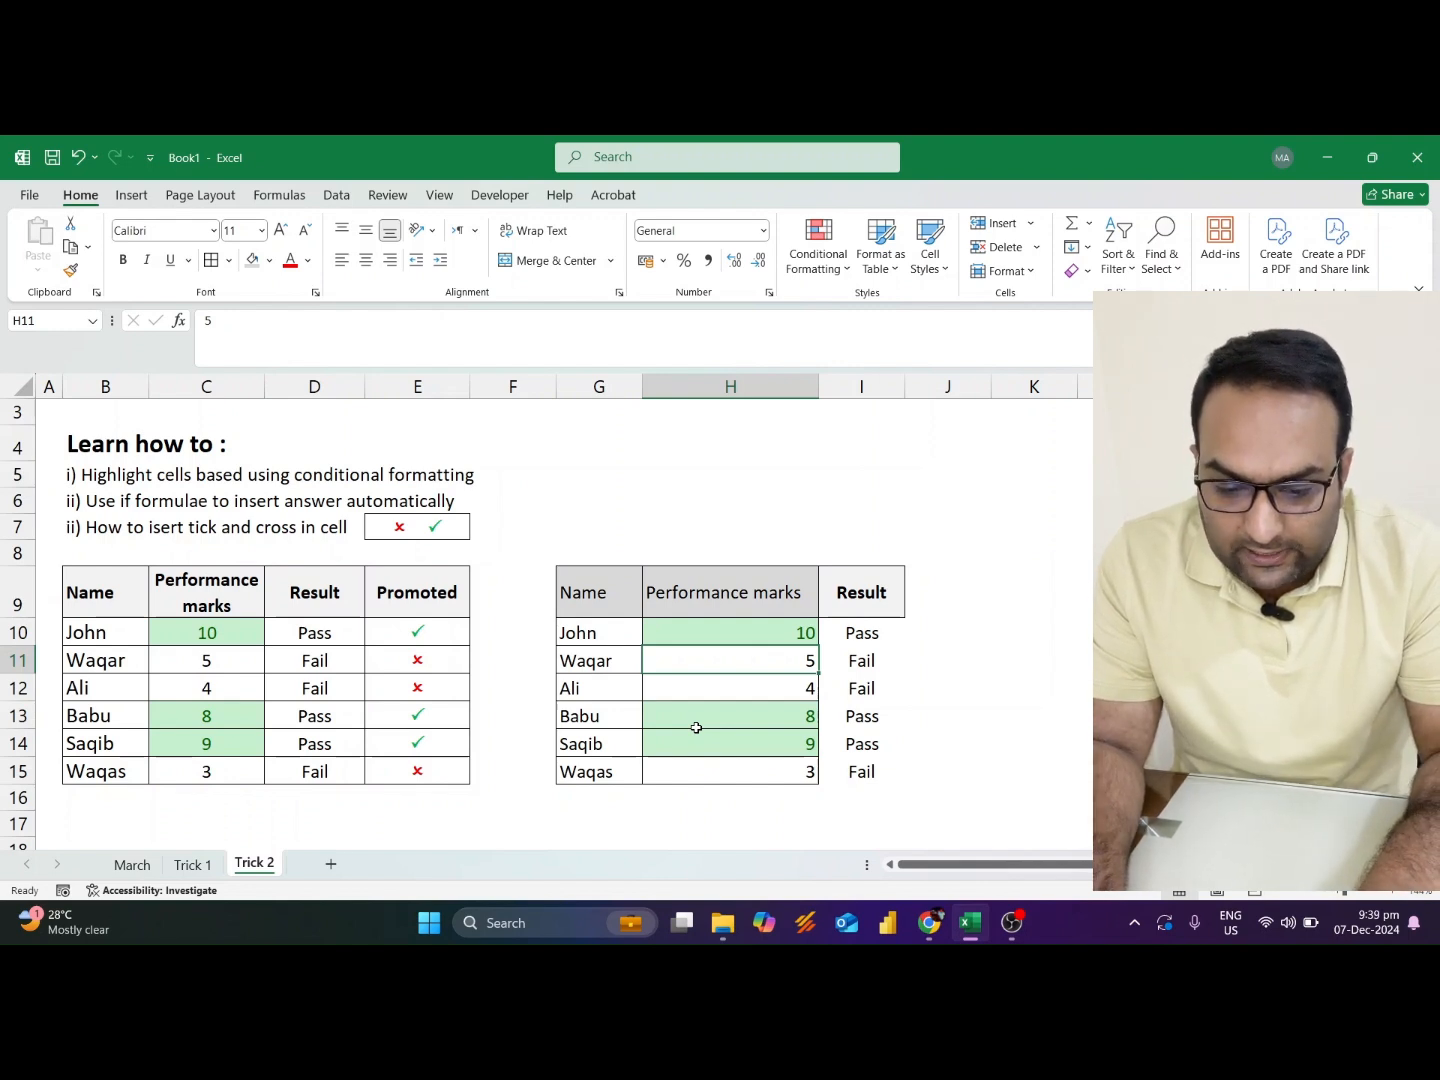
key("Right")
key("Up")
key("Up")
key("Down")
key("ctrl+shift+Down")
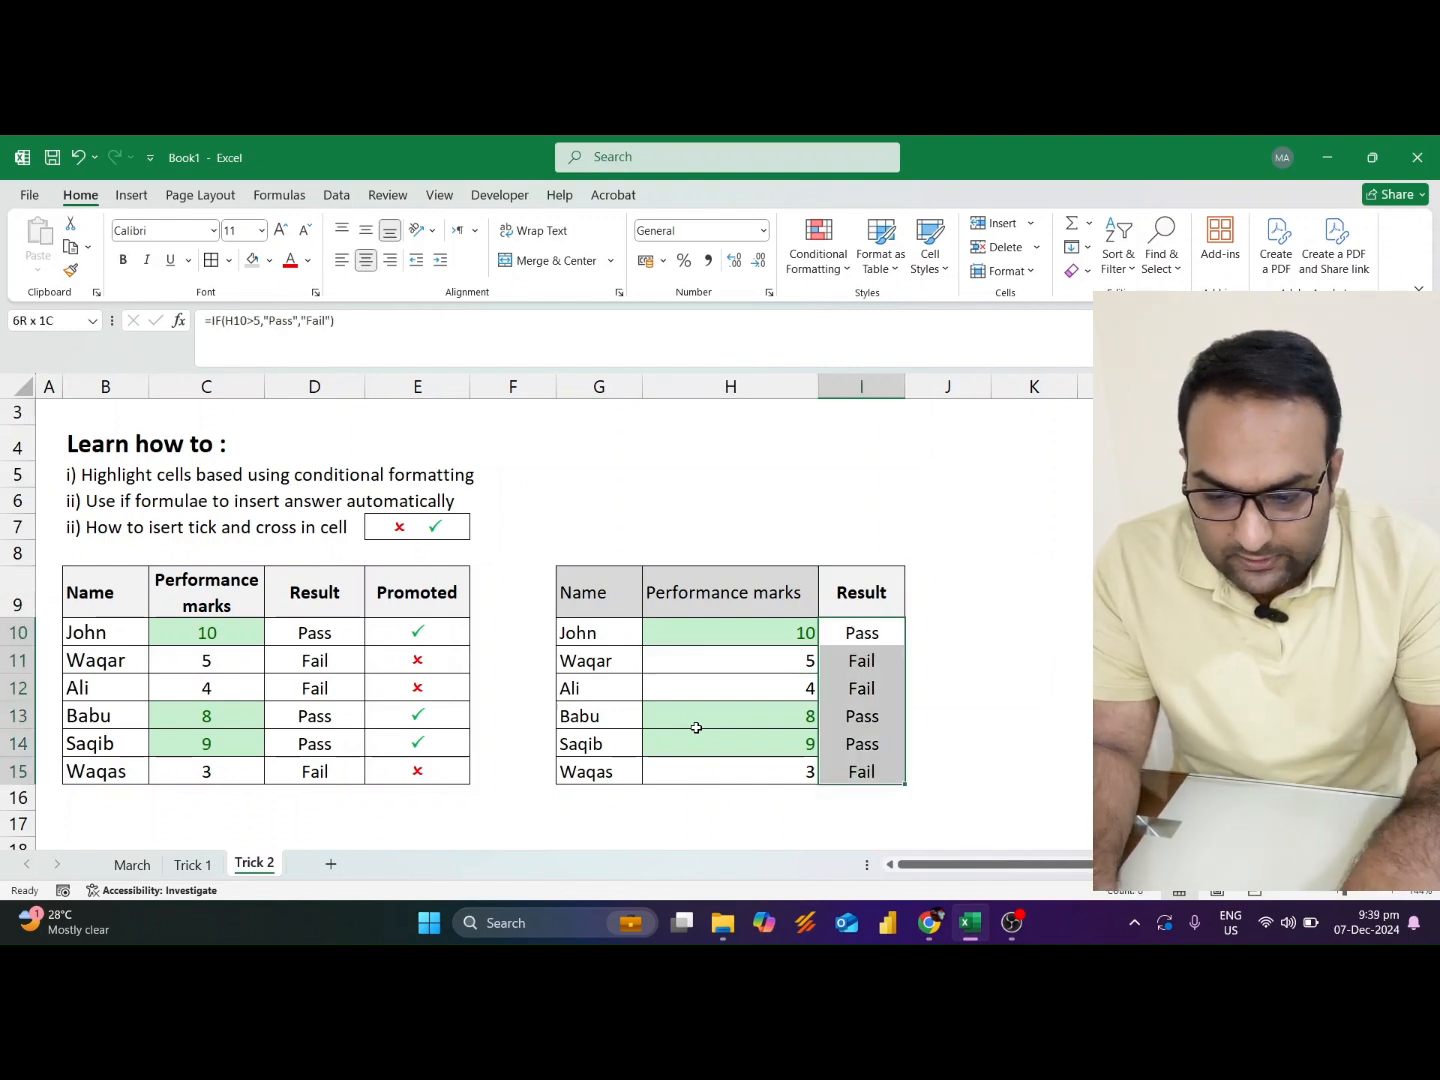
Inspect the underlying content of the tick cell E10 in the original table's Promoted column without changing it
key("Left")
key("Left")
key("Left")
key("Left")
key("F2")
key("Return")
key("Up")
key("Up")
key("Right")
key("Right")
key("Right")
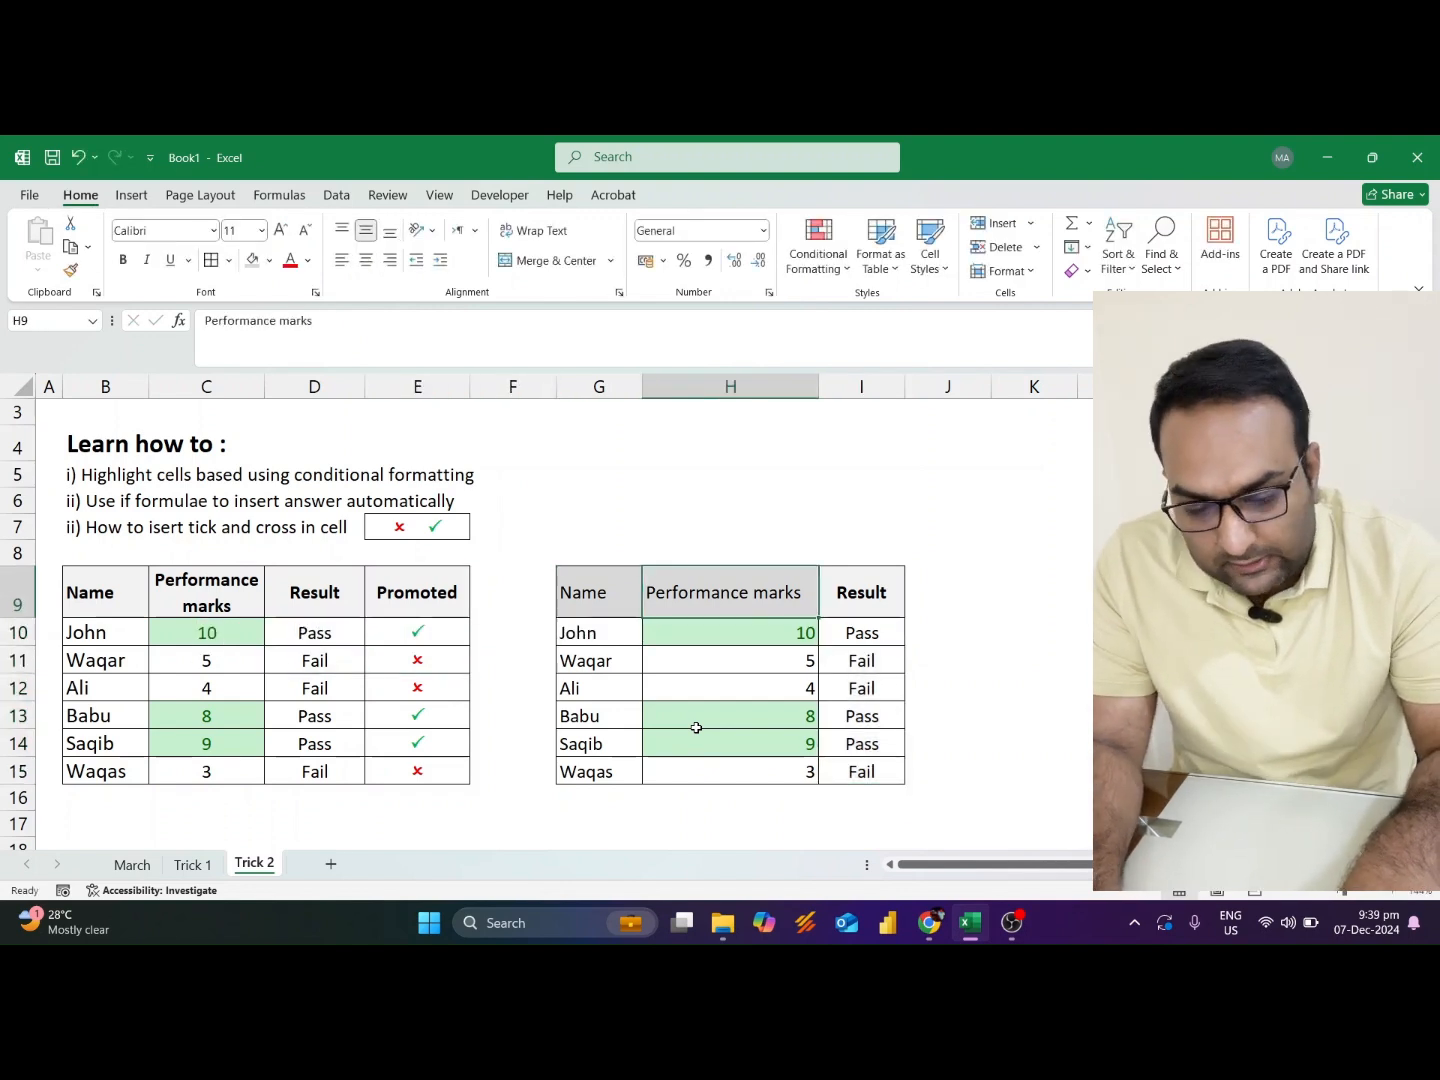
Enter the capital letter P in J10 and the capital letter O in J11 beside the Result column
key("Right")
key("Right")
key("Left")
key("Right")
key("Down")
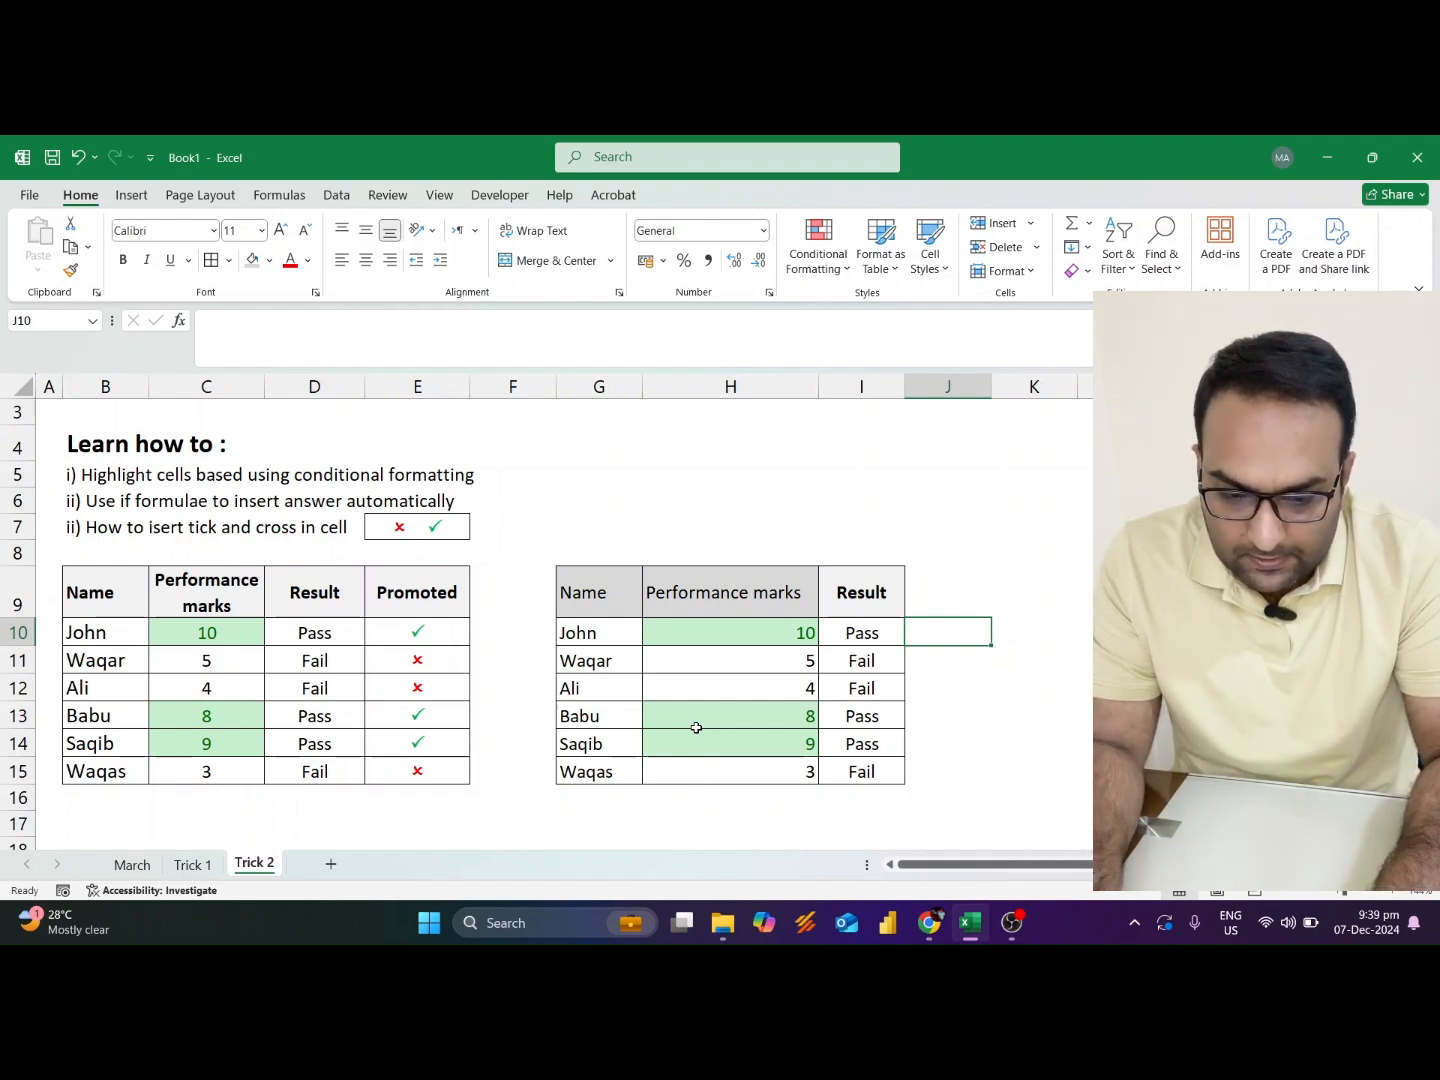
type("P")
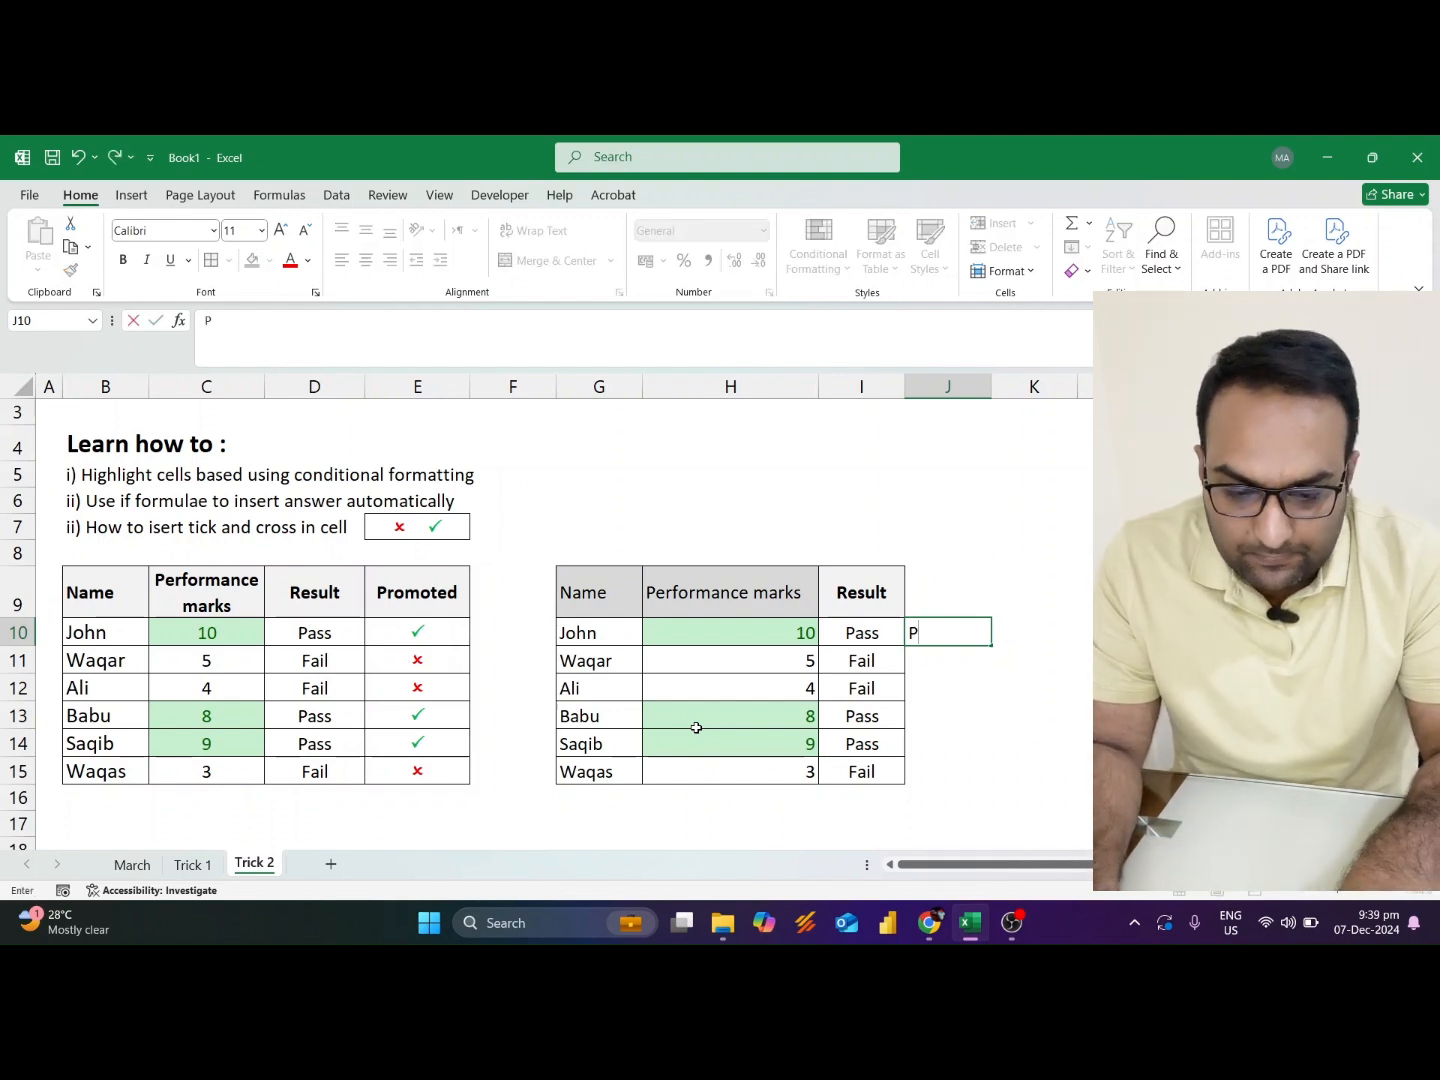
key("Return")
key("Up")
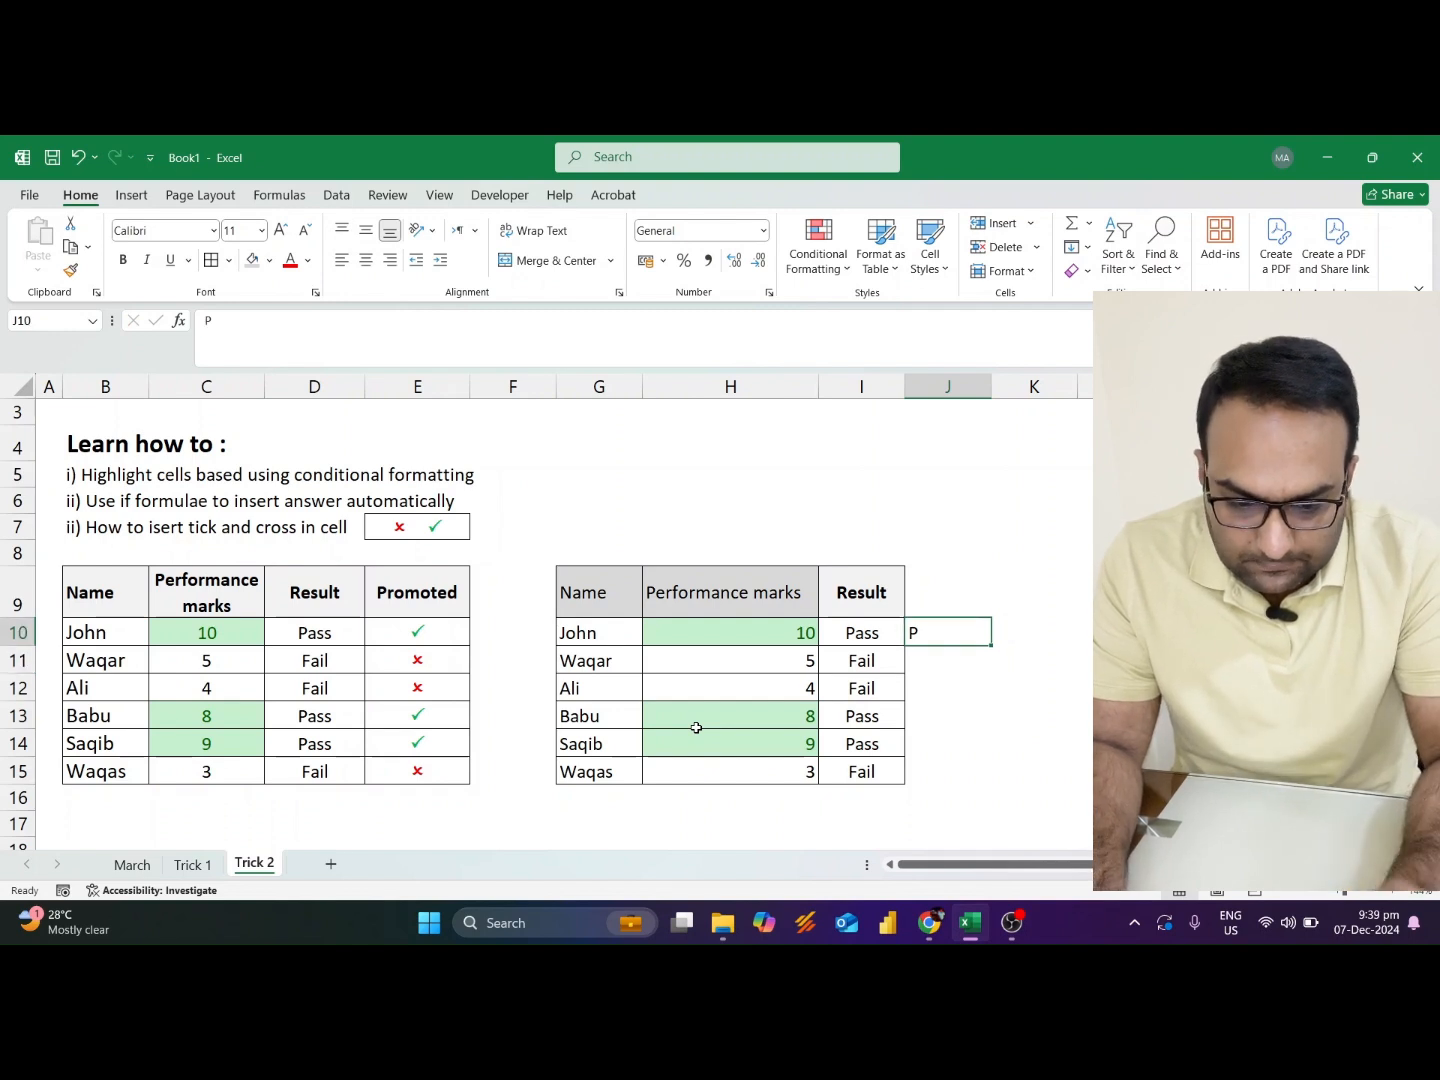
key("Down")
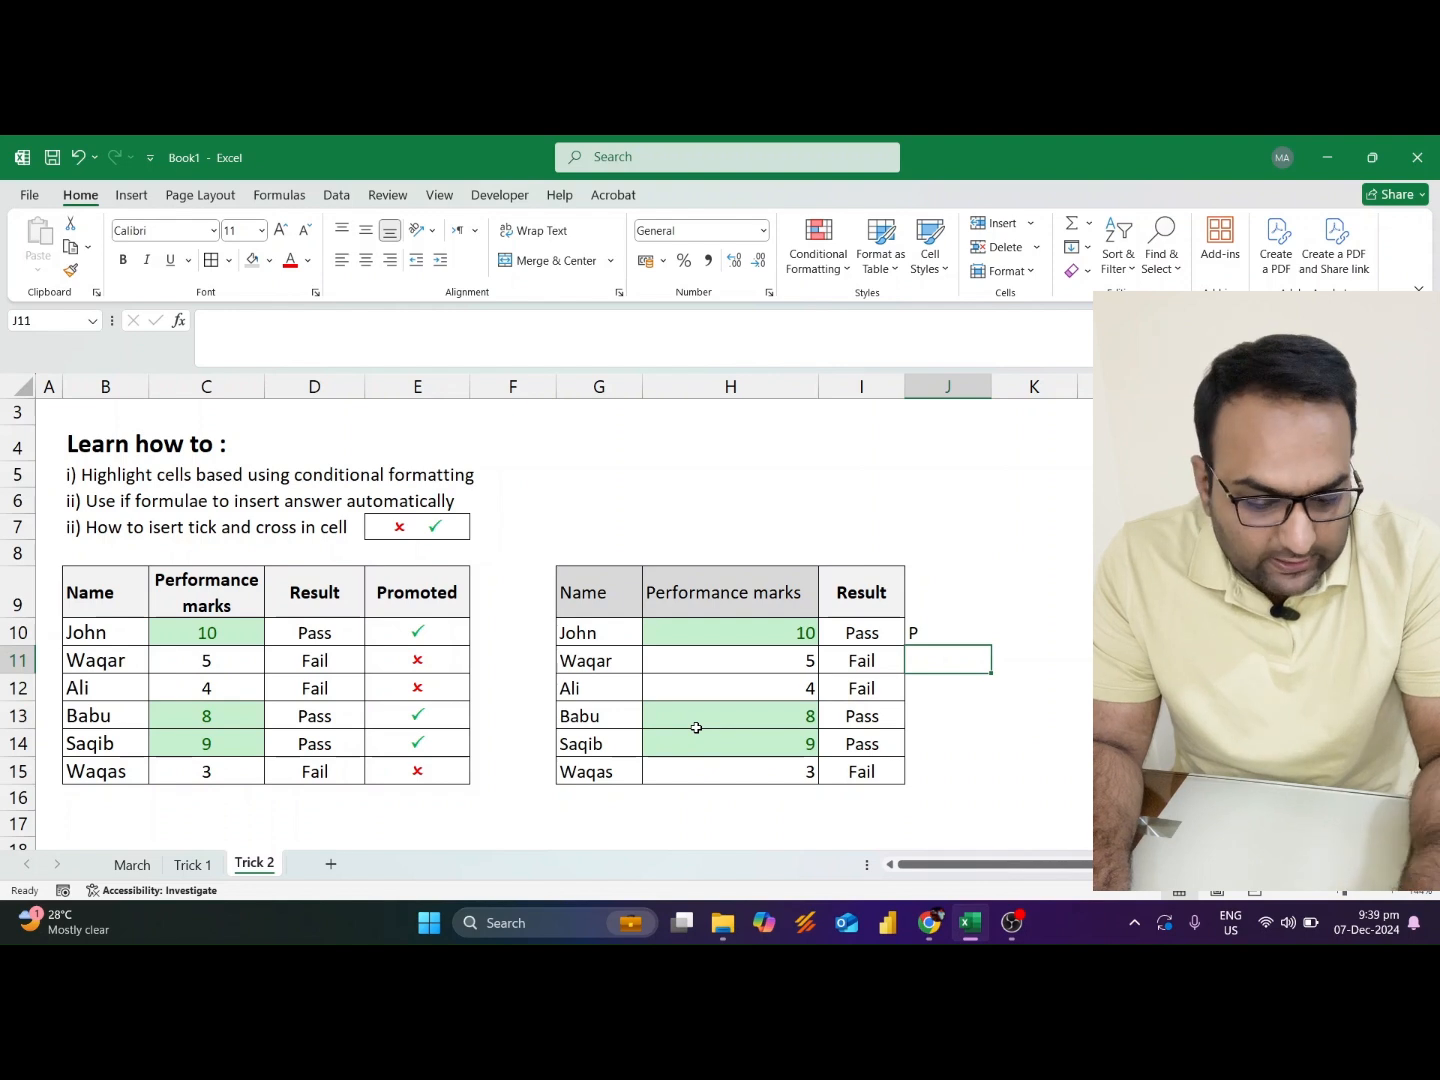
type("O")
key("Return")
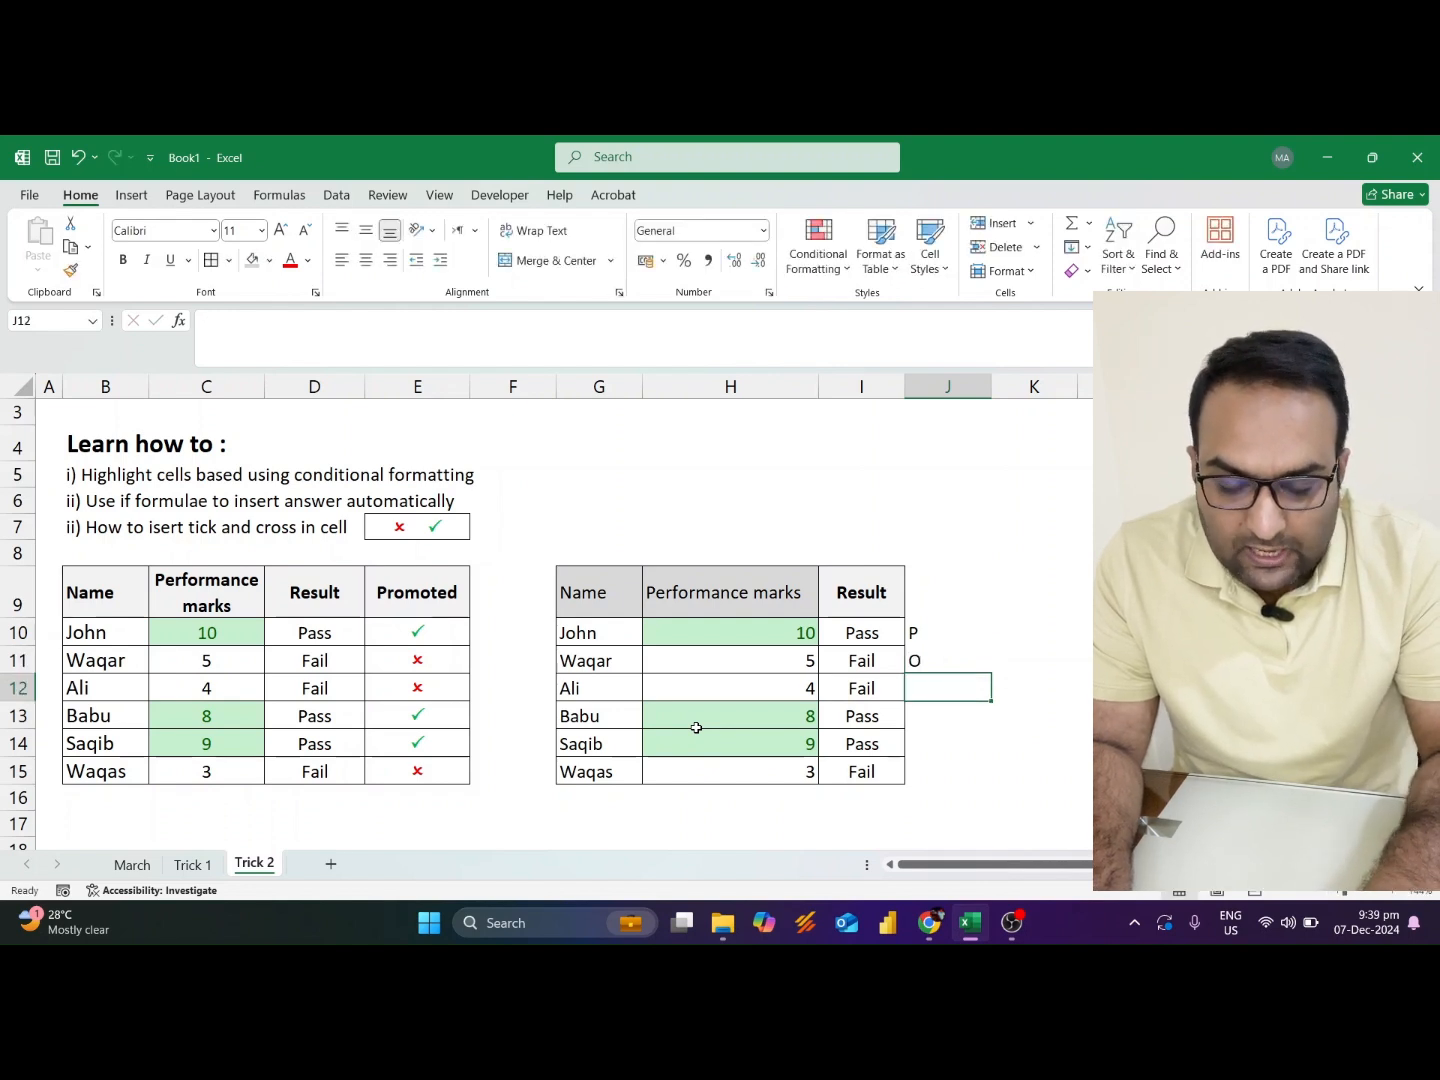
key("Up")
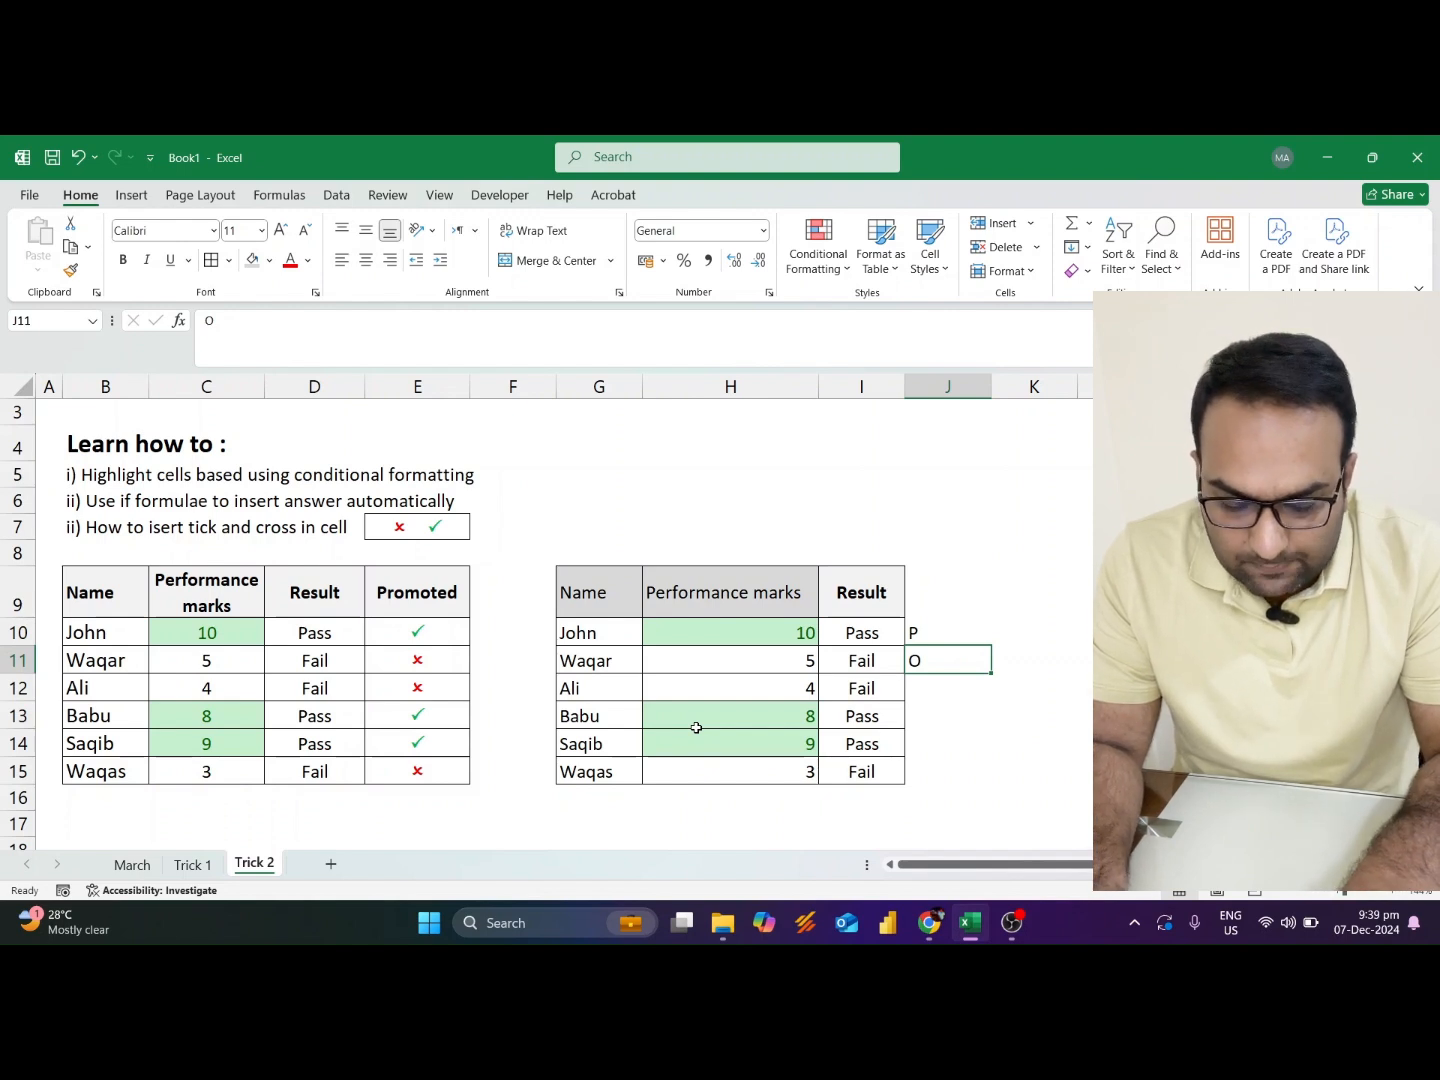
Set the font of the entire column J to Wingdings 2 to turn the letters into tick and cross symbols
key("Up")
key("ctrl+space")
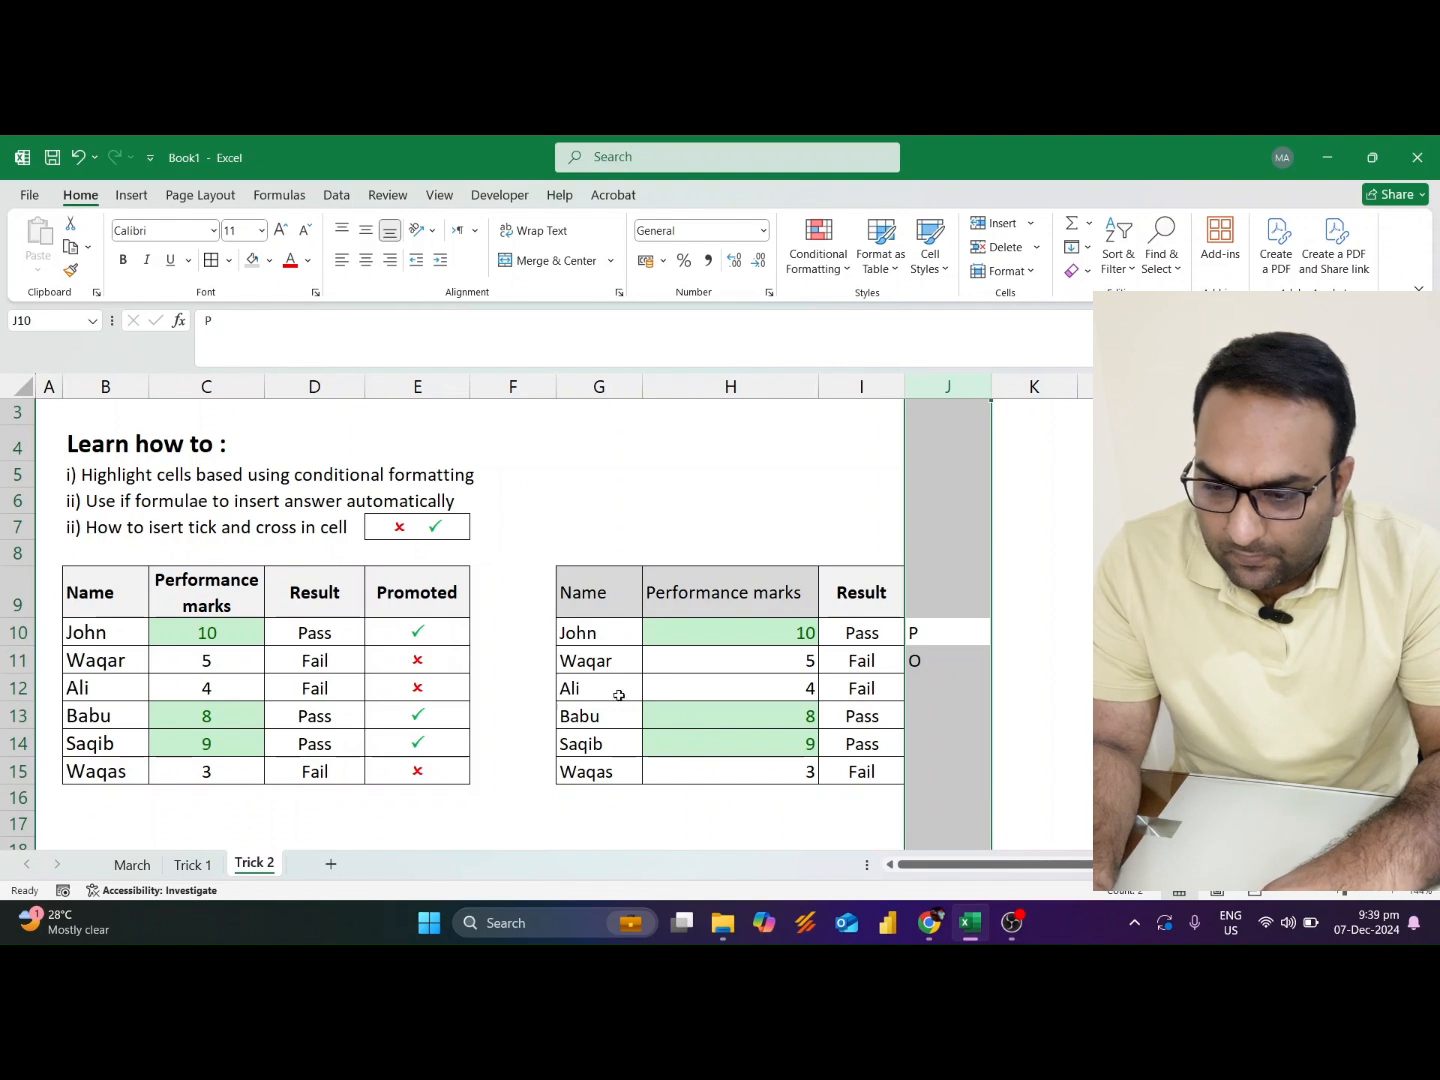
left_click(175, 230)
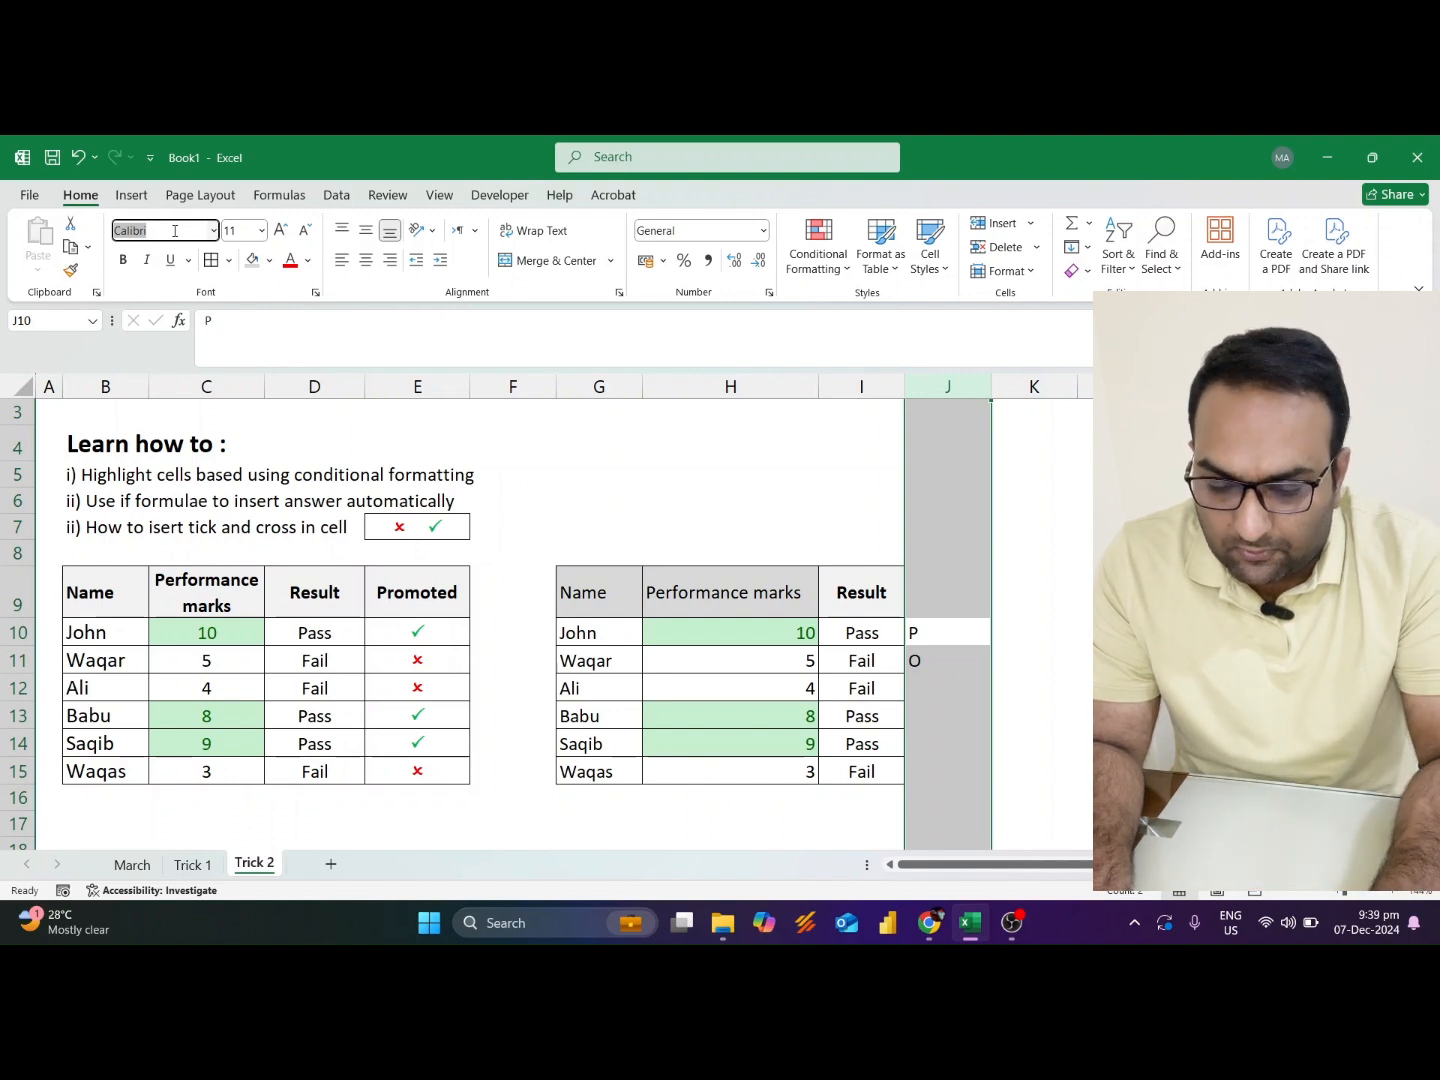
type("Wingdin")
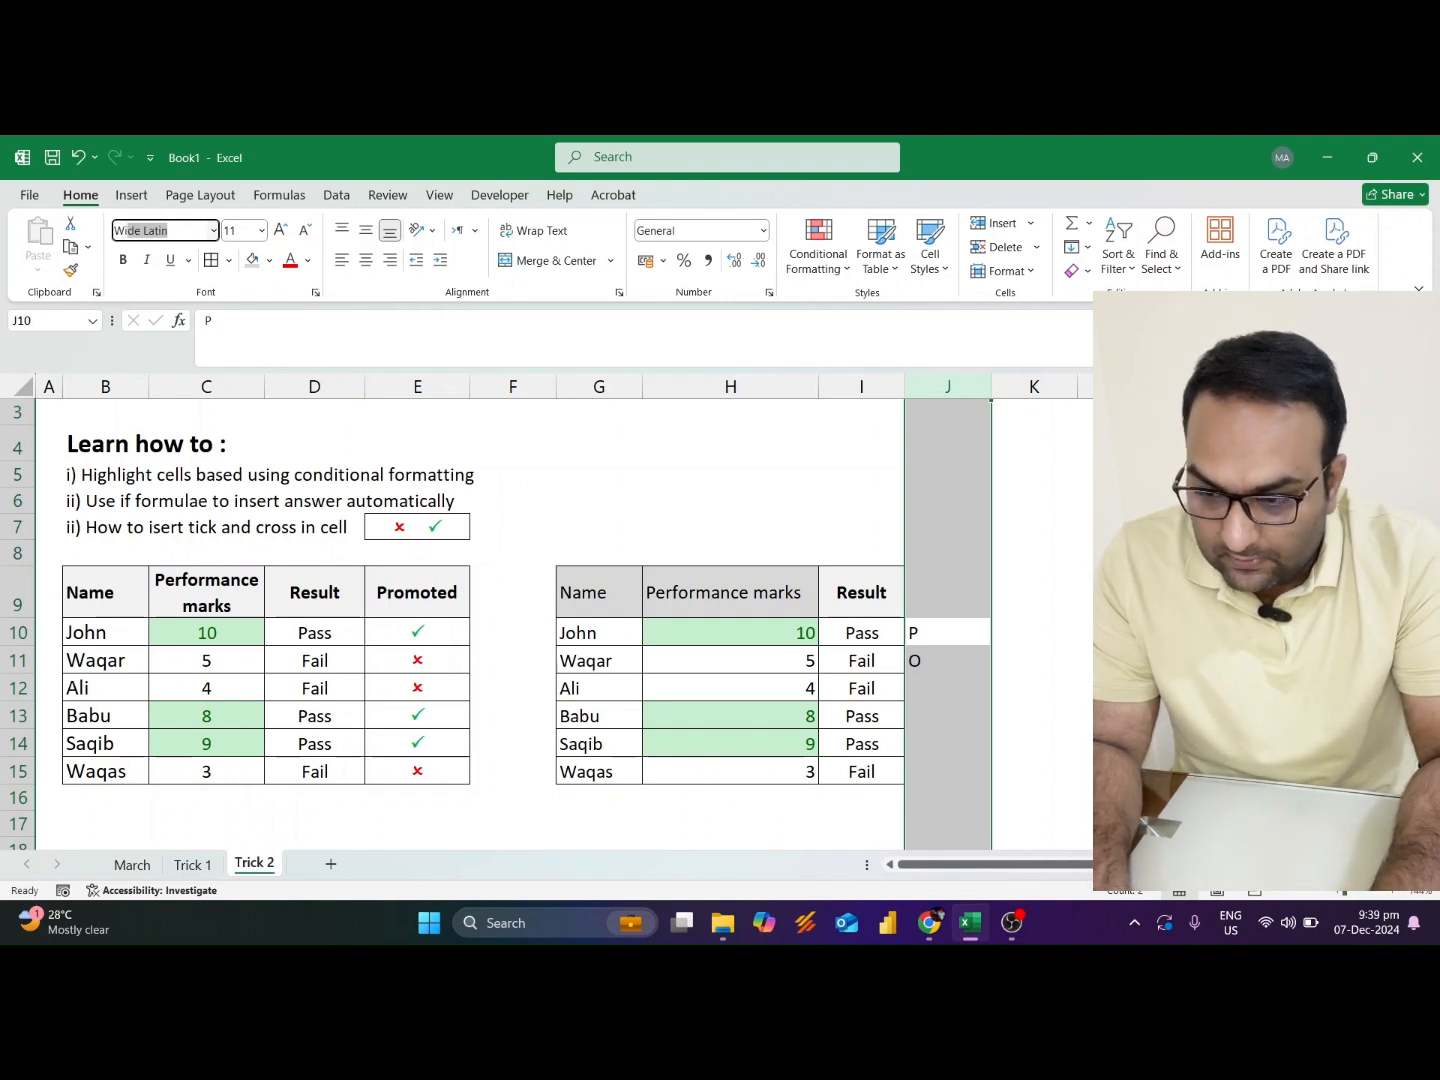
type("g")
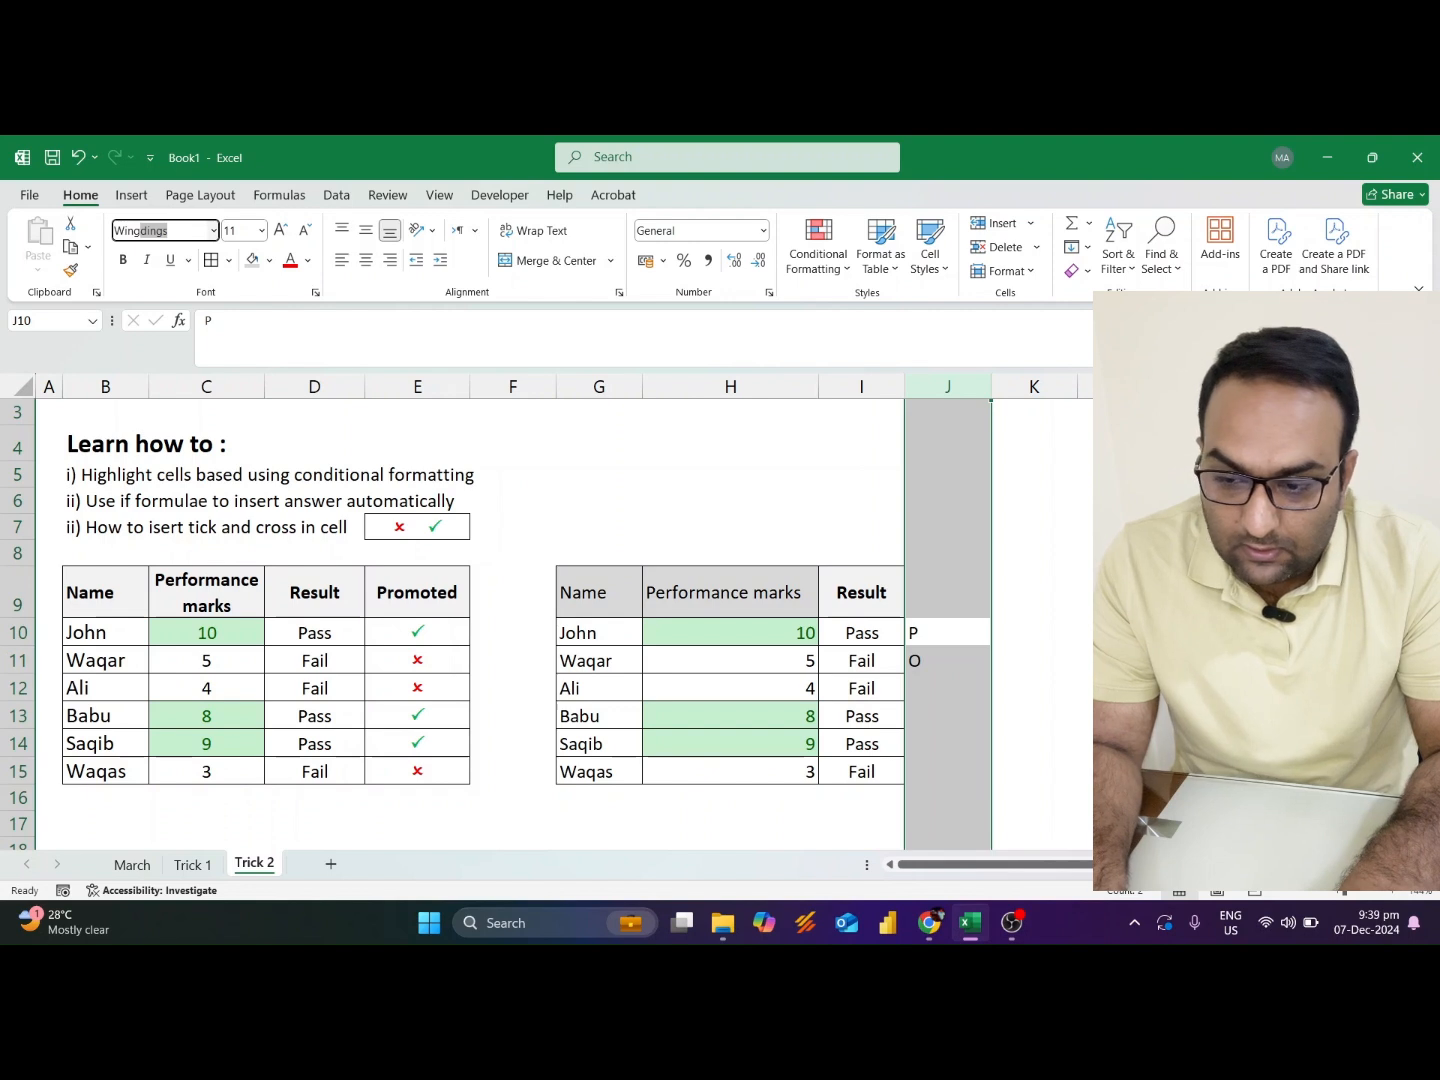
key("Right")
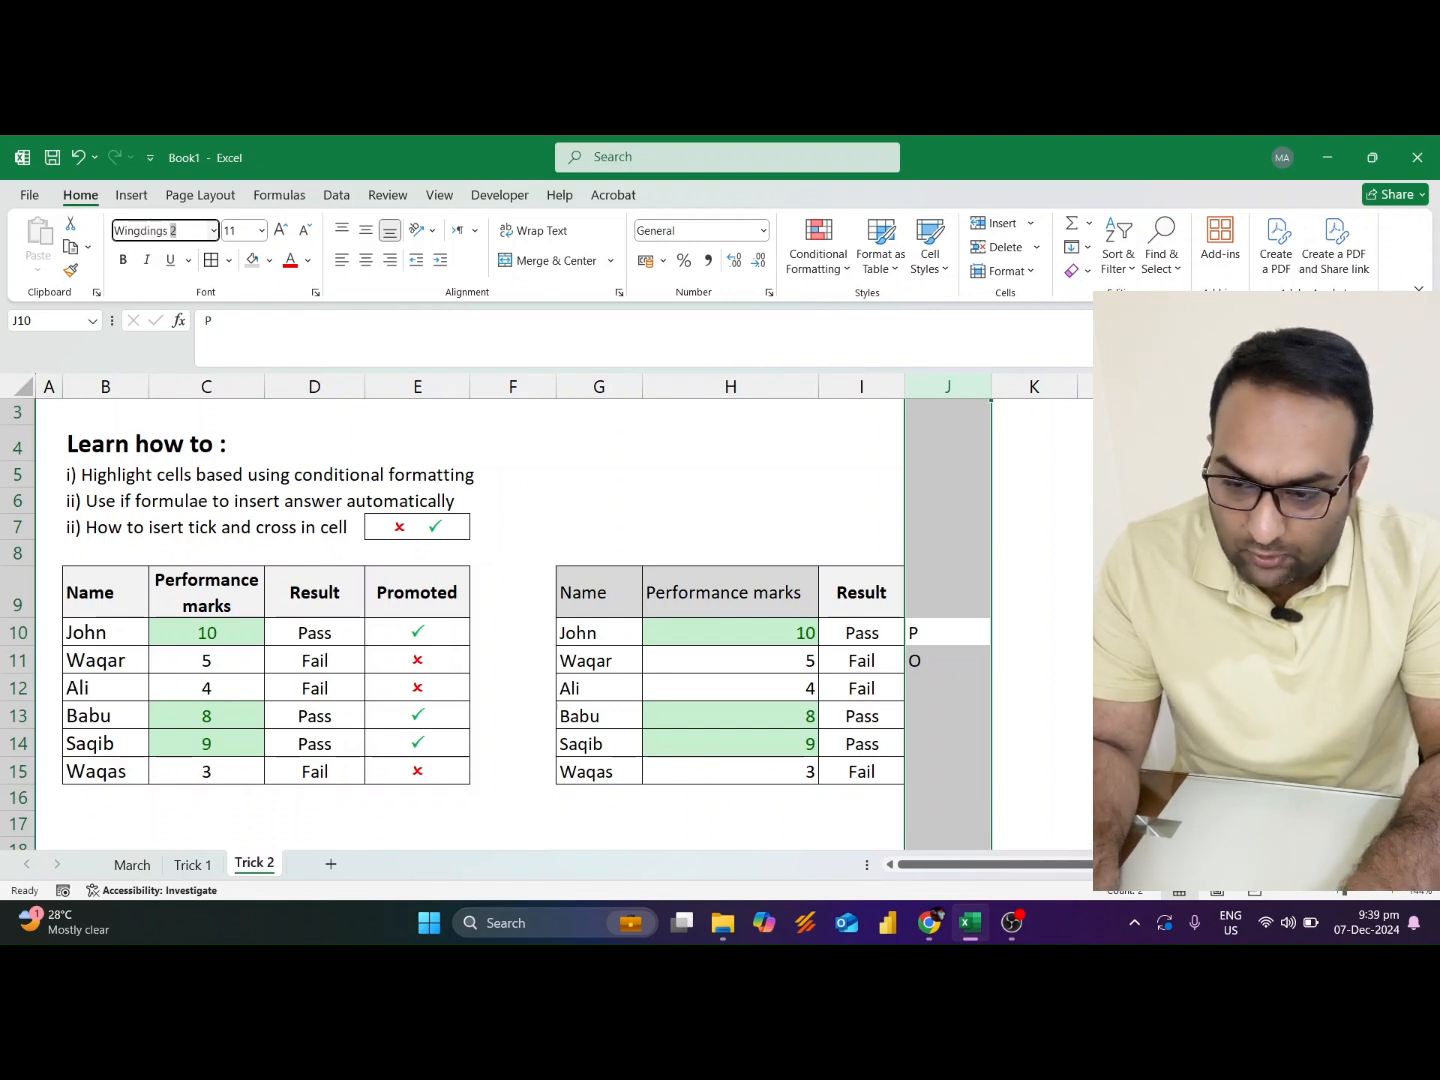
key("Return")
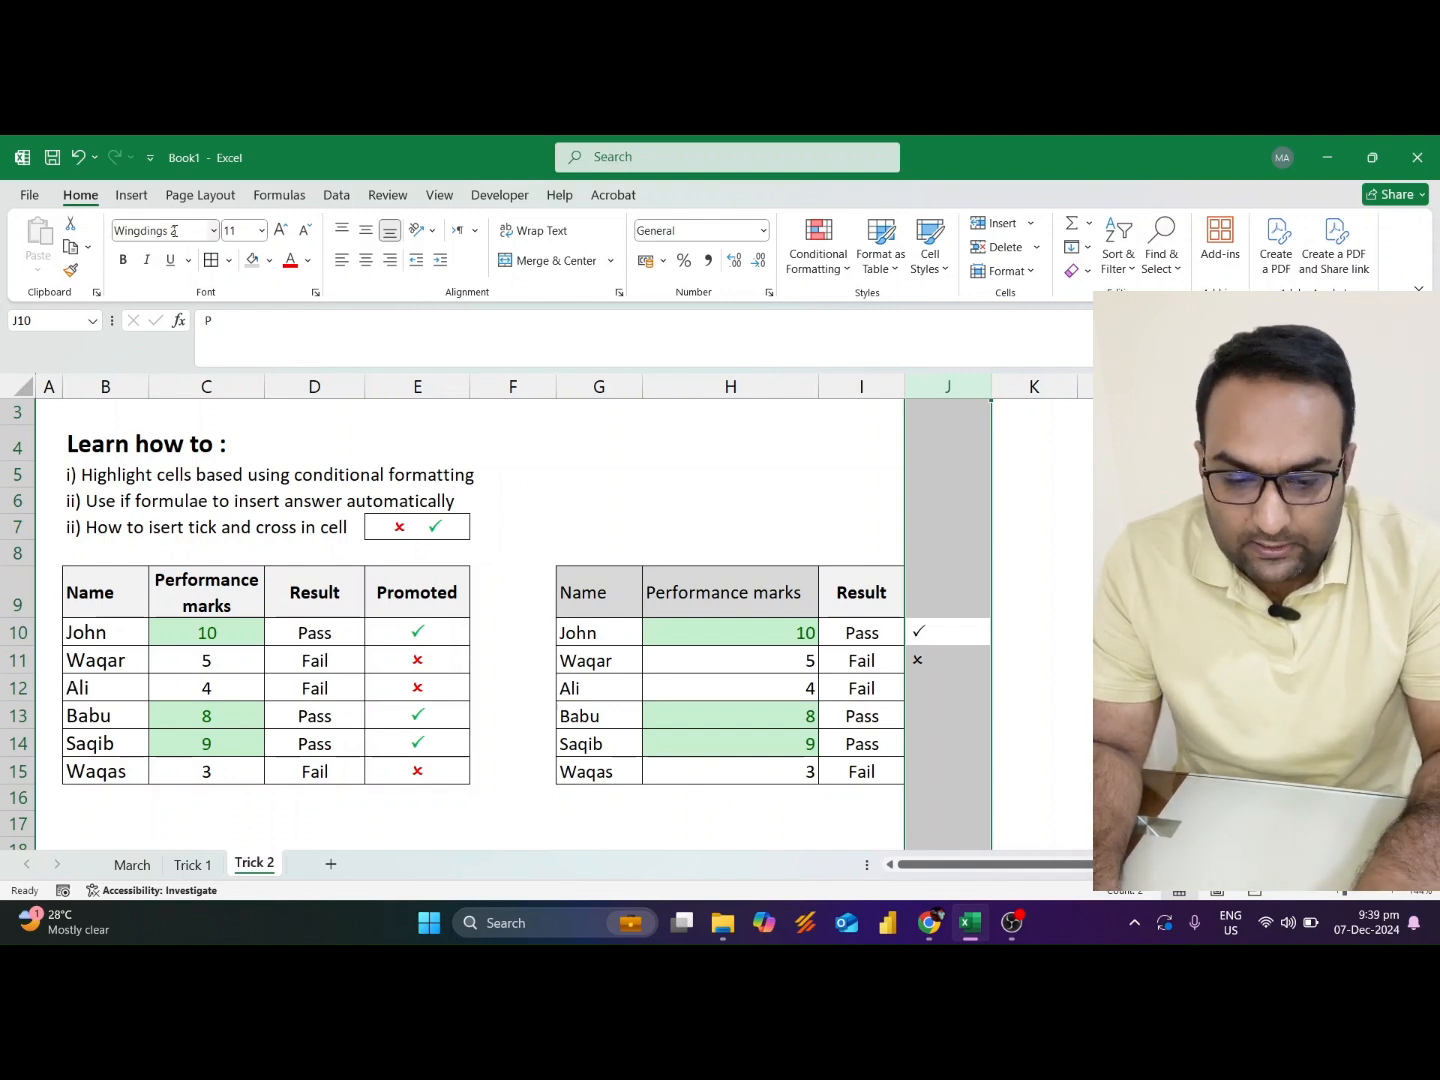
Delete the sample tick and cross from J10 and J11, and return to the header cell J9
key("Down")
key("Down")
key("Up")
key("Up")
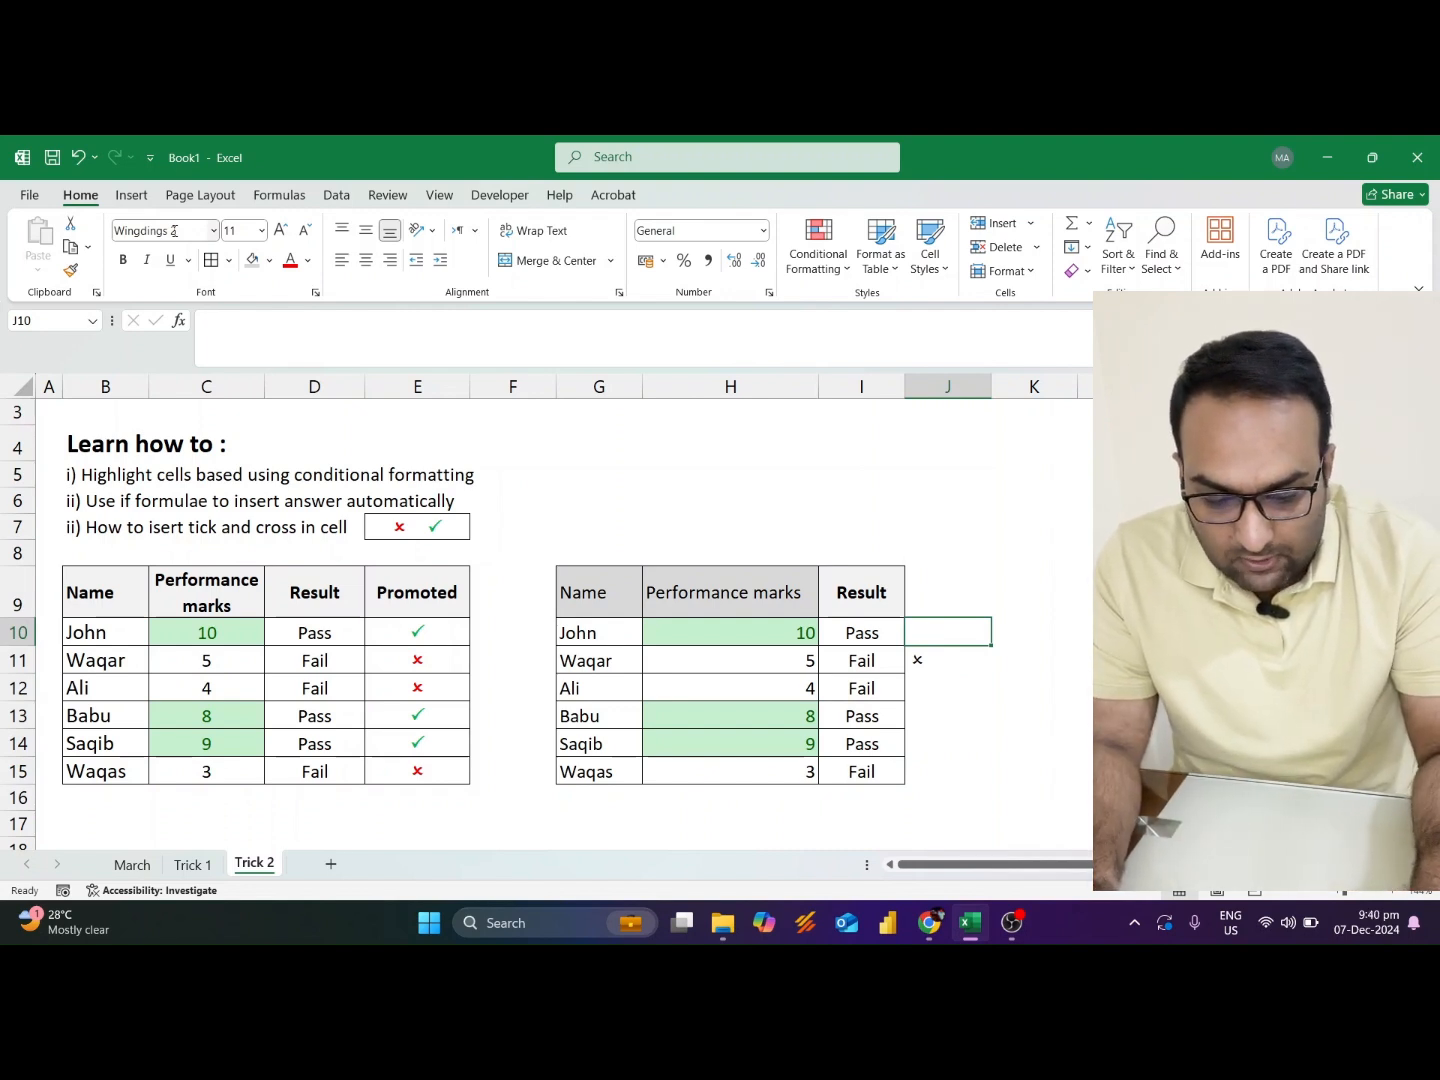
key("Down")
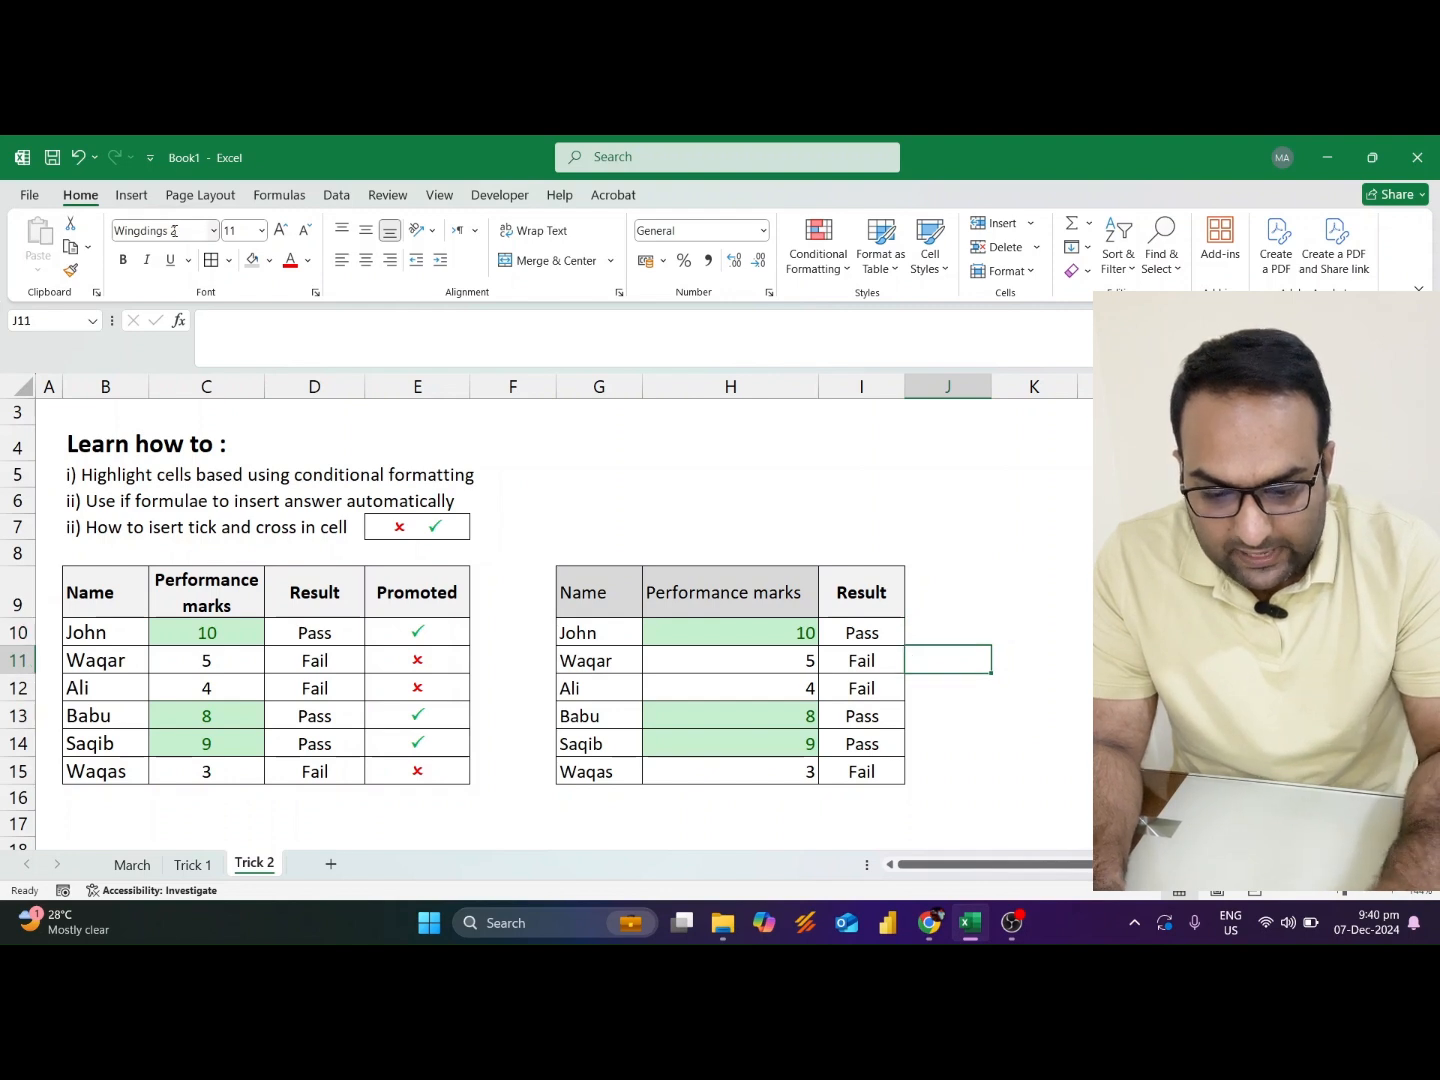
key("Up")
key("Up")
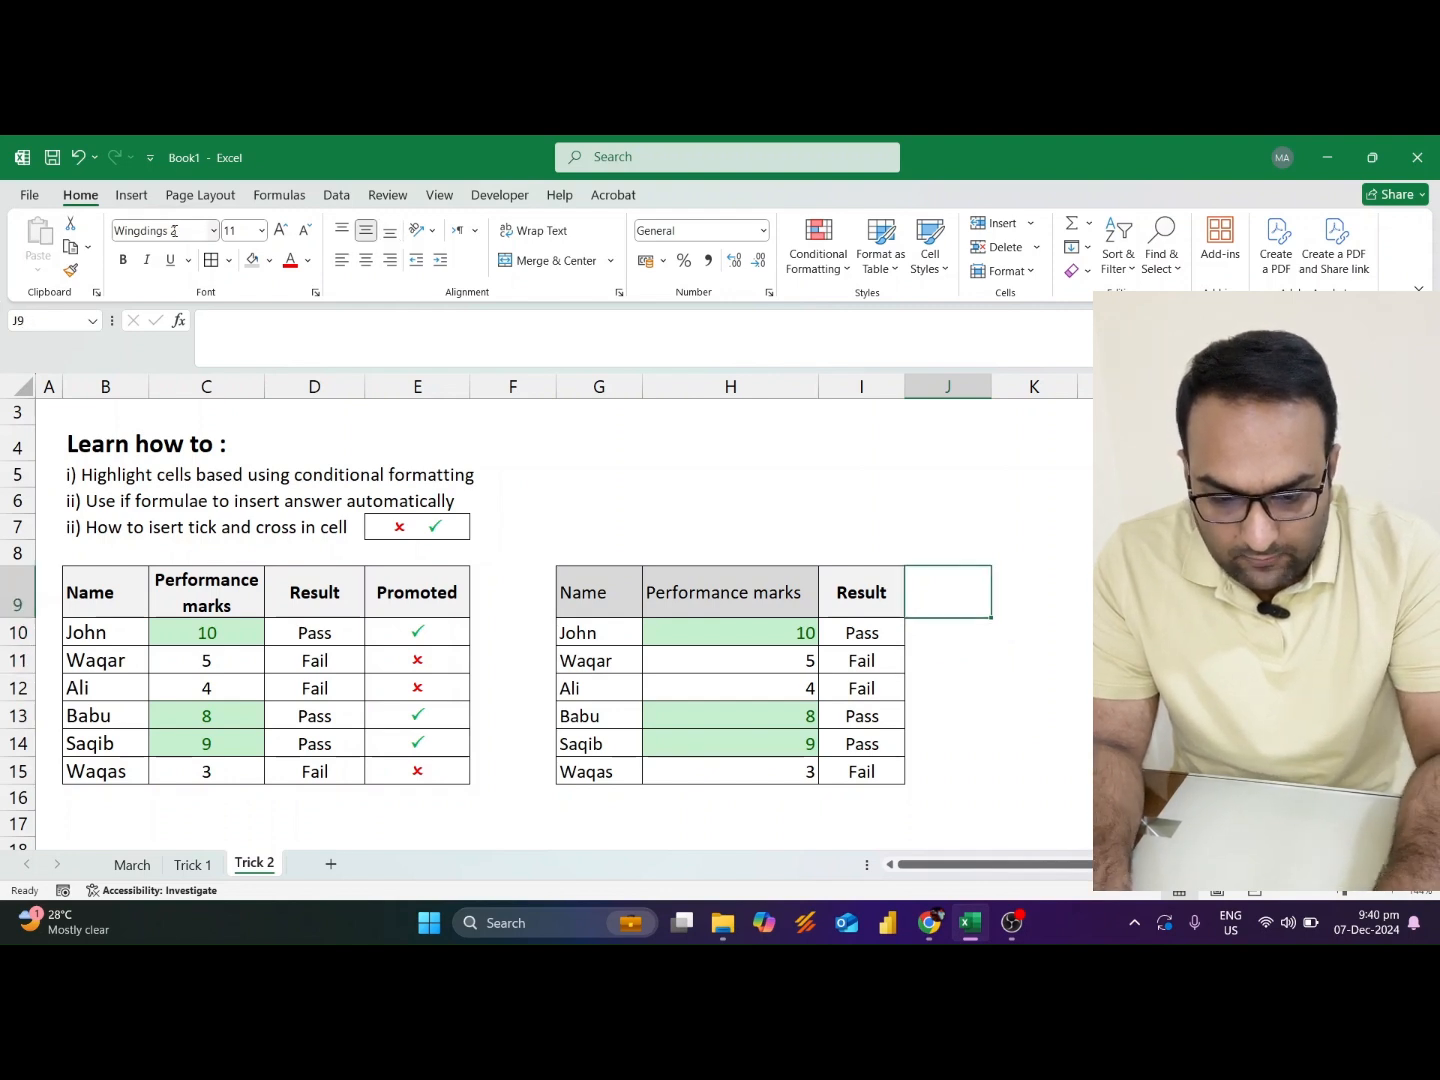
key("Down")
type("=i")
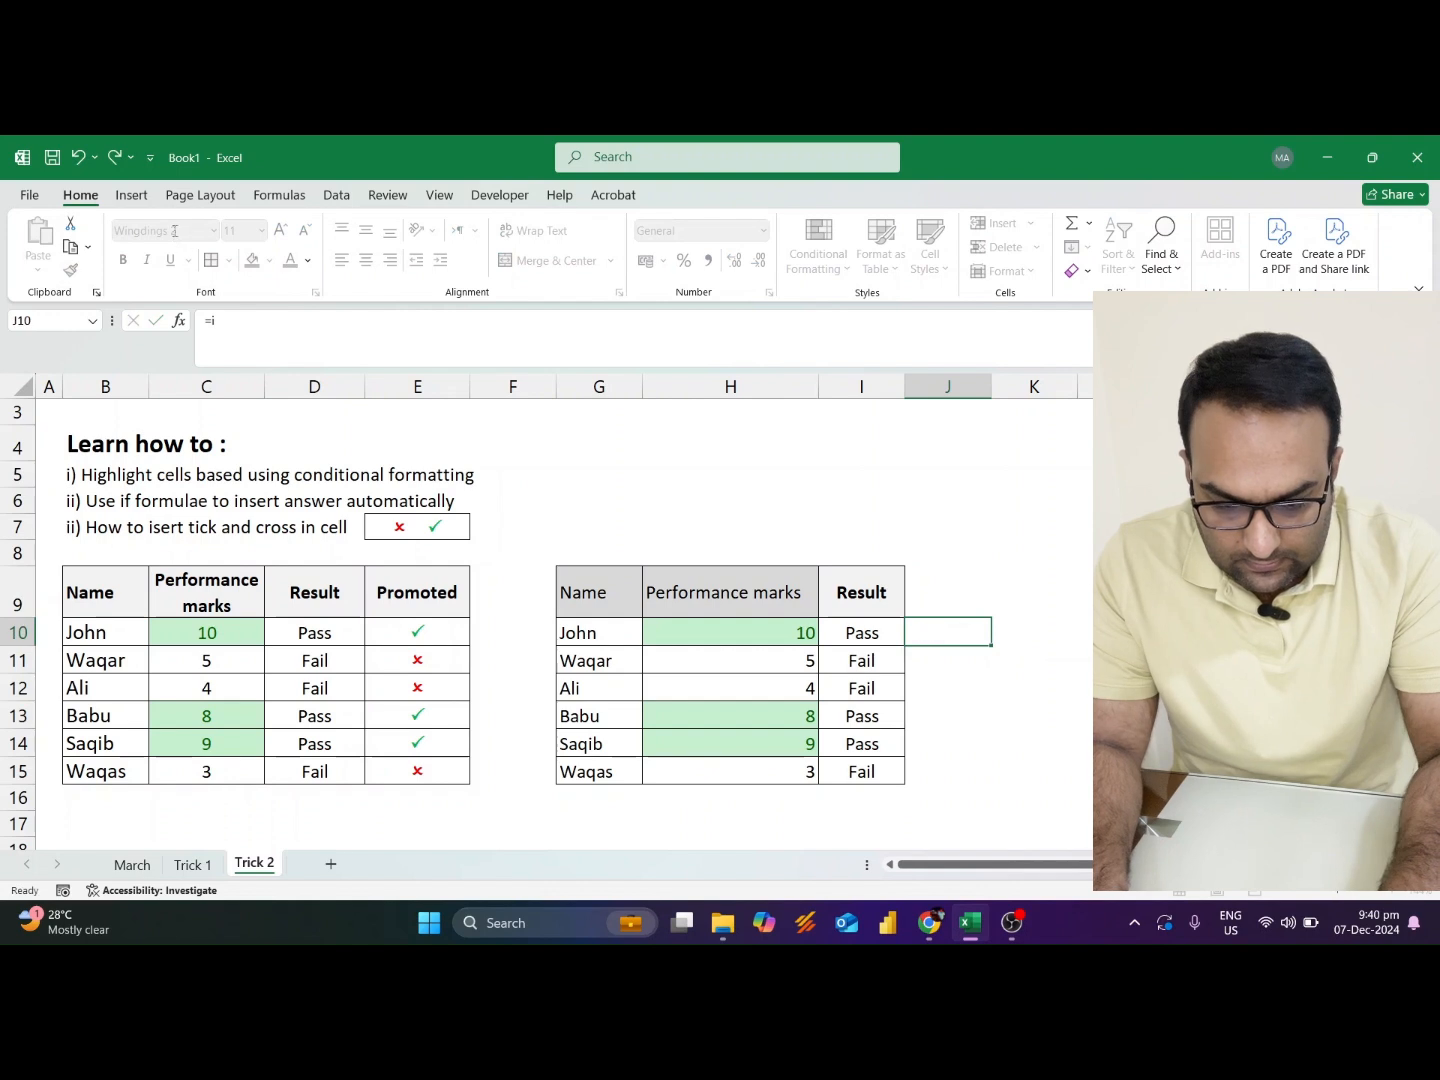
key("Escape")
type("=i")
key("Escape")
key("Escape")
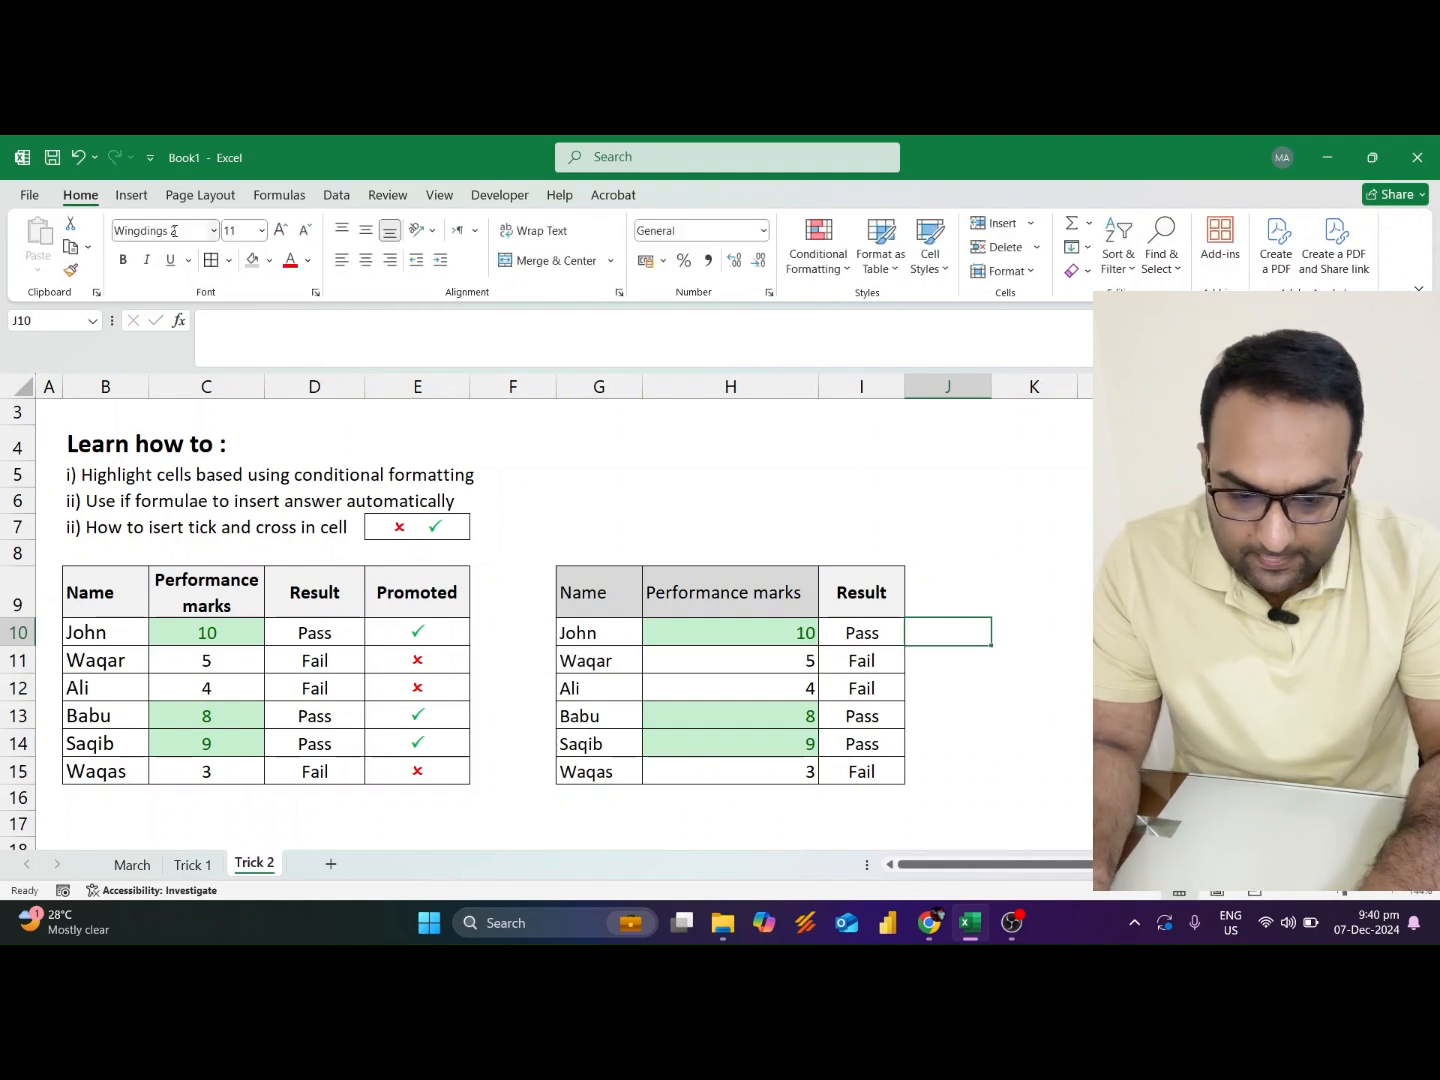
Set the font of the entire column J back to Calibri
key("ctrl+space")
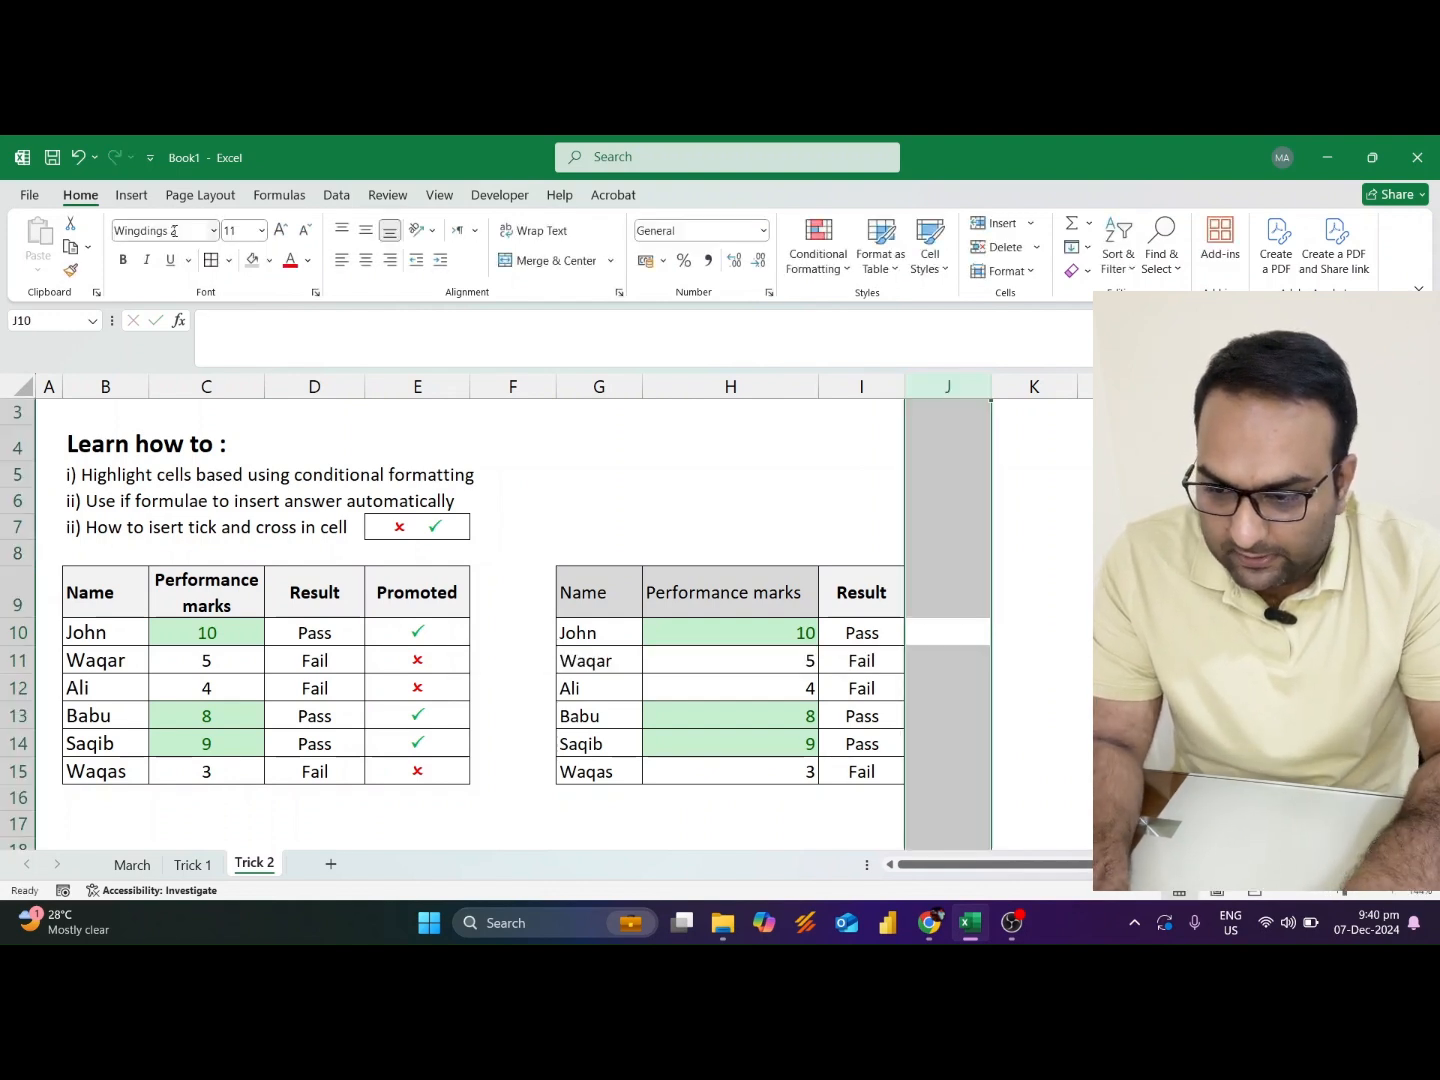
left_click(176, 232)
type("Calibri L")
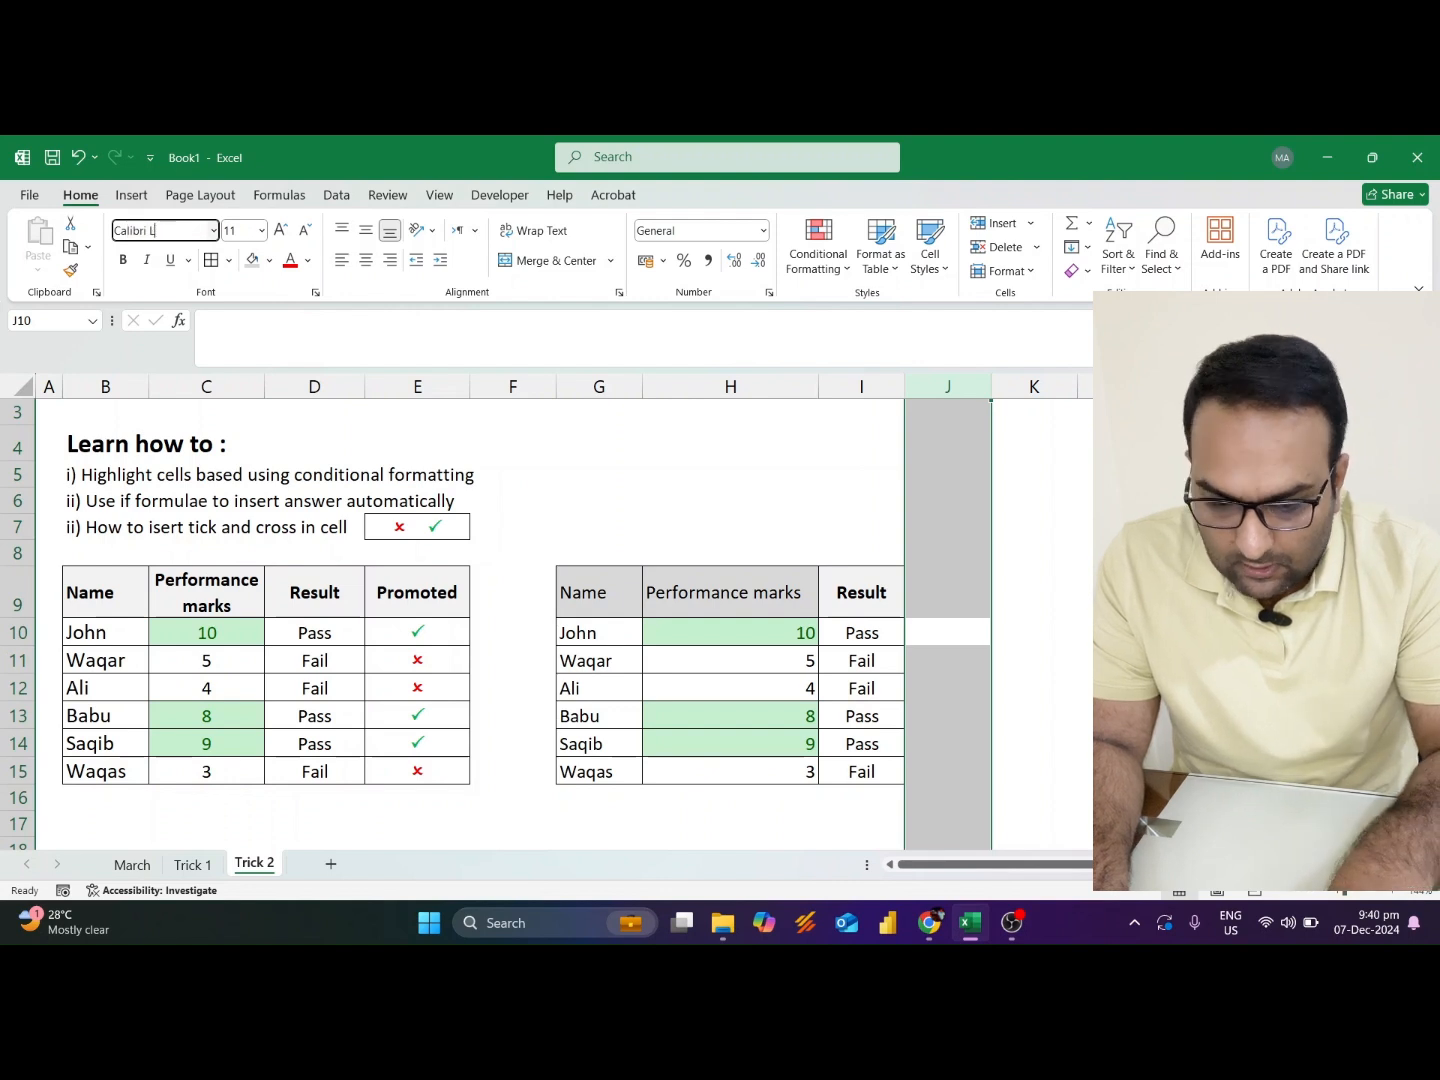
key("Return")
key("Up")
key("Down")
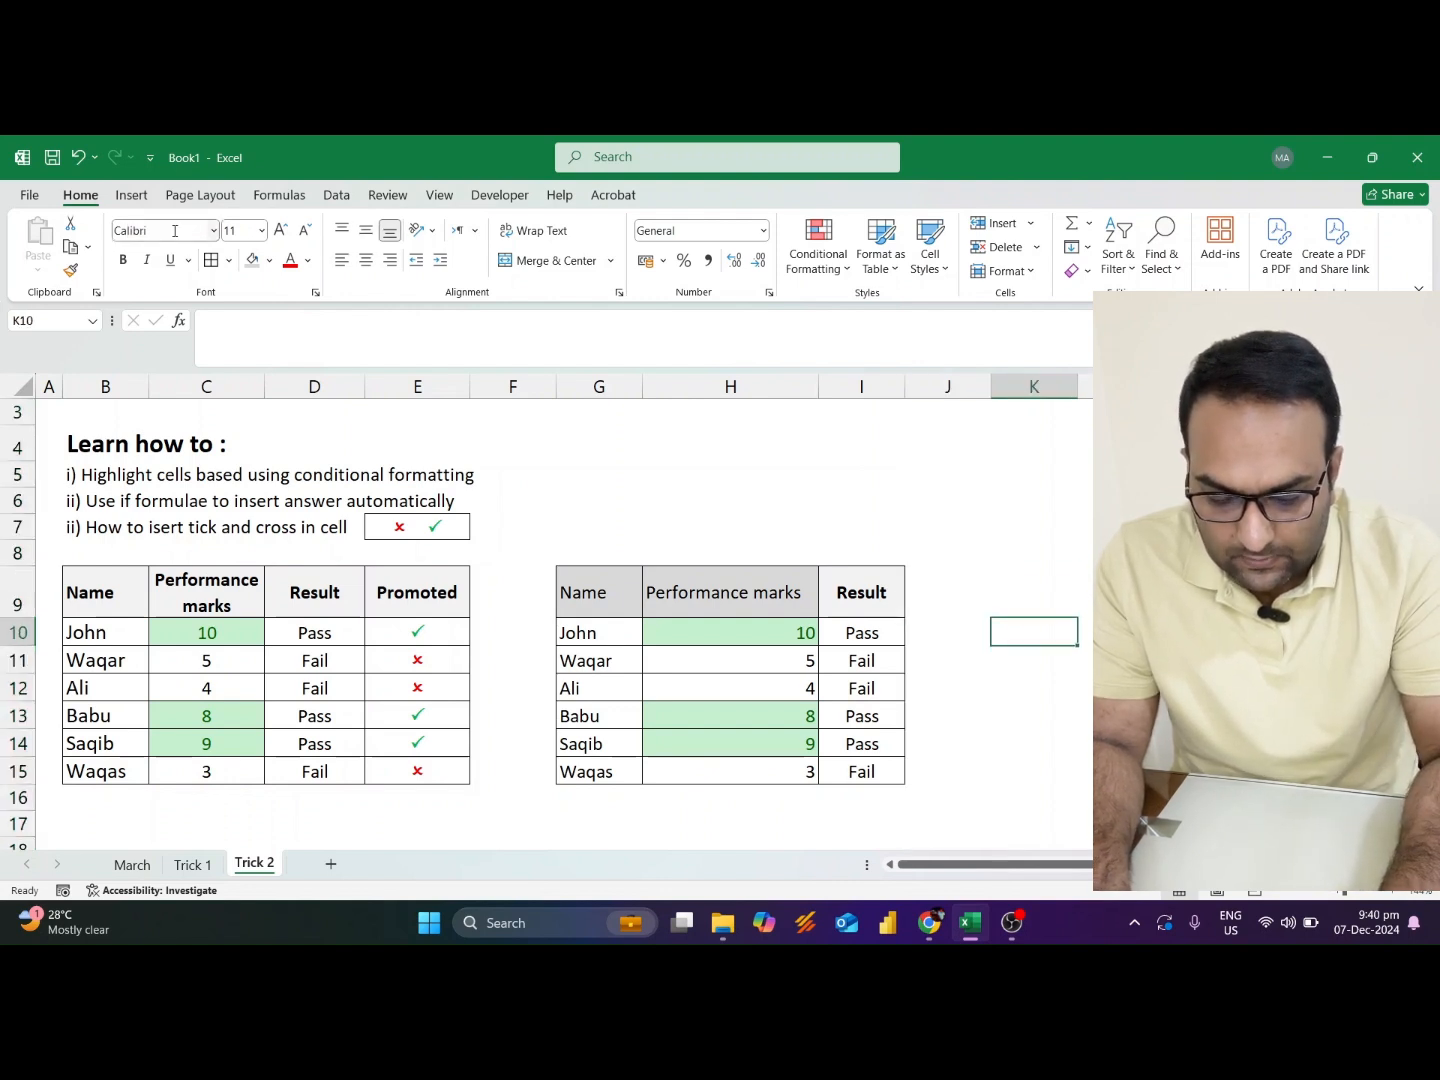
Enter the formula =IF(I10="Pass","P","O") in J10 beside John's result
type("=IF(")
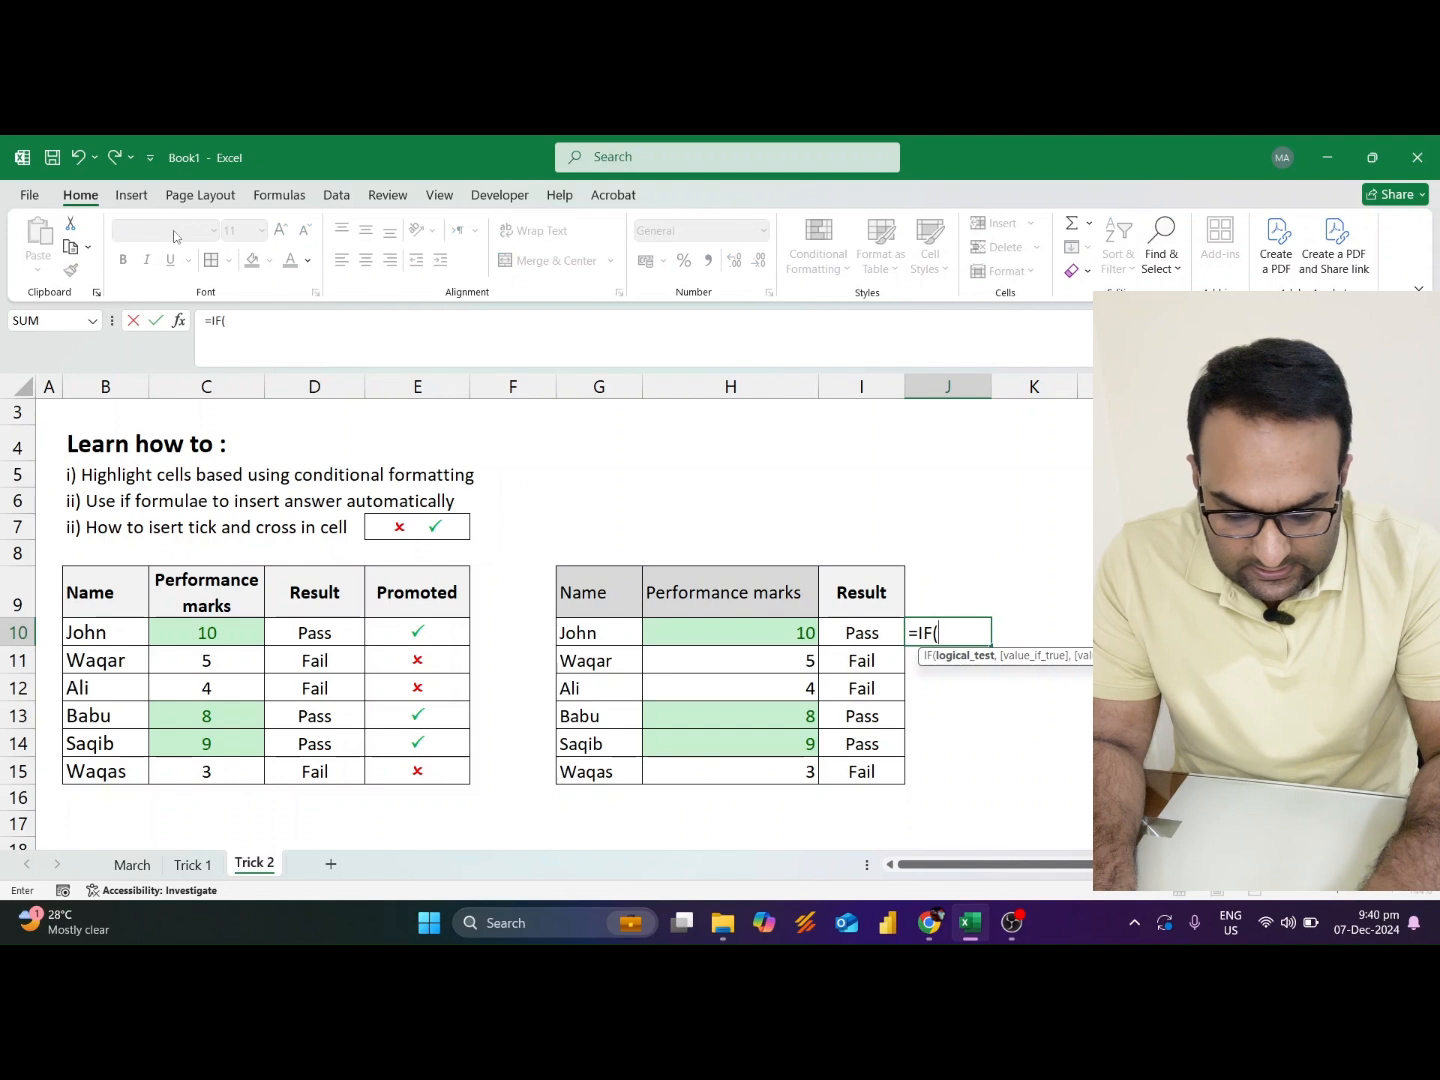
key("Left")
type("=")
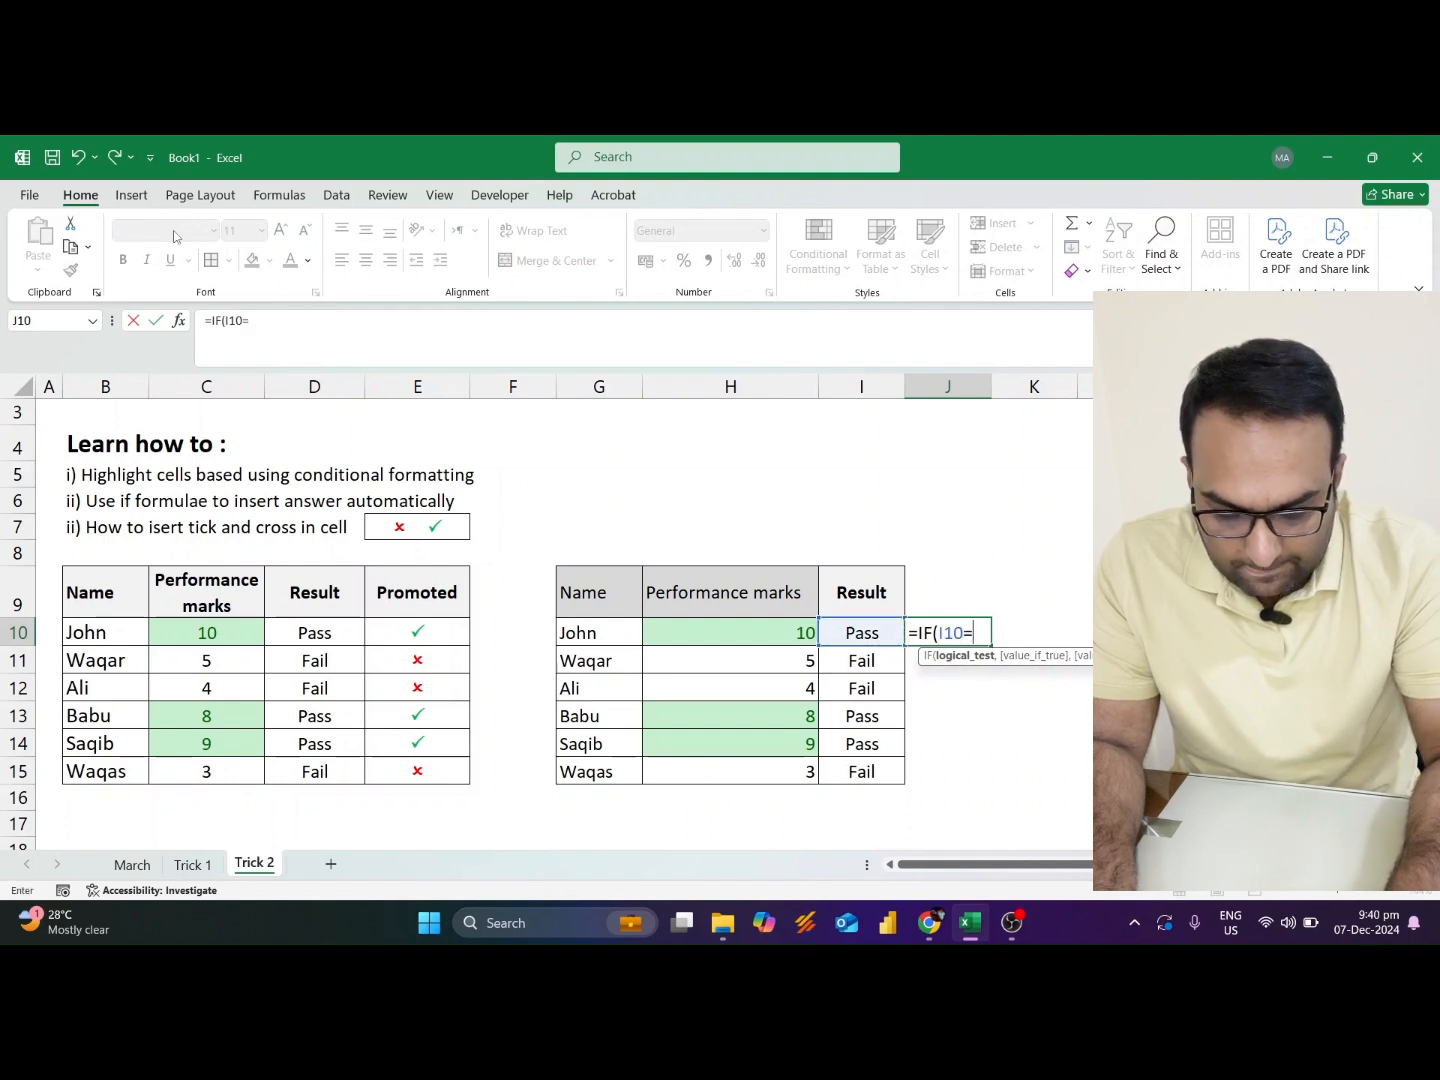
type("\"pass")
key("BackSpace")
key("BackSpace")
key("BackSpace")
key("BackSpace")
key("BackSpace")
key("BackSpace")
key("BackSpace")
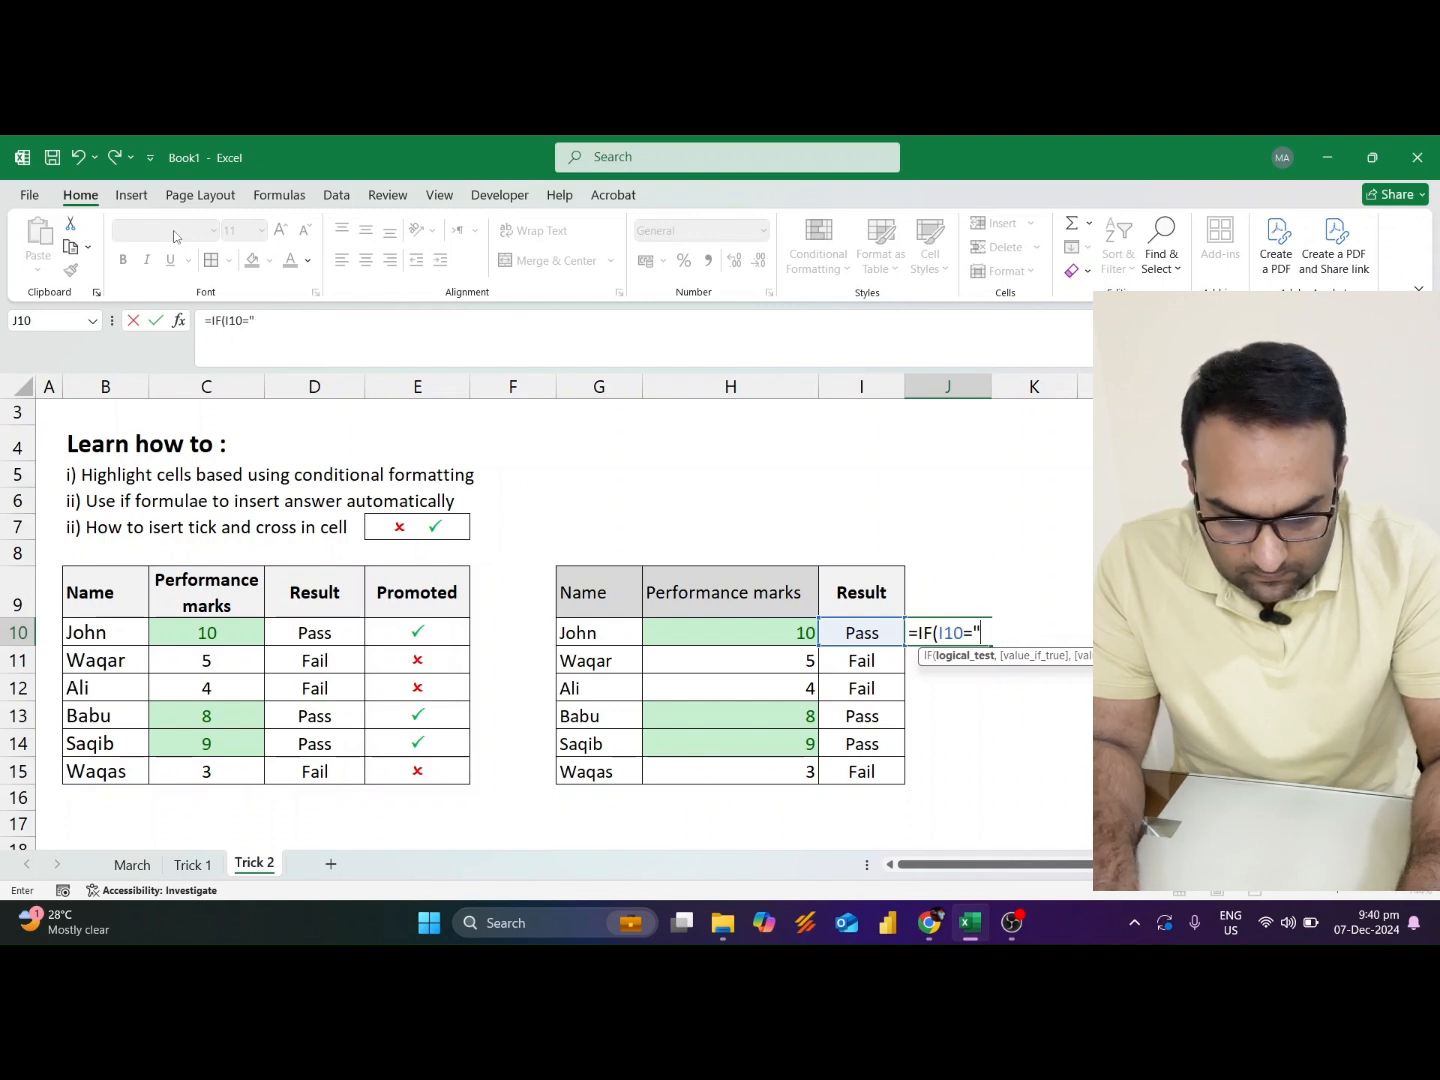
type("Pass\",")
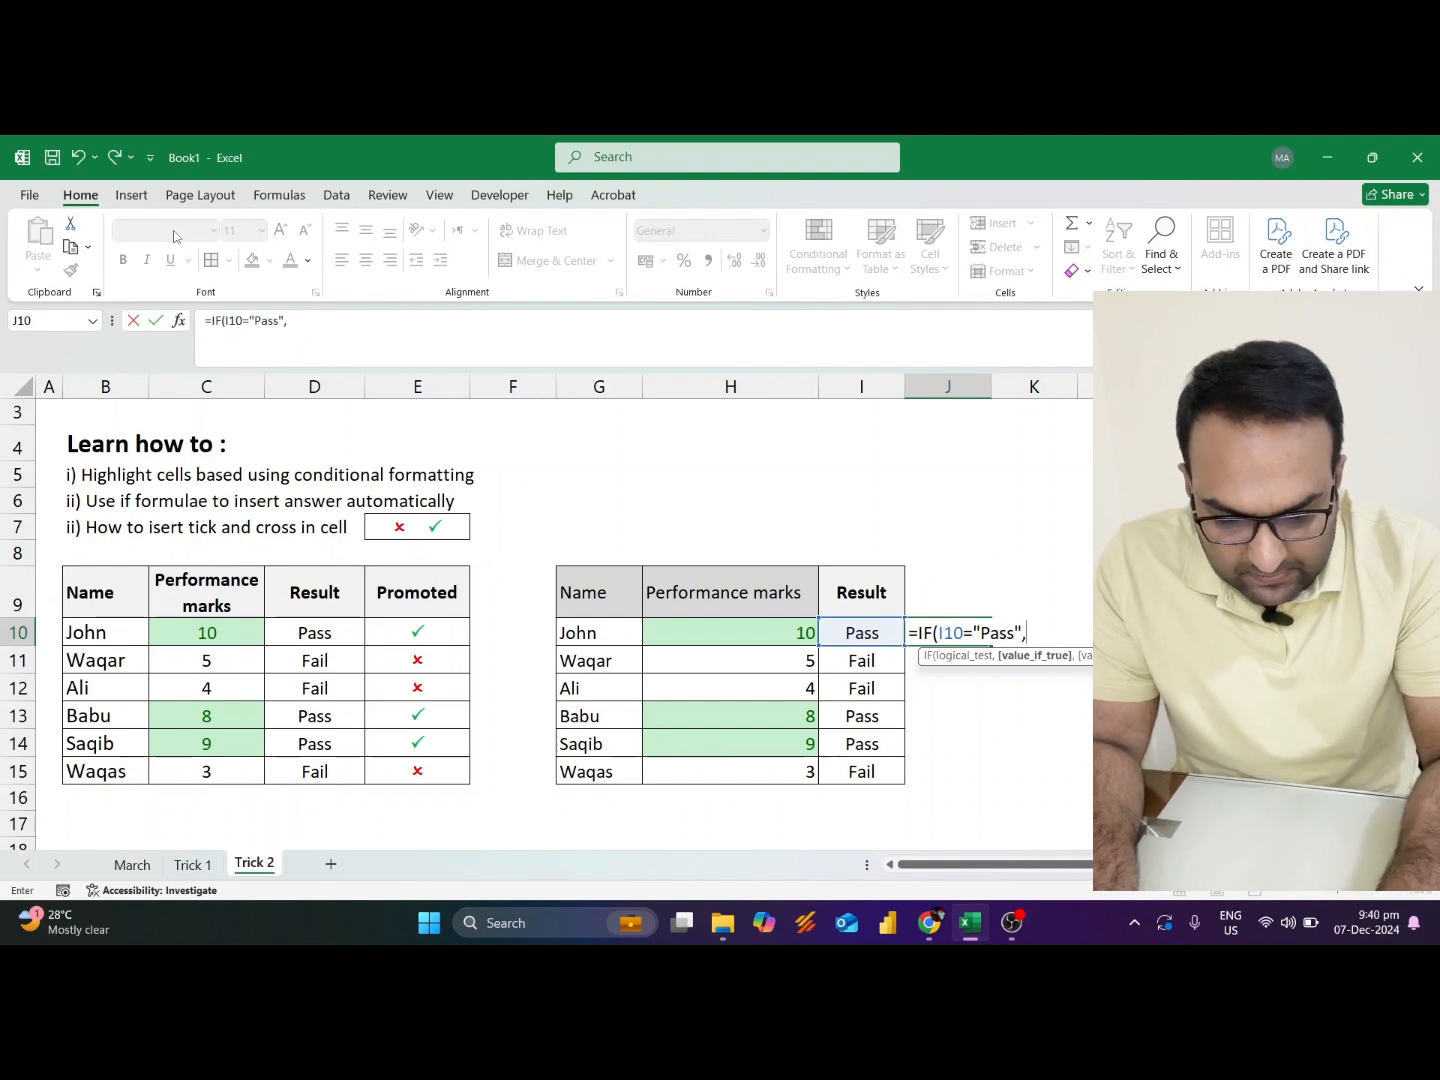
type("\"P\",\"O\"")
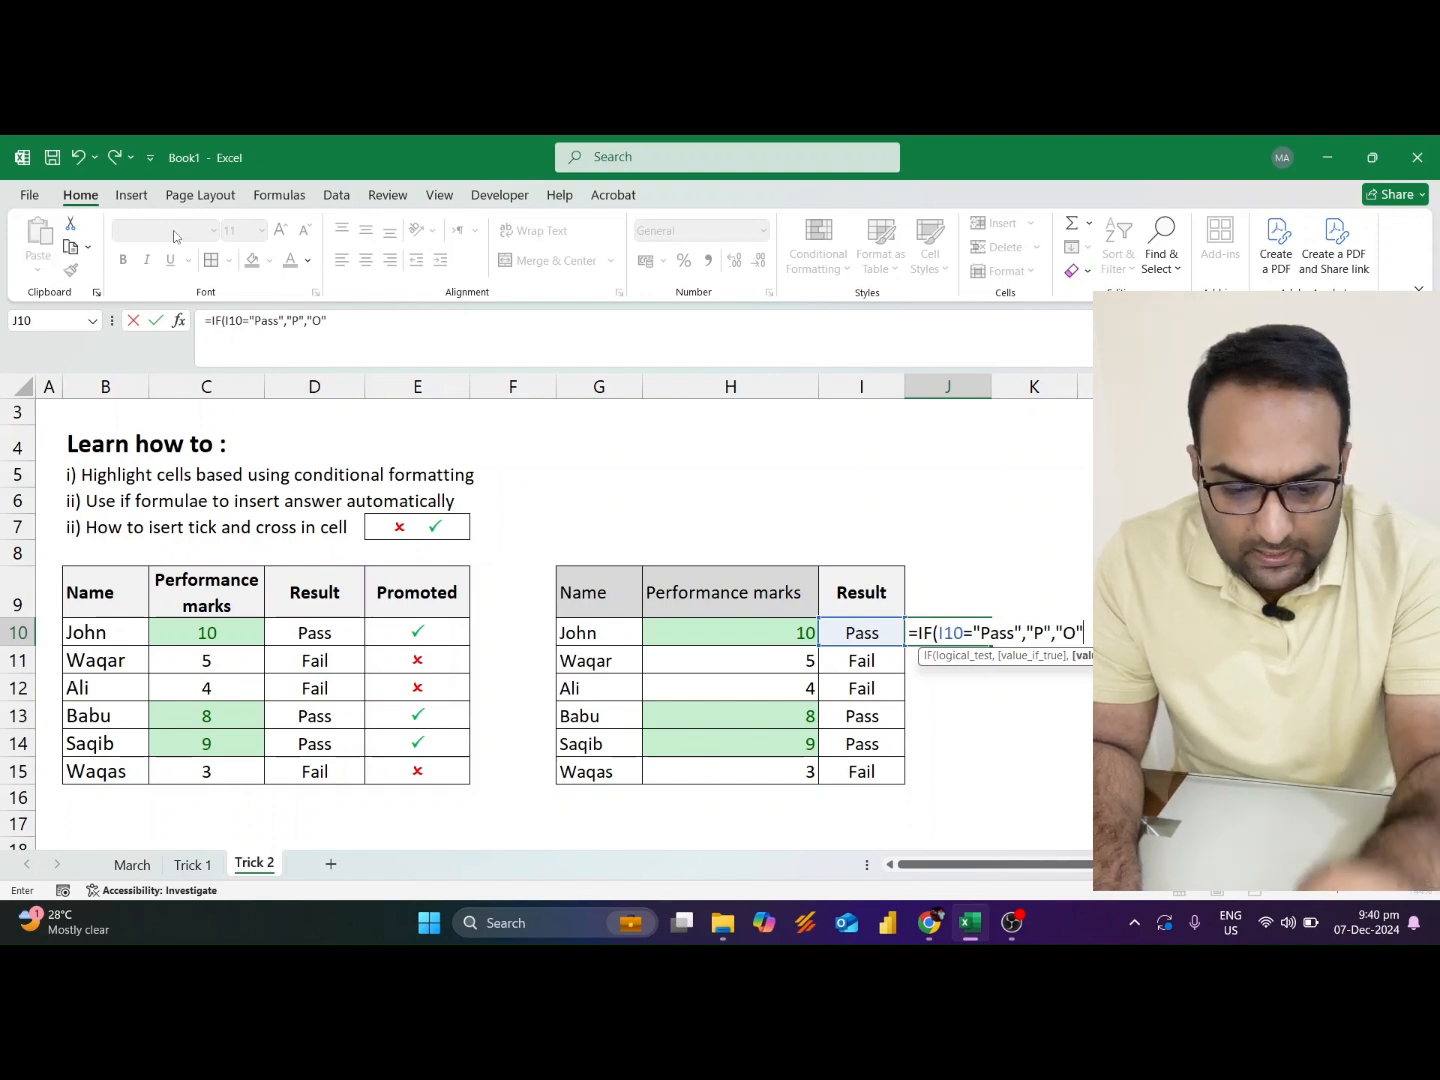
type(")")
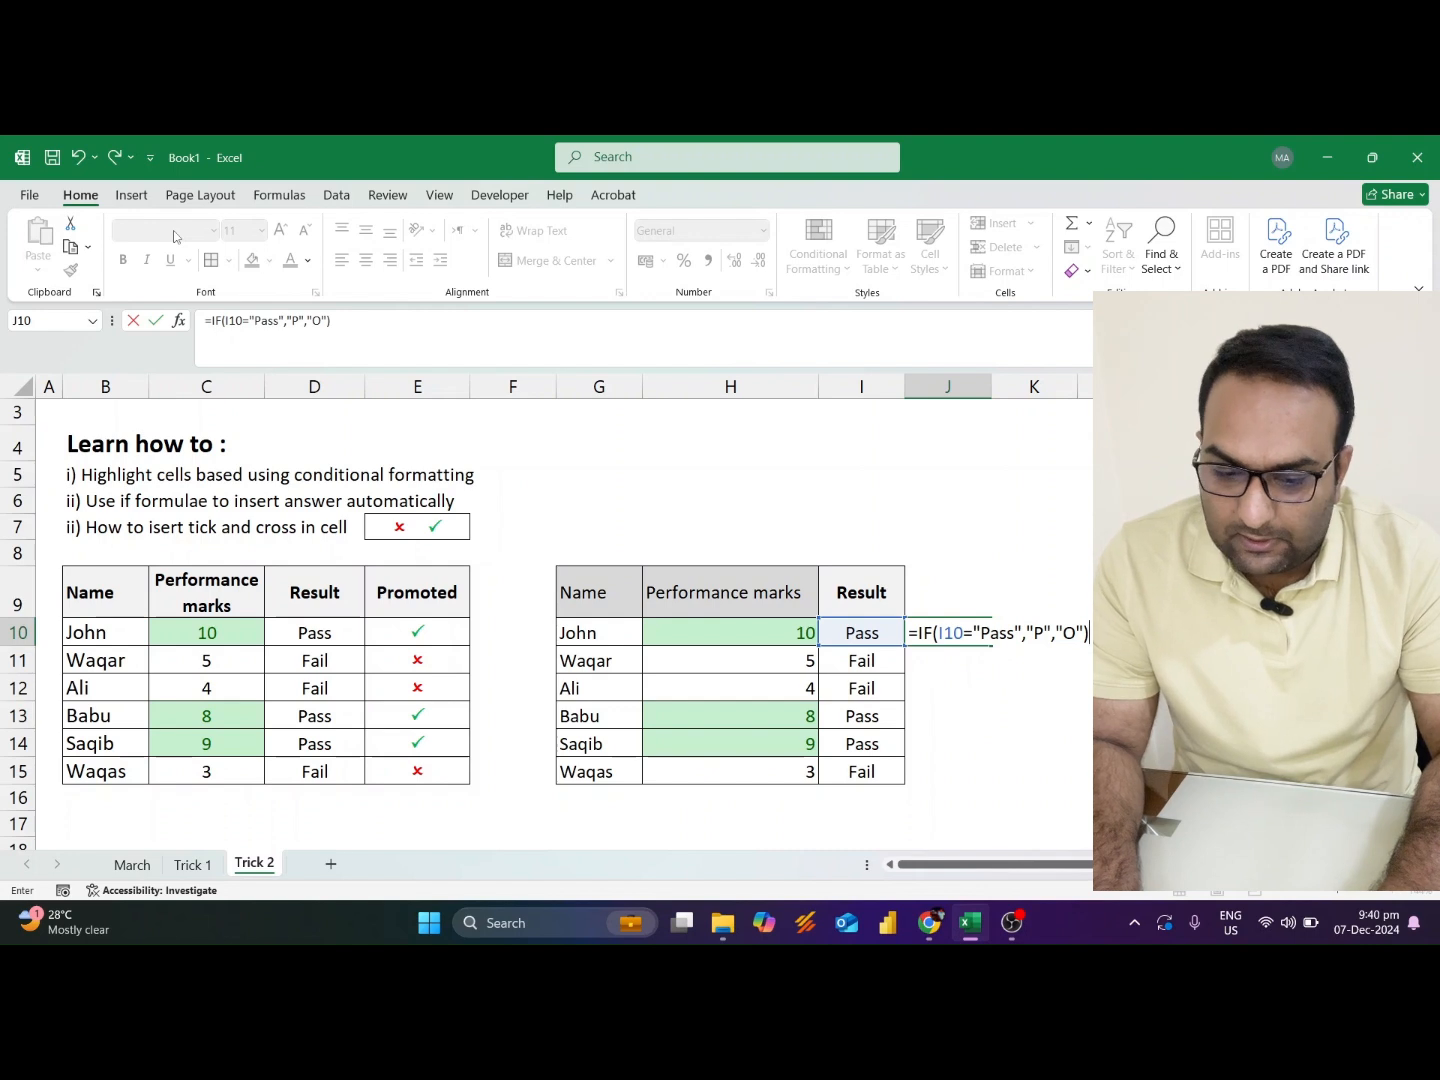
key("Return")
Copy the IF formula from J10 down to J15 for the remaining rows of the table
key("Up")
key("ctrl+c")
key("Left")
key("Down")
key("Right")
key("Left")
key("ctrl+Down")
key("Right")
key("ctrl+shift+Up")
key("Return")
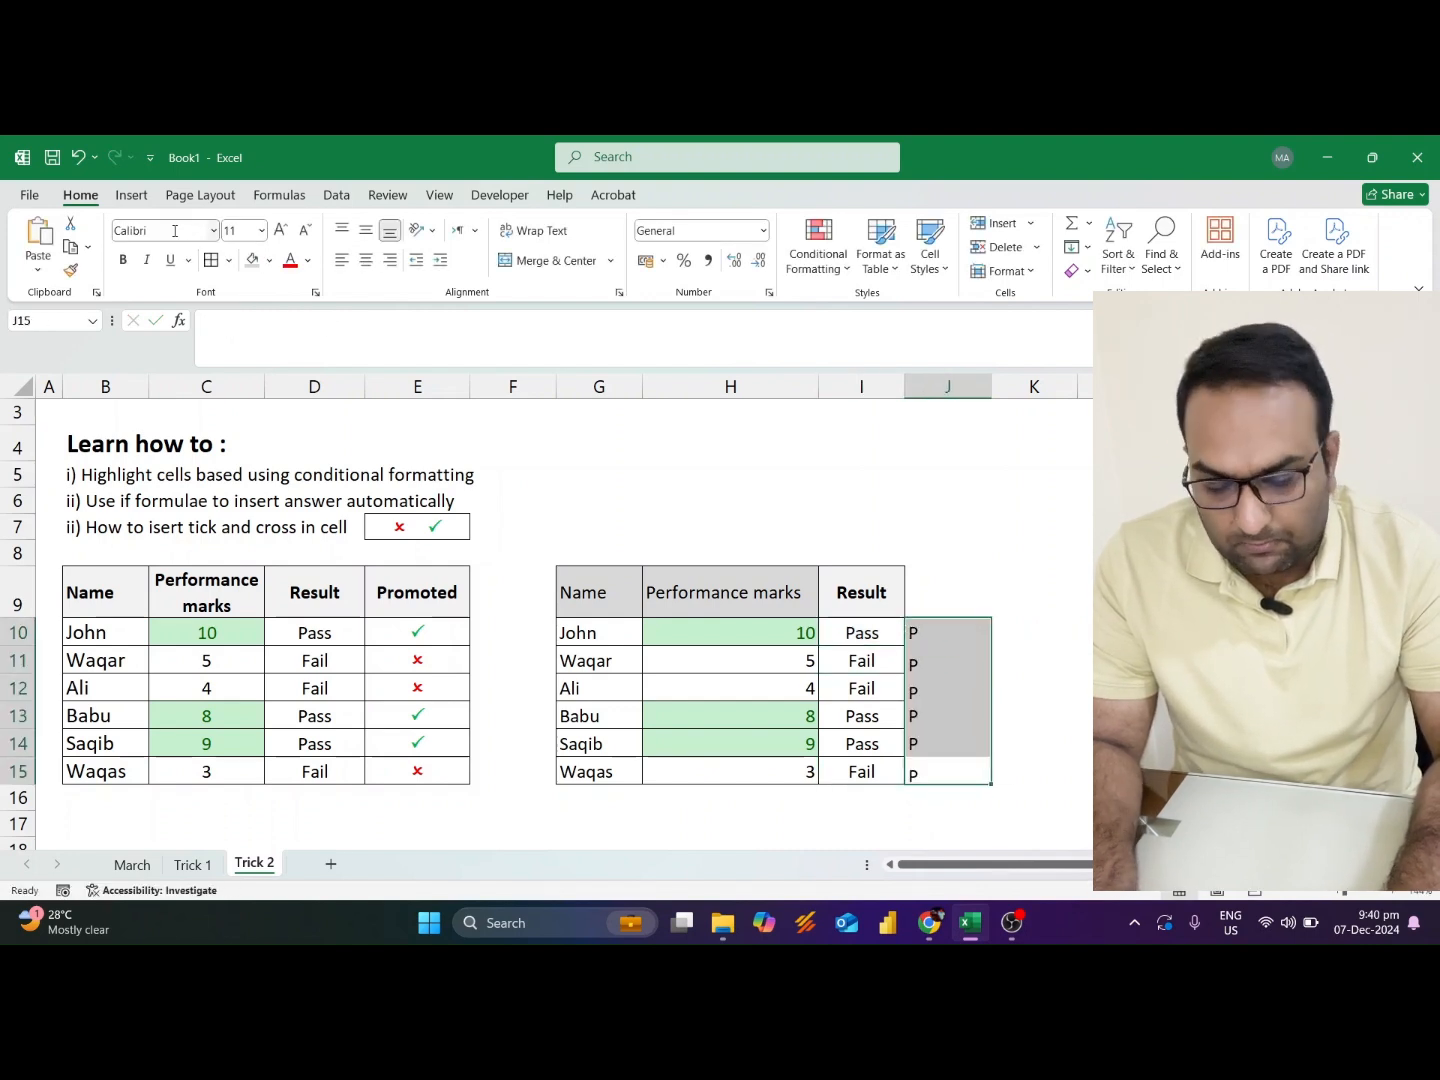
Center the contents of the entire column J horizontally
key("ctrl+Up")
key("ctrl+space")
key("alt+h")
key("a")
key("c")
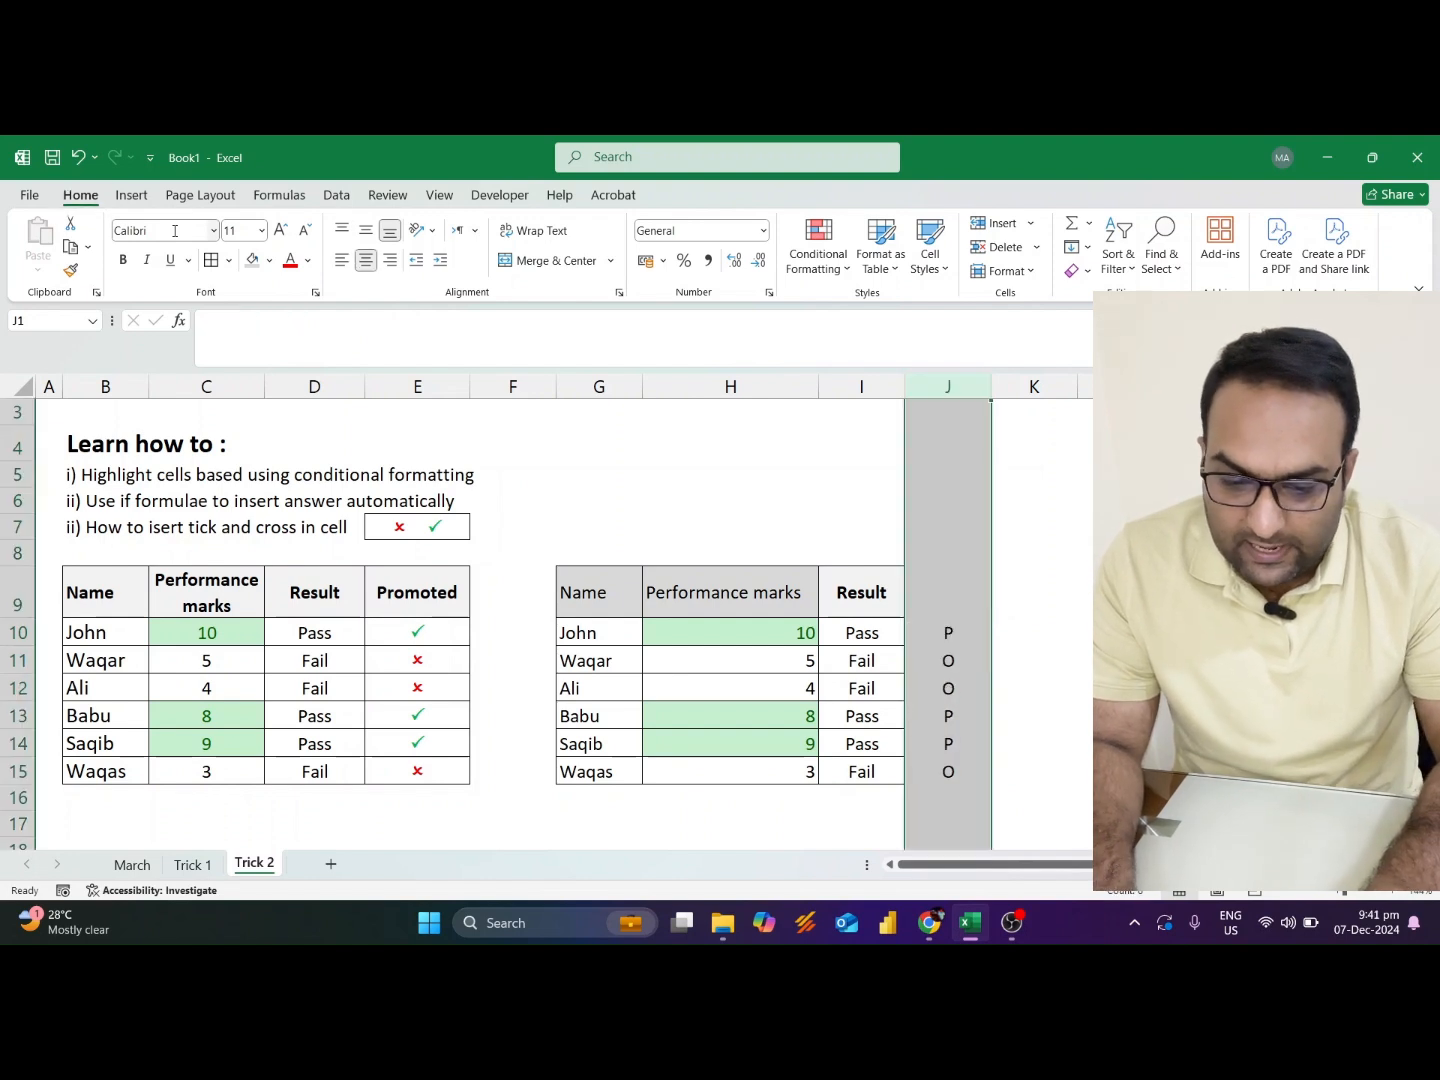
key("Left")
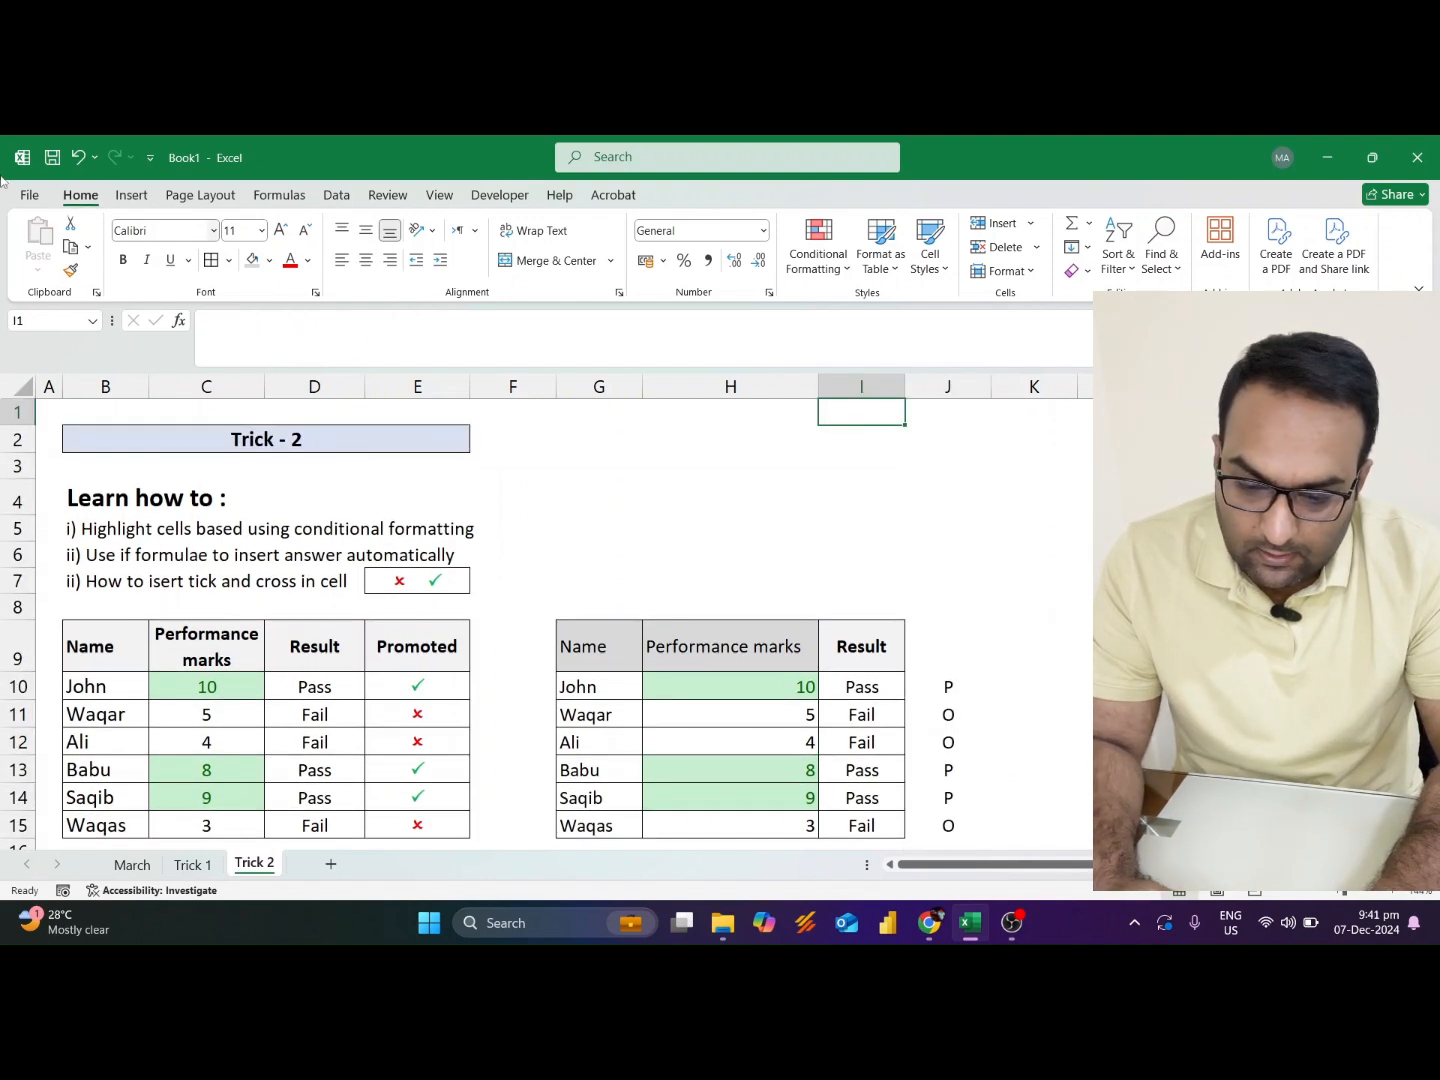
Copy the Promoted header from E9 to J9 and autofit column J's width to it
left_click(437, 649)
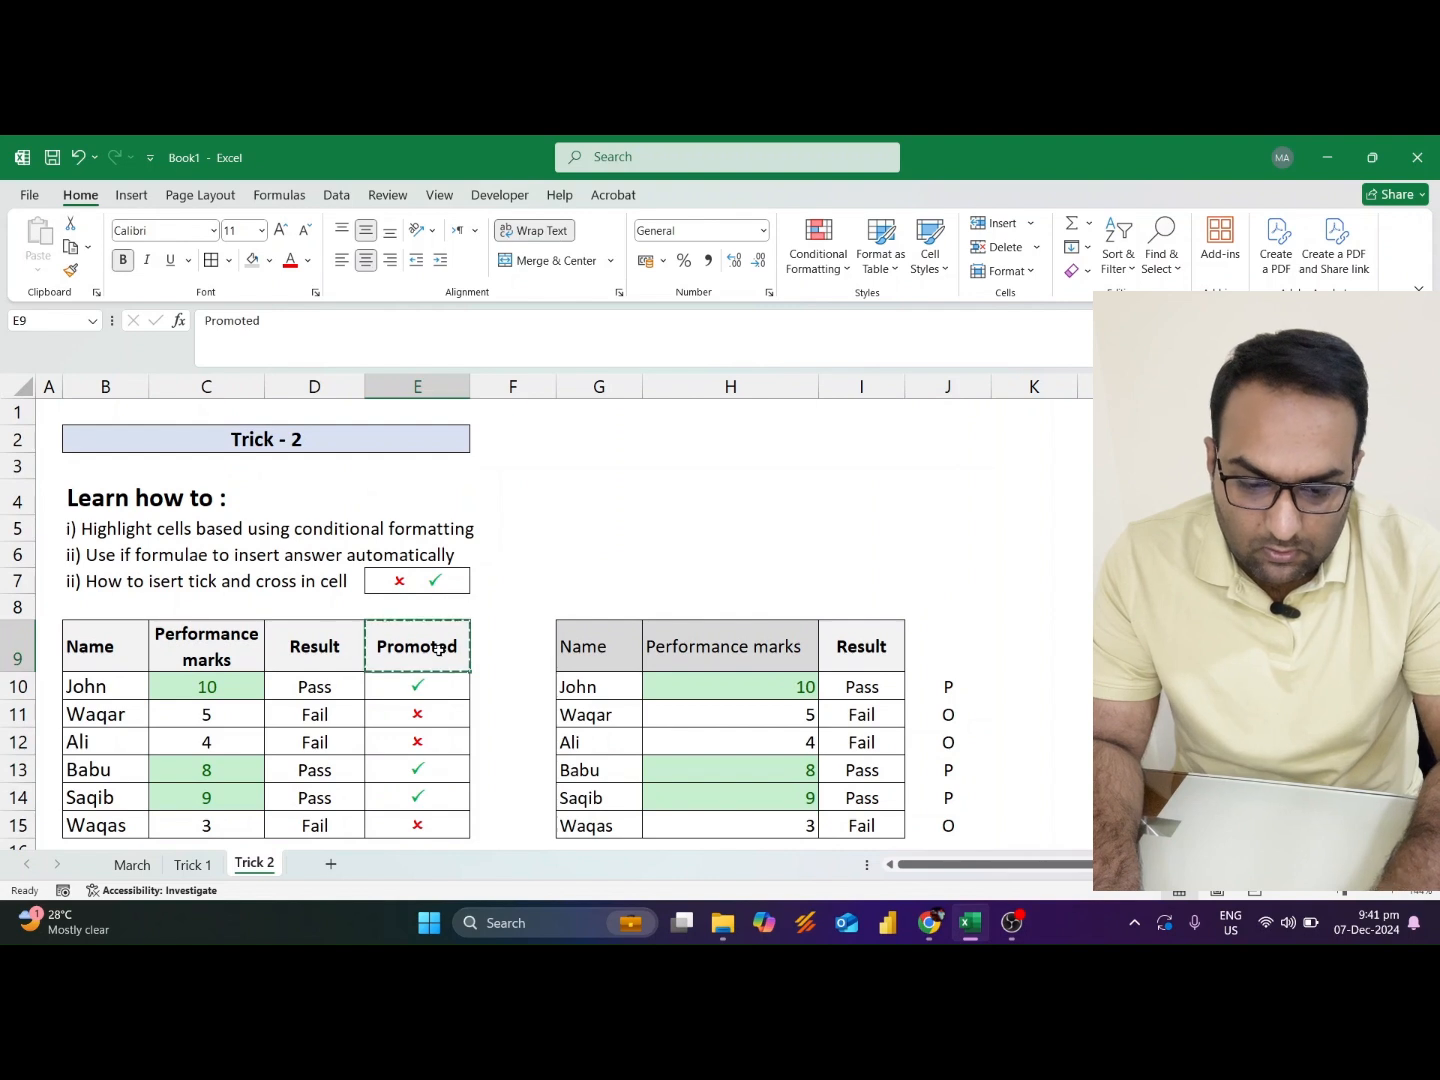
key("ctrl+c")
key("Right")
key("Right")
key("Right")
key("Right")
key("Right")
key("Return")
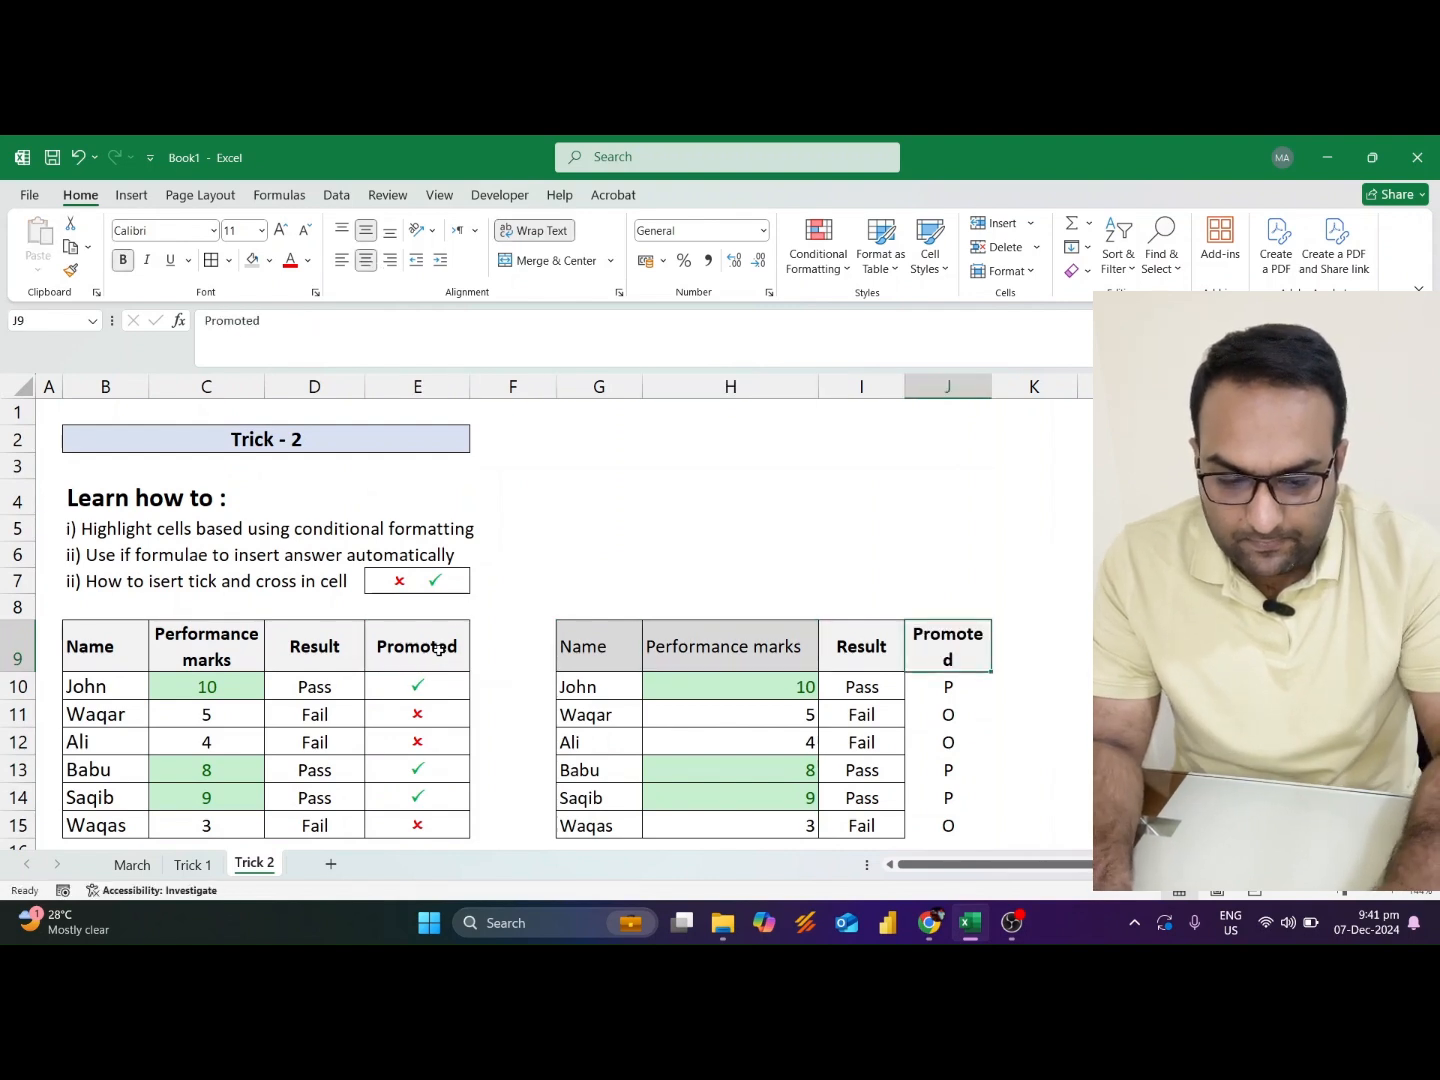
key("alt+h")
key("o")
key("i")
Set the font of the formula cells J10:J15 to Wingdings 2
key("Down")
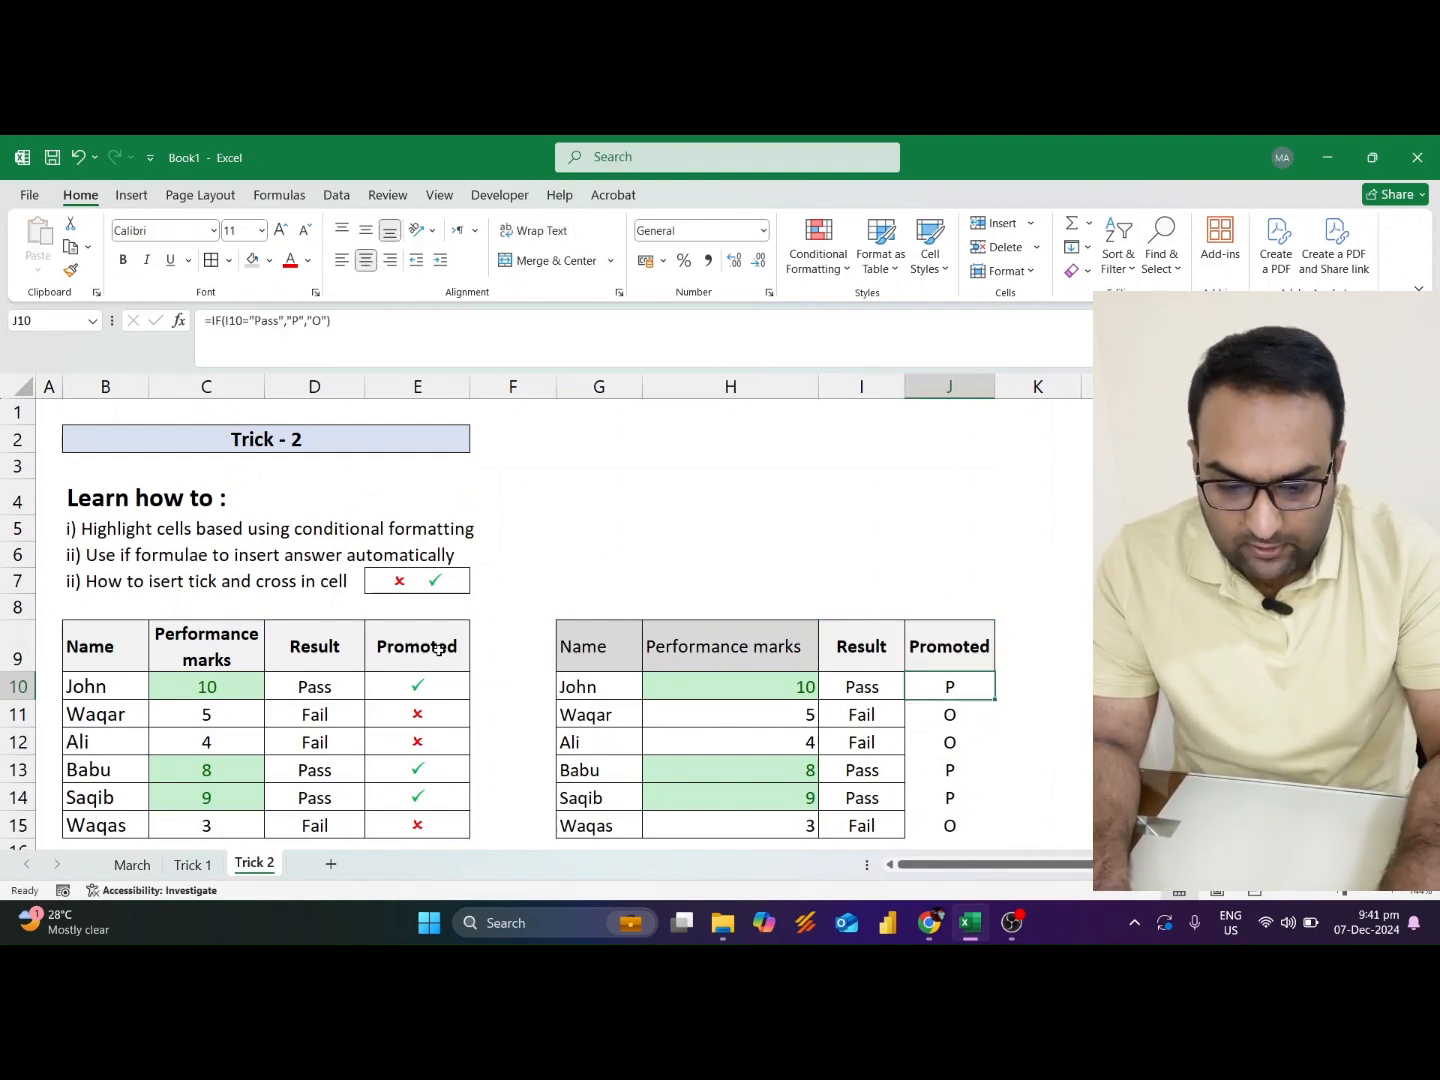
key("ctrl+shift+Down")
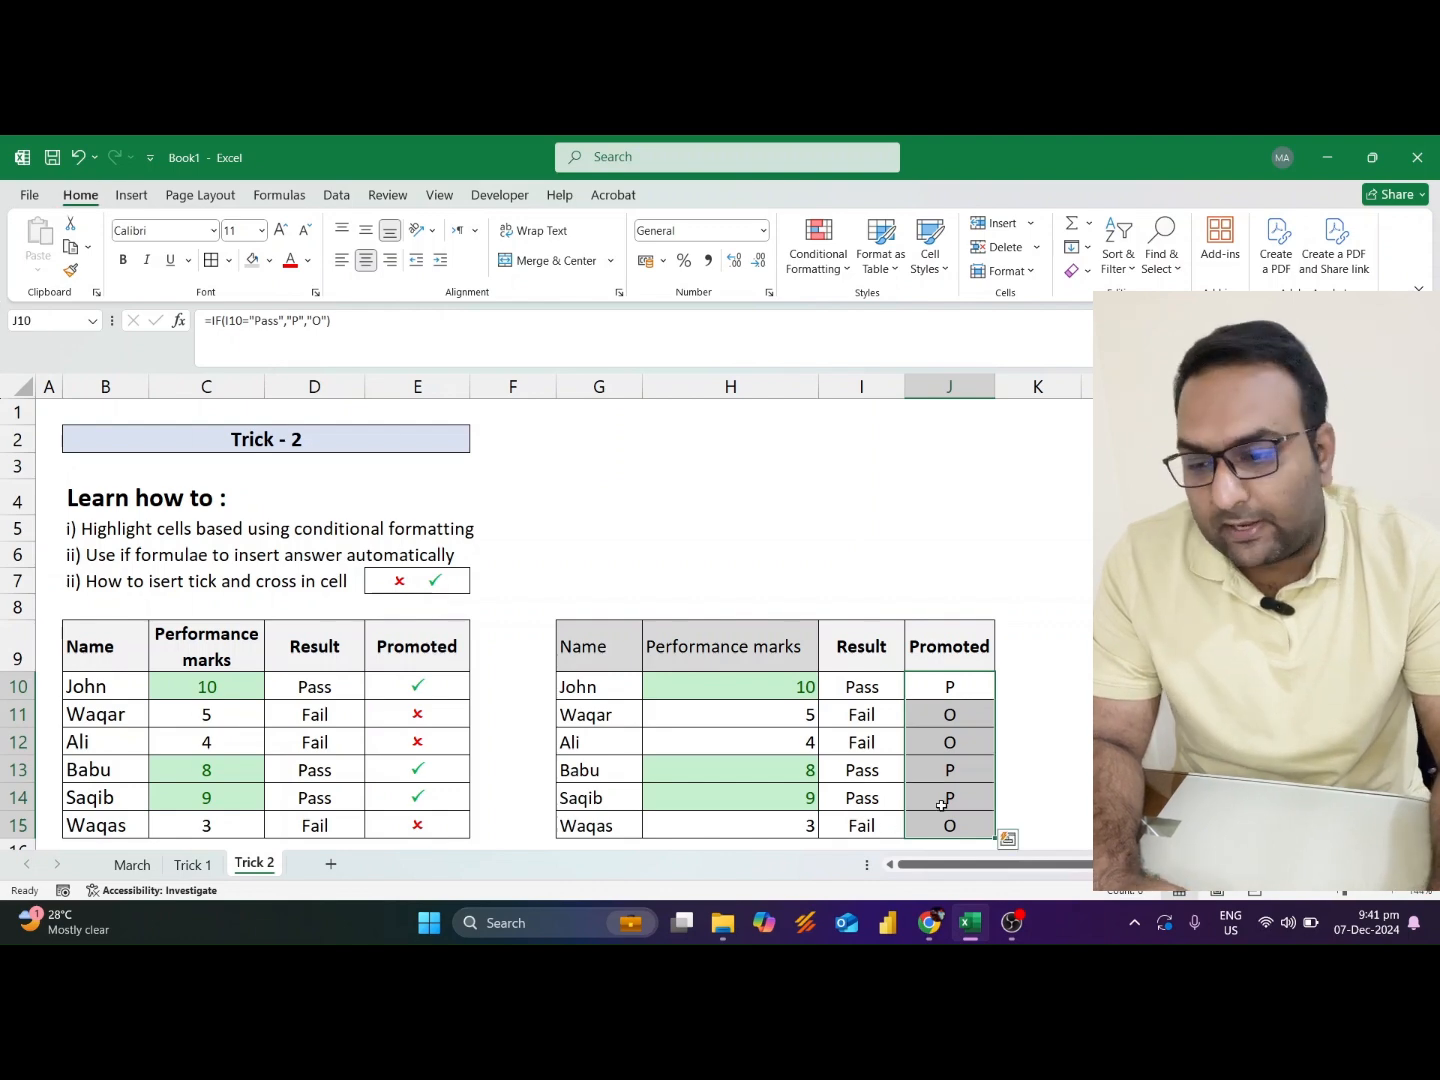
scroll(890, 800, "down", 1)
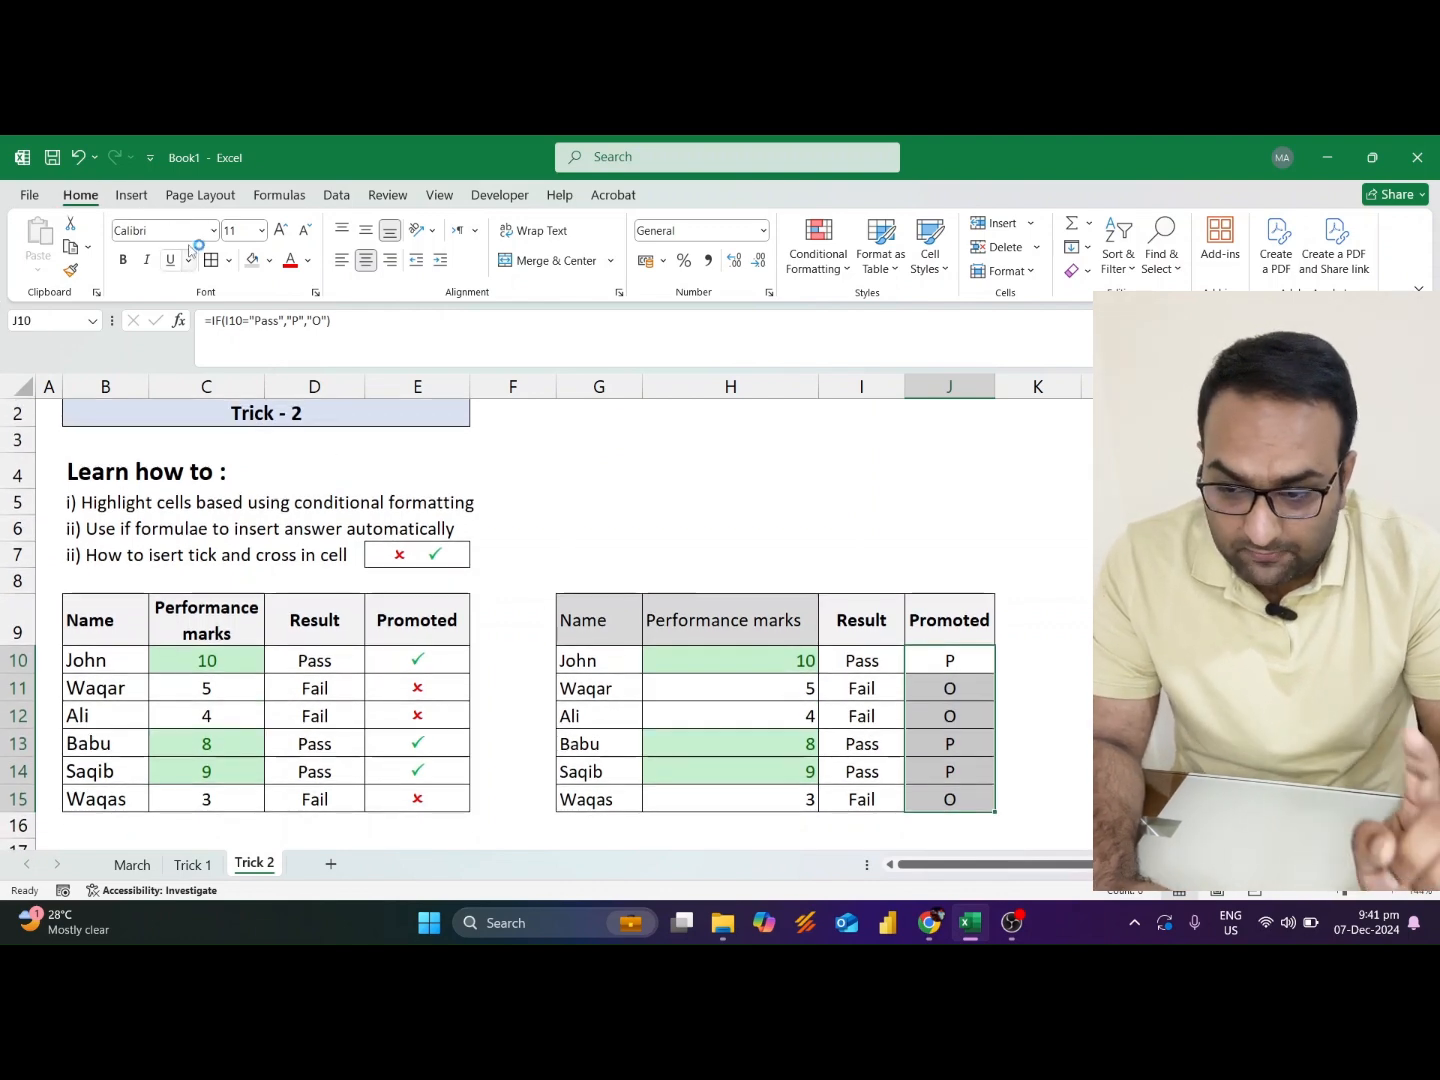
left_click(189, 233)
type("Web")
key("BackSpace")
key("BackSpace")
type("ingdings")
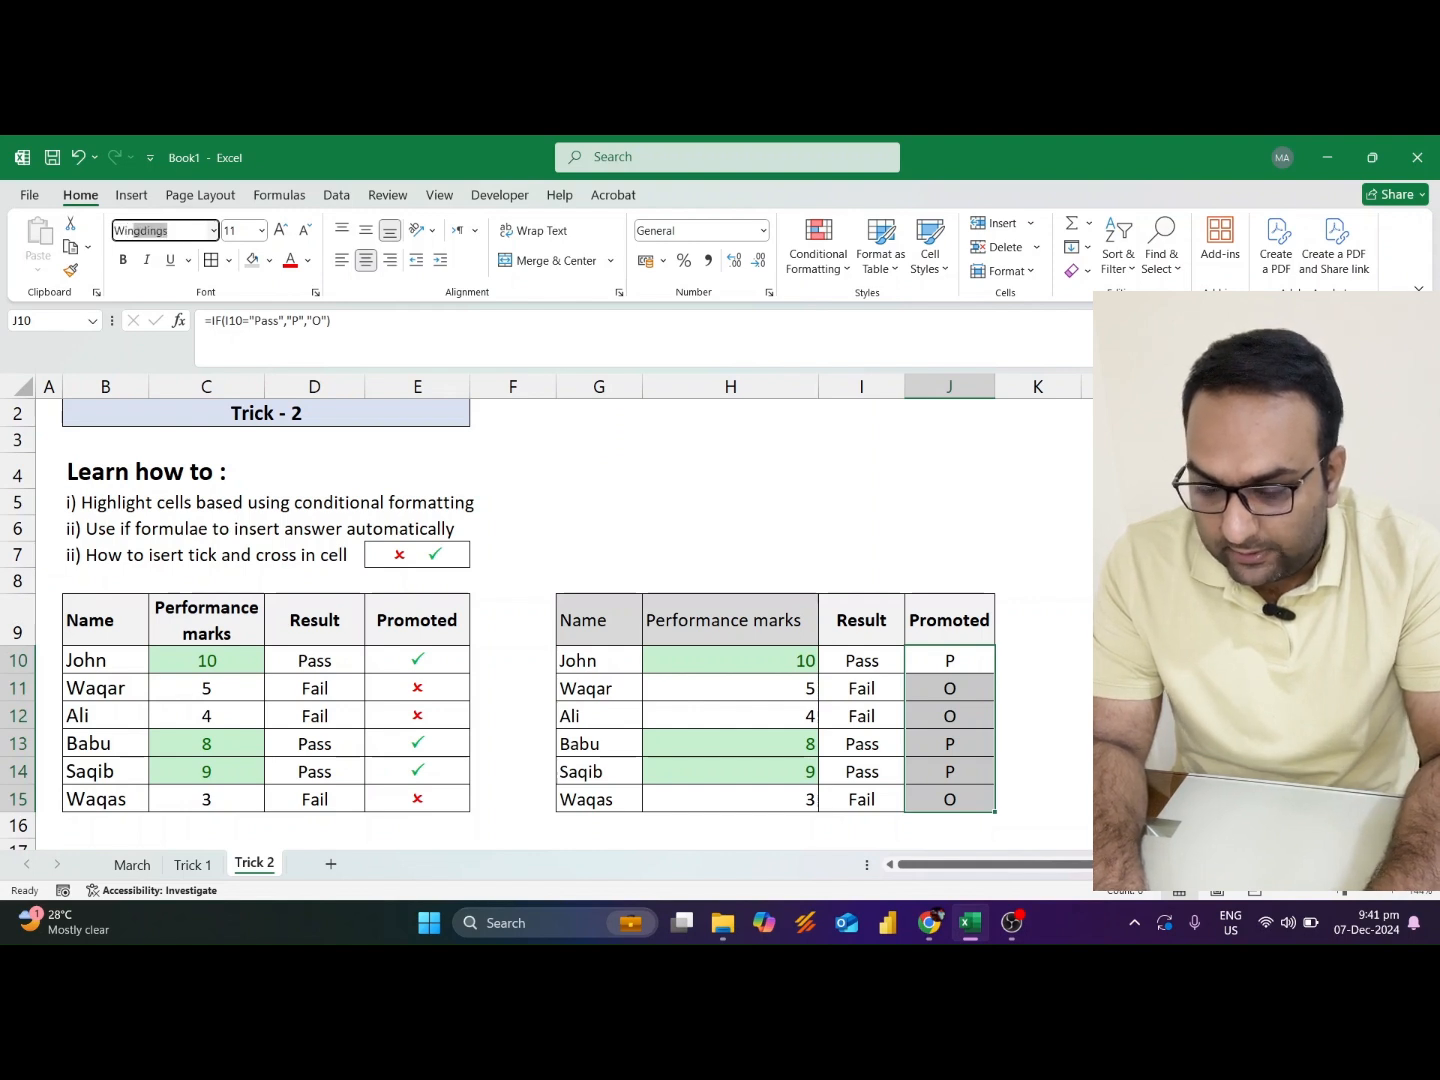
key("Right")
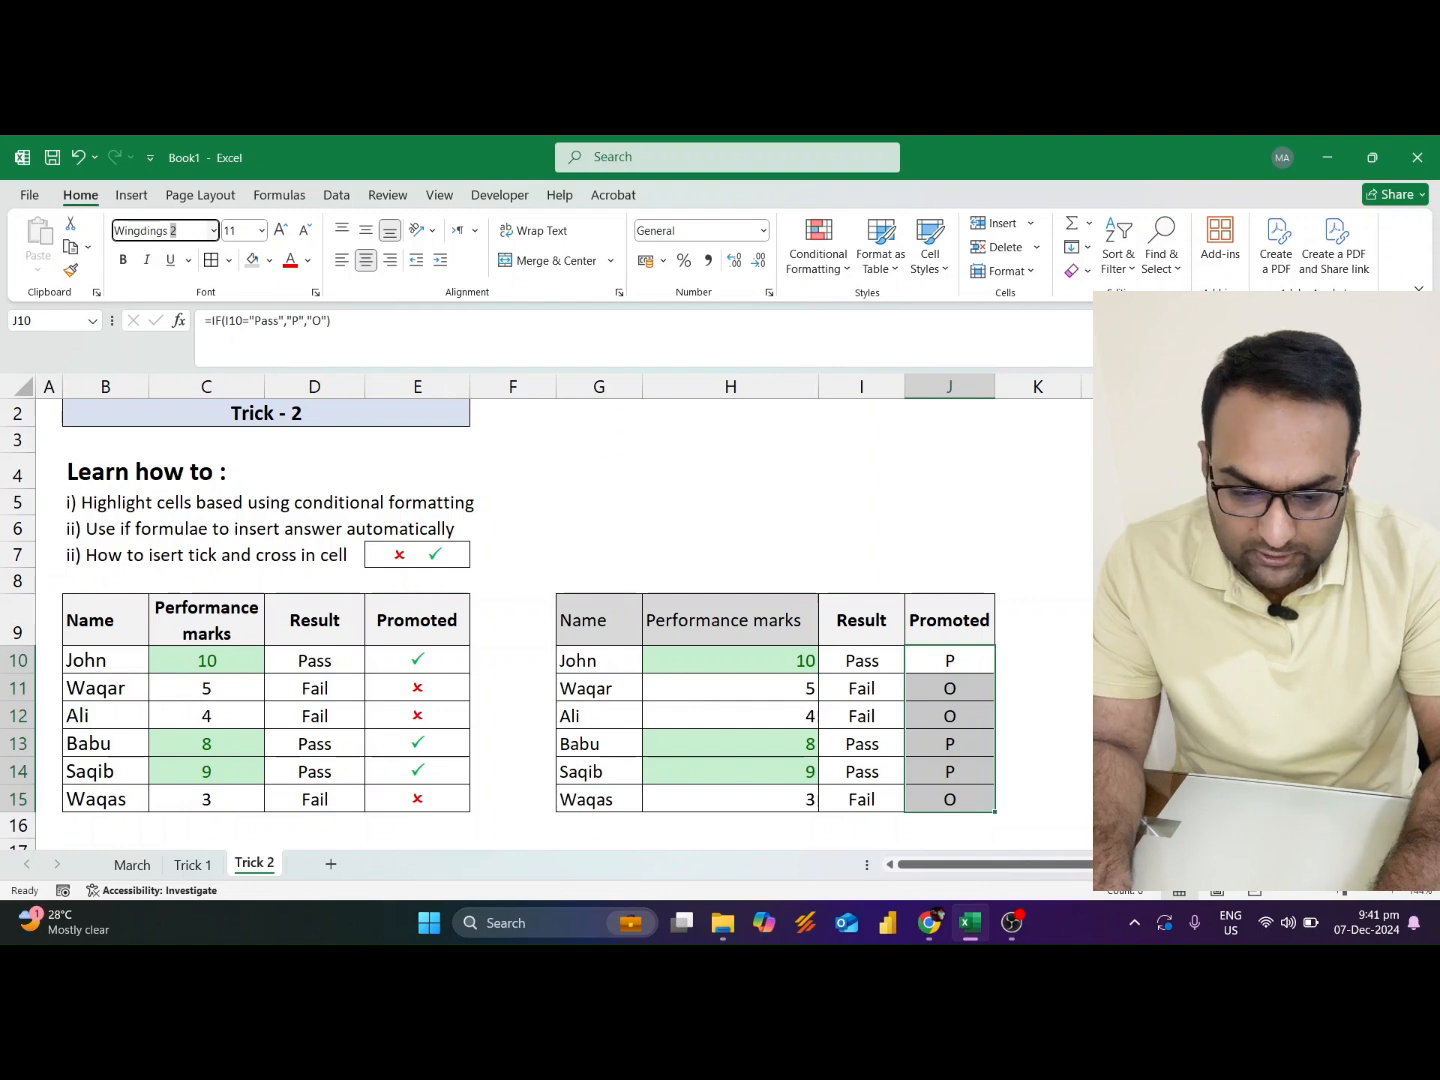
key("Return")
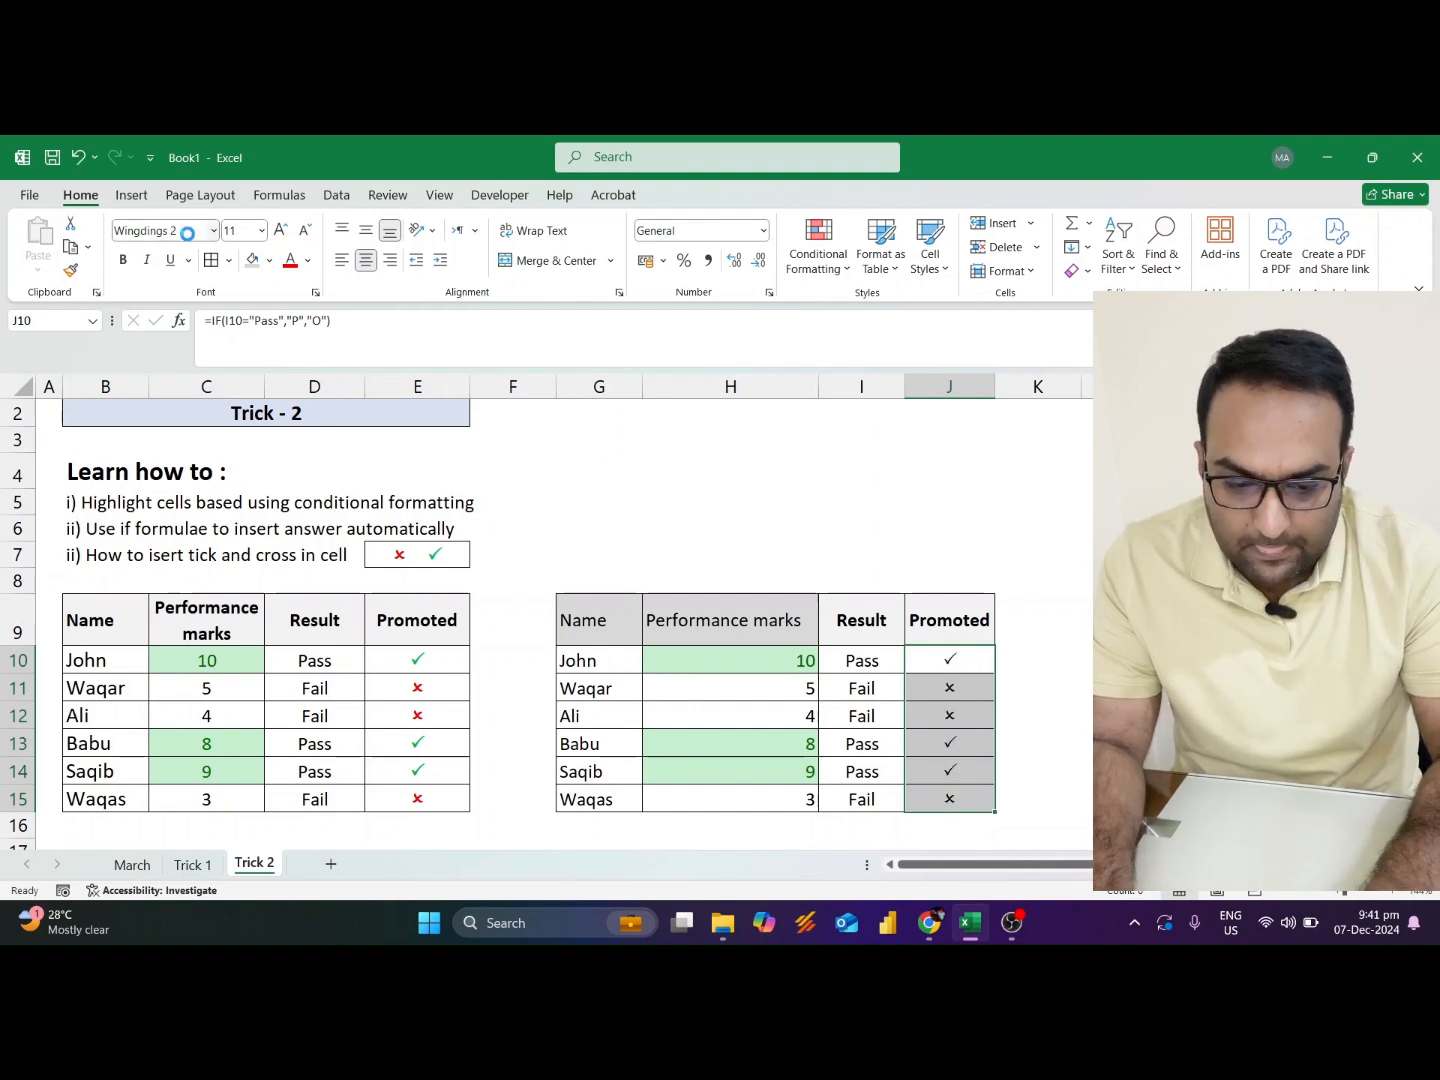
Make the symbols in J10:J15 bold and return to J10
key("ctrl+b")
key("Down")
key("Up")
key("Right")
key("Left")
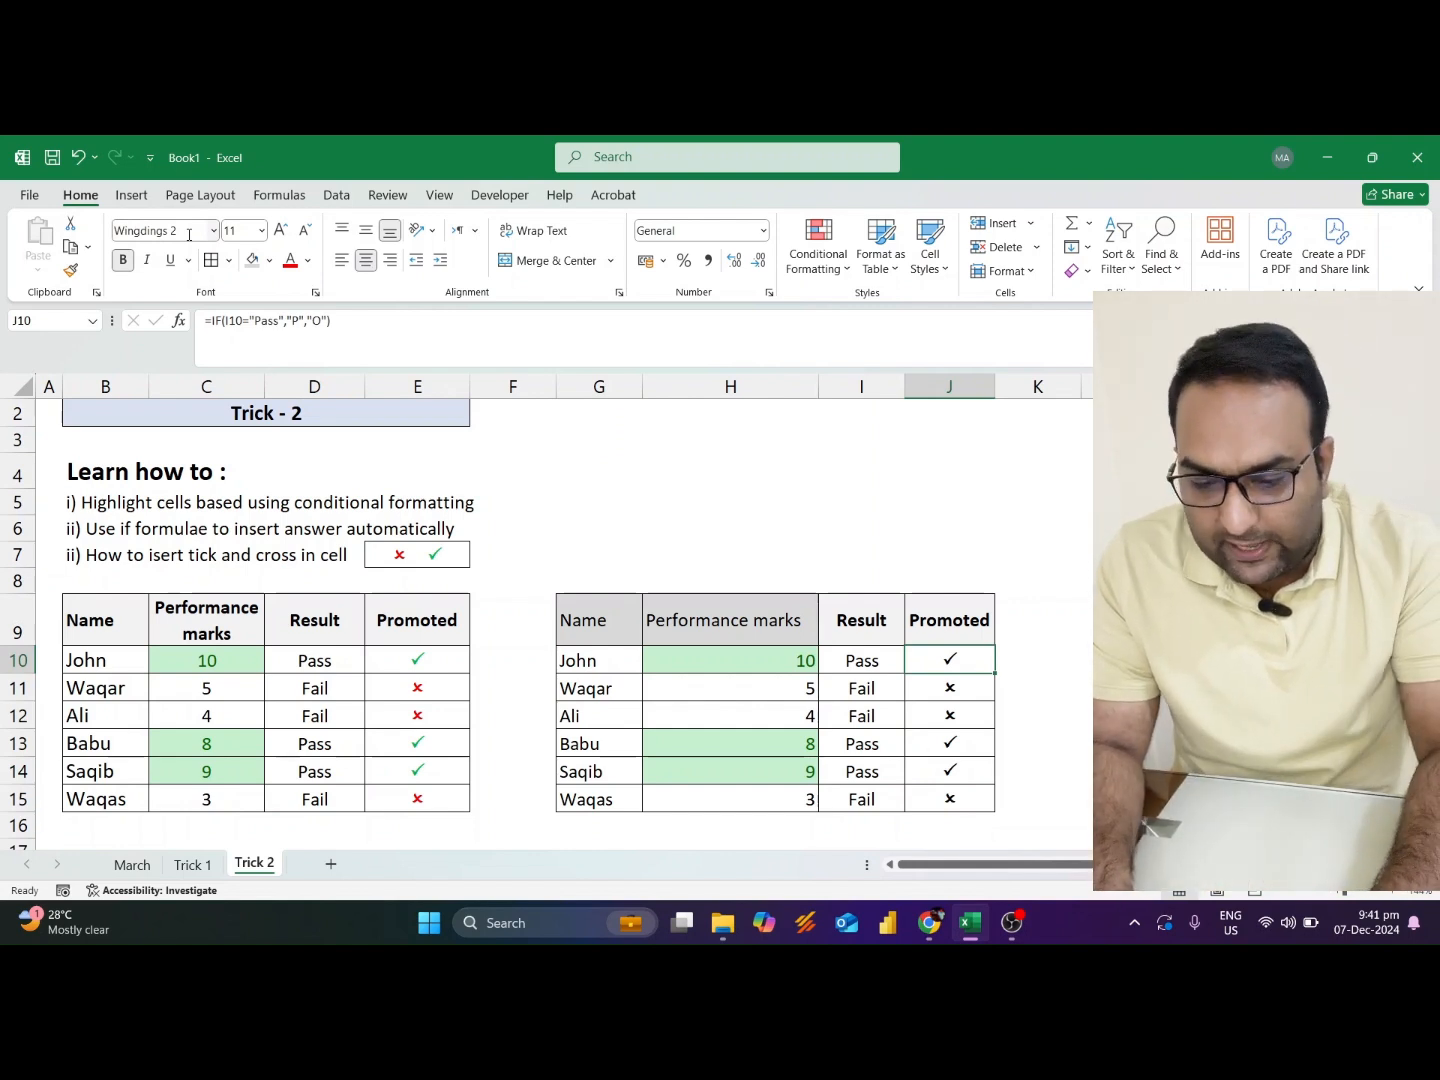
Color the ticks in J10, J13 and J14 green, repeating the font color from the first tick
key("alt+h")
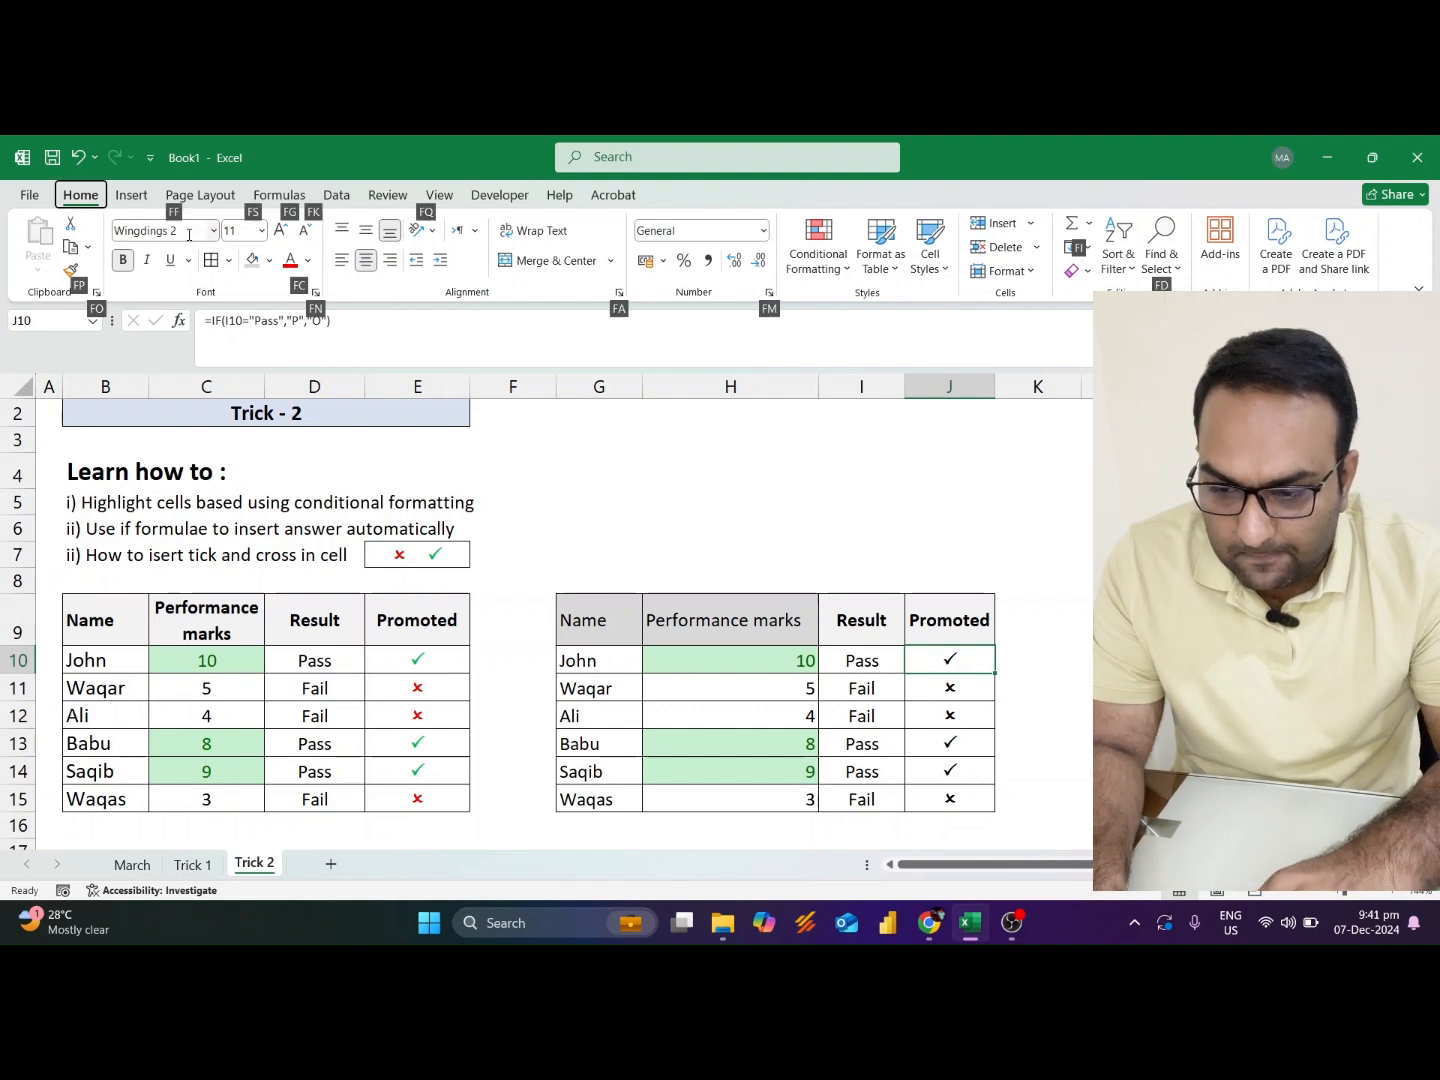
key("Escape")
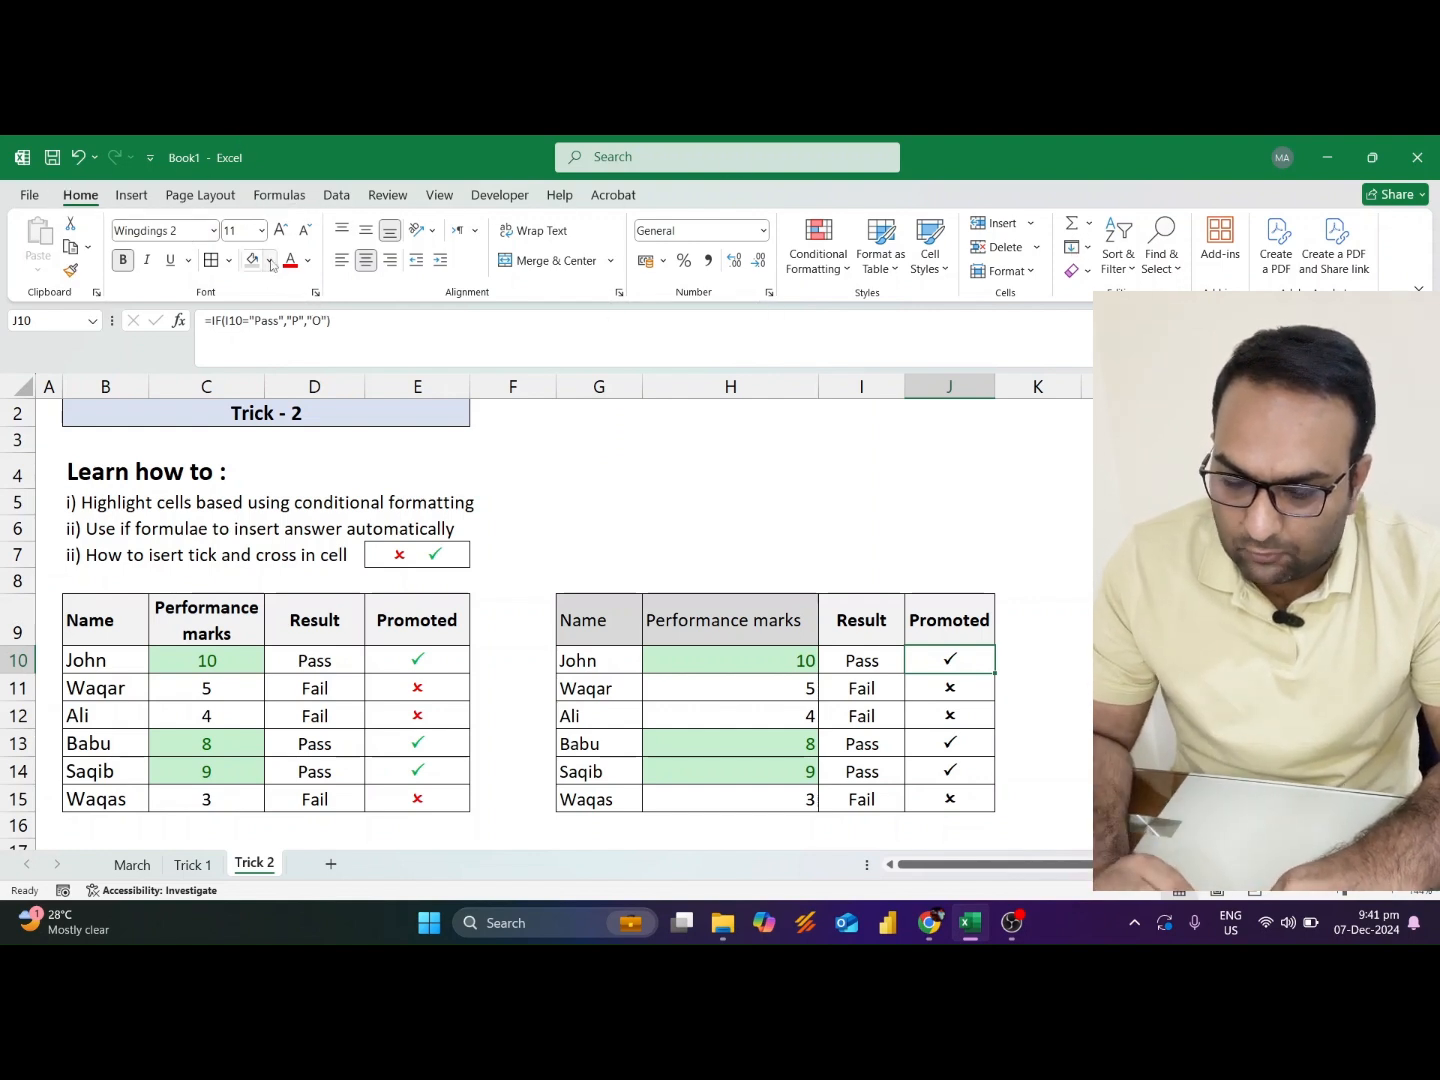
left_click(308, 261)
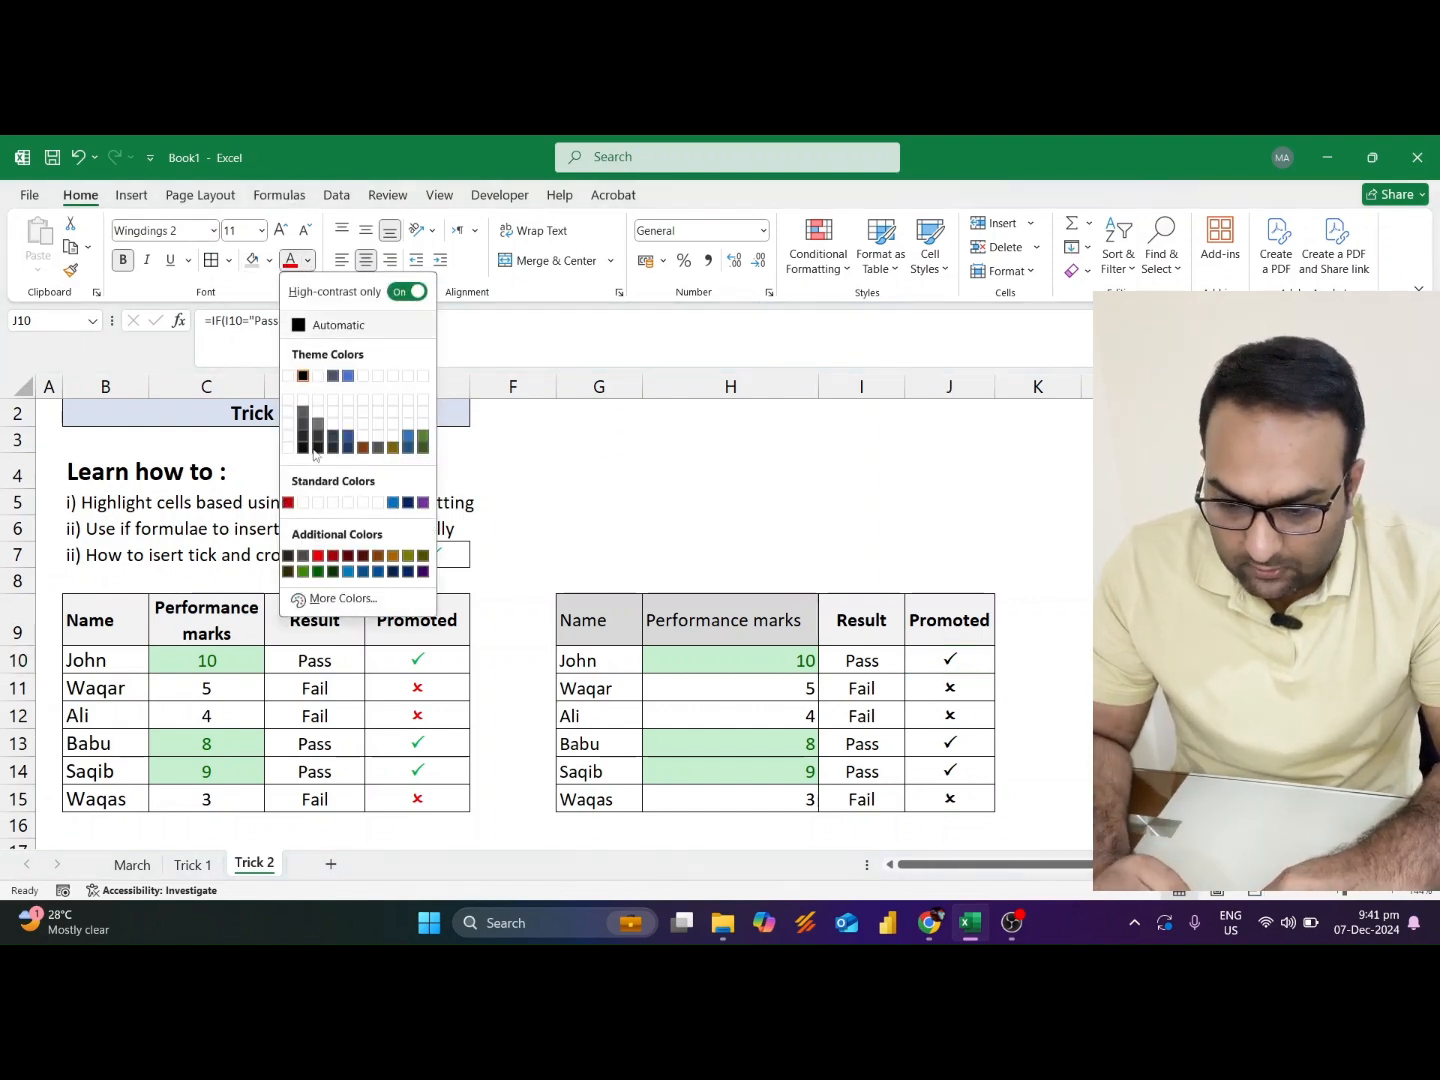
left_click(302, 572)
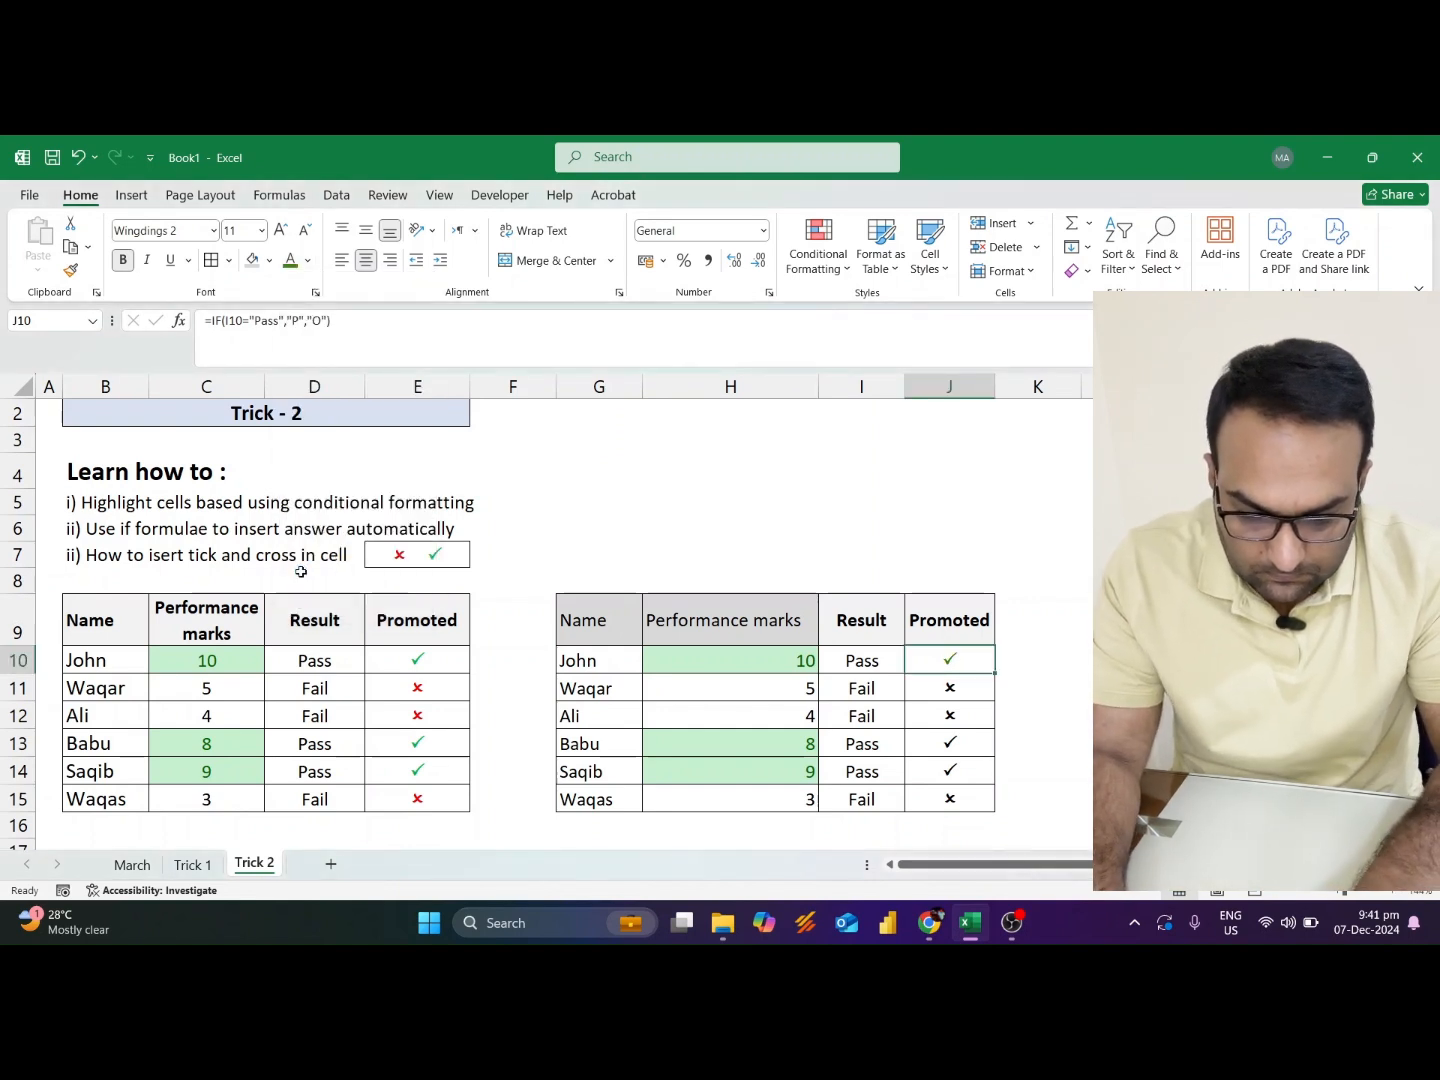
key("Down")
key("Down")
key("Down")
key("F4")
key("Down")
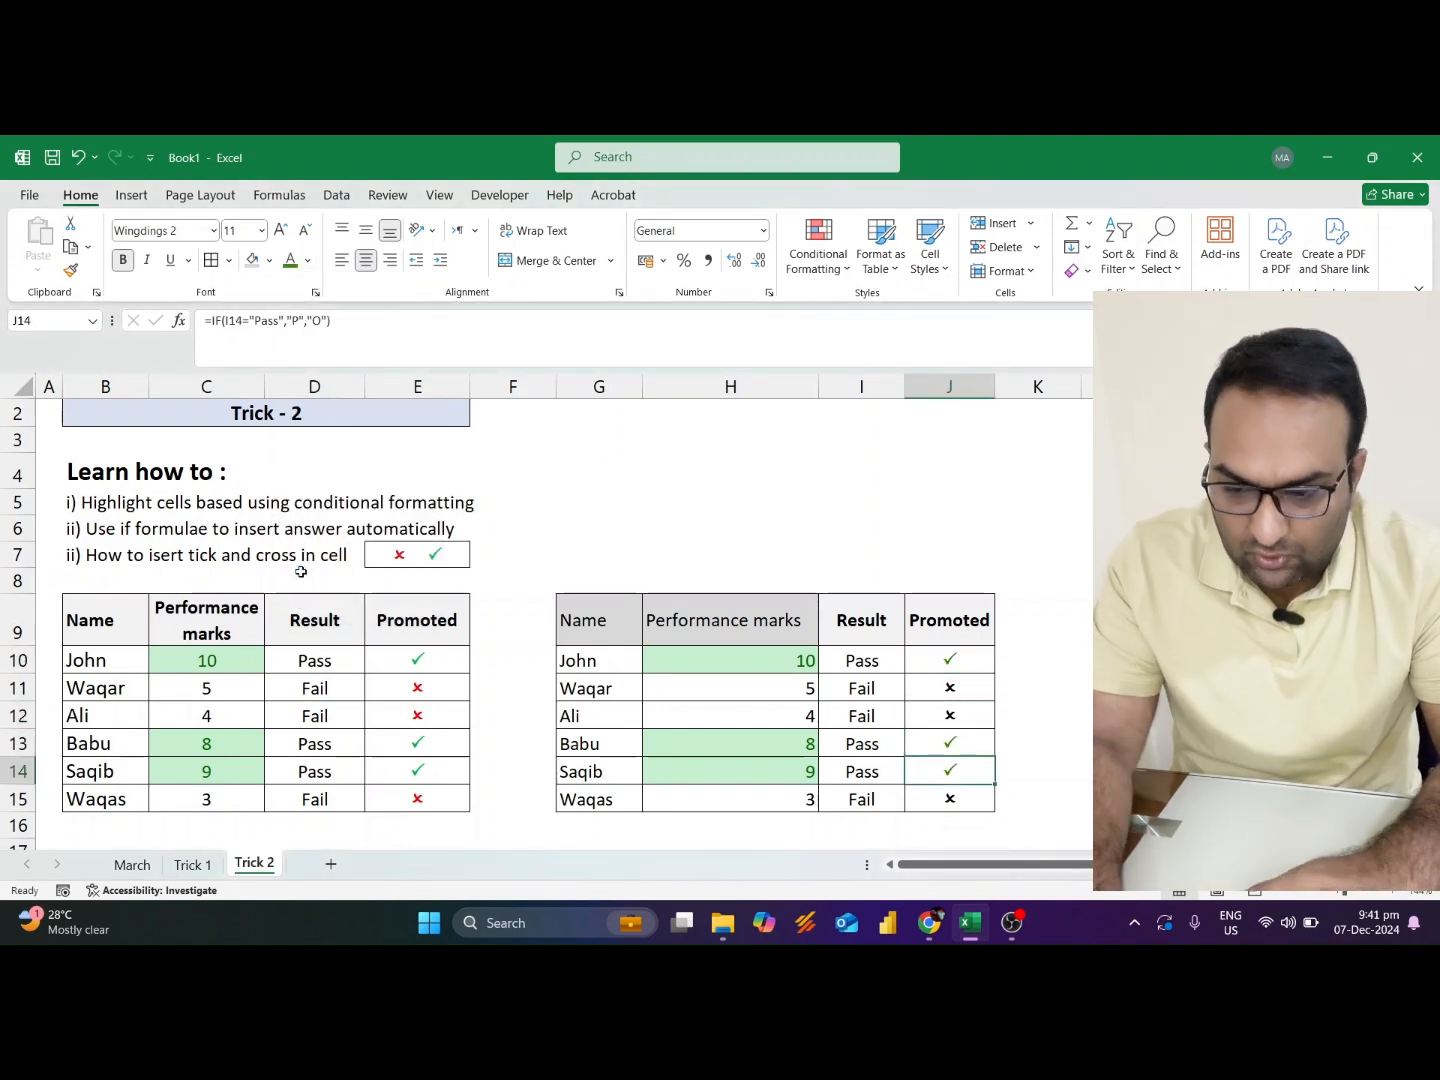
key("F4")
Color the crosses in J11, J12 and J15 red
key("Up")
key("Up")
key("shift+Up")
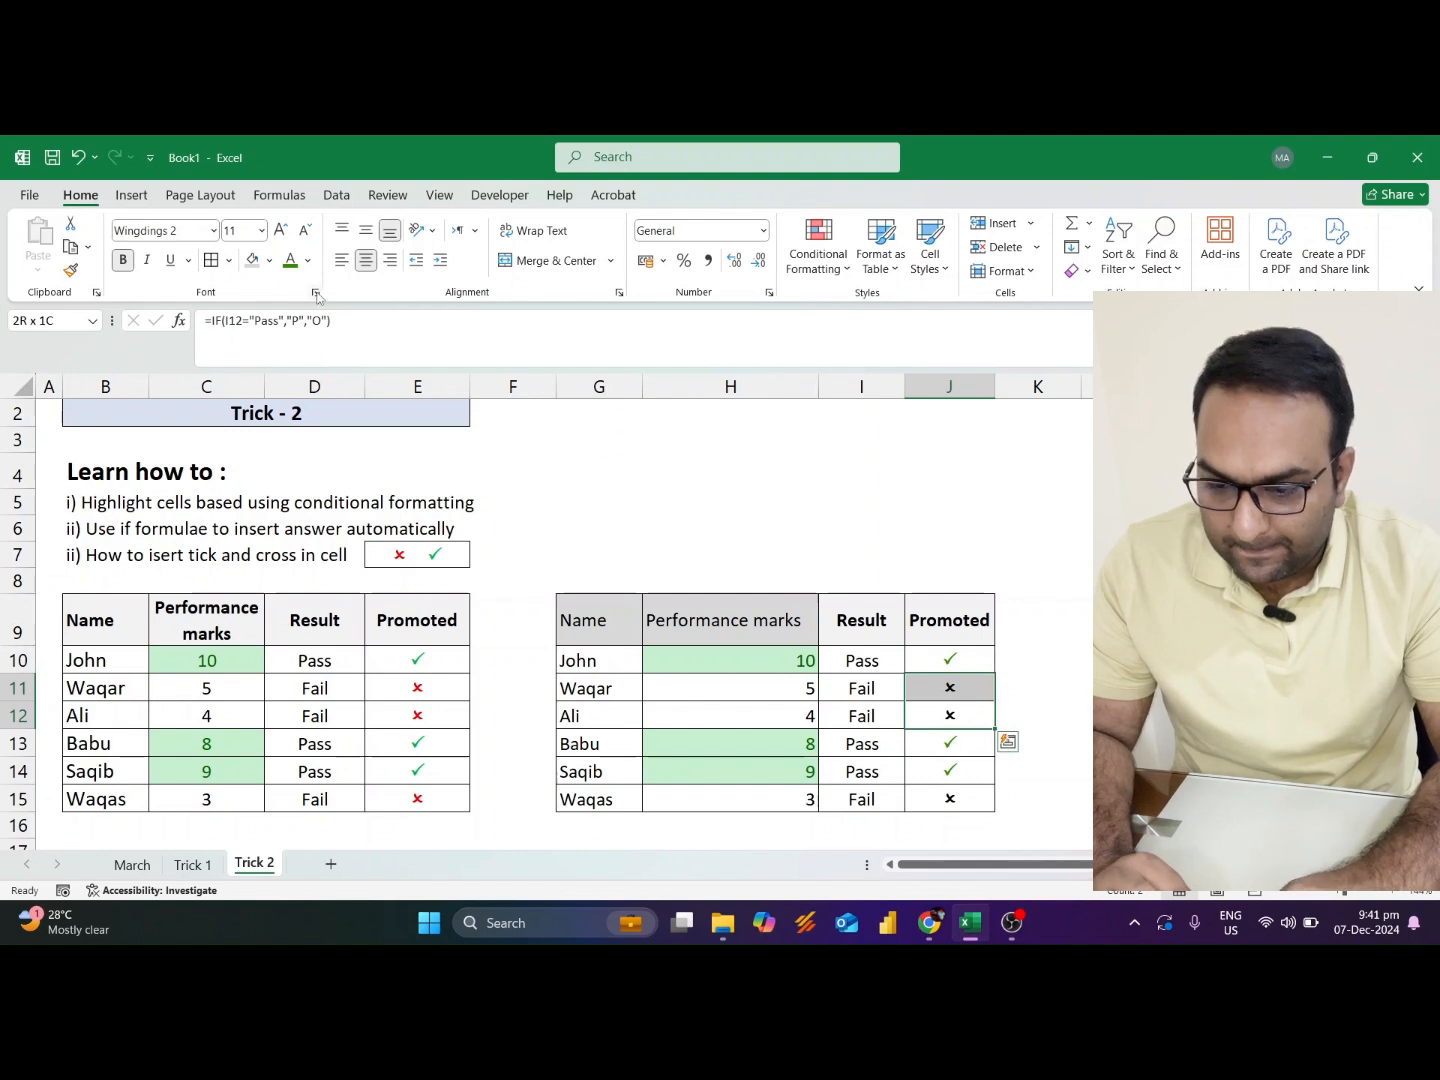
left_click(309, 260)
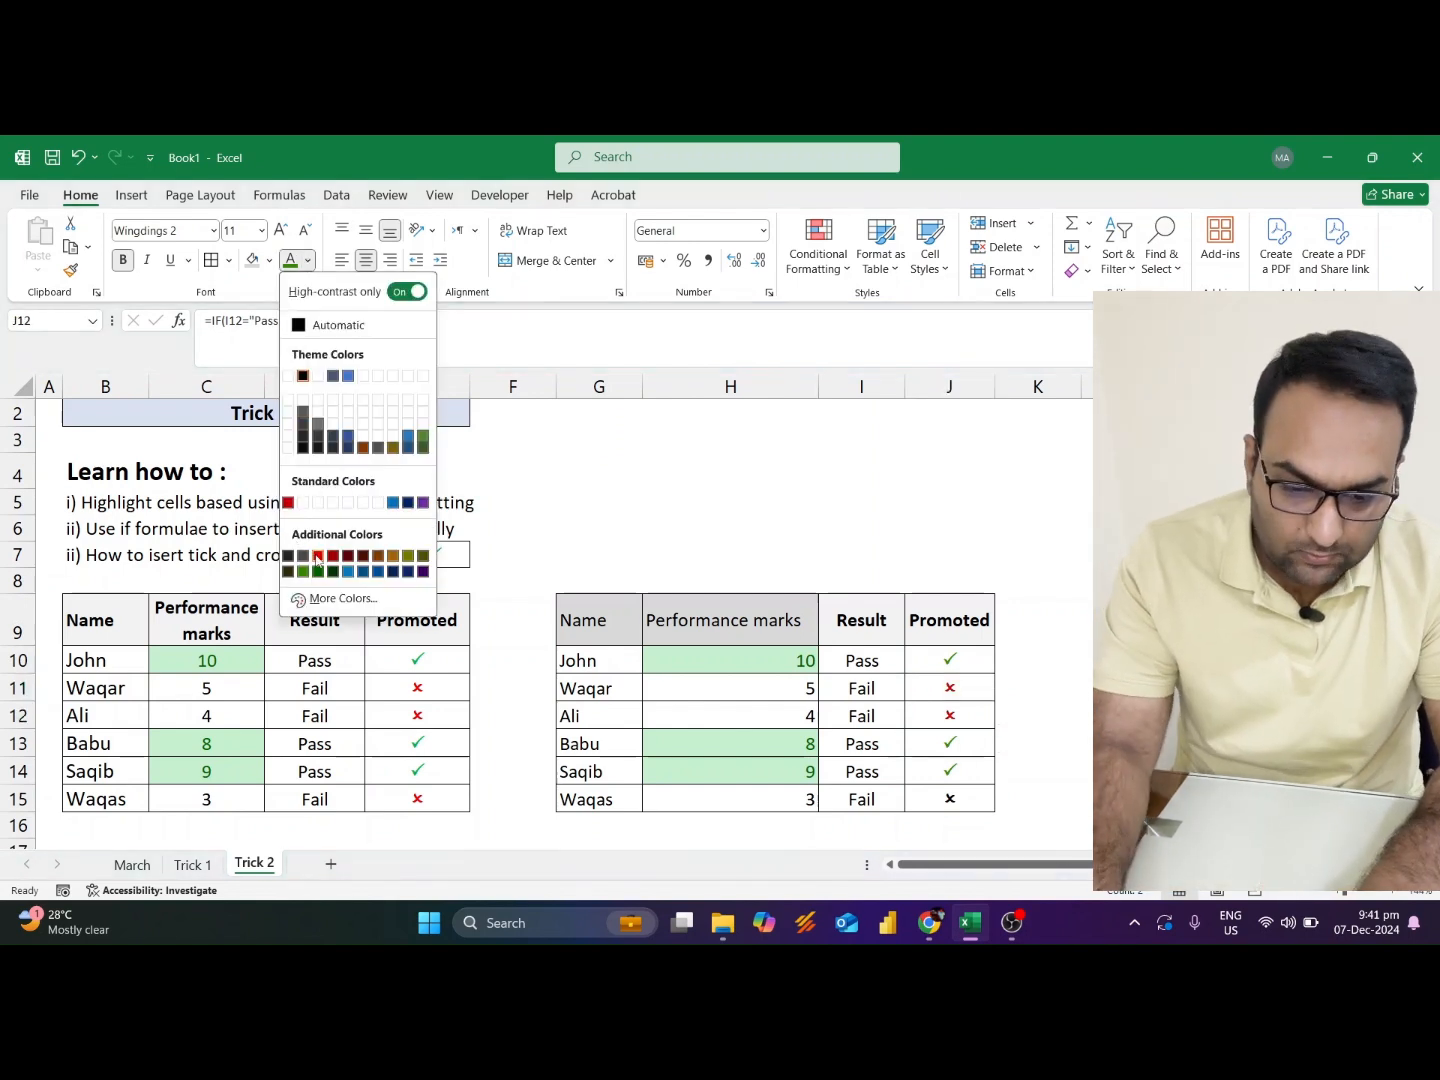
left_click(318, 558)
key("Down")
key("Down")
key("Down")
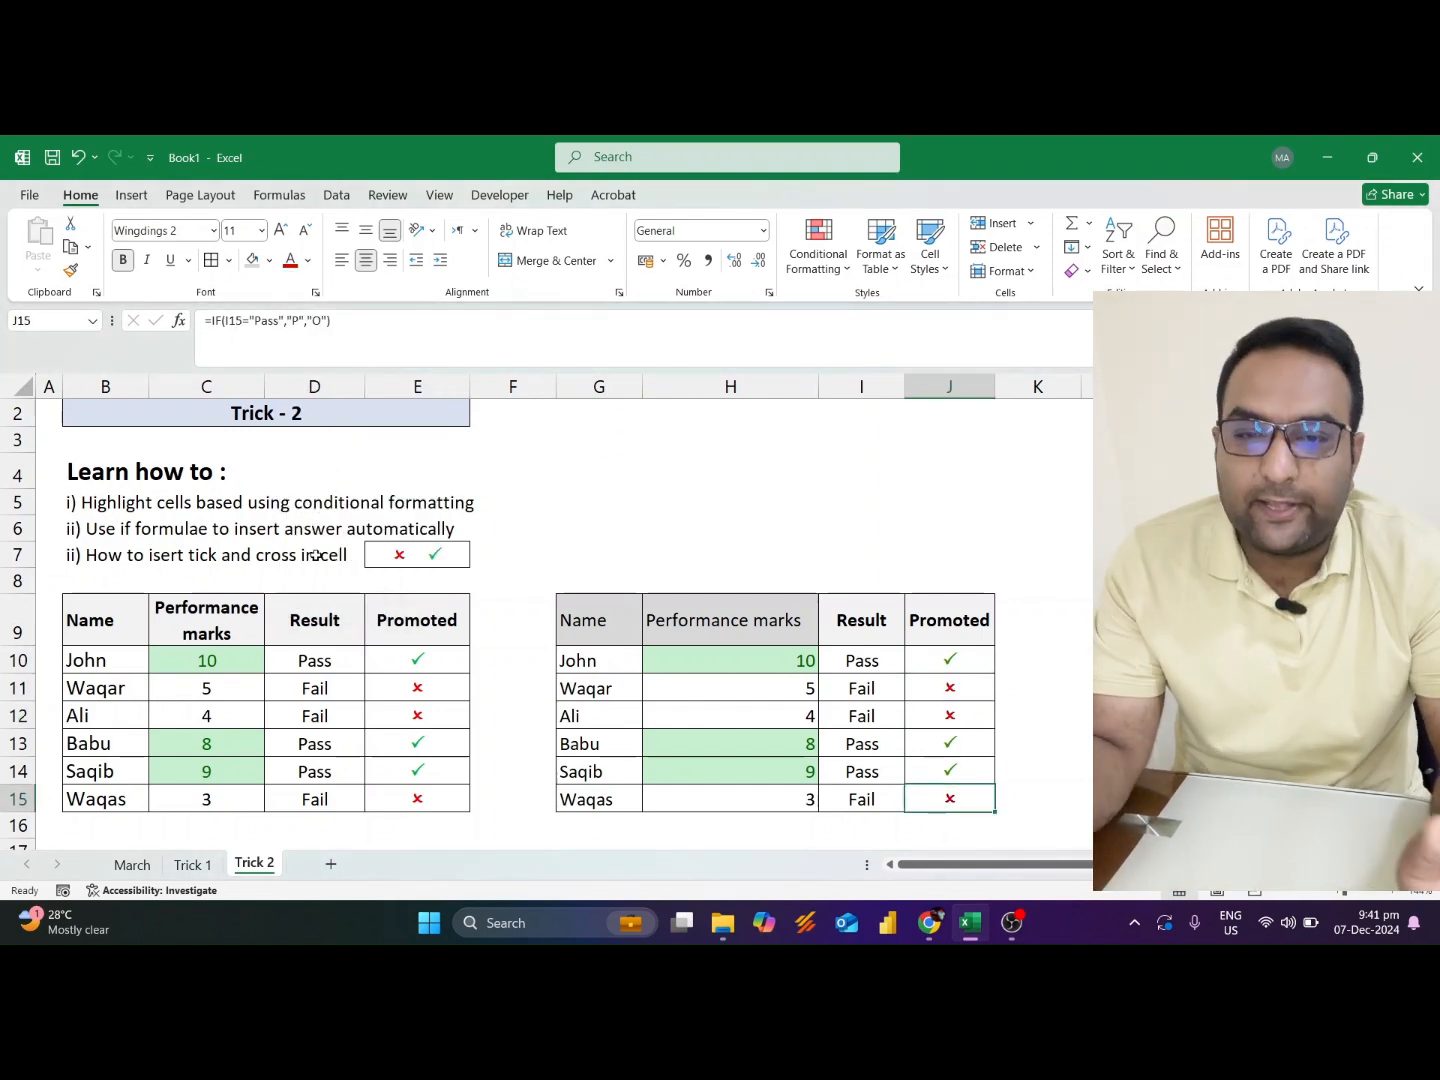
key("Left")
key("Left")
key("Up")
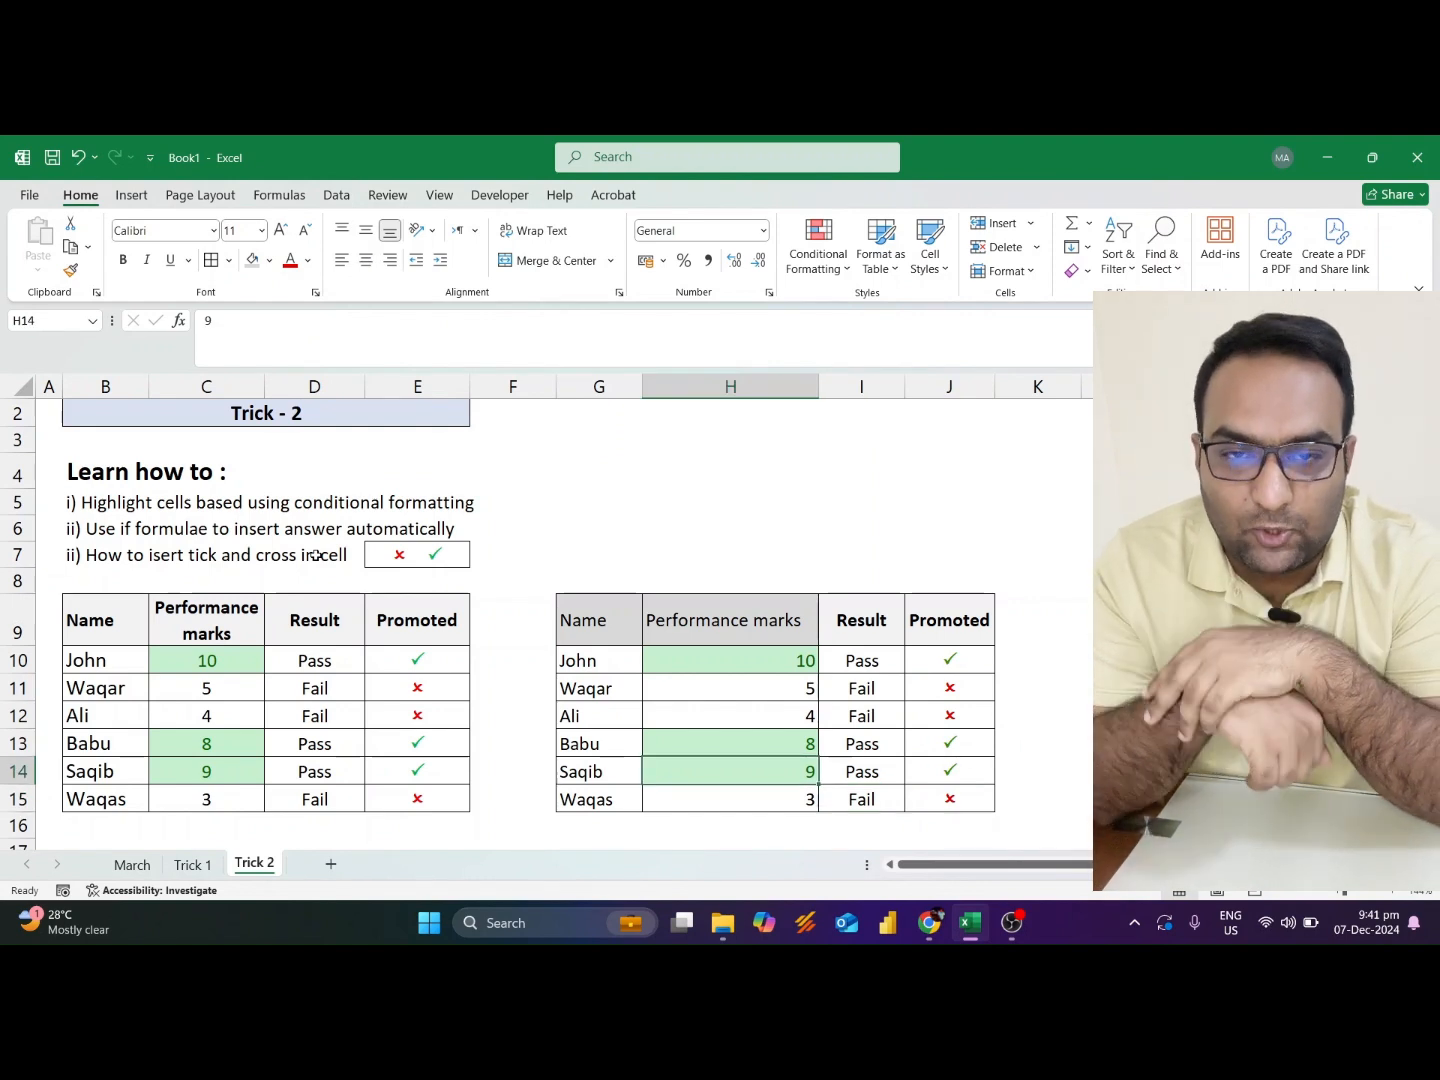